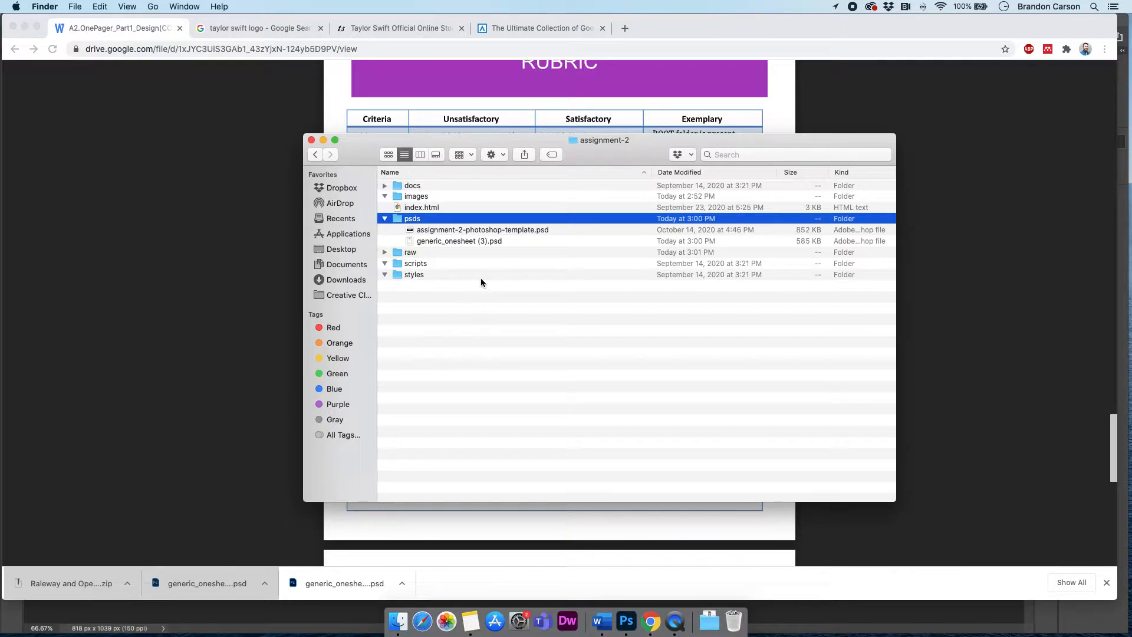
Step: Review the One Sheet criteria in the assignment rubric in Chrome and switch to the one-sheet document in Photoshop
click(226, 309)
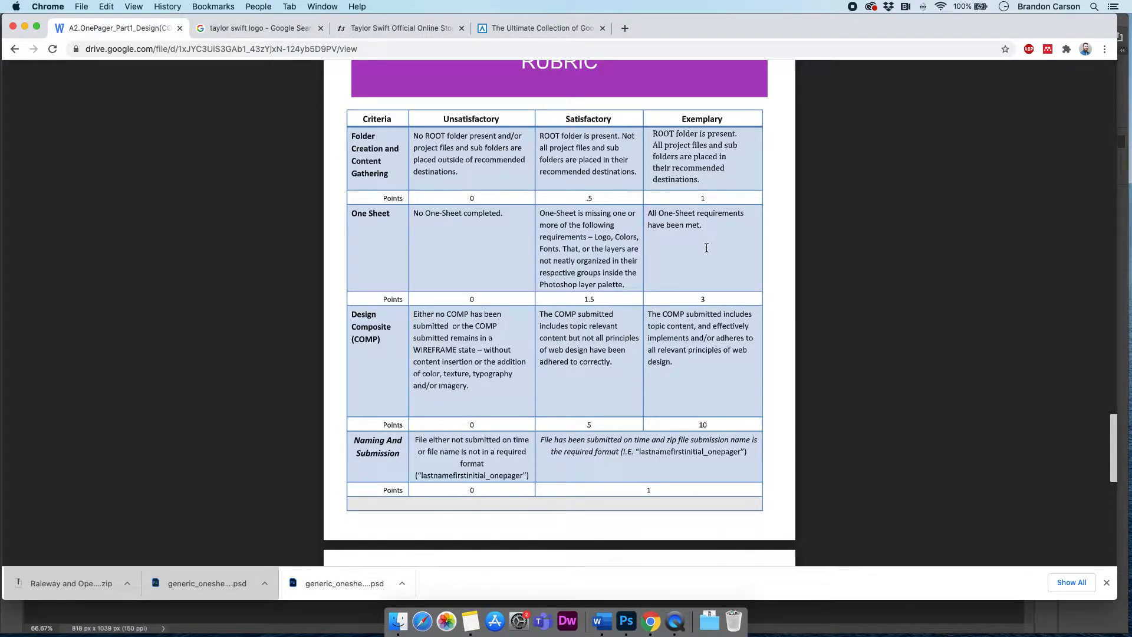
key(super+Tab)
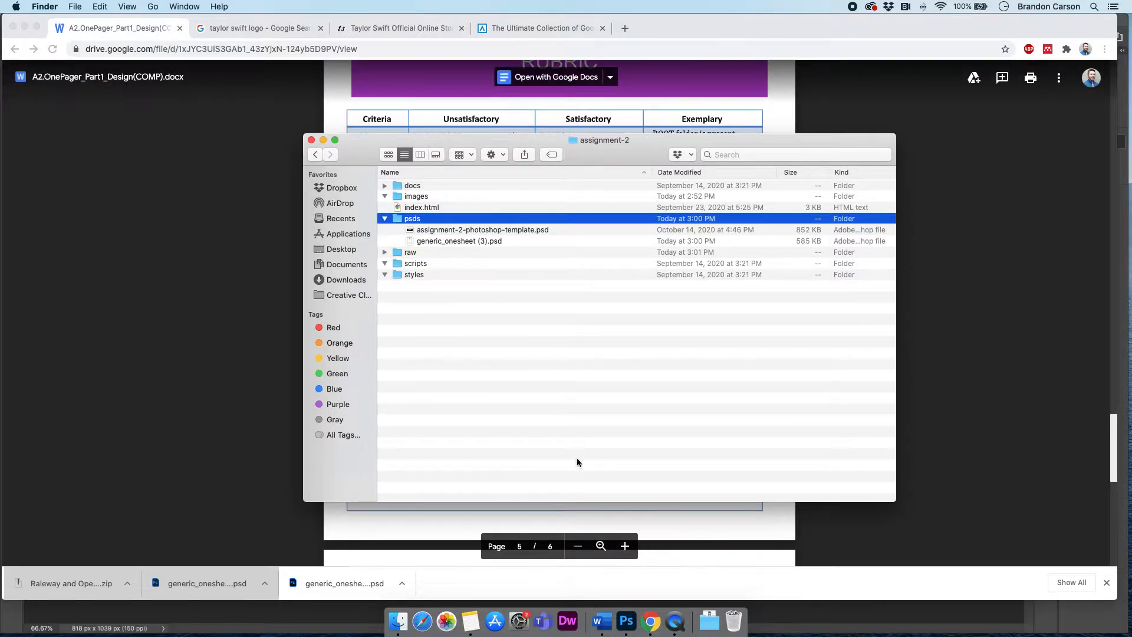
click(626, 620)
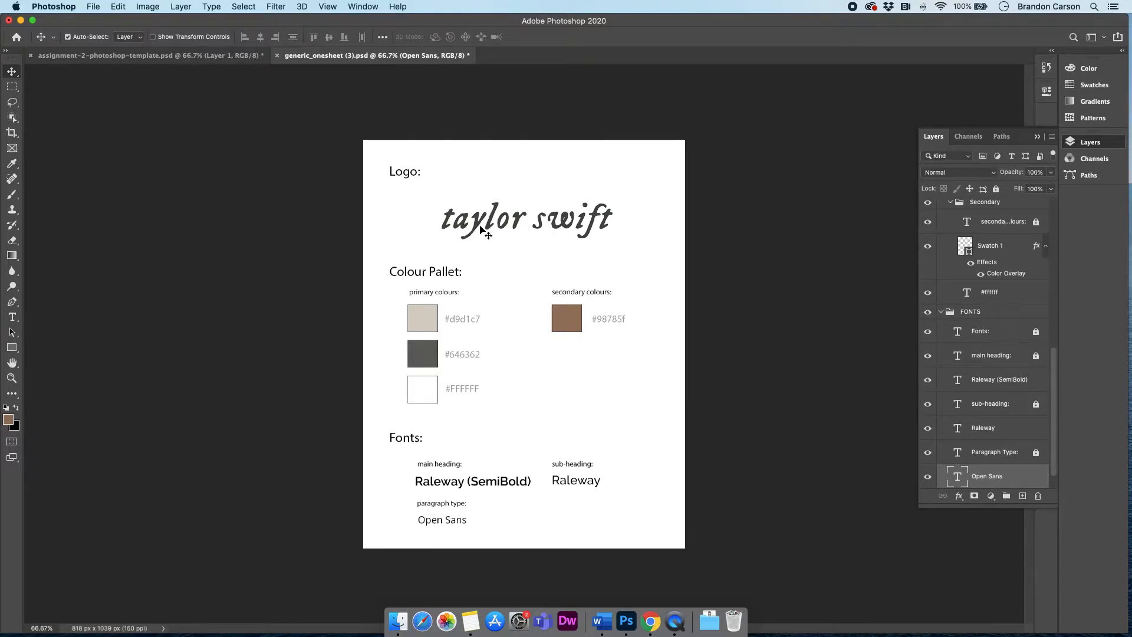
Step: Select the one-sheet's taylor swift logo and compare it with the logo image search results in Chrome
click(448, 221)
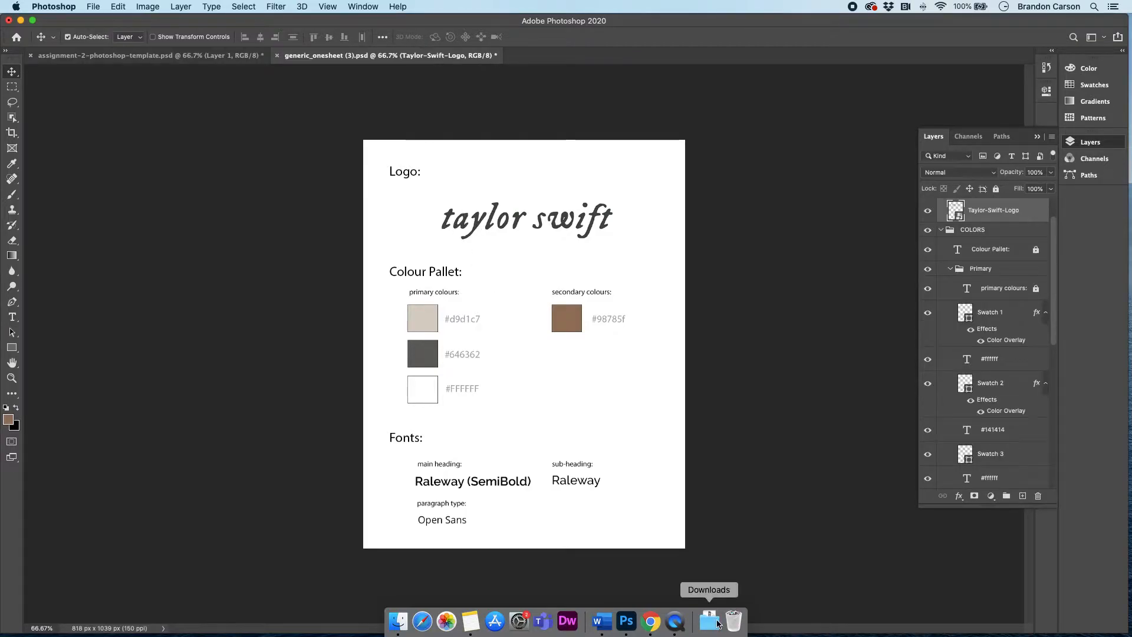
click(651, 621)
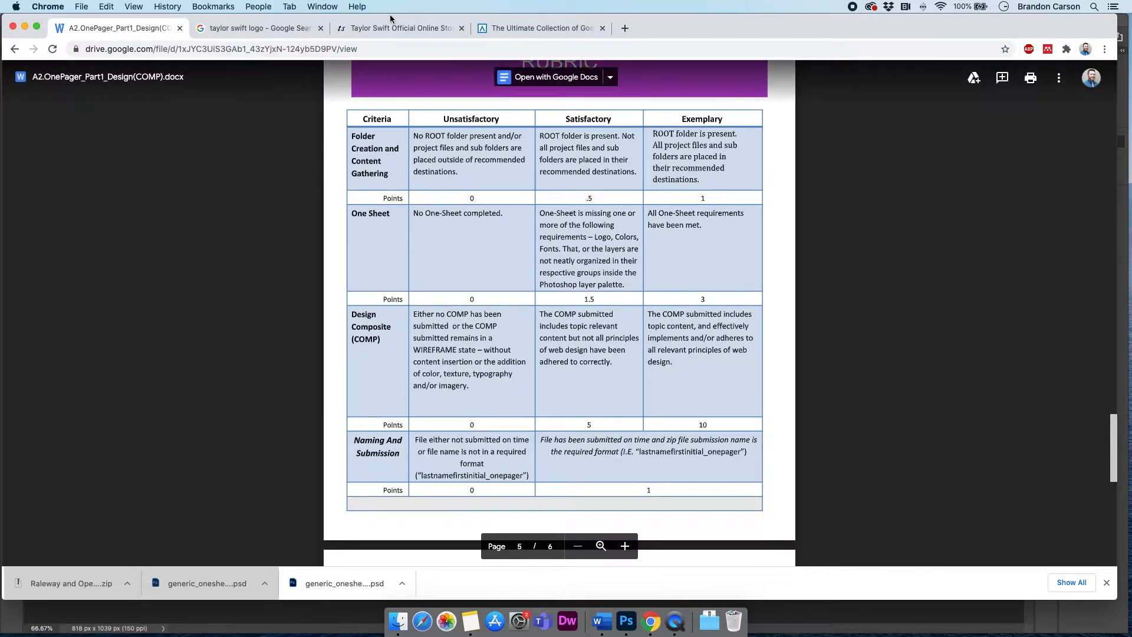
click(249, 30)
click(562, 94)
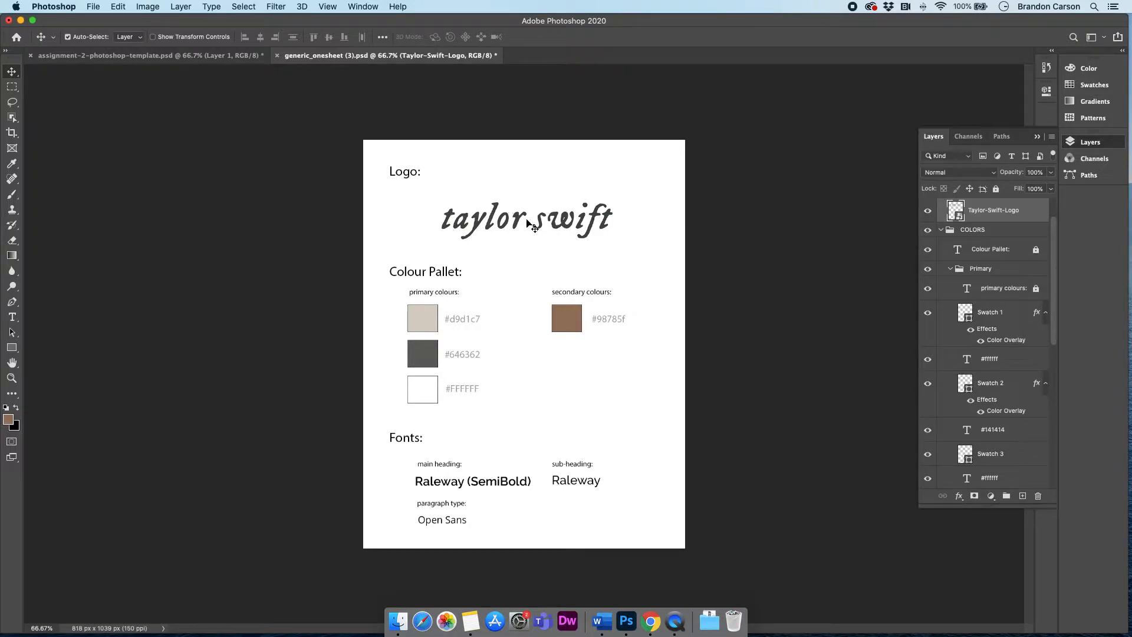
scroll(976, 241, up, 2)
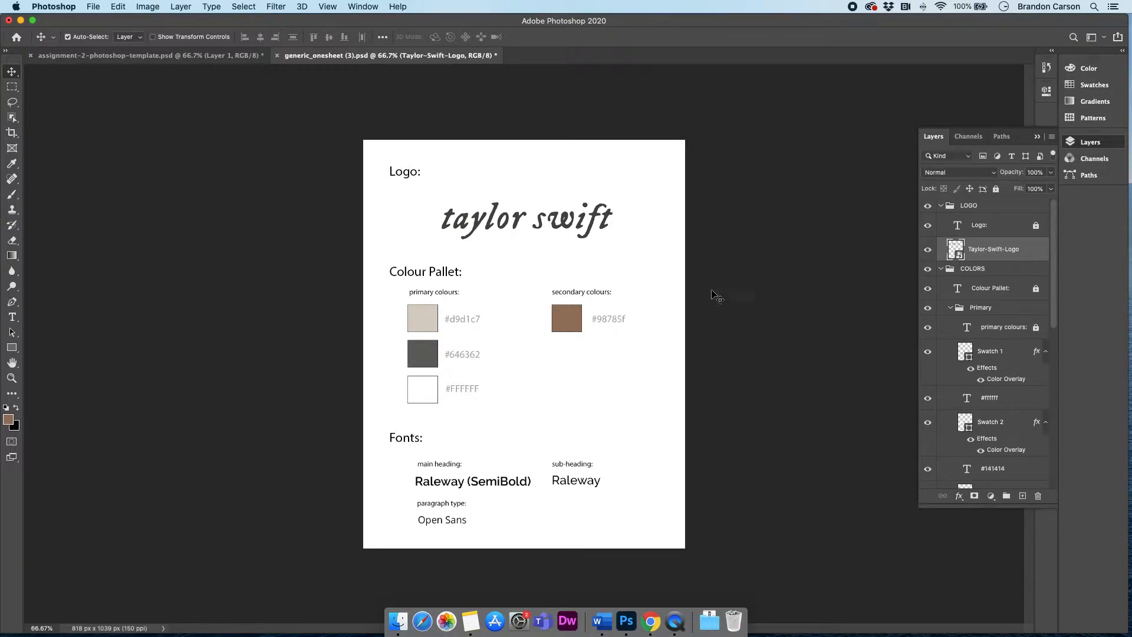
Step: Examine the Taylor Swift store page in Chrome for brand colours and return to the one-sheet's palette in Photoshop
key(super+Tab)
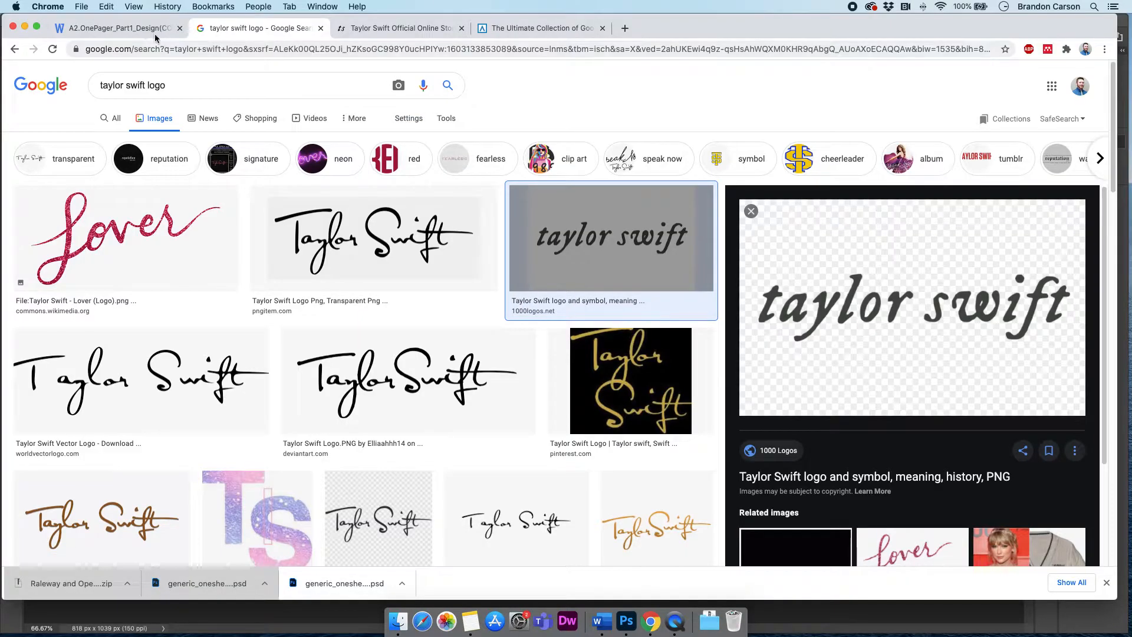
click(364, 30)
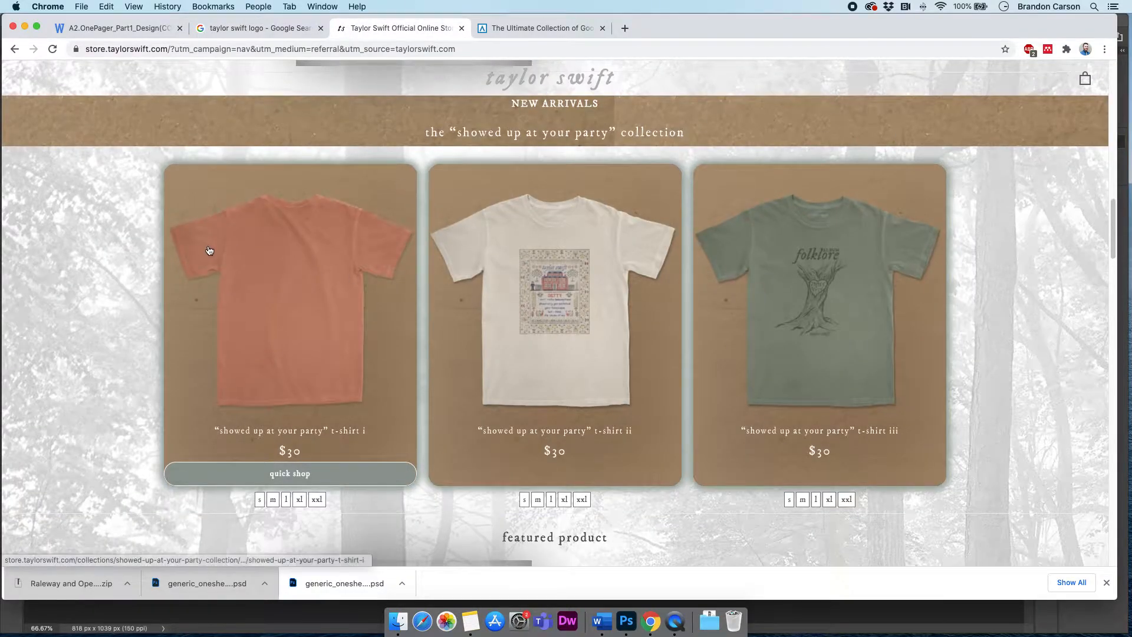
scroll(208, 250, up, 6)
scroll(207, 249, up, 15)
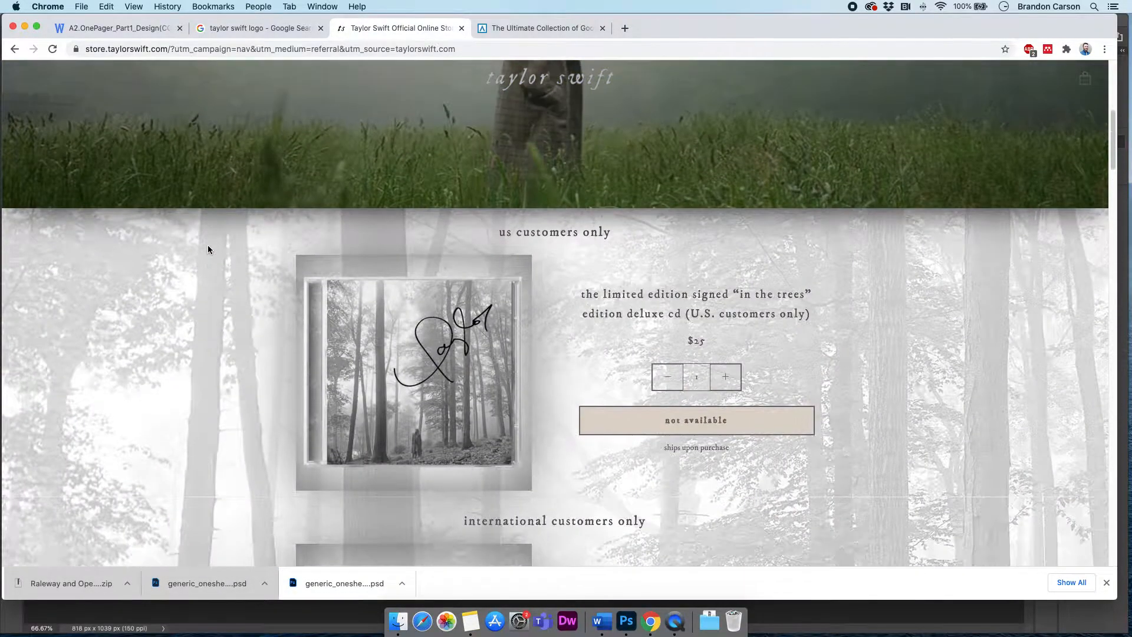
scroll(208, 249, down, 8)
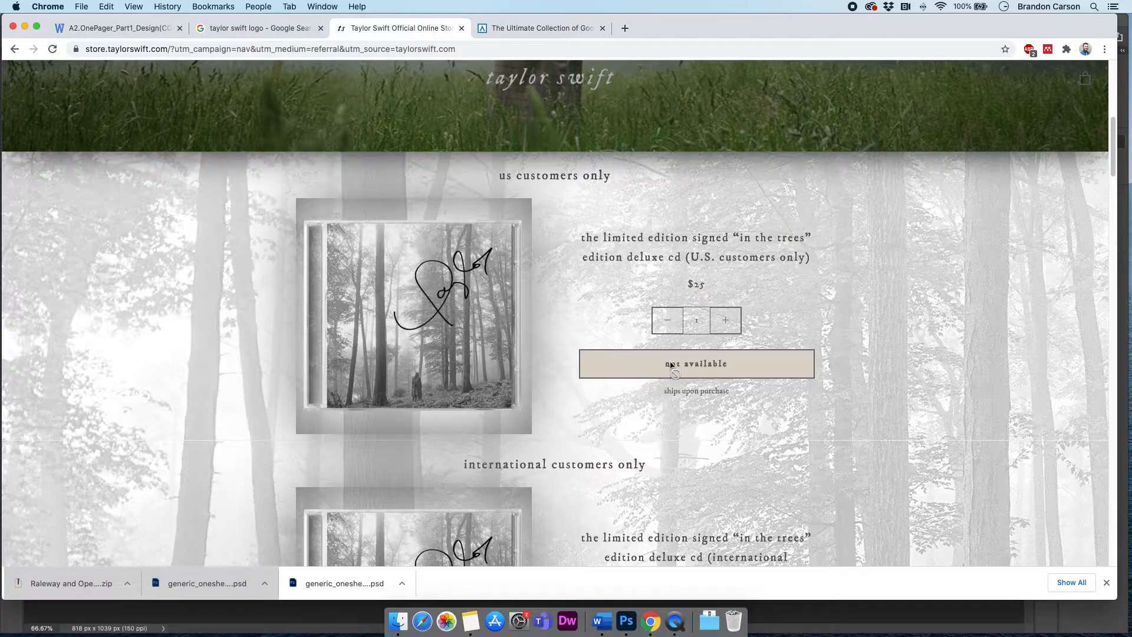
key(super+Tab)
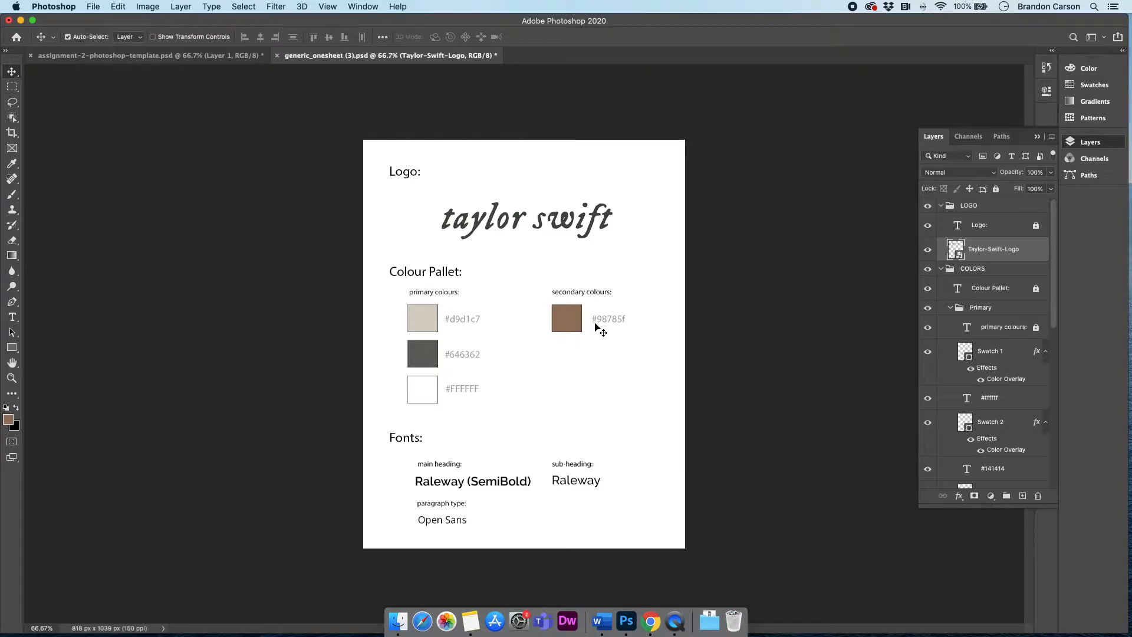
Step: Compare the store page's new arrivals banner and button colours in Chrome with the one-sheet's swatches in Photoshop
key(super+Tab)
scroll(428, 330, down, 4)
scroll(428, 329, down, 10)
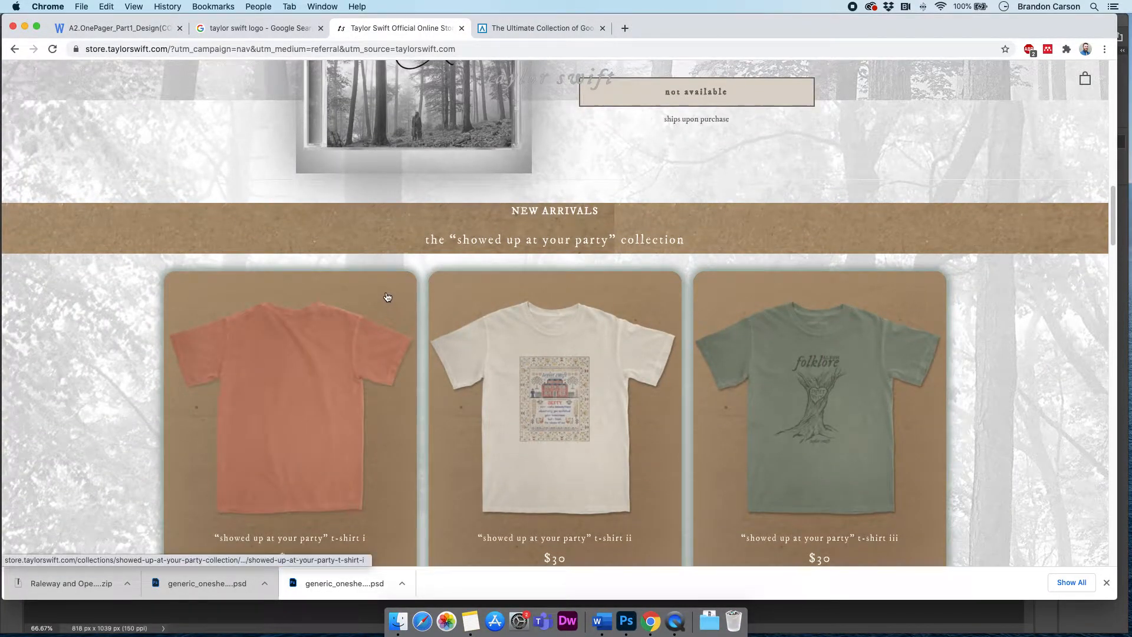
scroll(389, 315, up, 3)
scroll(389, 316, up, 3)
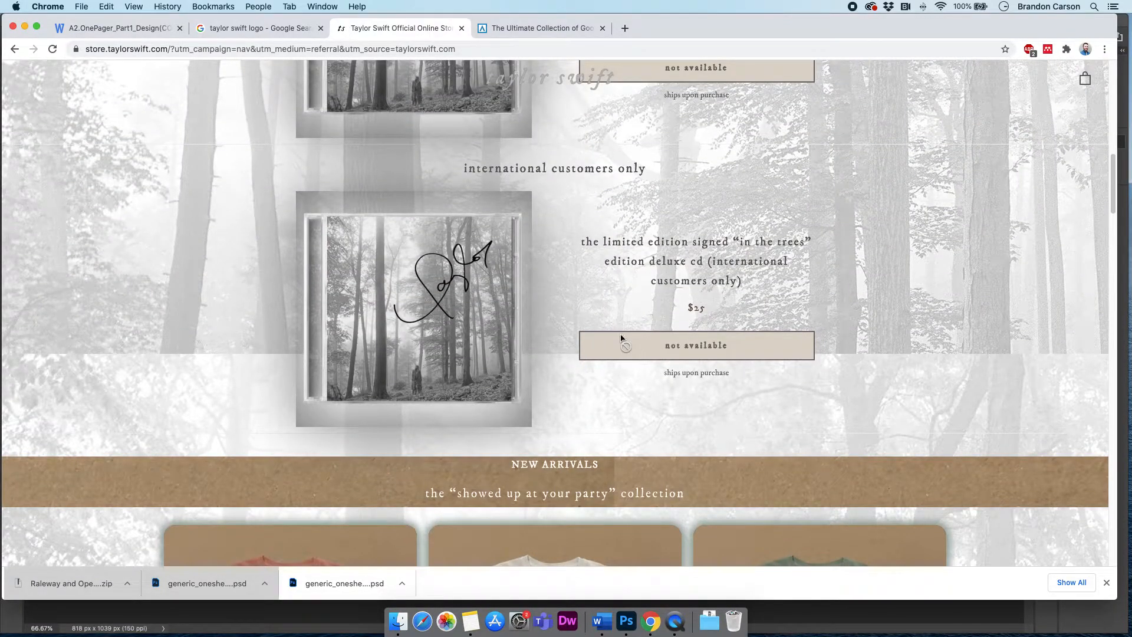
key(super+Tab)
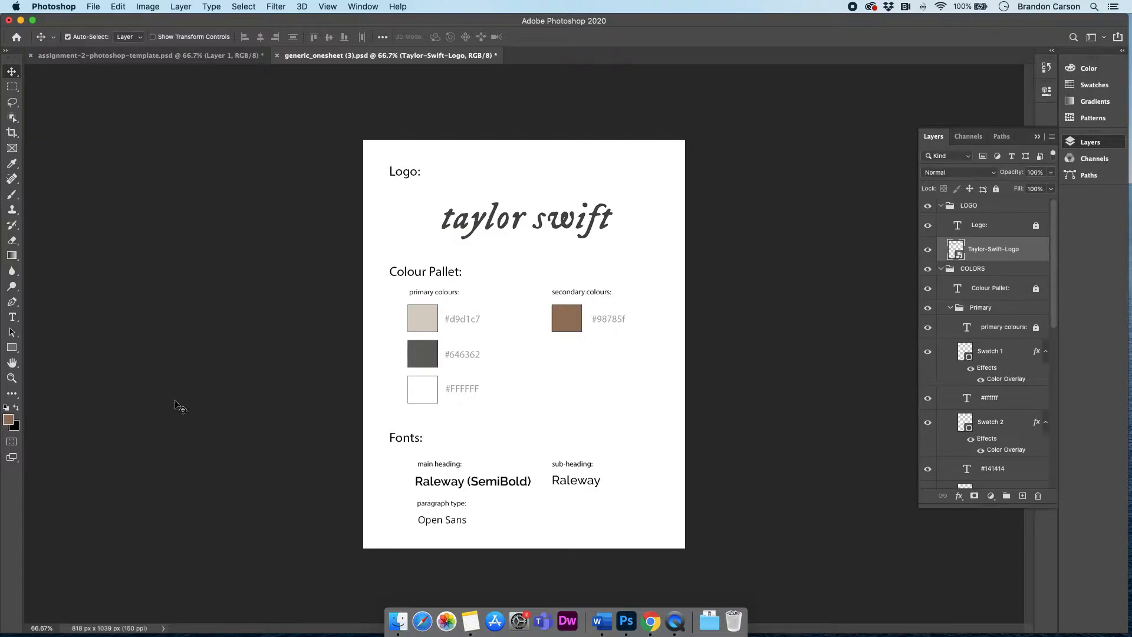
Step: Inspect the foreground colour's hex code in the Color Picker and enter the first primary swatch's hex label with the Type tool without editing it
click(9, 422)
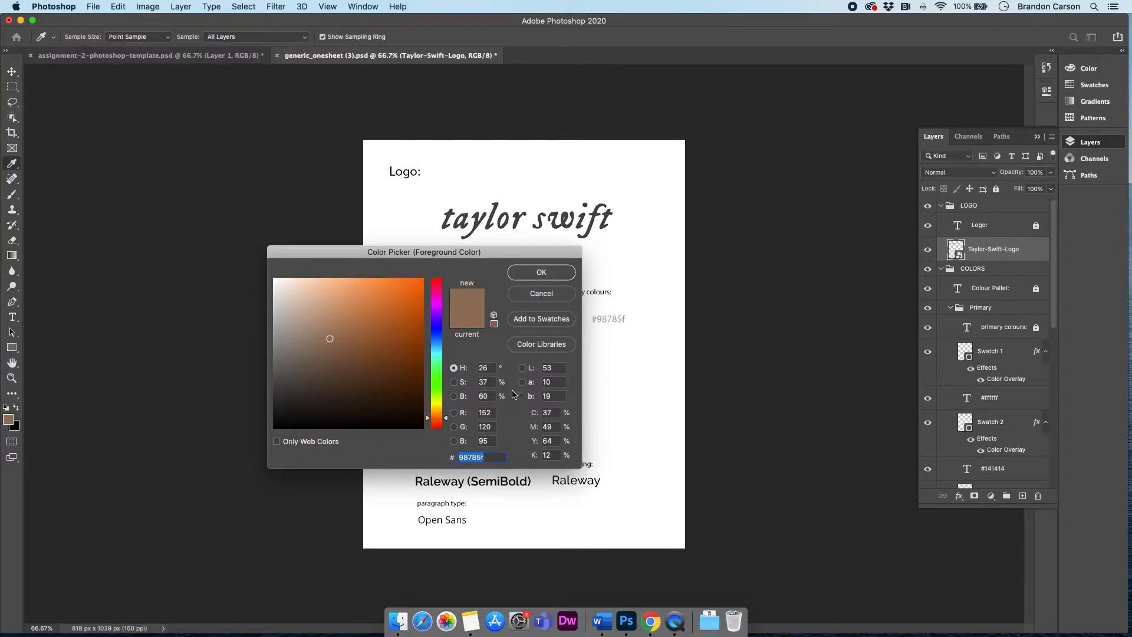
click(539, 294)
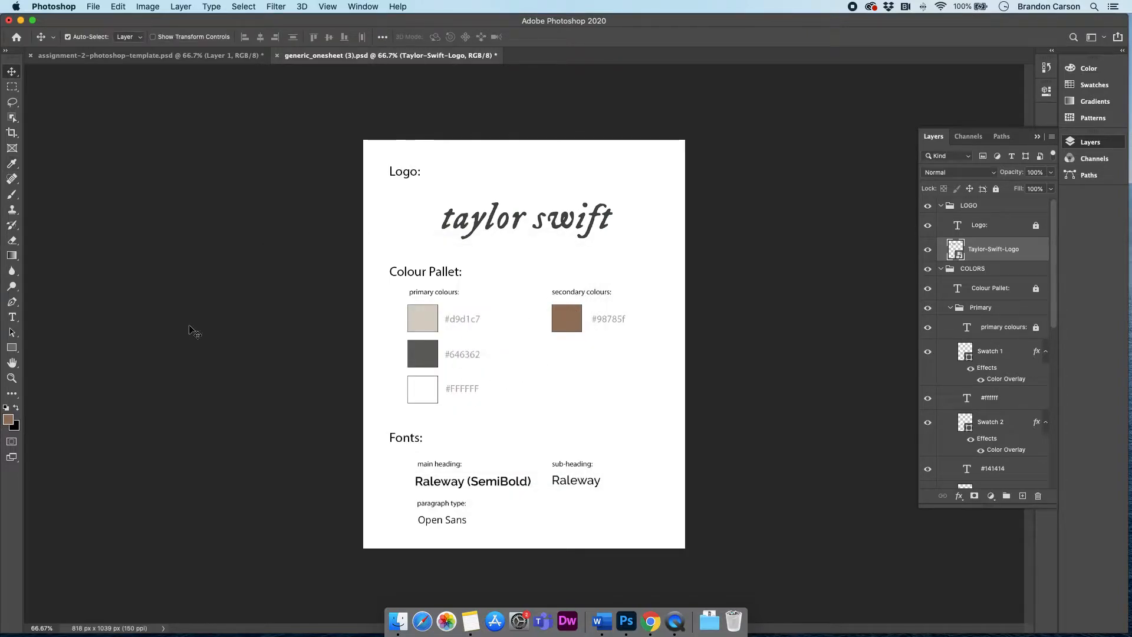
click(13, 317)
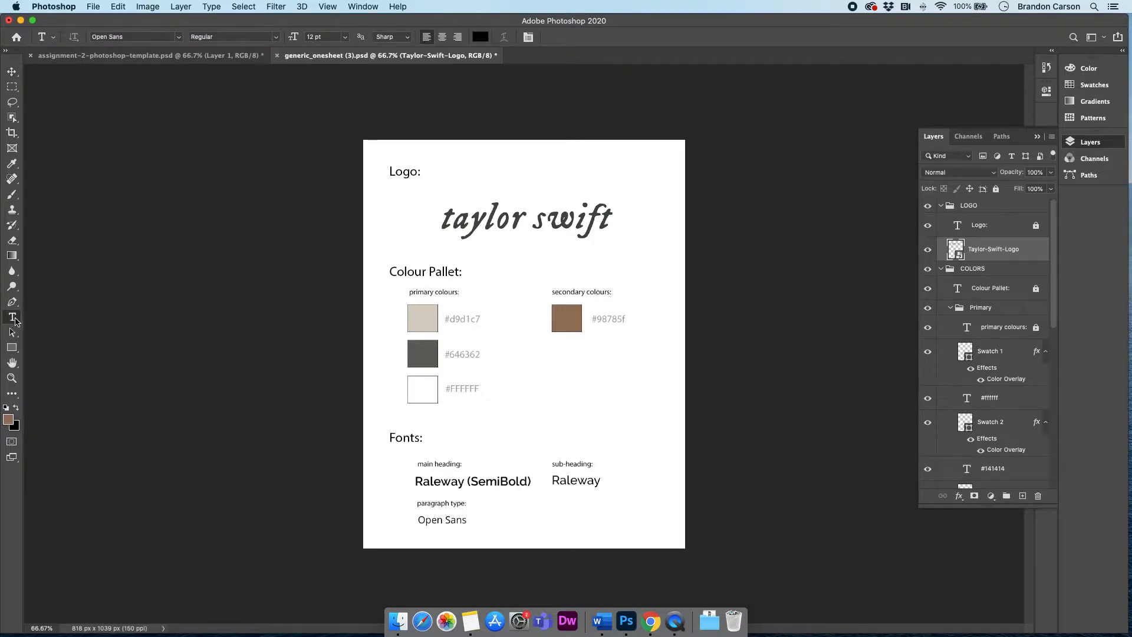
double_click(463, 319)
click(464, 319)
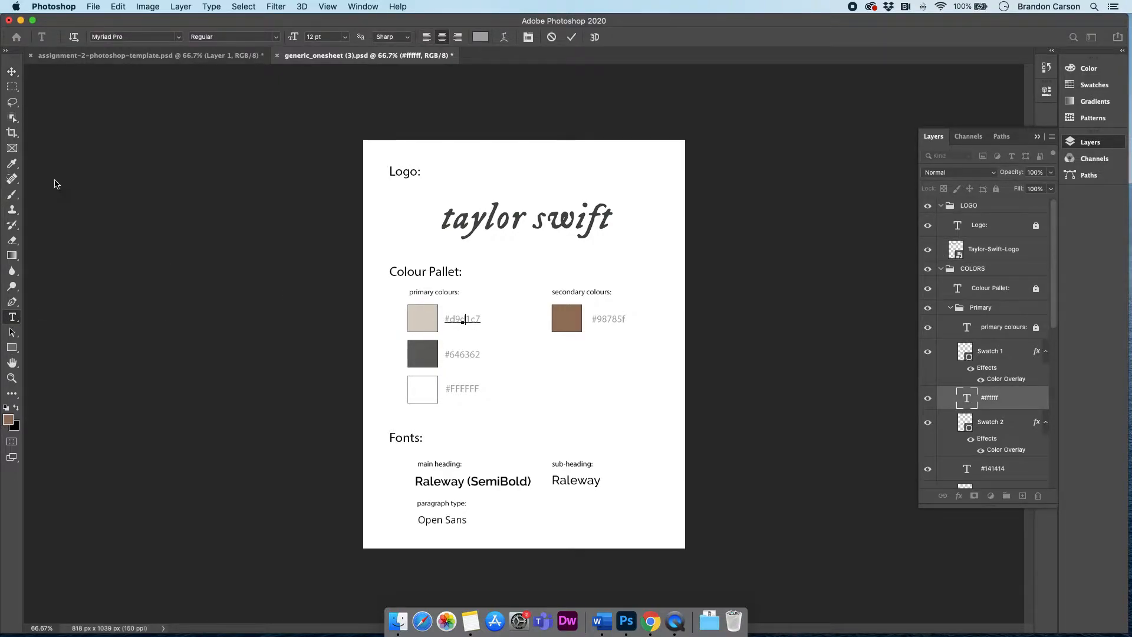
click(12, 71)
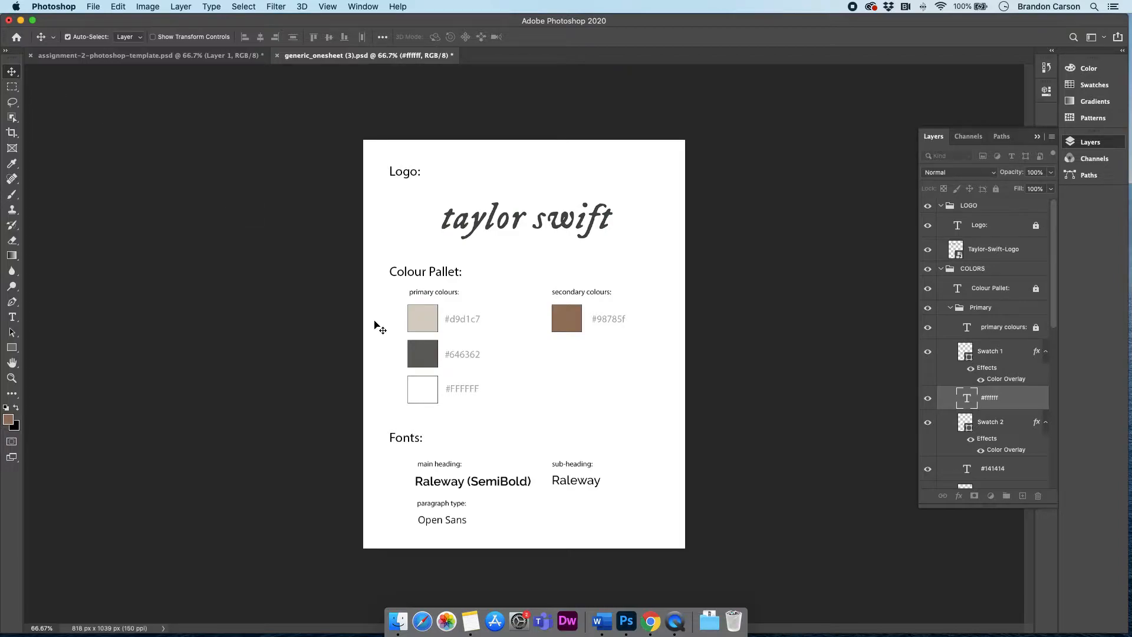
Step: Inspect the Color Overlay layer style of the first primary colour swatch and cancel without changing it
click(423, 326)
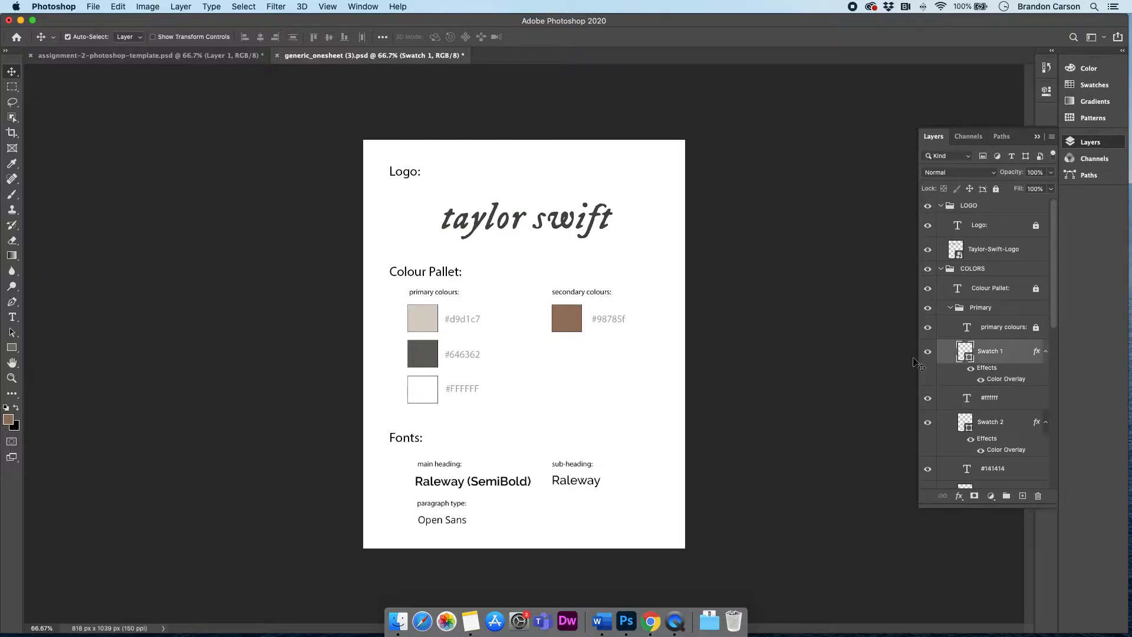
double_click(1010, 352)
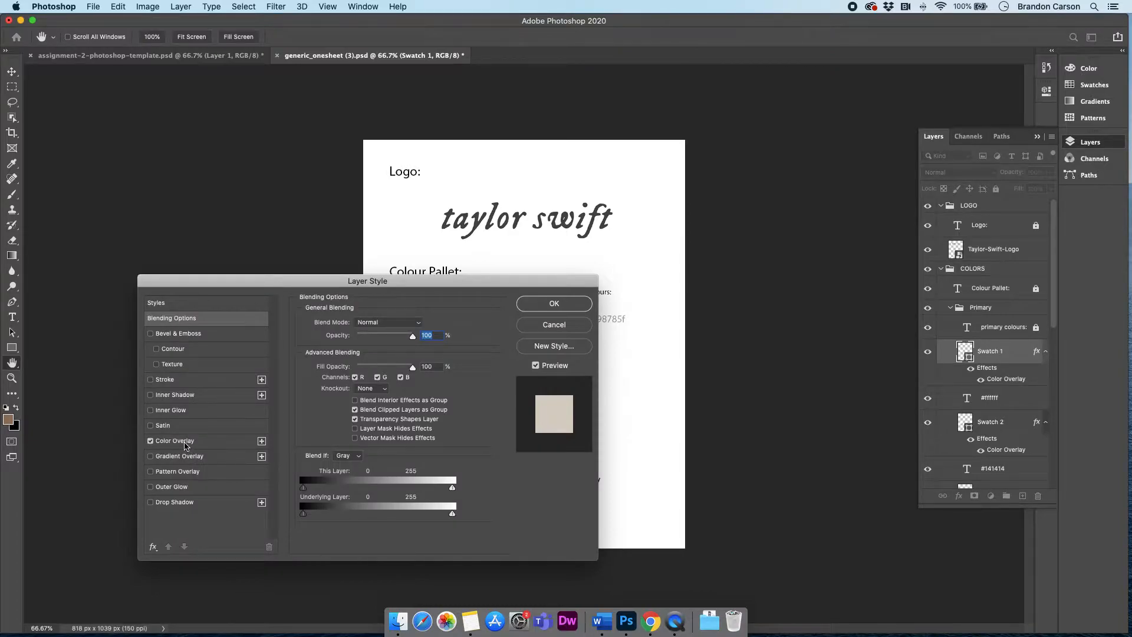
click(176, 441)
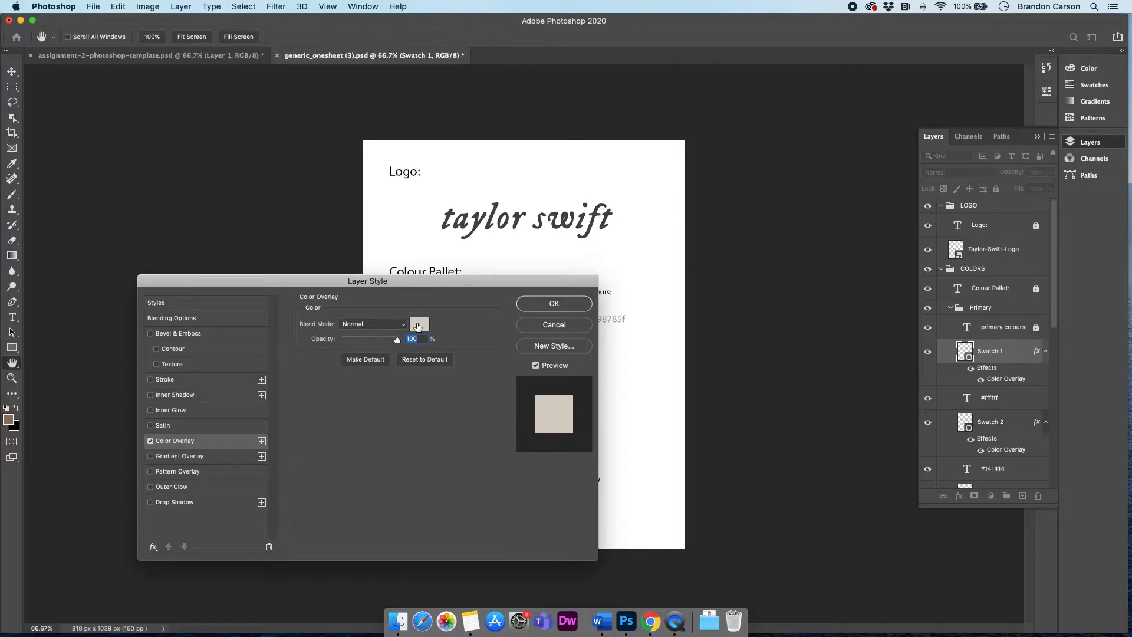
click(560, 329)
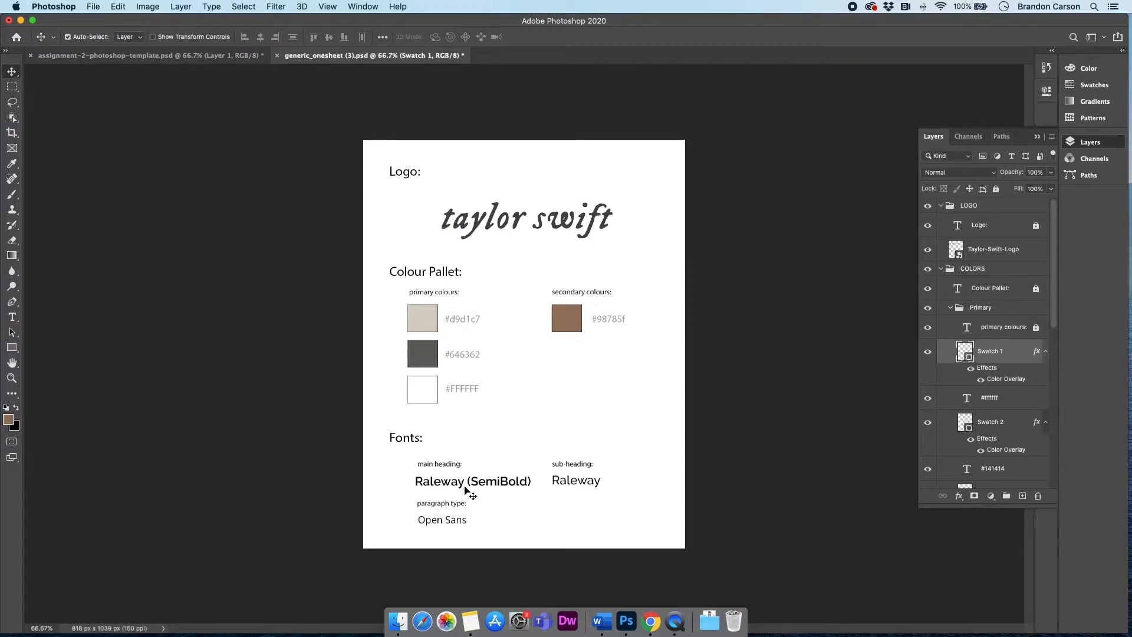
Step: Examine the Google font pairings article in Chrome from its introduction to the Raleway Light and Open Sans Regular pair
click(651, 620)
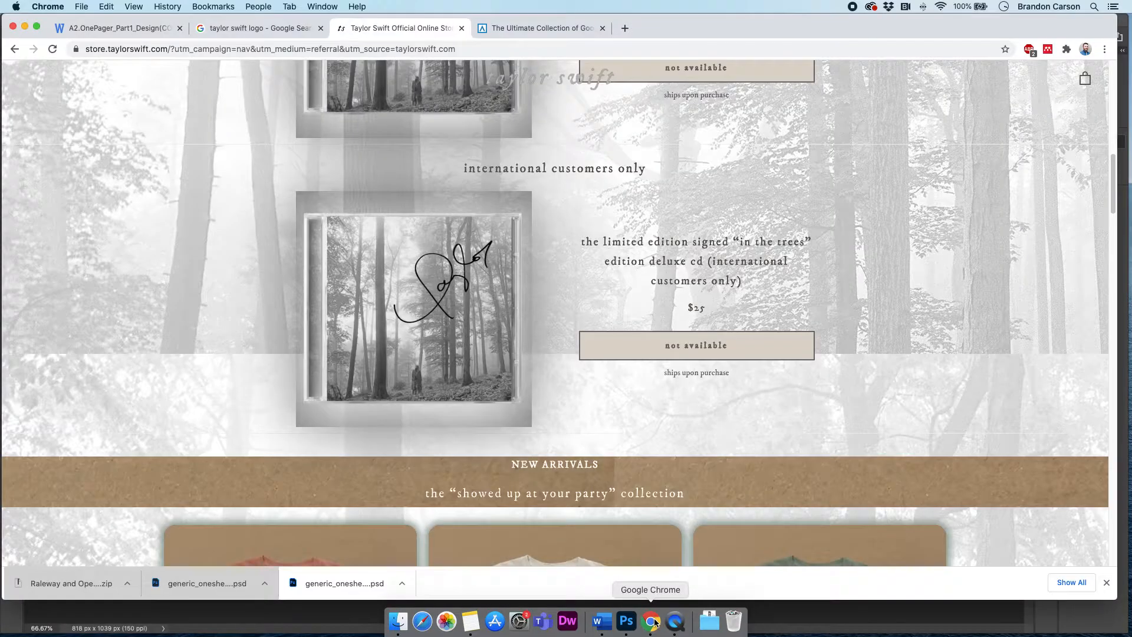
click(523, 33)
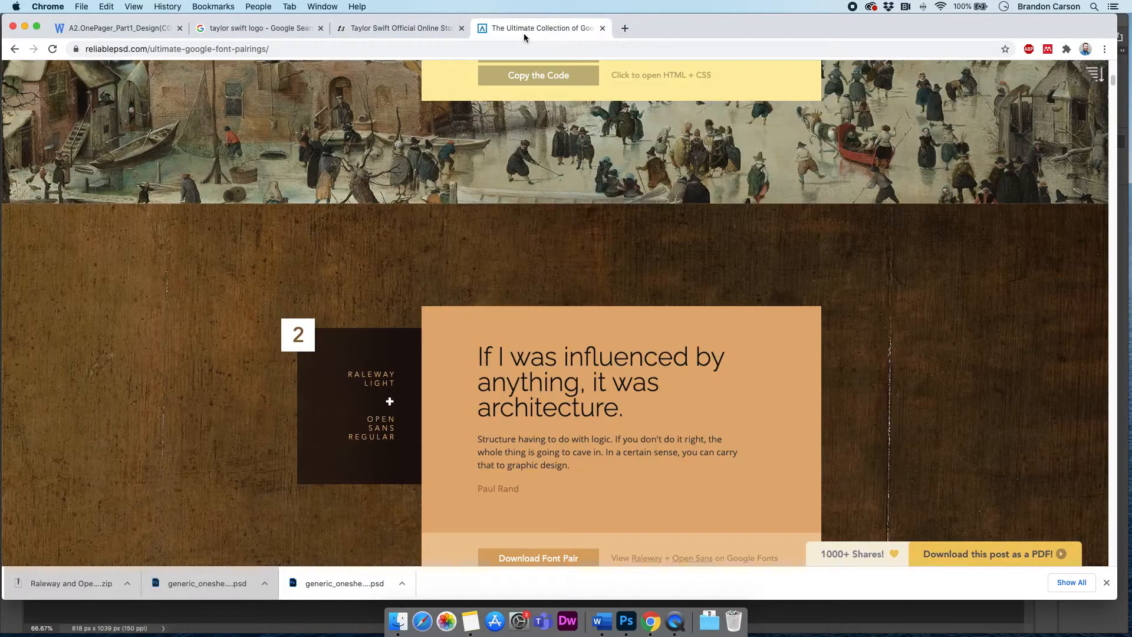
scroll(468, 105, up, 2)
scroll(469, 105, up, 15)
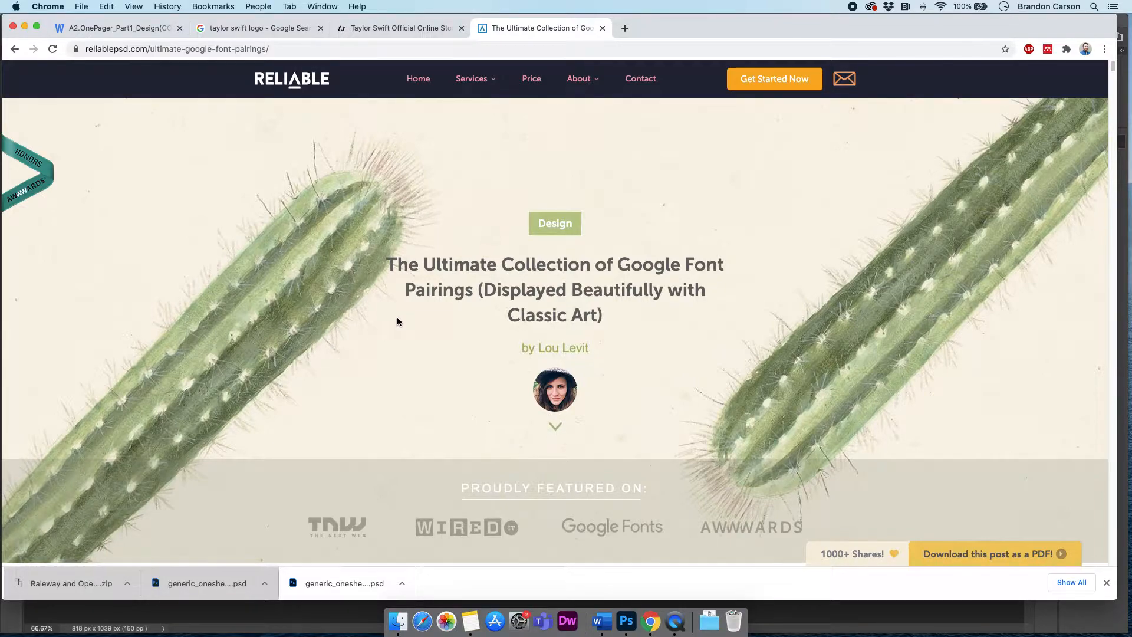
scroll(397, 322, down, 3)
scroll(397, 321, down, 15)
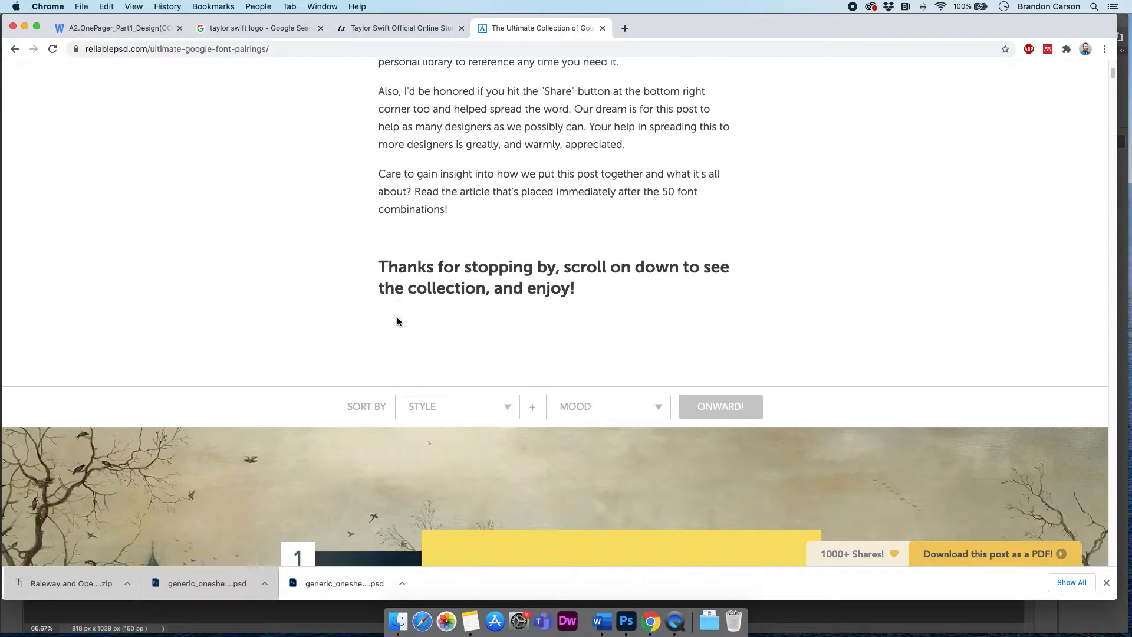
scroll(397, 321, down, 5)
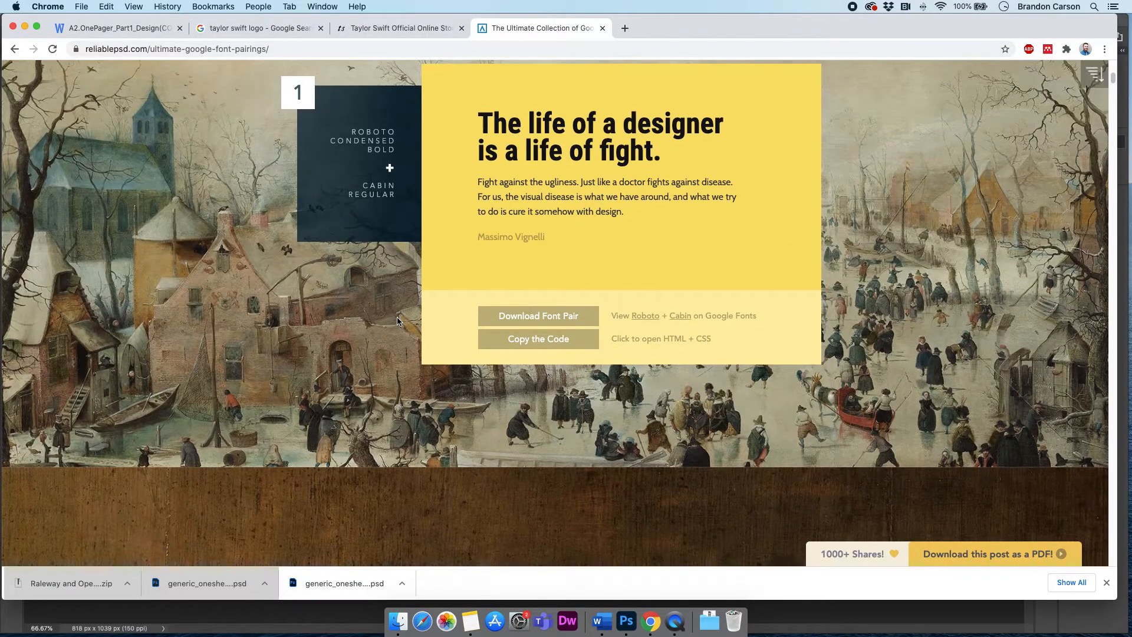
scroll(398, 321, down, 1)
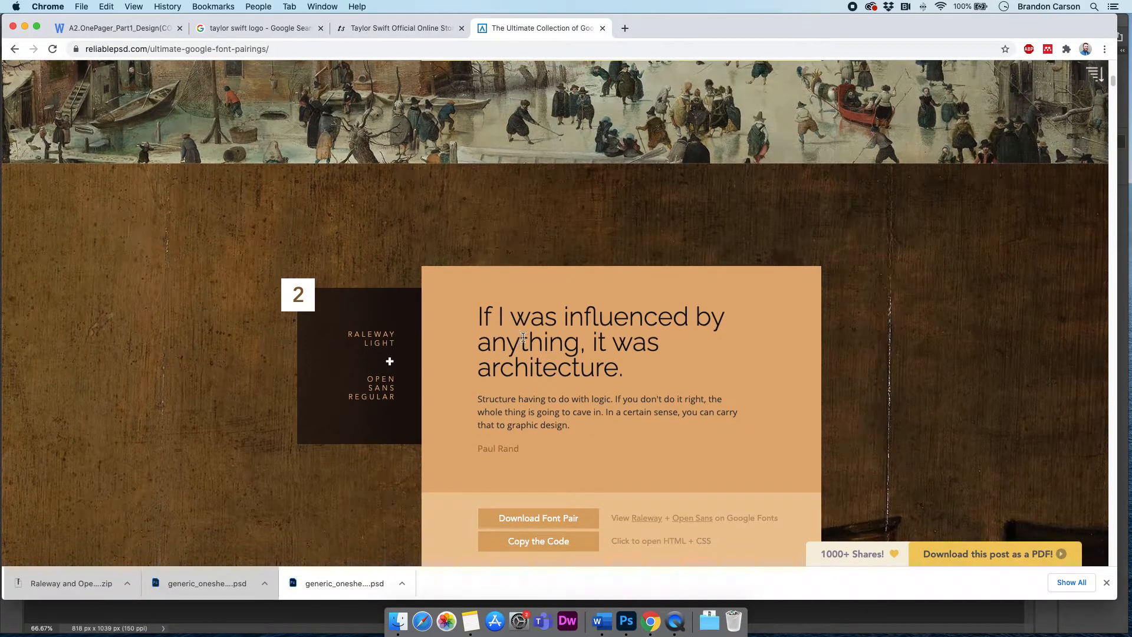
click(528, 373)
scroll(535, 422, down, 3)
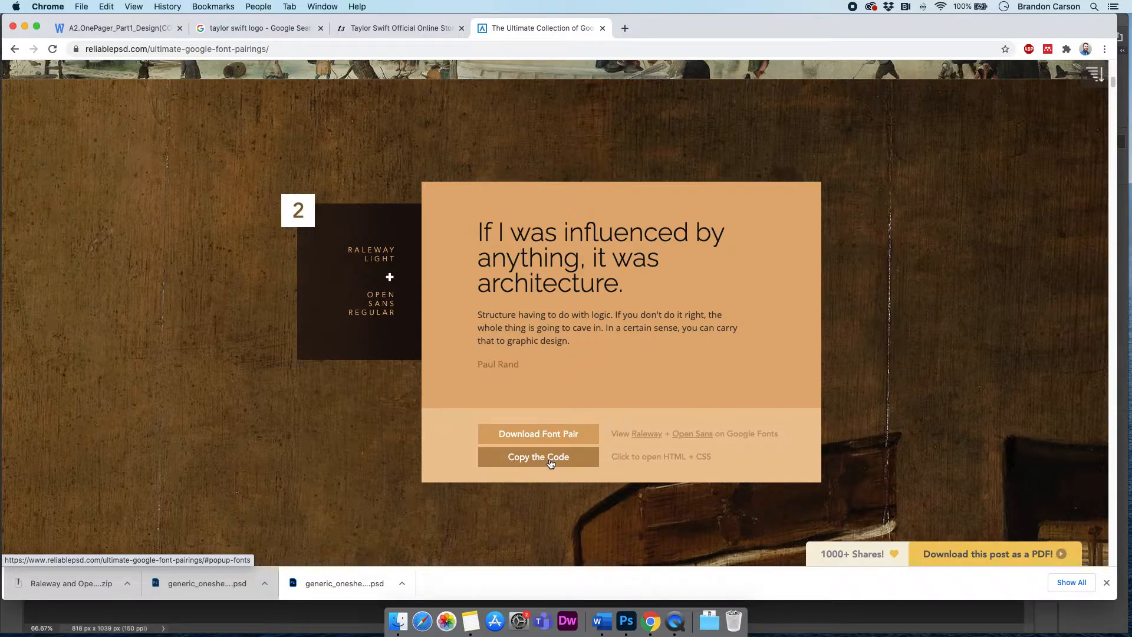
Step: Switch to Photoshop, inspect the main heading sample's font settings with the Type tool, and deselect its layer
click(626, 622)
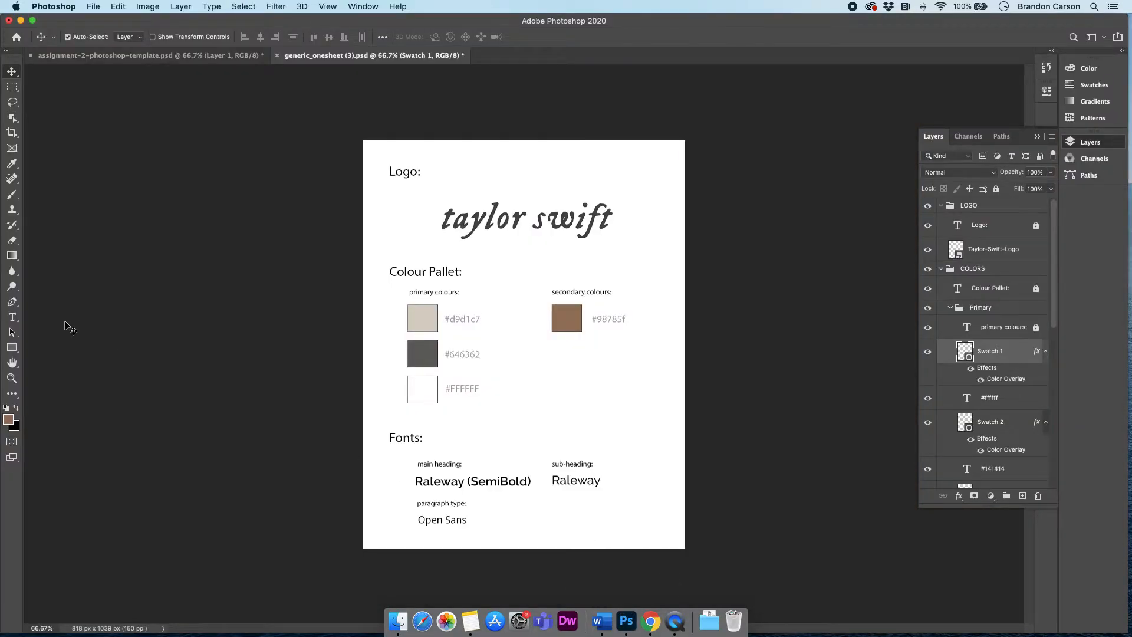
click(11, 316)
drag(418, 480, 530, 480)
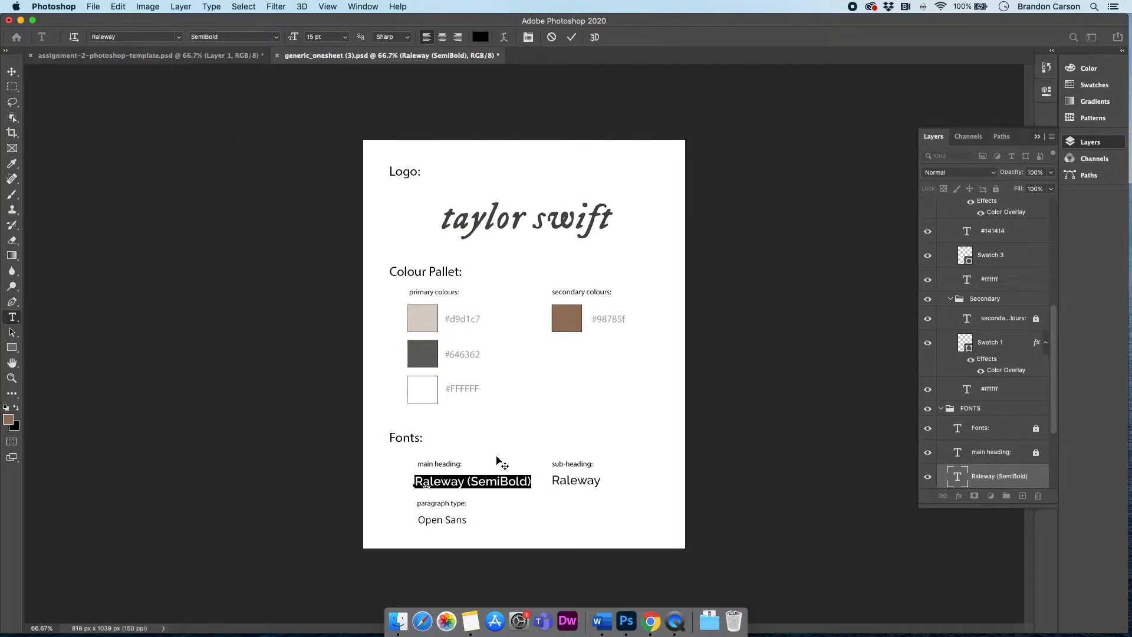
click(487, 484)
click(11, 71)
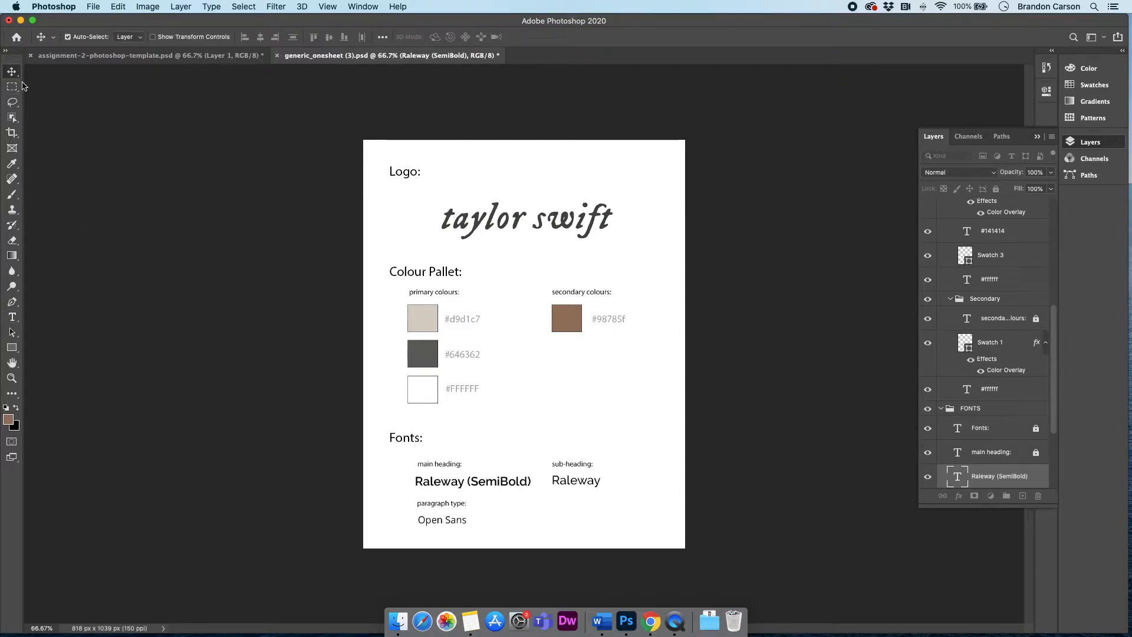
click(167, 267)
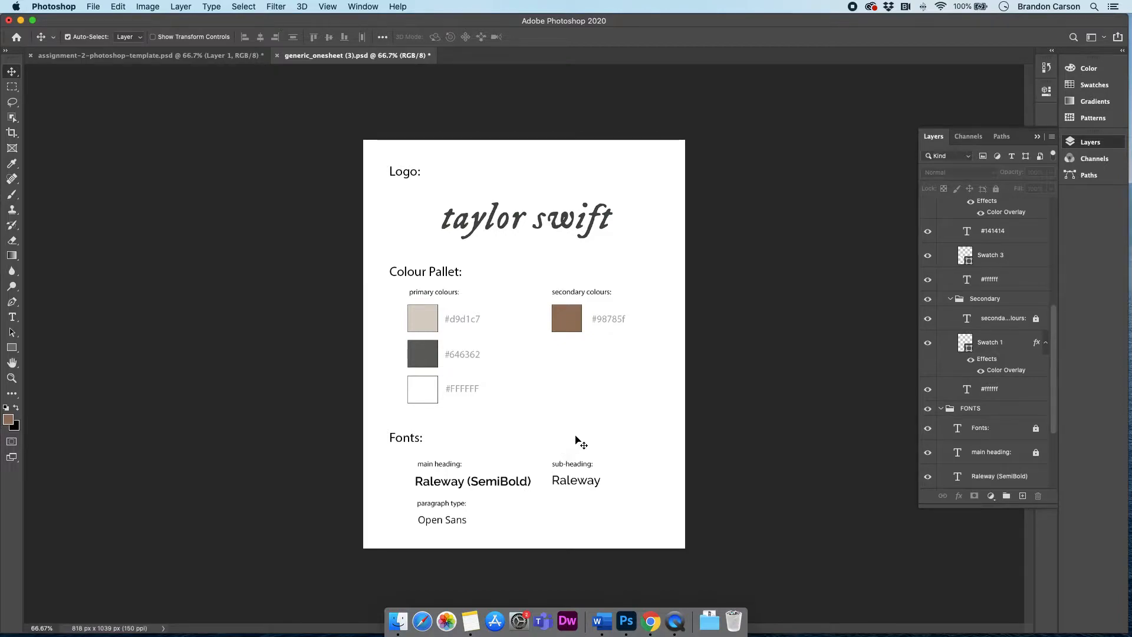
Step: Open the assignment-2-photoshop-template document and examine its layer groups, briefly hiding the placeholder logo and header text layers
click(190, 55)
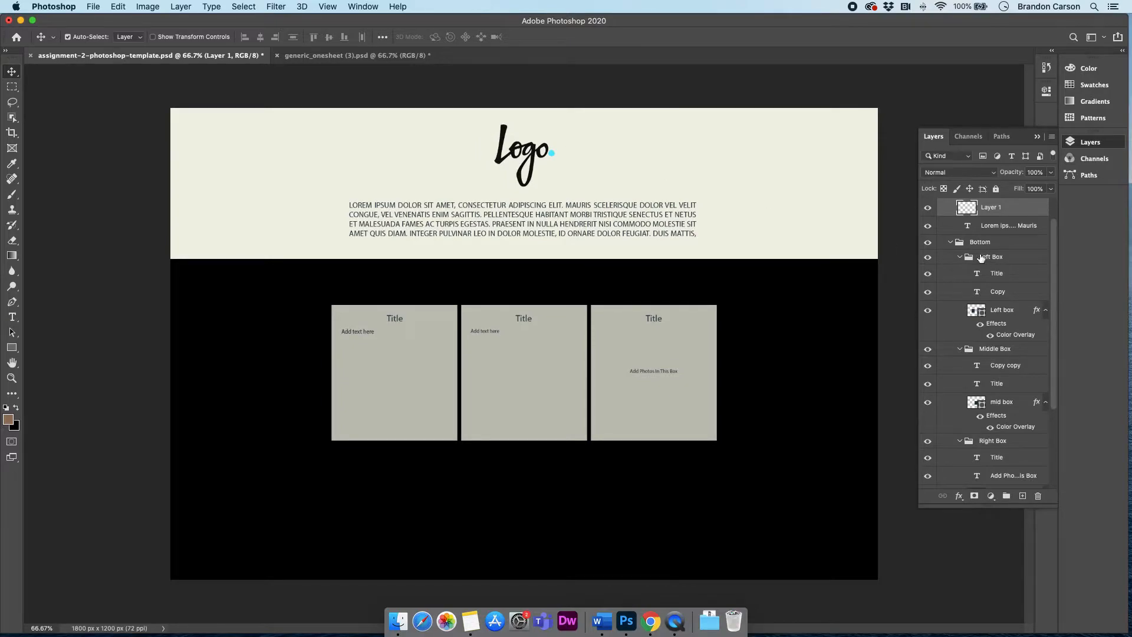
scroll(987, 267, up, 2)
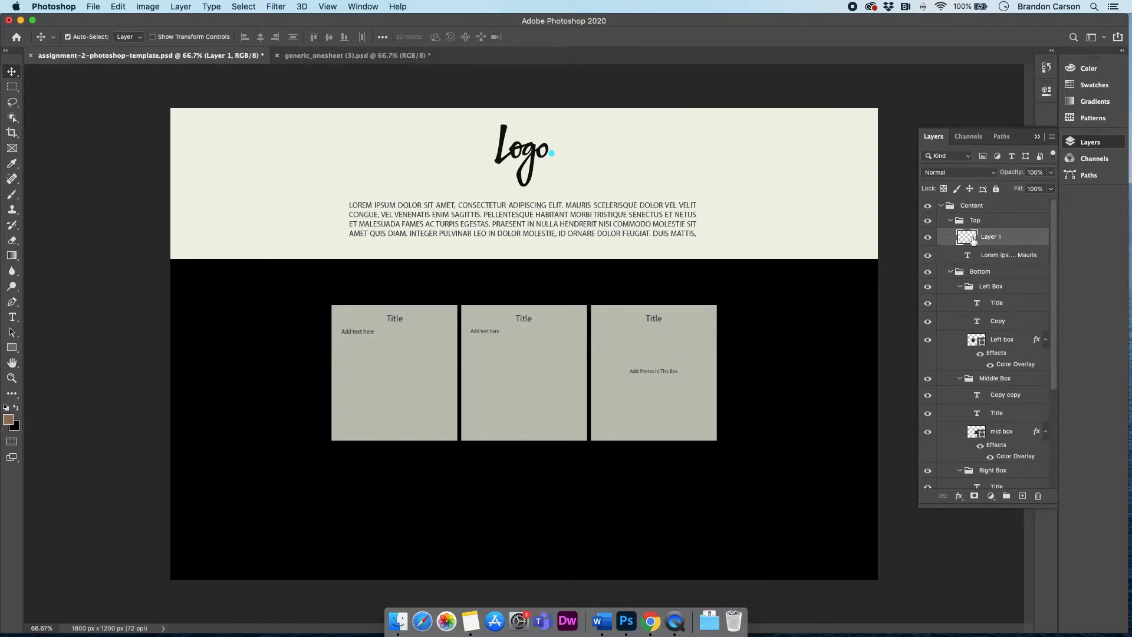
click(928, 238)
click(928, 237)
click(927, 256)
click(928, 256)
scroll(989, 430, down, 5)
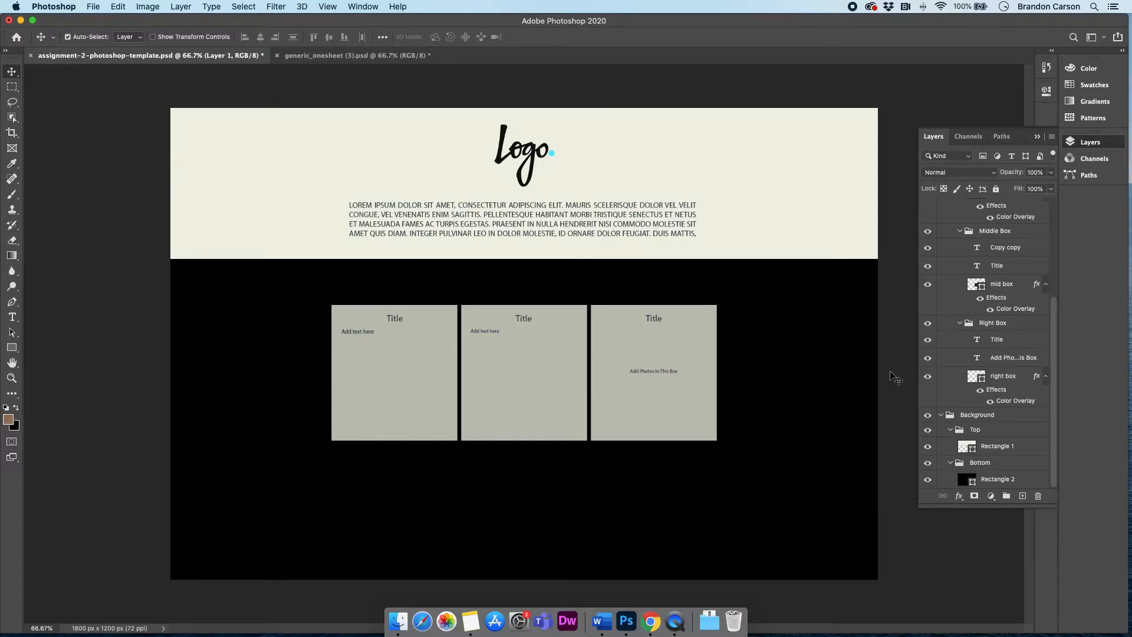
mouse_move(1053, 409)
mouse_down()
mouse_move(1055, 235)
mouse_move(1066, 419)
mouse_up()
scroll(982, 323, up, 5)
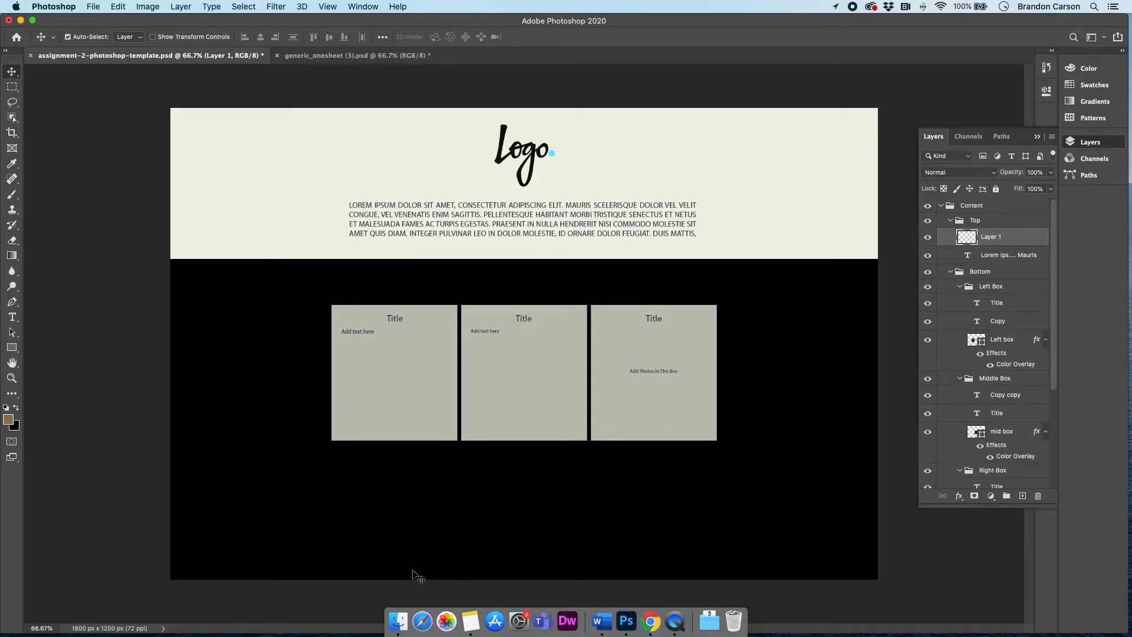
Step: Switch to Finder, expand the raw folder and place Taylor-Swift-Logo.png into the Photoshop template
click(403, 622)
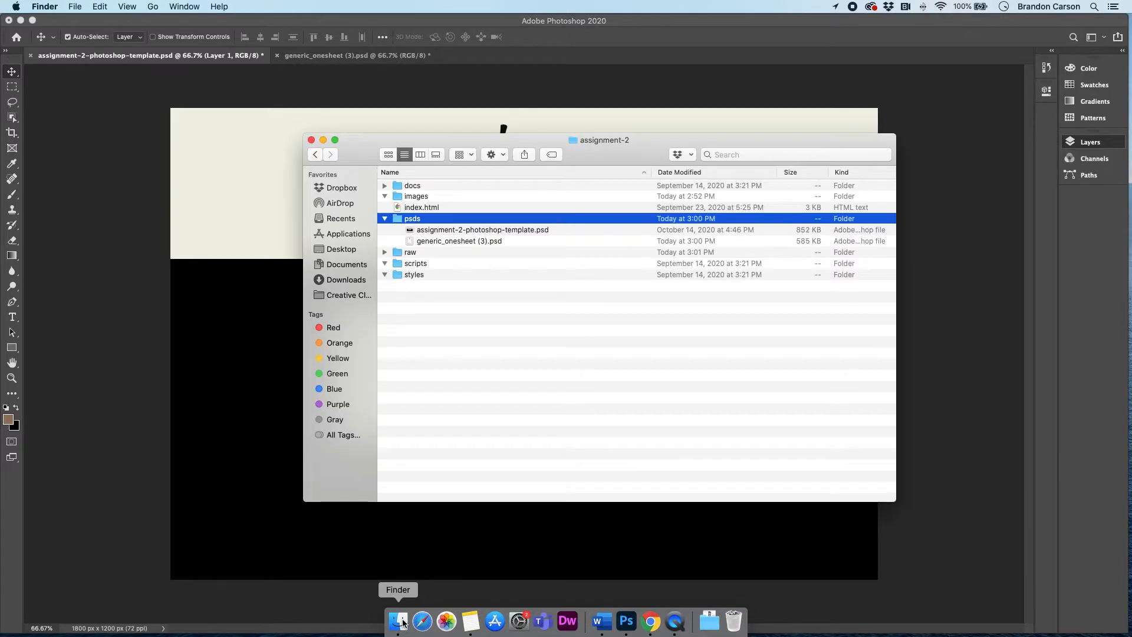
drag(503, 147, 264, 237)
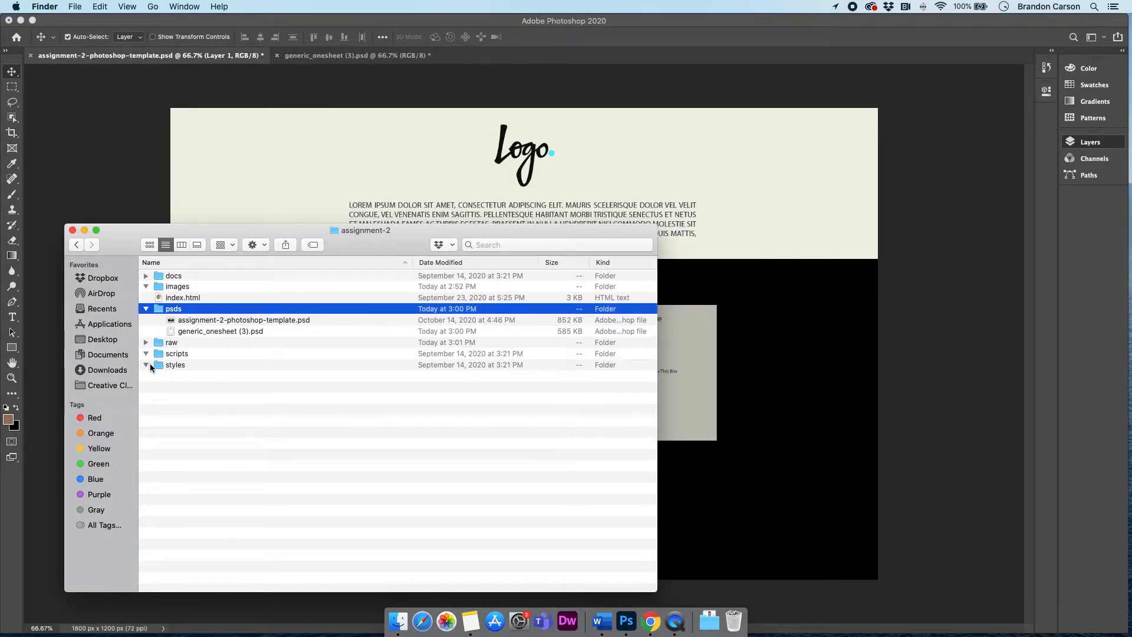
click(145, 342)
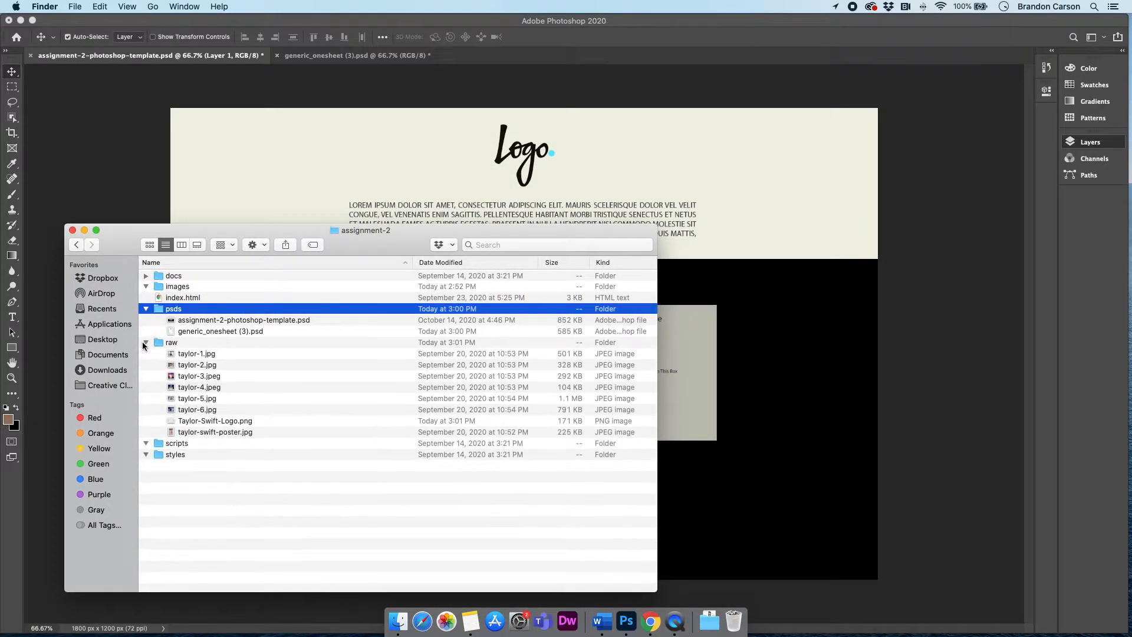
click(218, 421)
drag(231, 420, 548, 157)
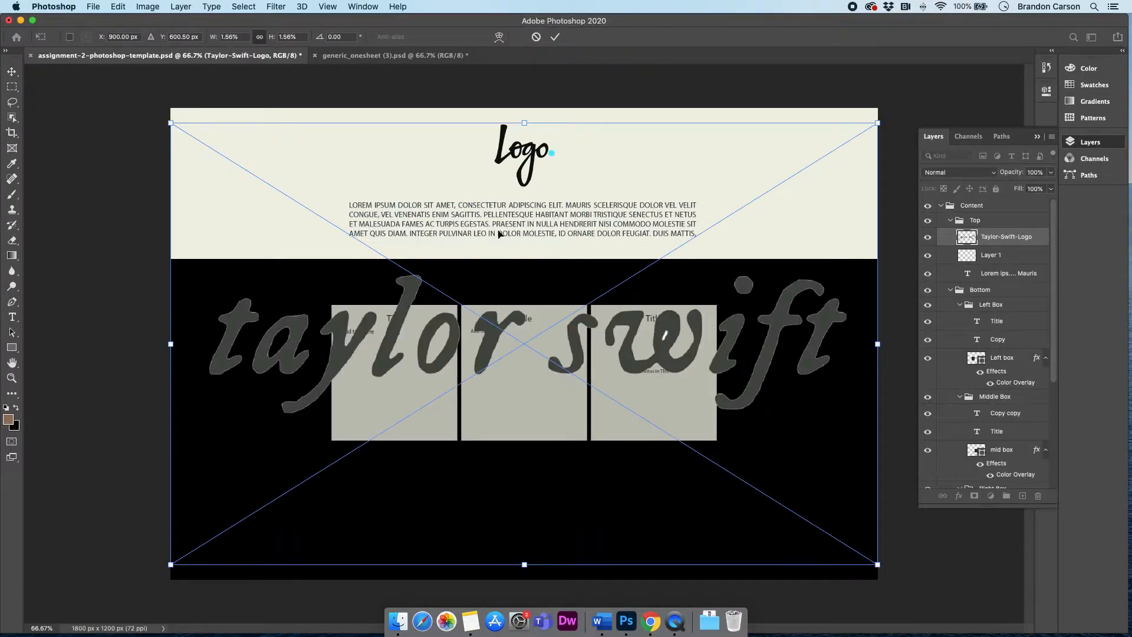
Step: Scale the placed Taylor Swift logo down to fit the header and move it over the placeholder logo
drag(171, 565, 540, 237)
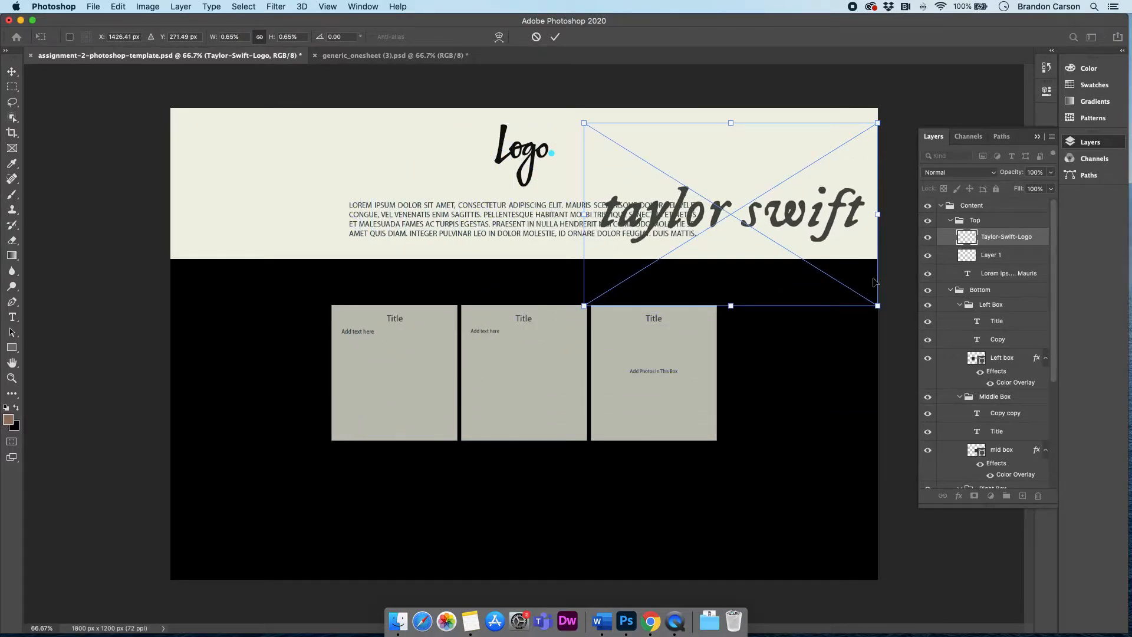
drag(874, 301, 815, 287)
key(Return)
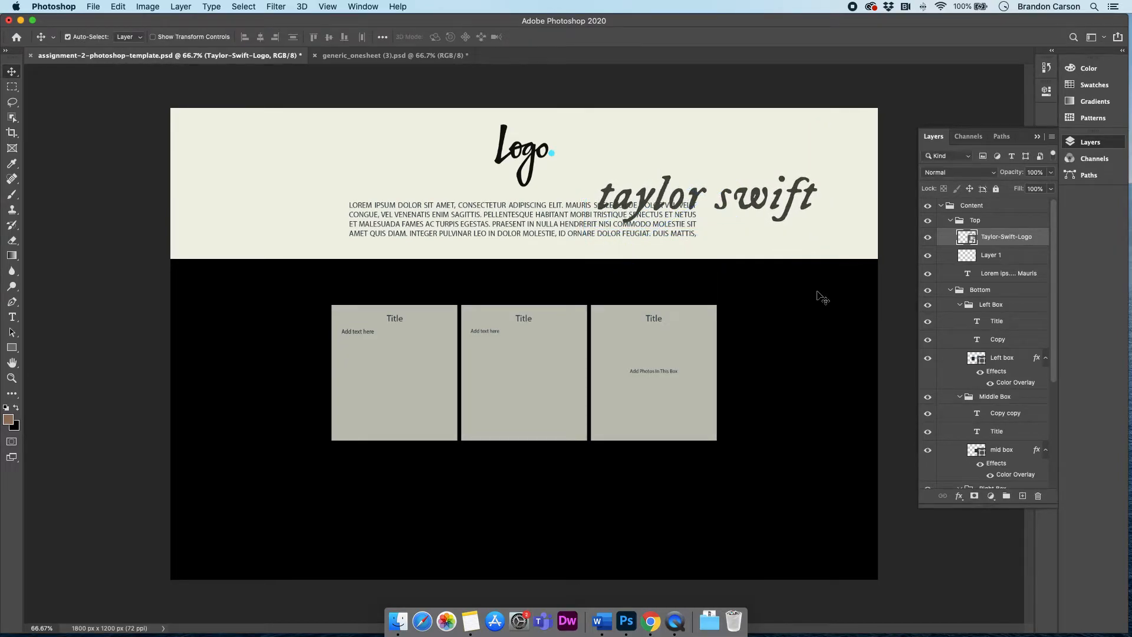
drag(605, 197, 413, 154)
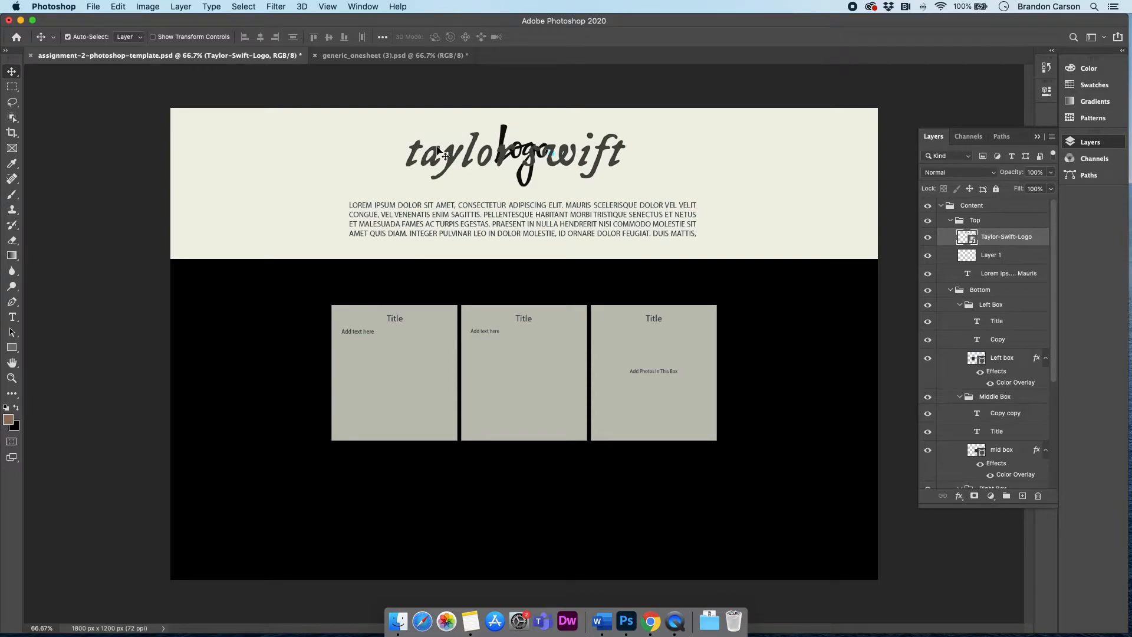
Step: Delete the placeholder logo layer and centre the Taylor Swift logo above the header paragraph
click(511, 140)
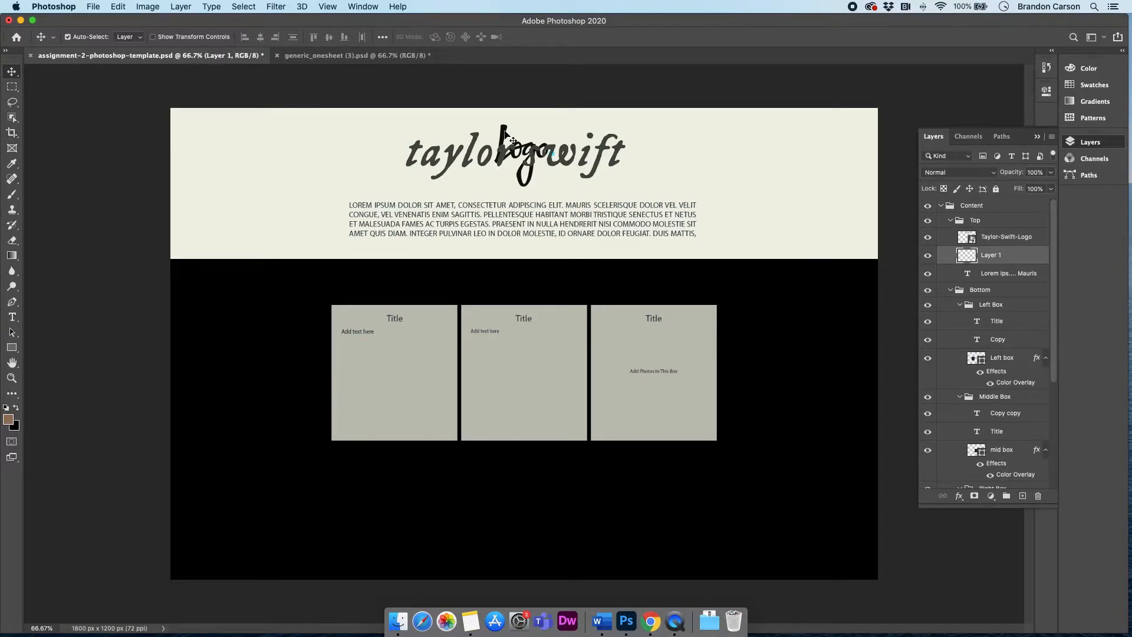
key(BackSpace)
mouse_move(451, 154)
mouse_down()
mouse_move(433, 156)
mouse_move(461, 159)
mouse_up()
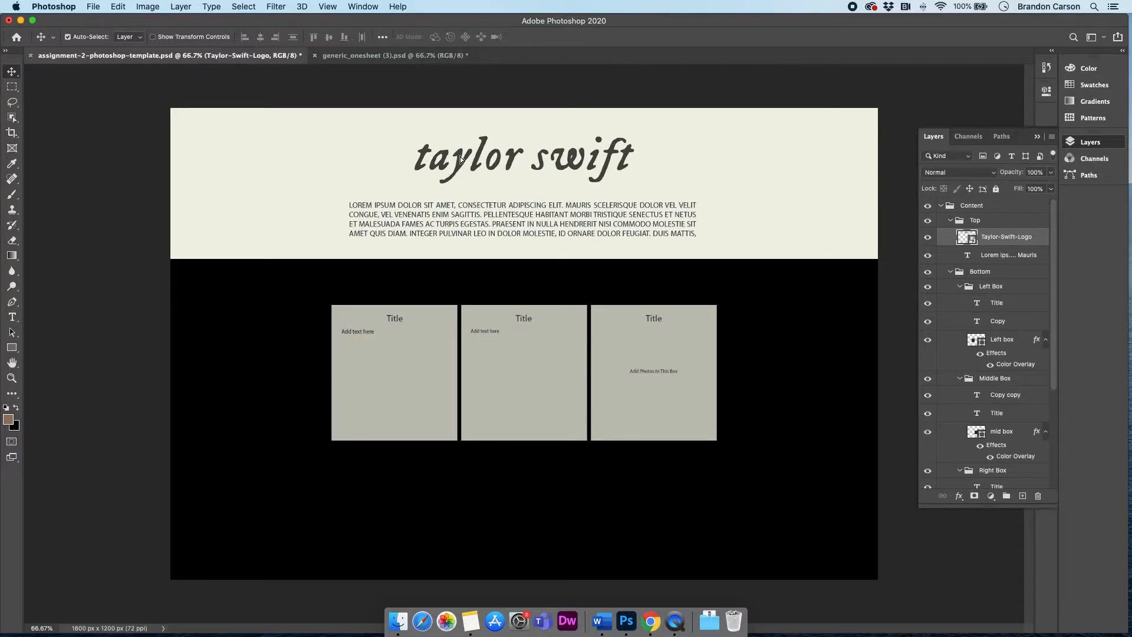
click(180, 7)
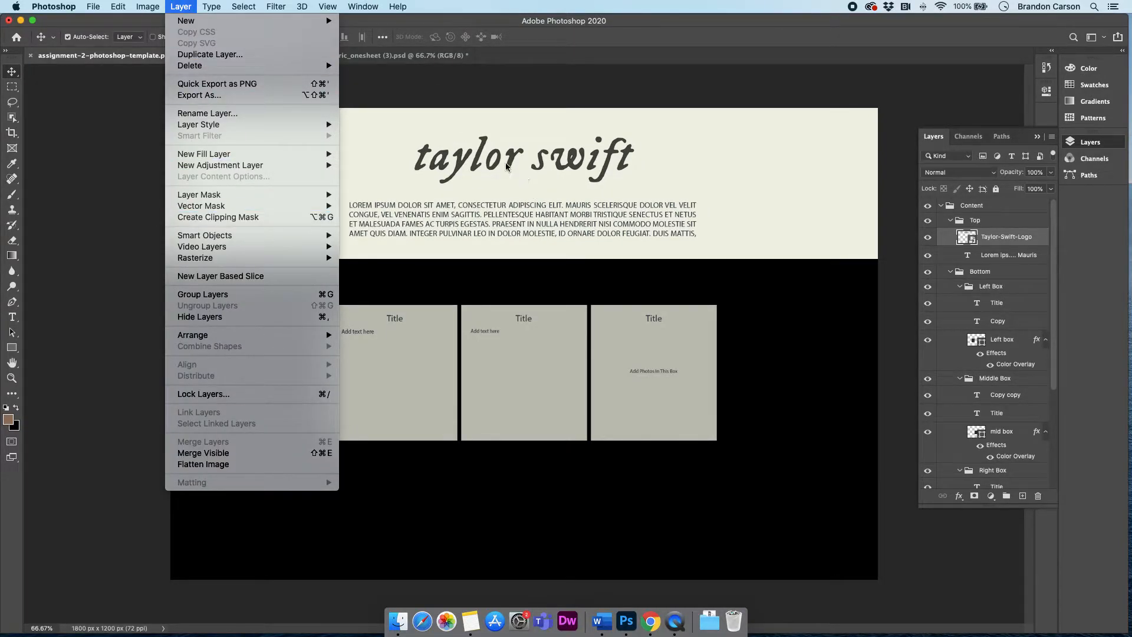
click(478, 160)
scroll(1012, 263, down, 5)
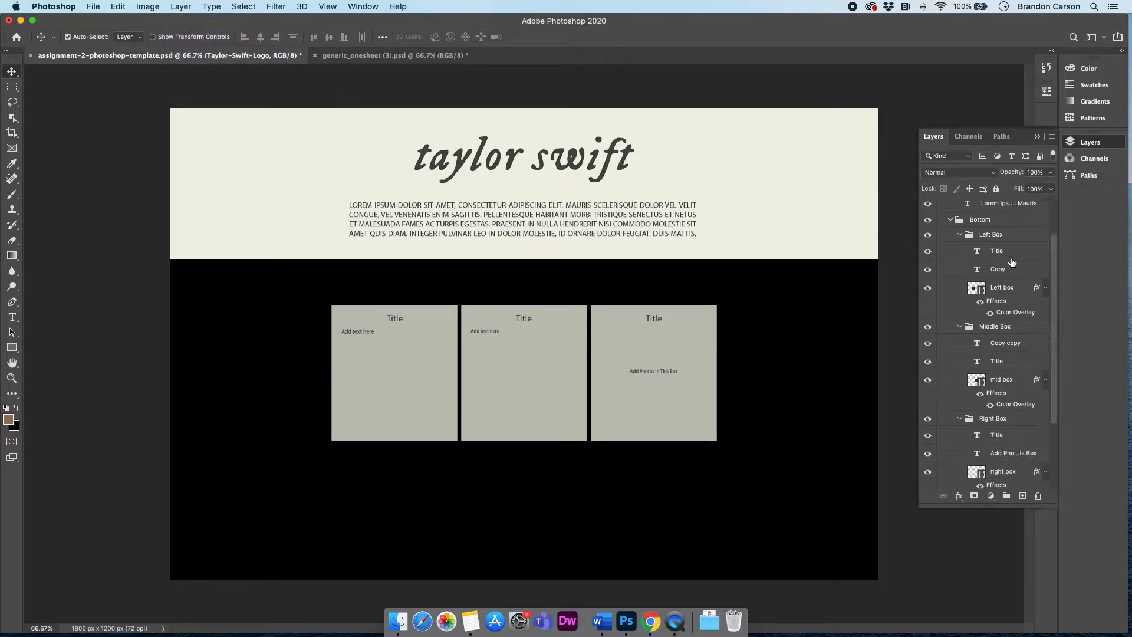
scroll(1006, 471, up, 5)
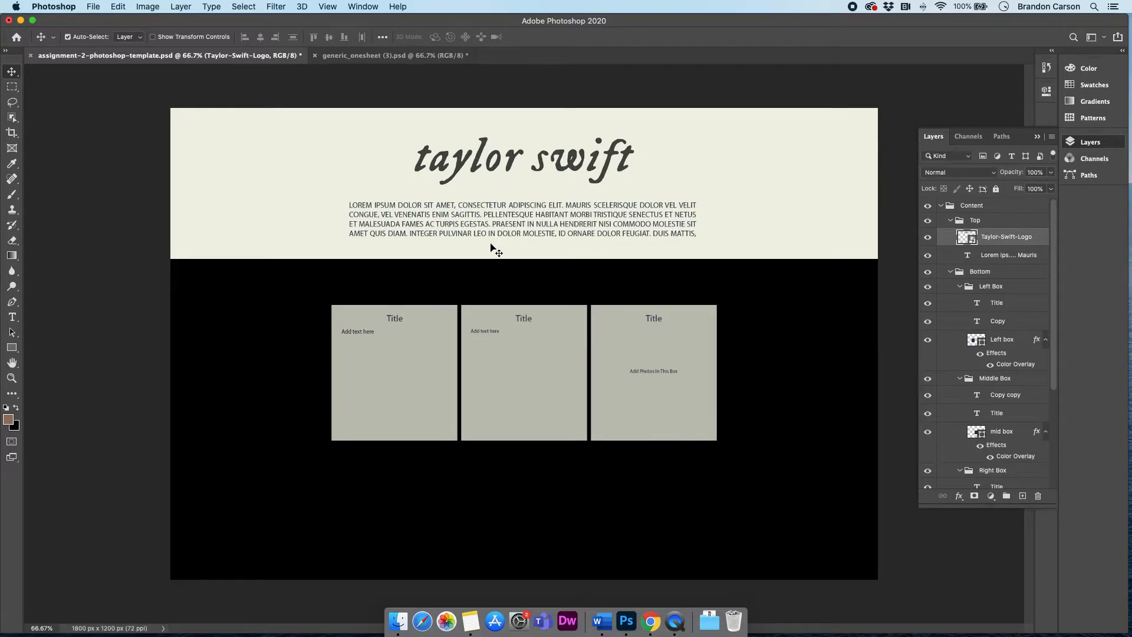
Step: Switch to Chrome and load taylorswift.com in place of the Taylor Swift store page
click(651, 622)
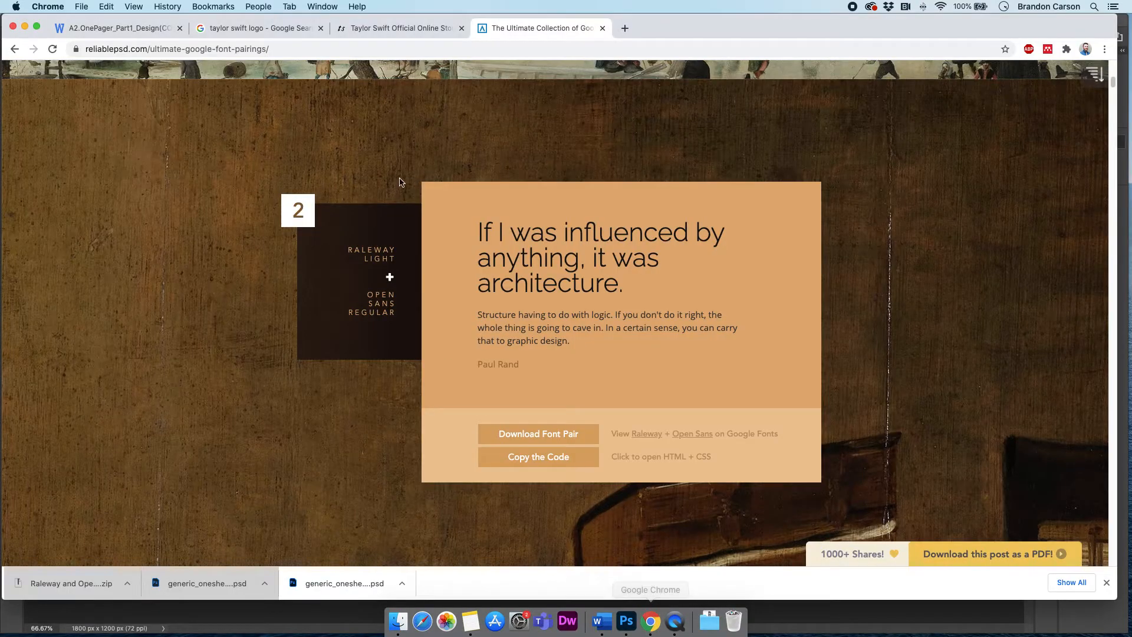
click(362, 27)
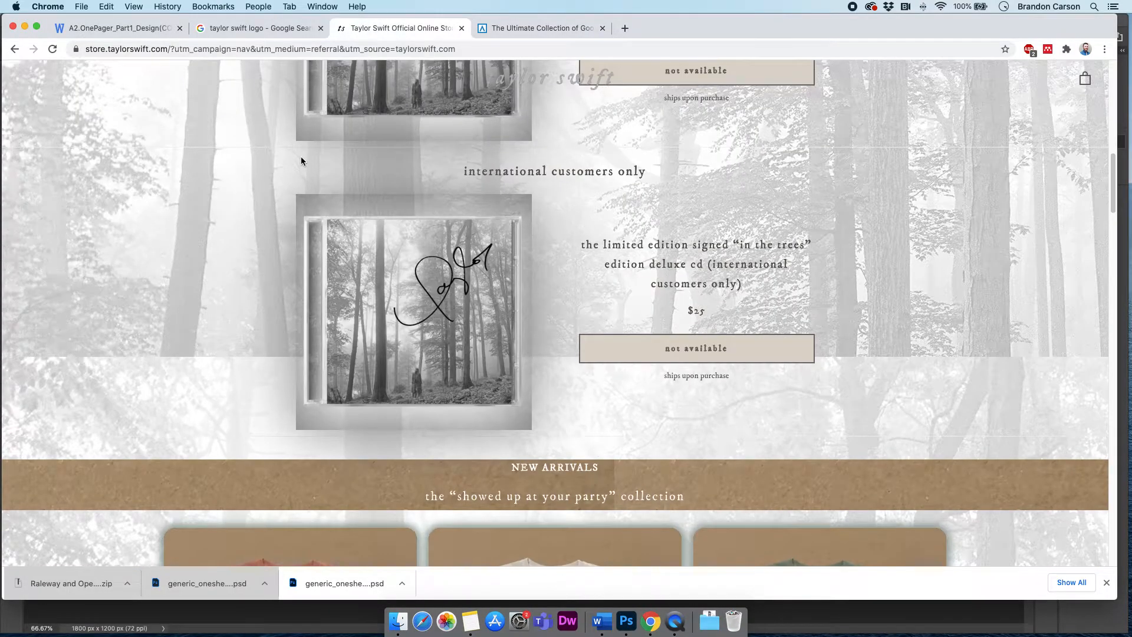
scroll(300, 157, up, 10)
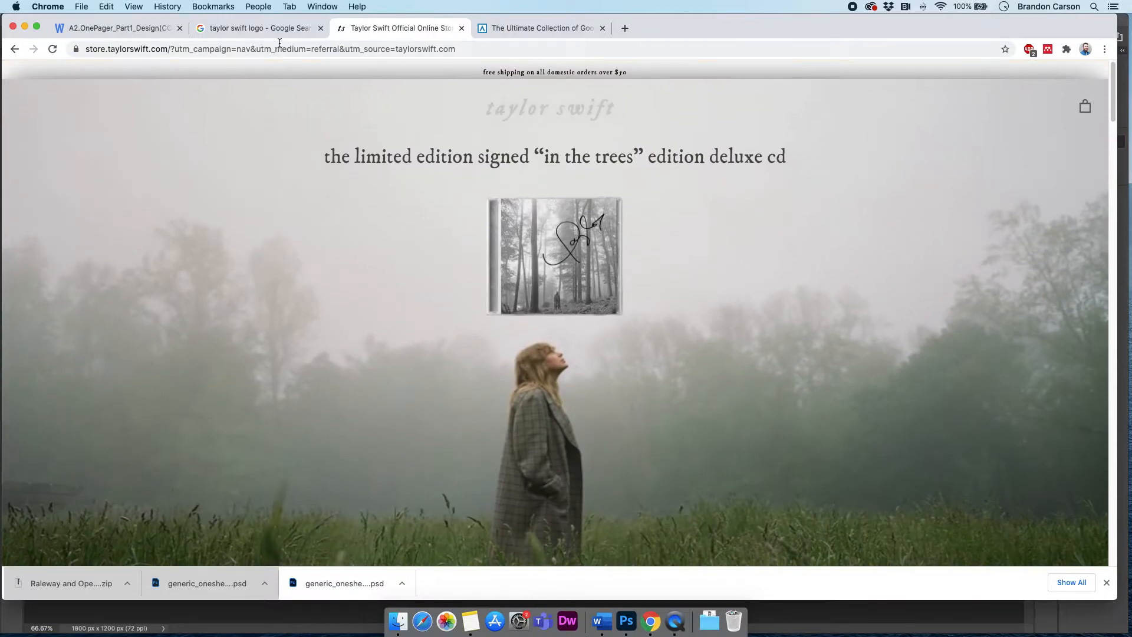
click(154, 49)
text(taylorswift.com)
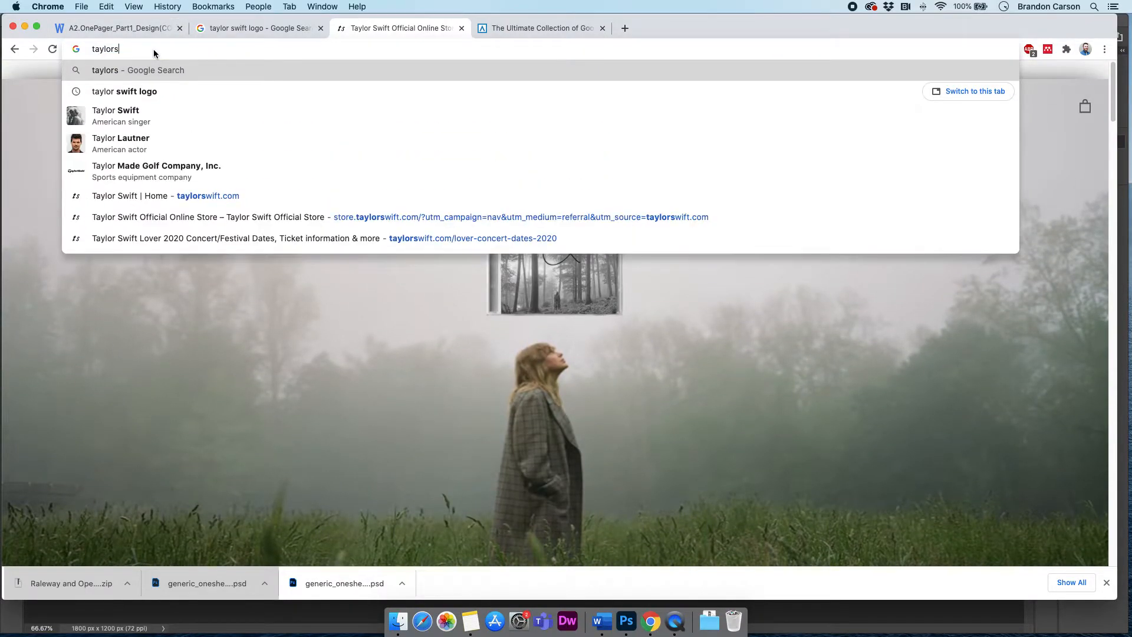
key(Return)
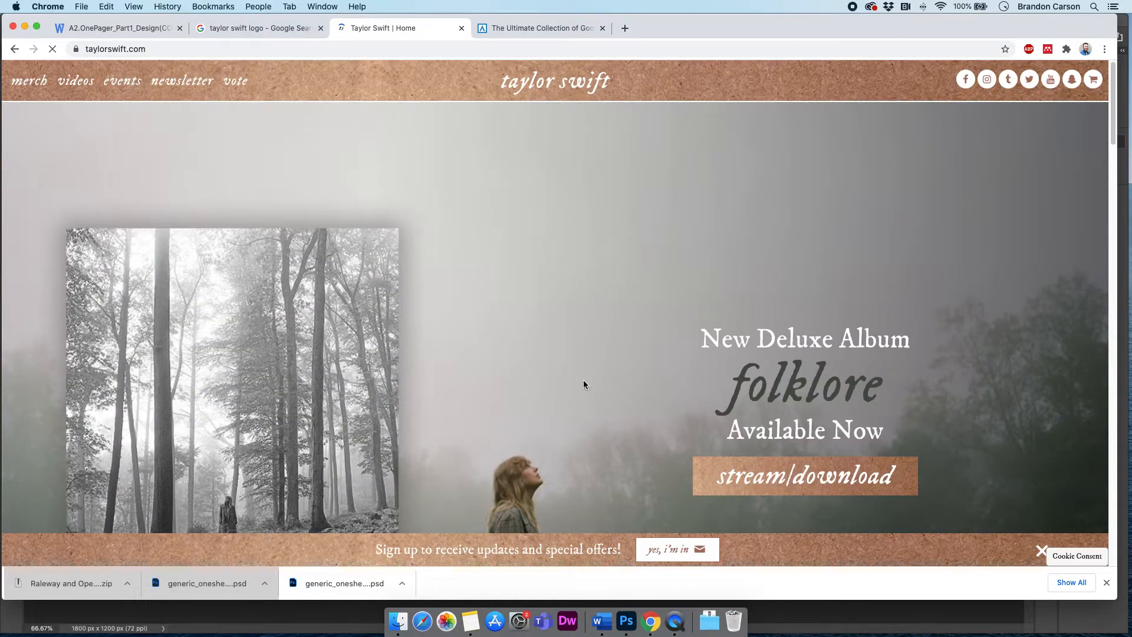
Step: Copy the heading "New Deluxe Album folklore Available Now", turn it into plain single-line text through a temporary browser tab, and return to Photoshop
drag(709, 340, 878, 429)
key(super+c)
key(super+t)
key(super+v)
key(super+a)
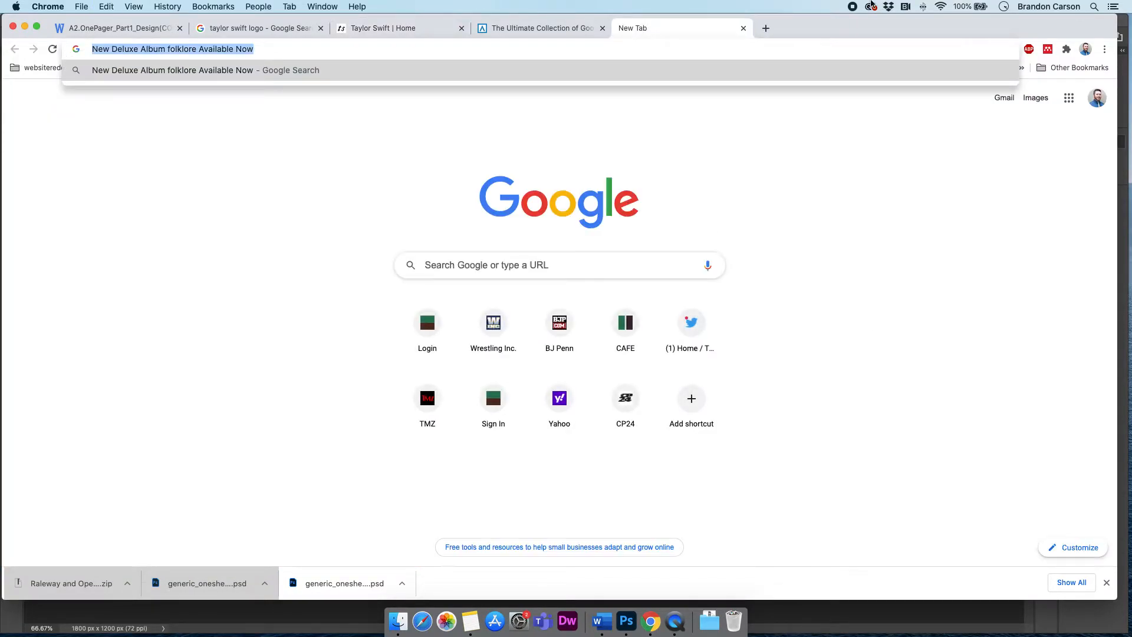
click(745, 27)
key(super+Tab)
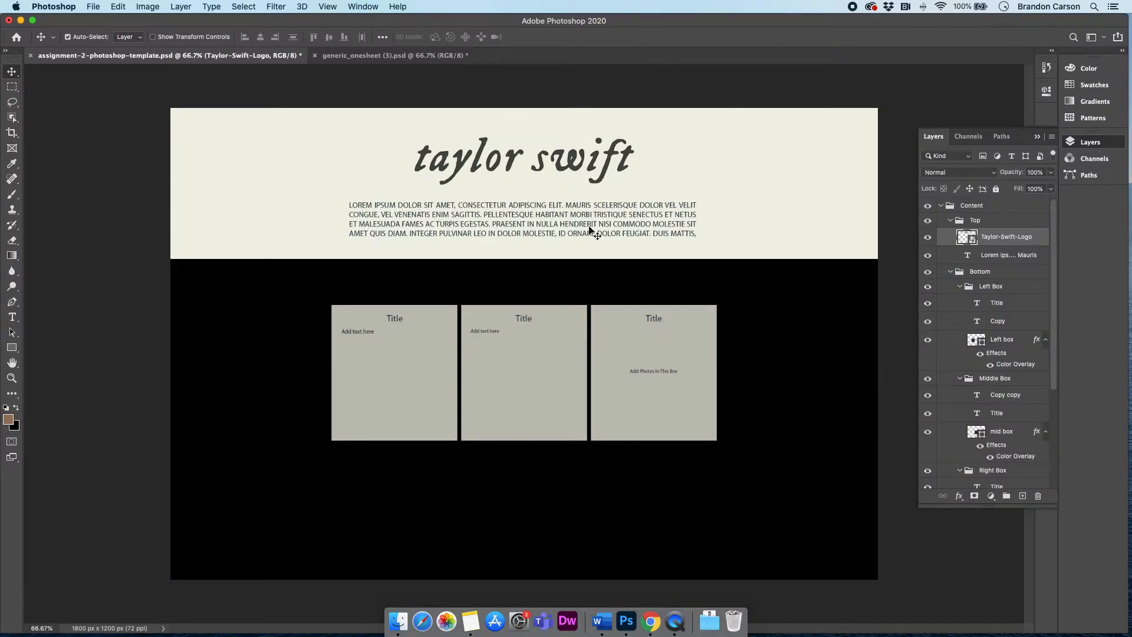
Step: Replace the header's lorem ipsum paragraph with the copied text "New Deluxe Album folklore Available Now" using the Type tool
click(12, 317)
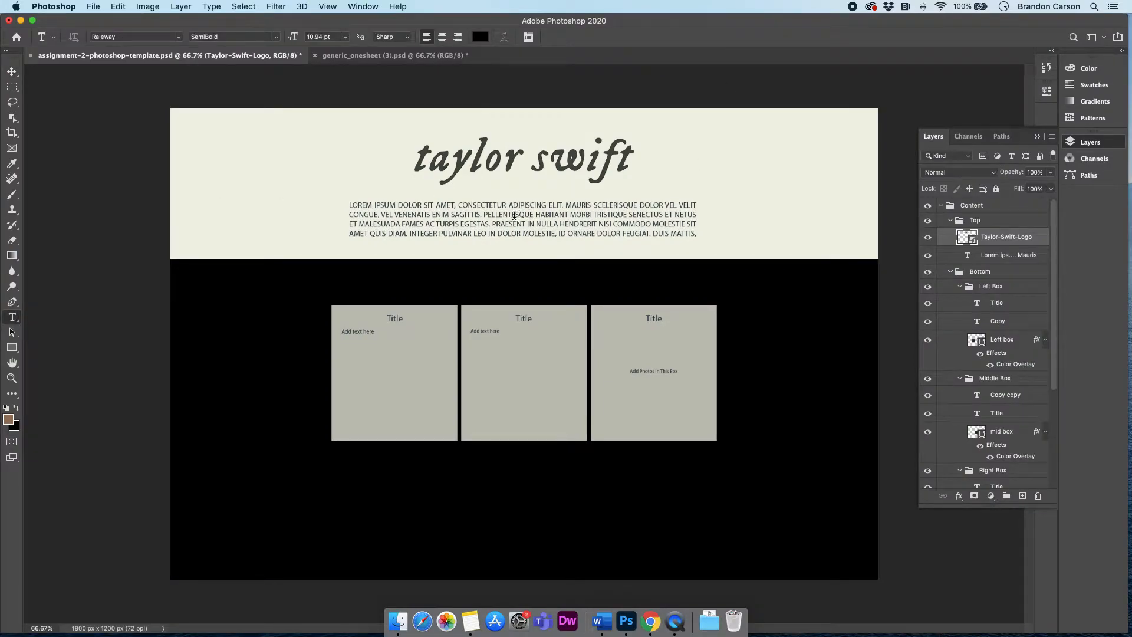
click(489, 224)
key(super+a)
key(super+v)
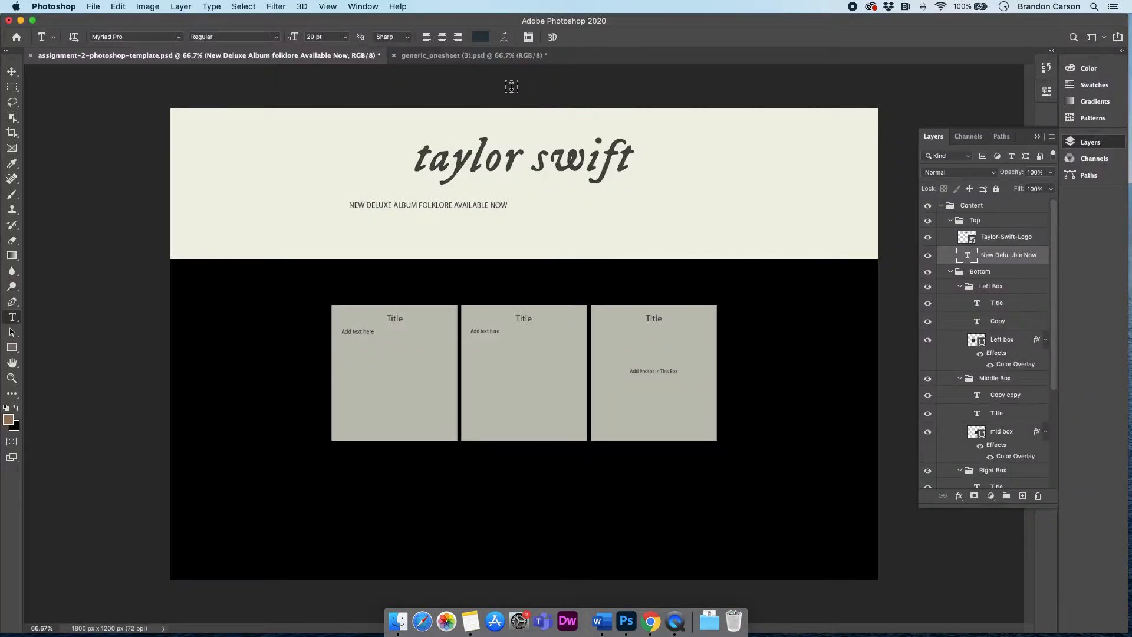
Step: Check the main heading font on the one-sheet and set the template's header tagline to Raleway SemiBold
click(462, 56)
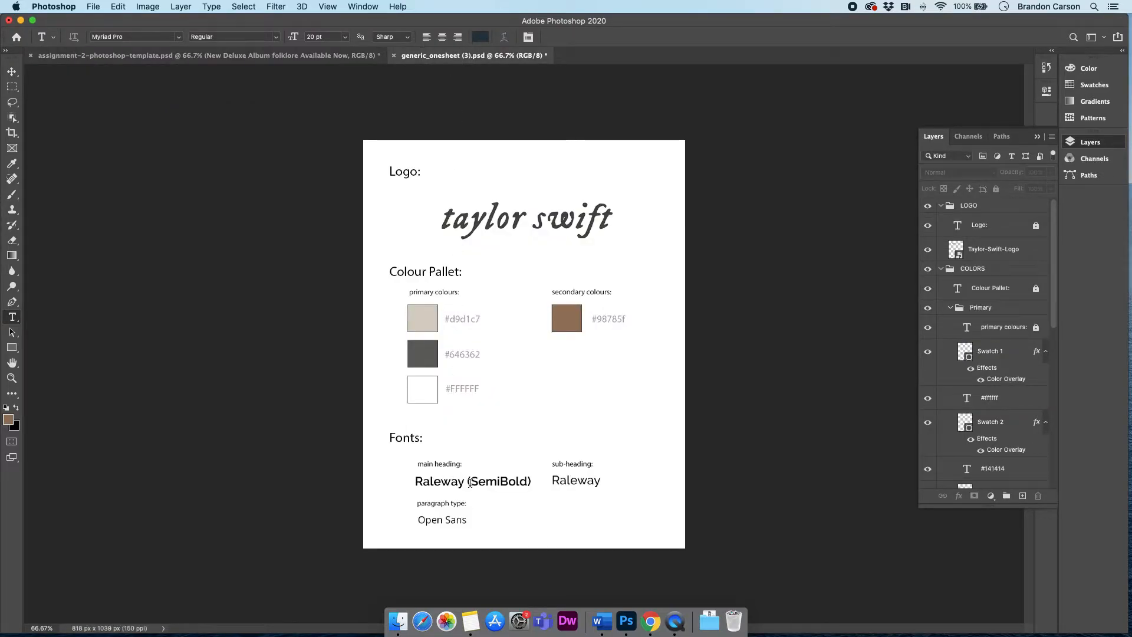
click(210, 59)
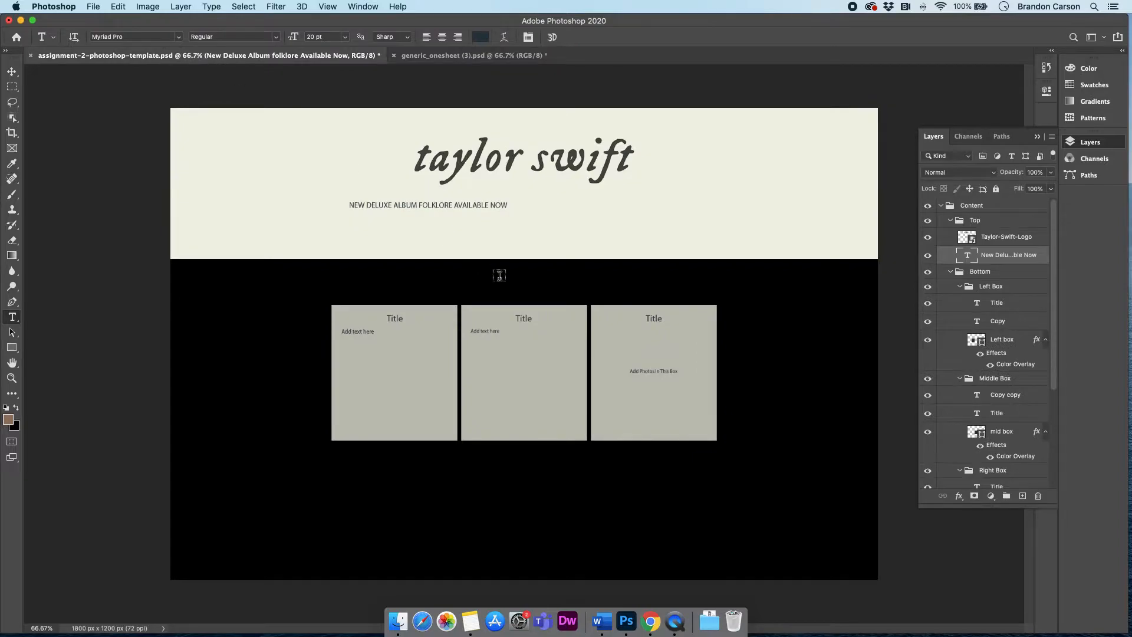
click(419, 205)
double_click(420, 204)
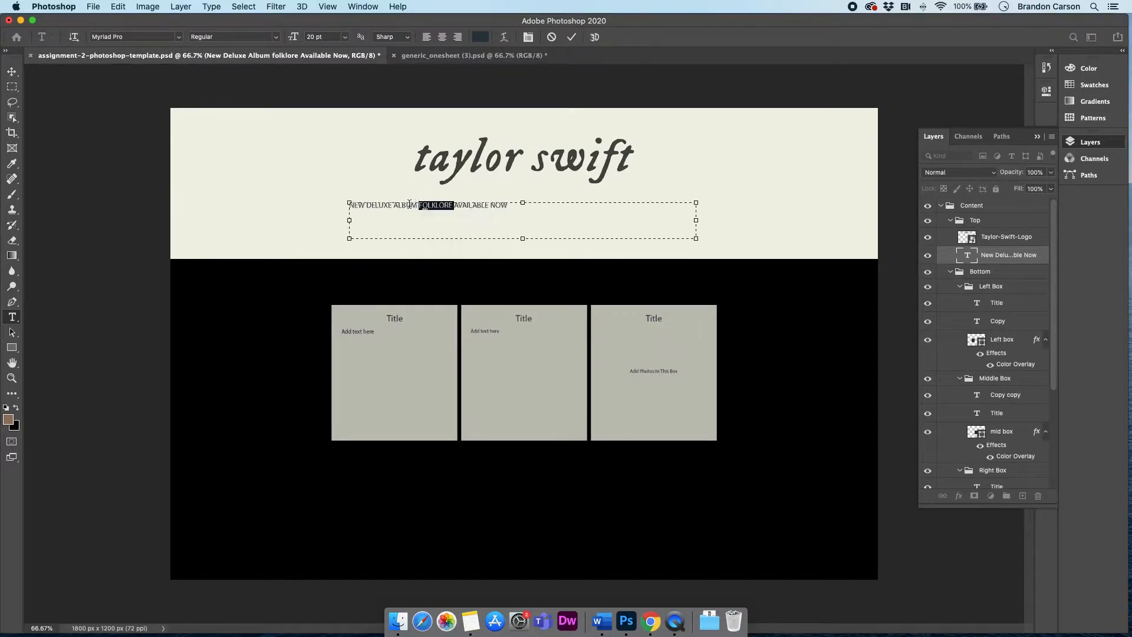
triple_click(409, 205)
click(118, 34)
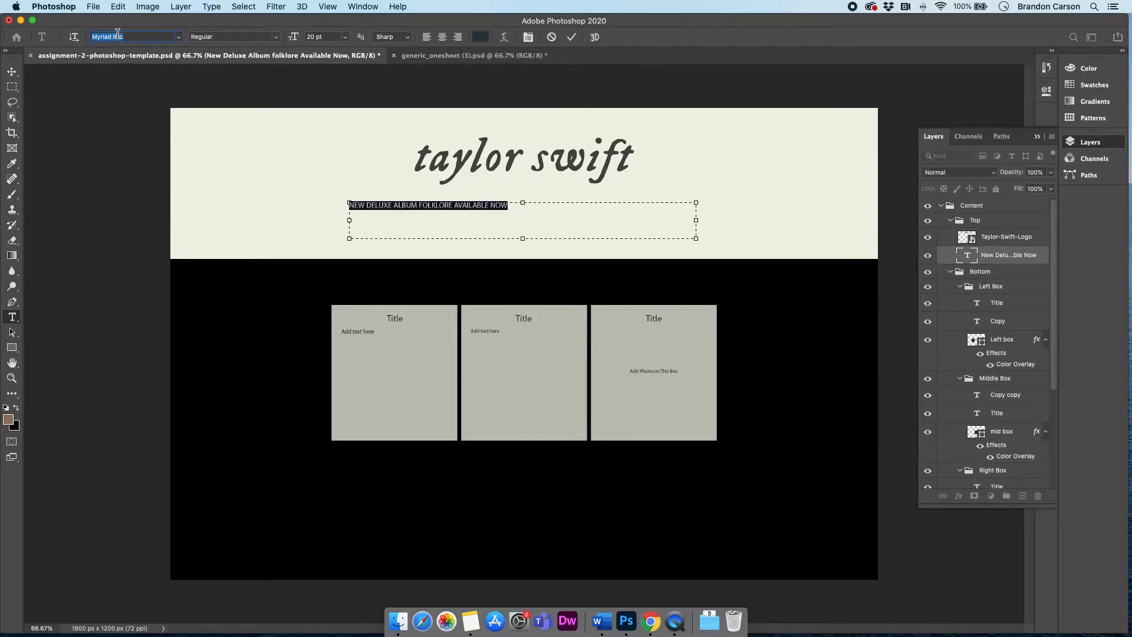
text(rale)
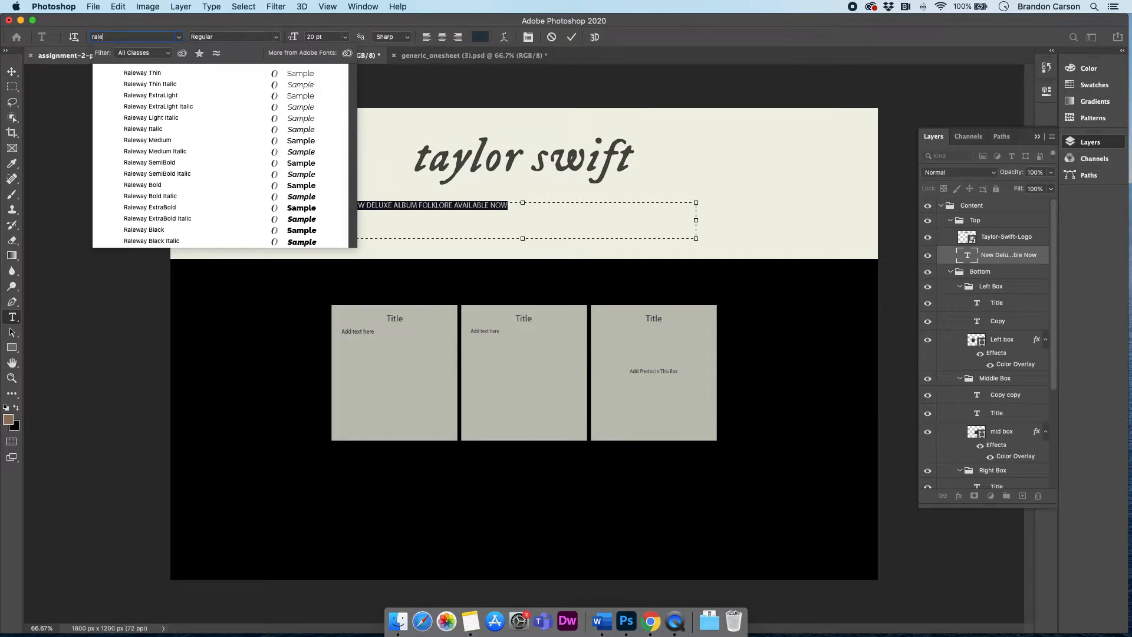
text(way se)
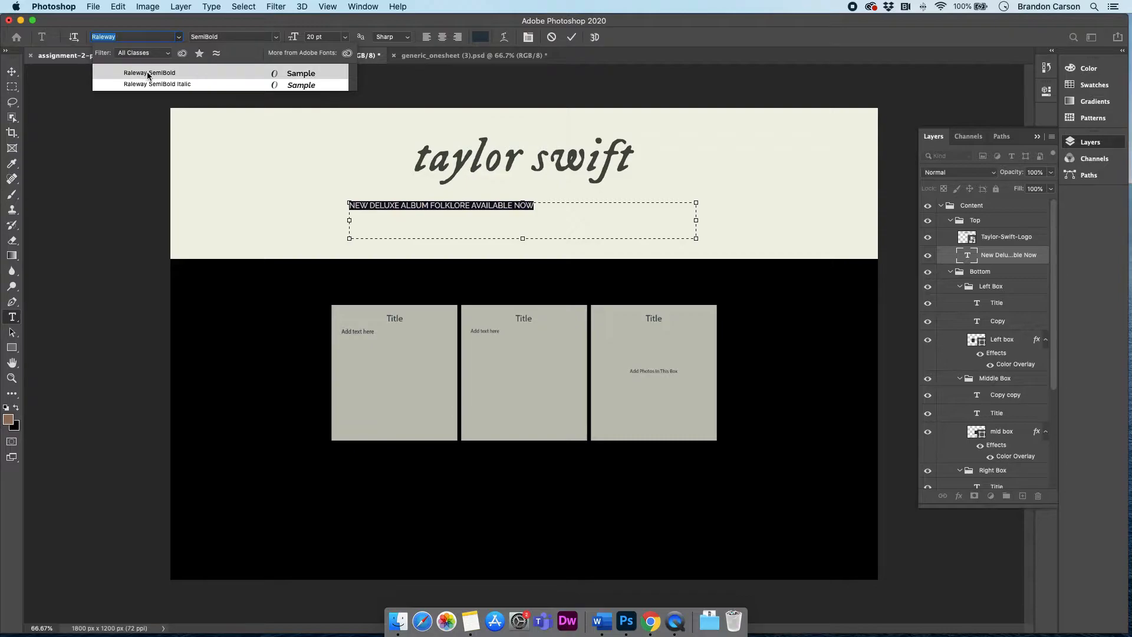
click(147, 75)
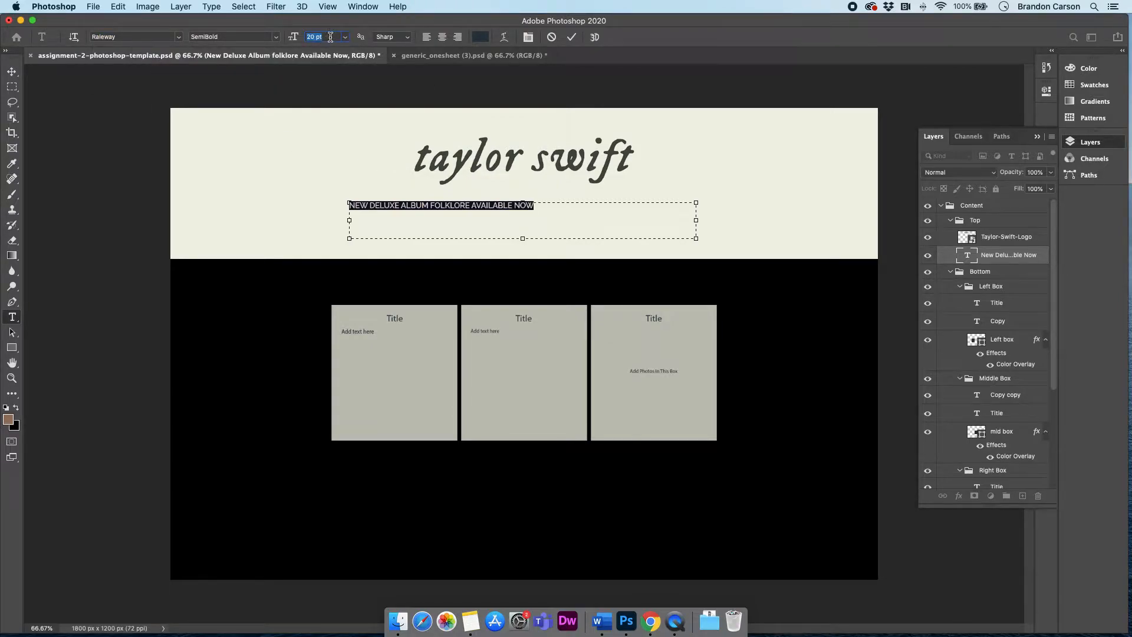
Step: Centre-align the header tagline and enlarge its font size to 37 pt
click(442, 37)
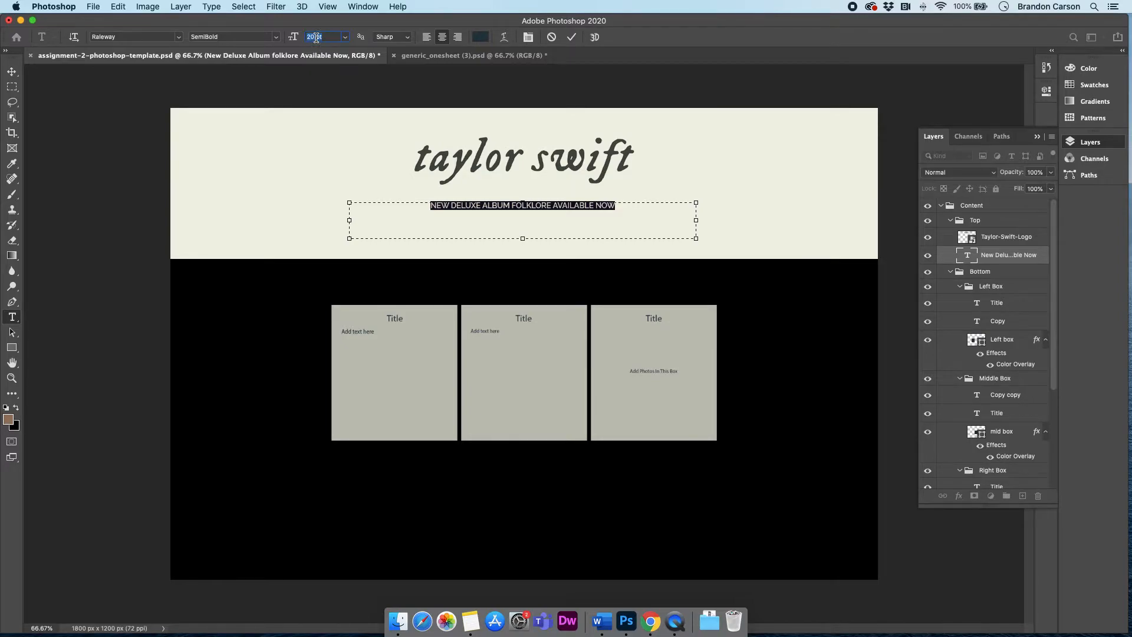
text(22)
key(Return)
key(Up)
key(Up)
key(Up)
key(Up)
key(Up)
key(Up)
key(Up)
key(Up)
key(Up)
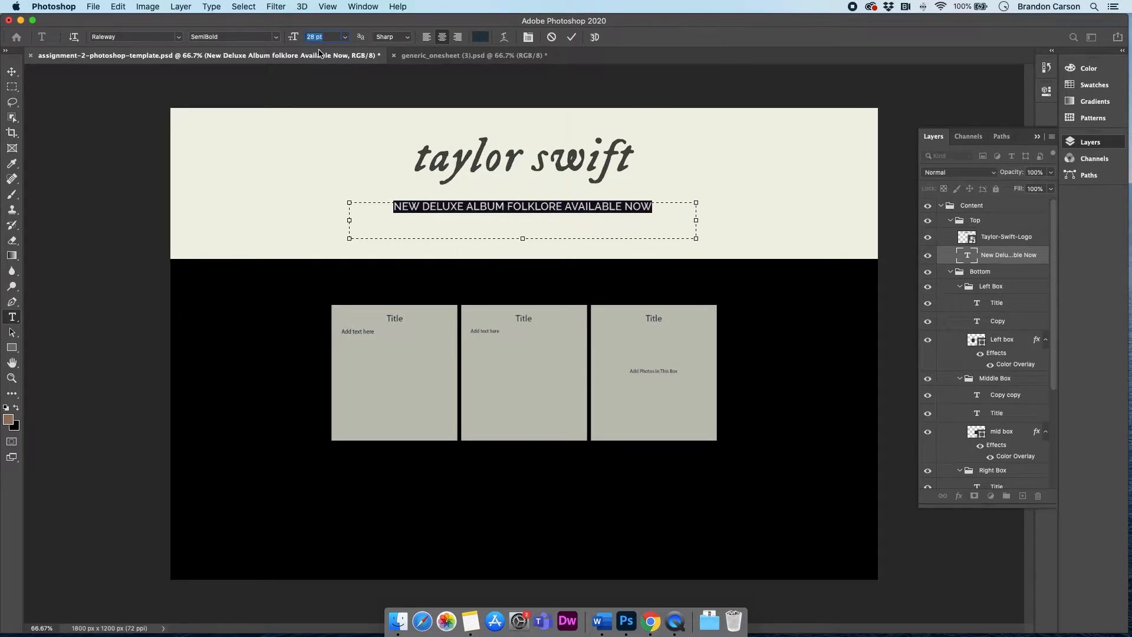
key(Up)
key(Up)
key(Up)
key(Up)
key(Up)
key(Up)
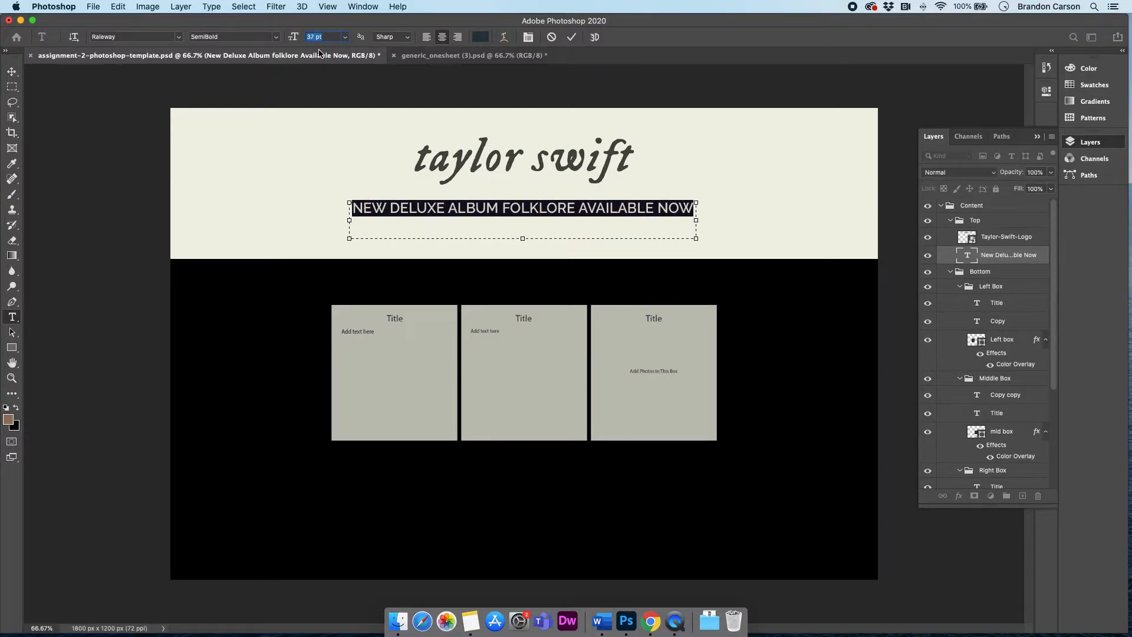
Step: Enlarge the header tagline's font size to 46 pt
key(Up)
key(Up)
key(Up)
key(Up)
key(Up)
key(Up)
key(Up)
key(Up)
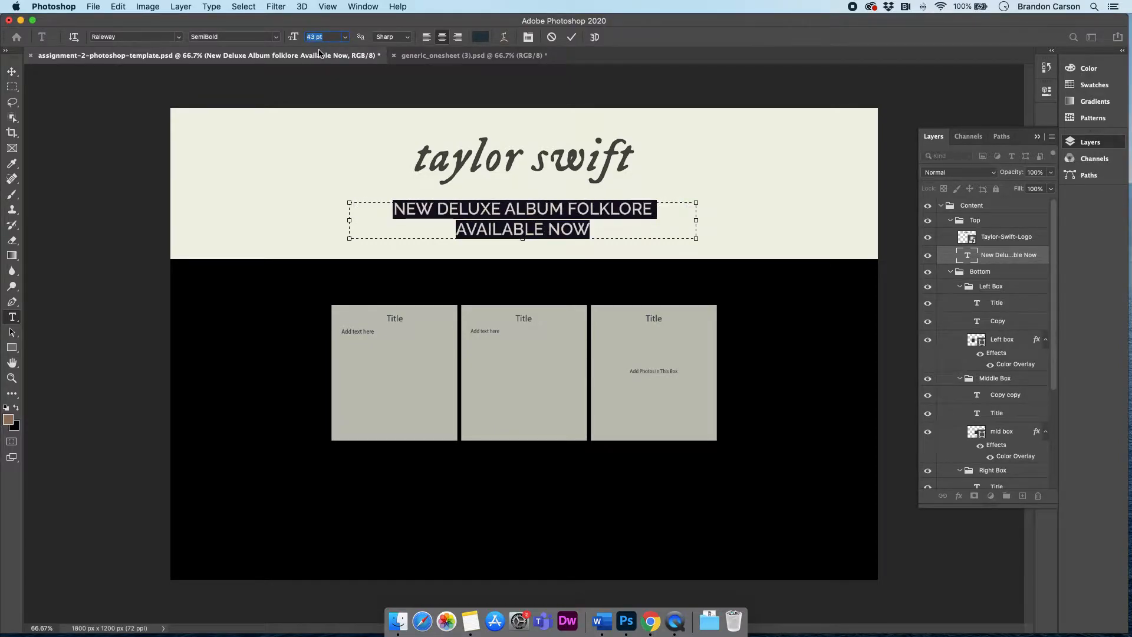
key(Up)
key(Up)
key(Up)
key(Up)
key(Down)
key(Down)
key(Down)
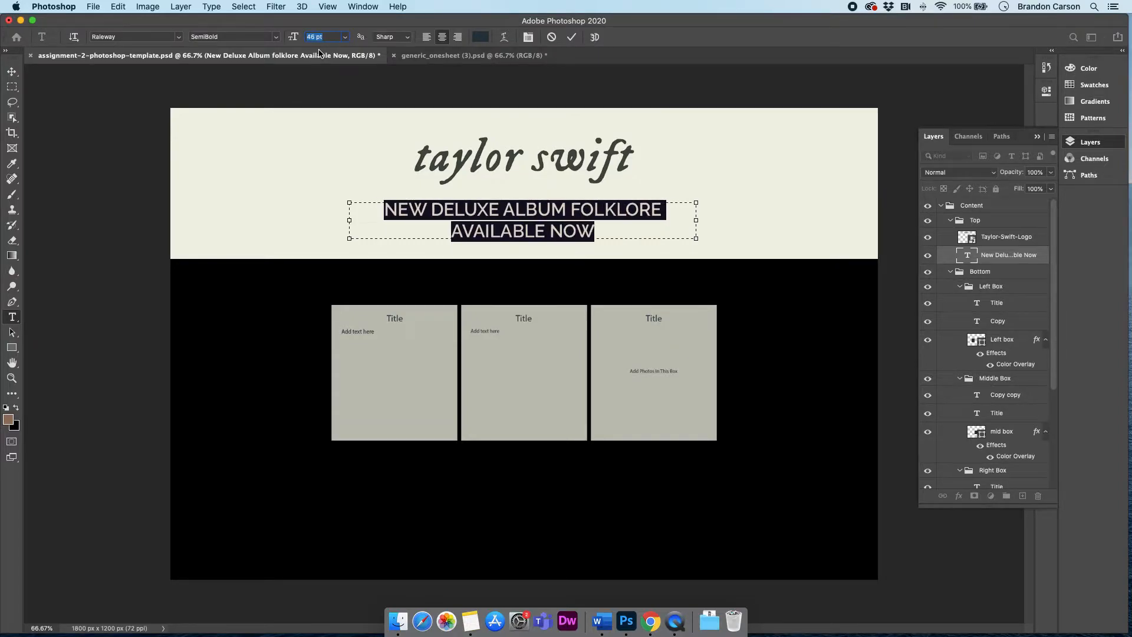
click(13, 71)
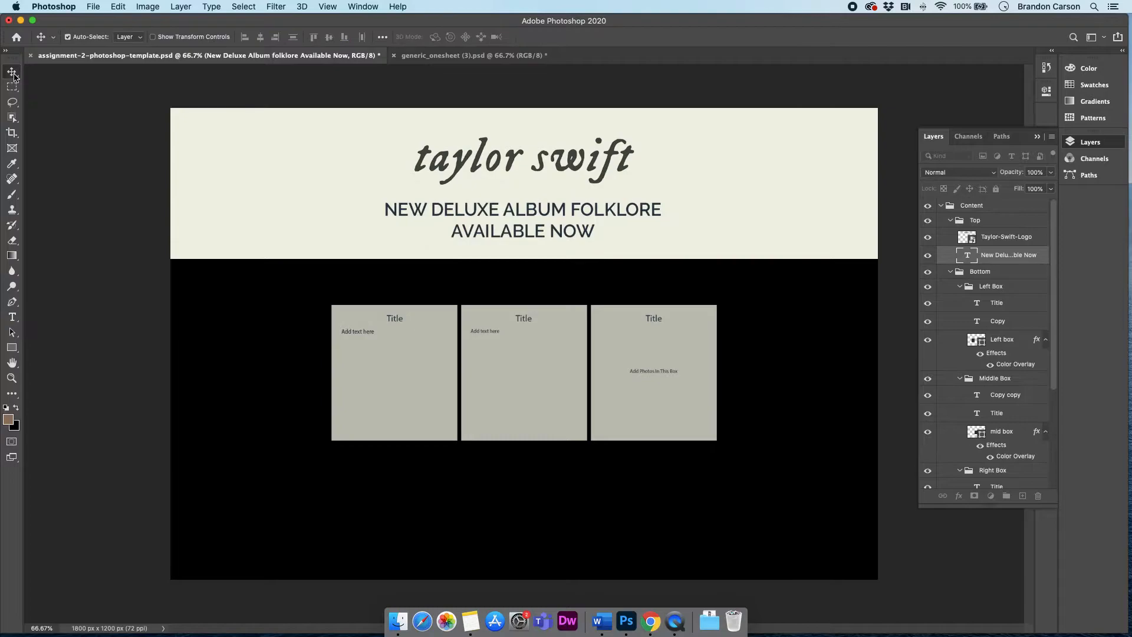
Step: Select all of the header tagline text and reduce its font size to 43 pt
click(13, 319)
click(540, 216)
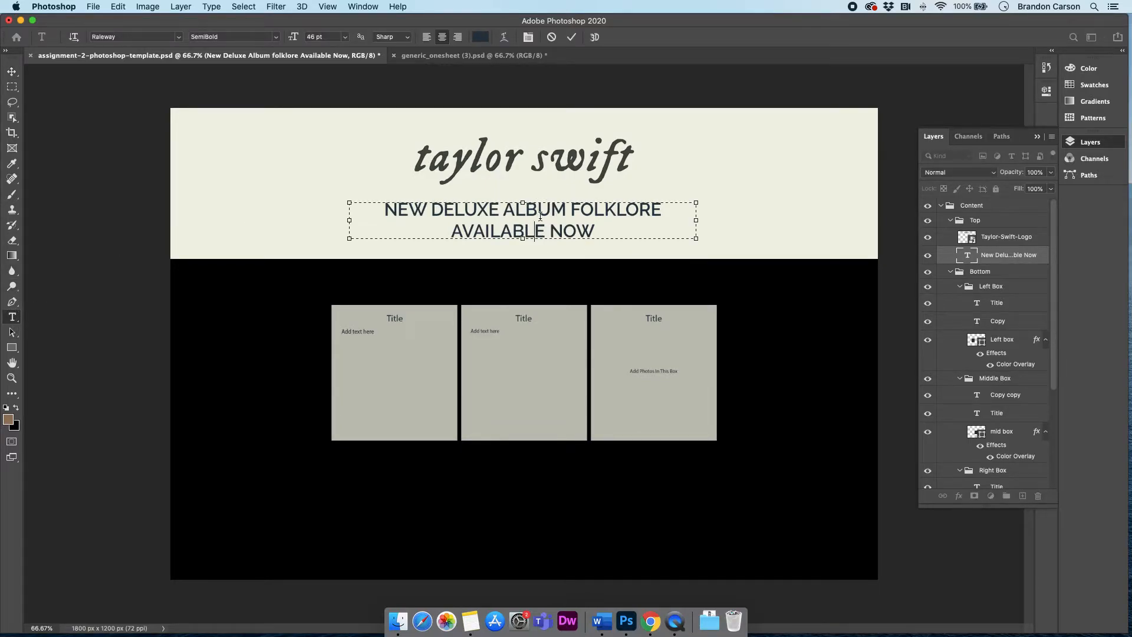
click(12, 71)
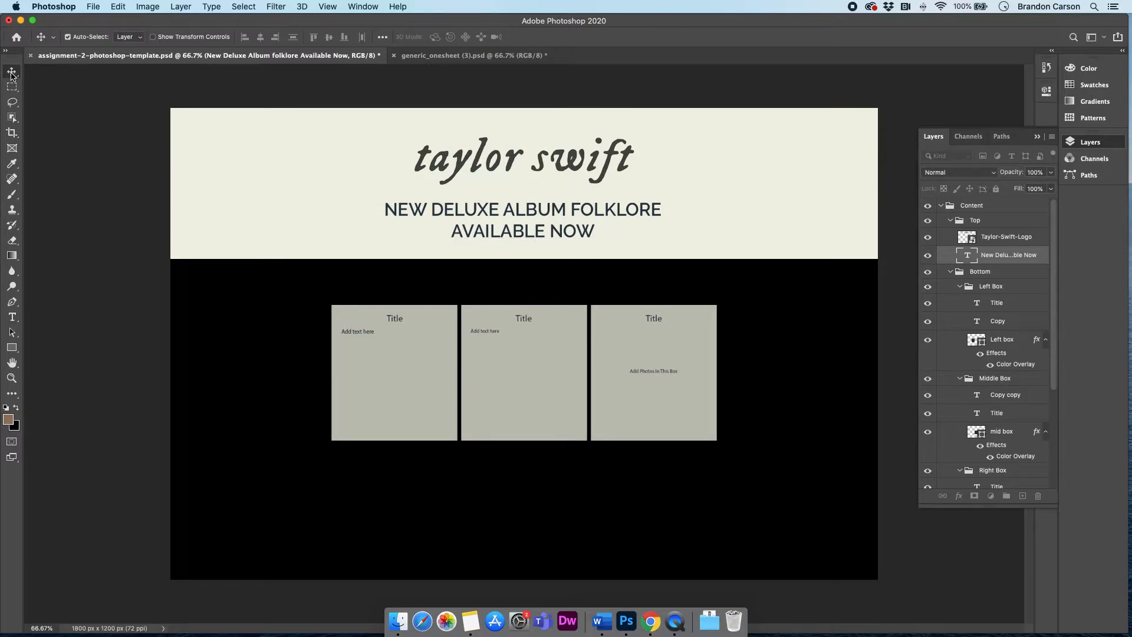
click(11, 317)
click(531, 231)
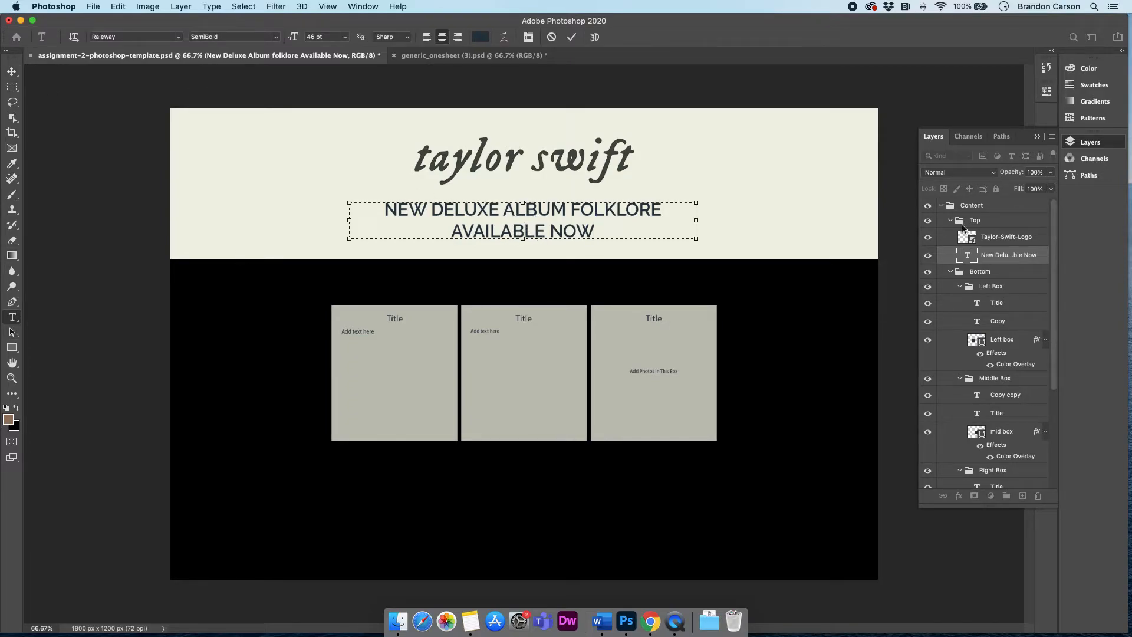
click(315, 38)
click(511, 218)
key(super+a)
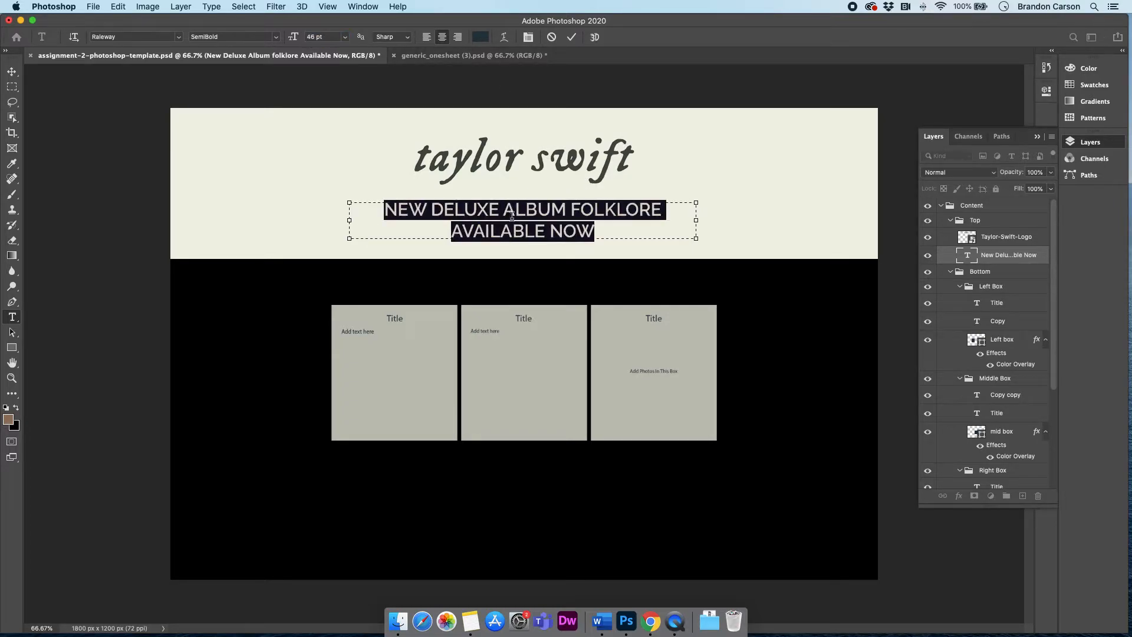
key(Down)
key(Down)
key(Down)
key(Down)
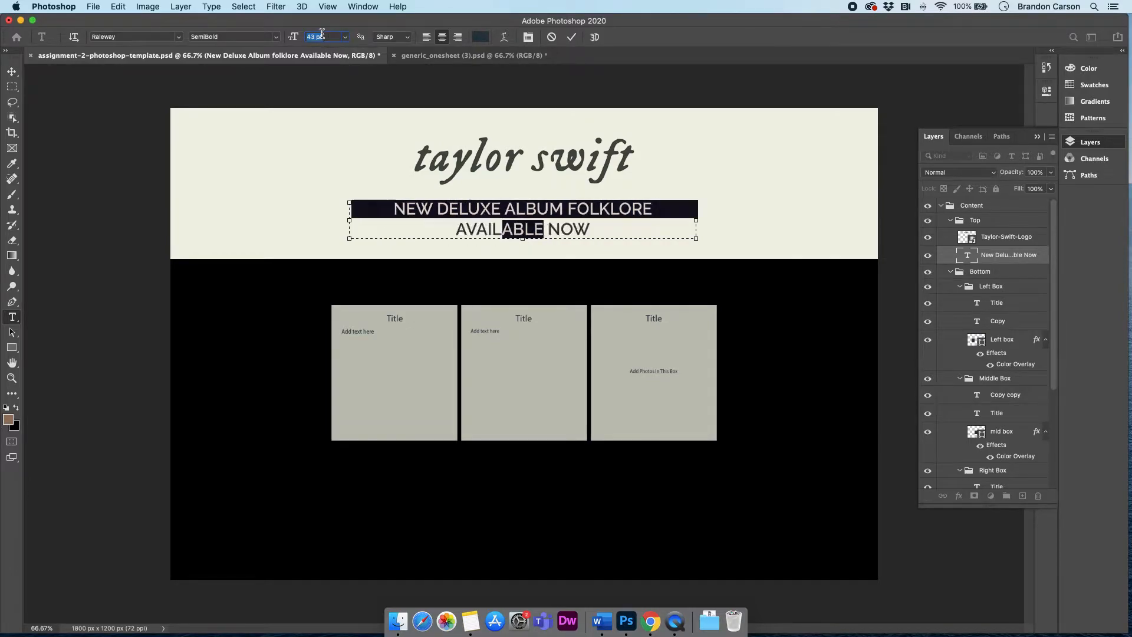
key(Up)
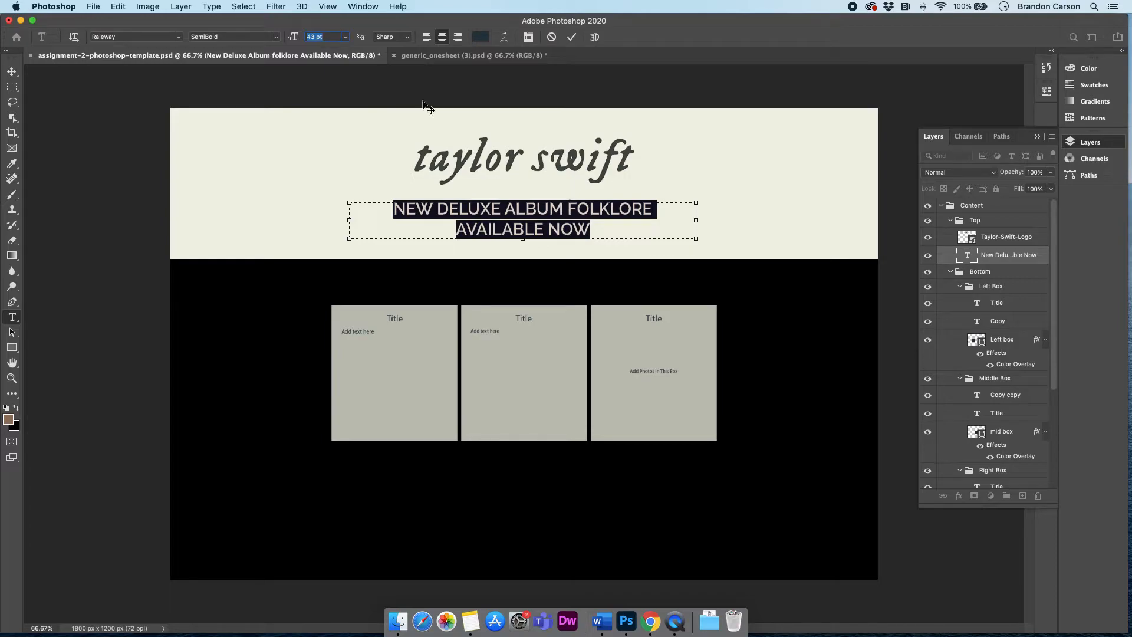
Step: Narrow the header tagline's text box slightly on both sides and set its font size to 38 pt
mouse_move(350, 224)
mouse_down()
mouse_move(341, 220)
mouse_move(368, 220)
mouse_up()
drag(697, 219, 680, 221)
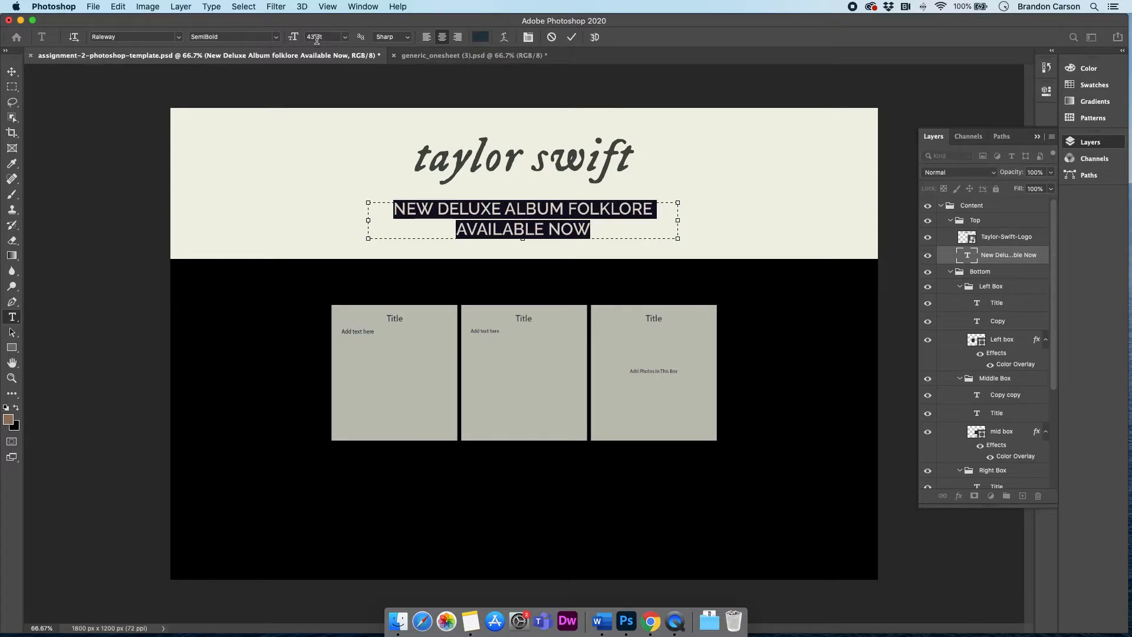
key(Down)
key(Down)
key(Down)
key(Down)
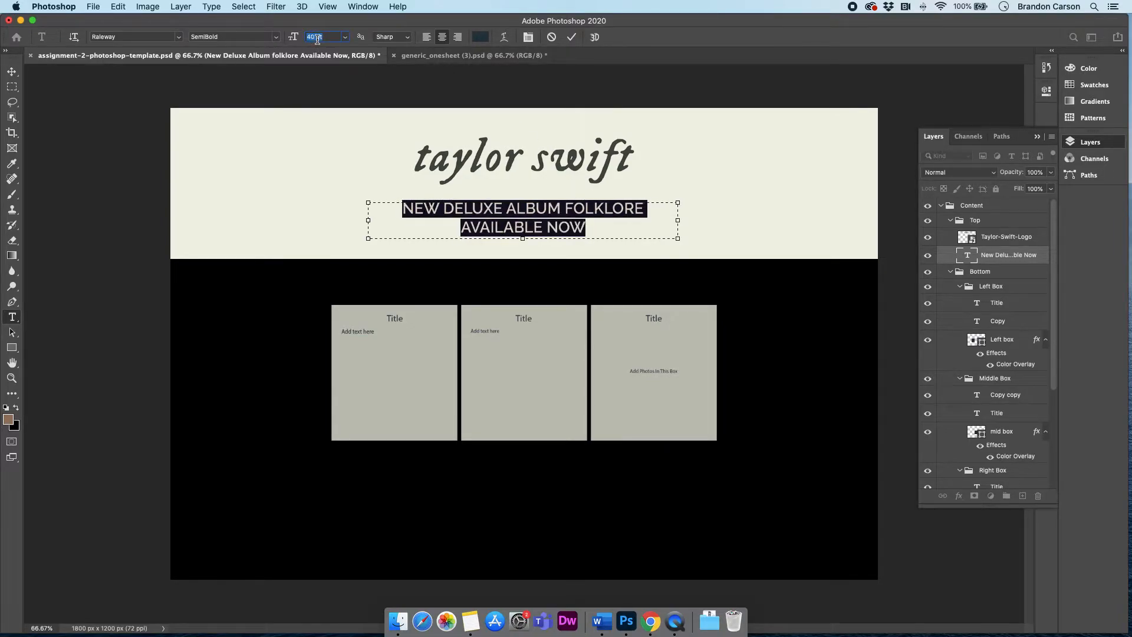
key(Down)
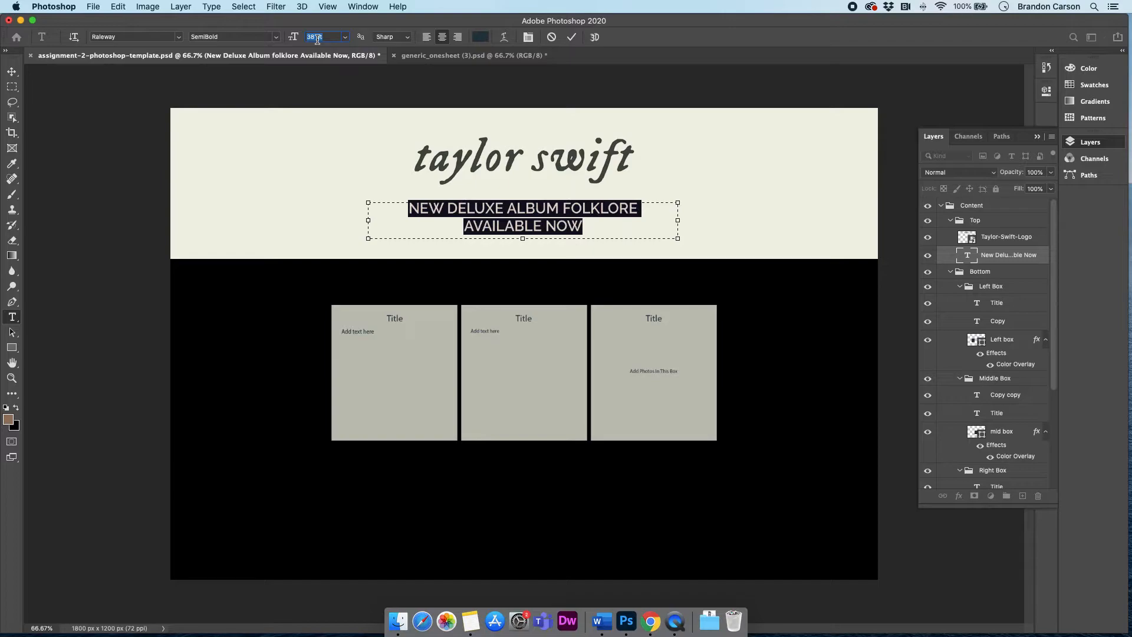
key(Down)
key(Up)
click(13, 72)
Step: Nudge the header tagline slightly downward to leave more space beneath the logo
key(Down)
key(Down)
key(Down)
key(Down)
key(Down)
key(Down)
key(Down)
key(Down)
key(Down)
key(Down)
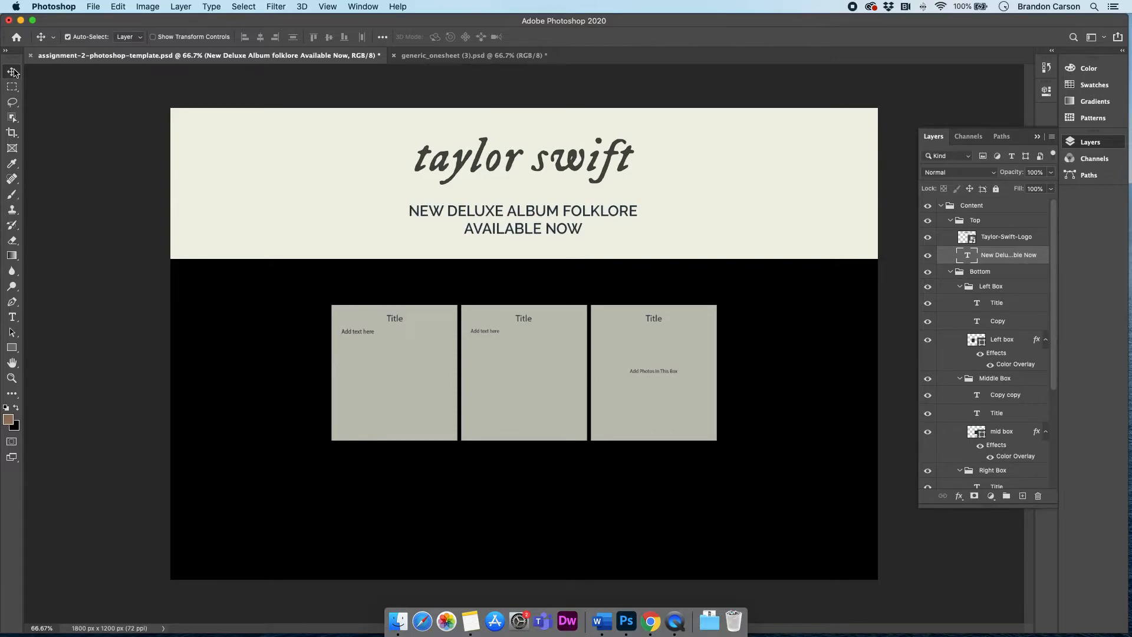
key(Up)
key(Up)
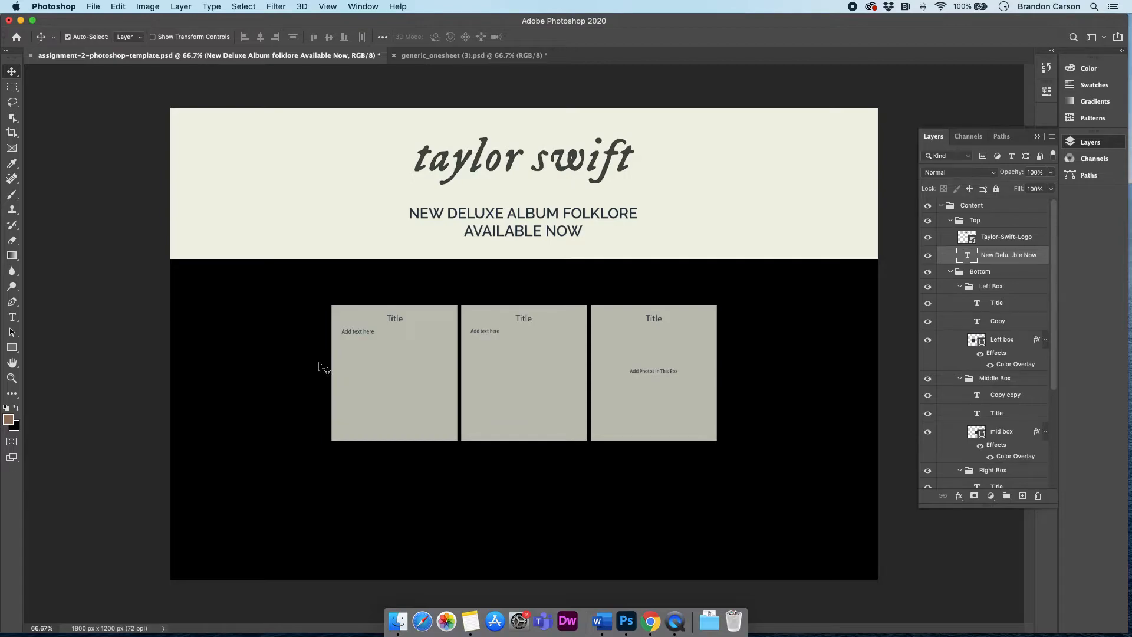
Step: Copy the first primary colour code, #d9d1c7, from the one-sheet's colour palette
click(436, 55)
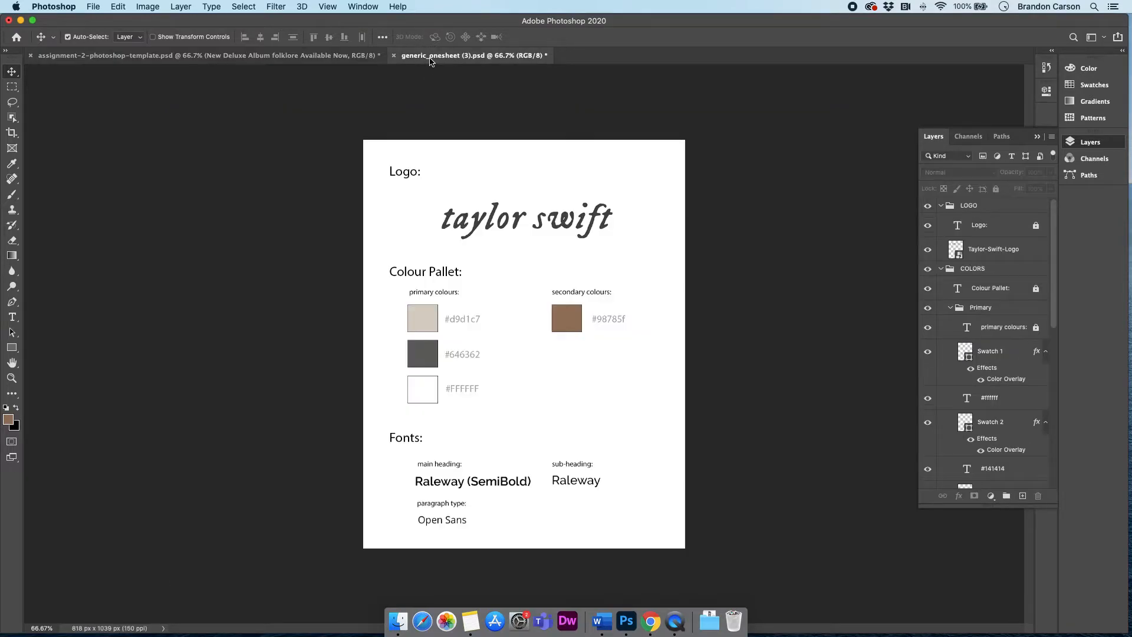
click(281, 56)
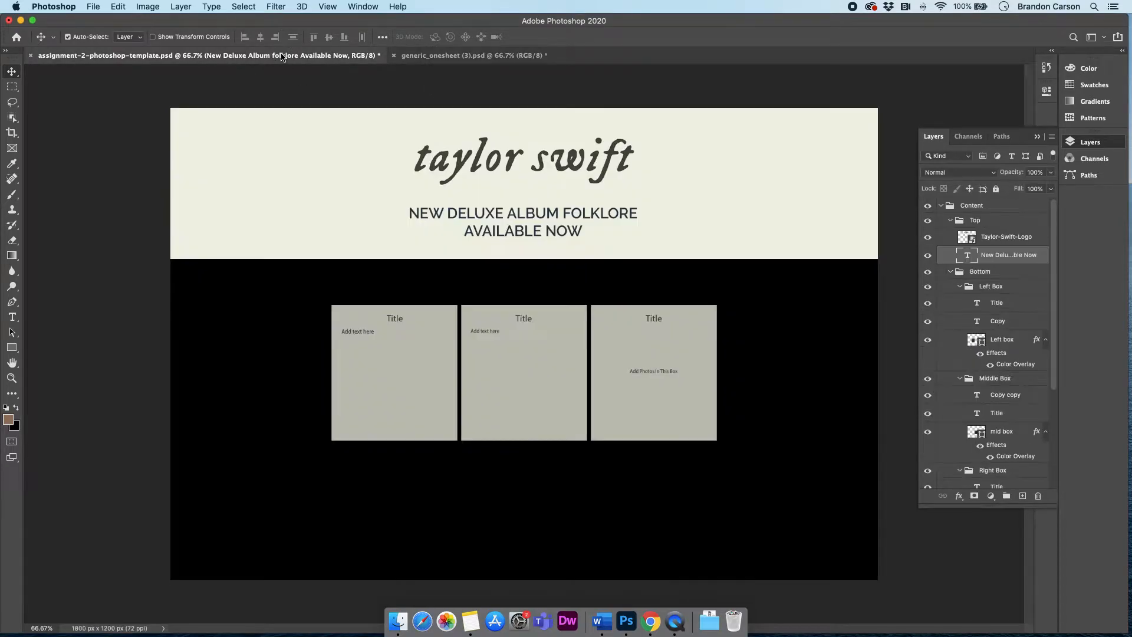
click(451, 55)
click(434, 325)
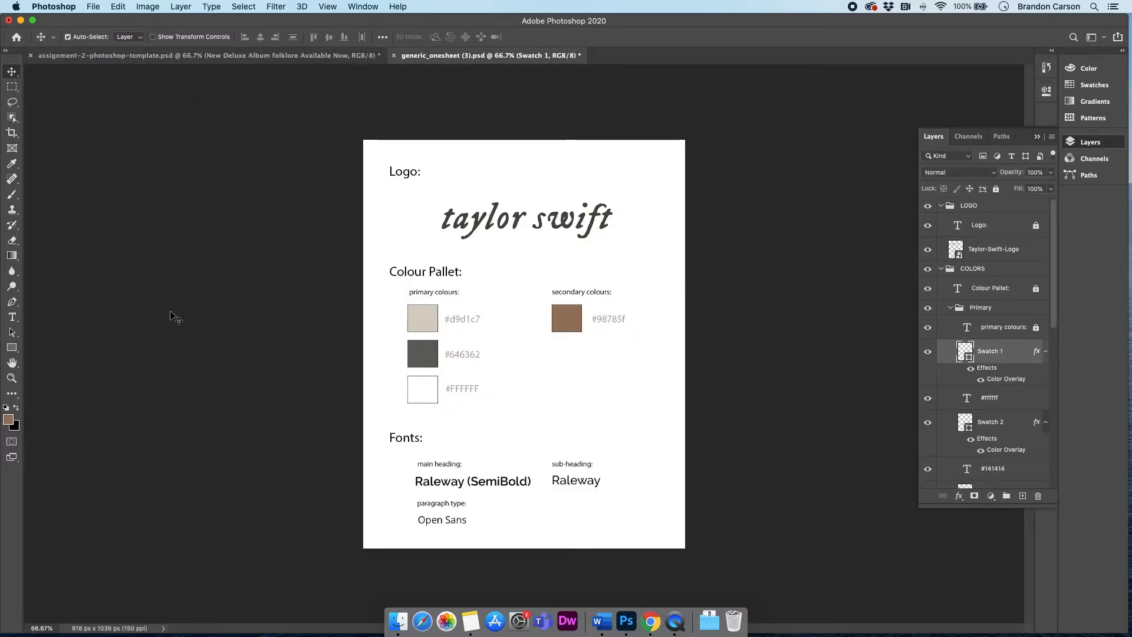
click(13, 317)
double_click(465, 319)
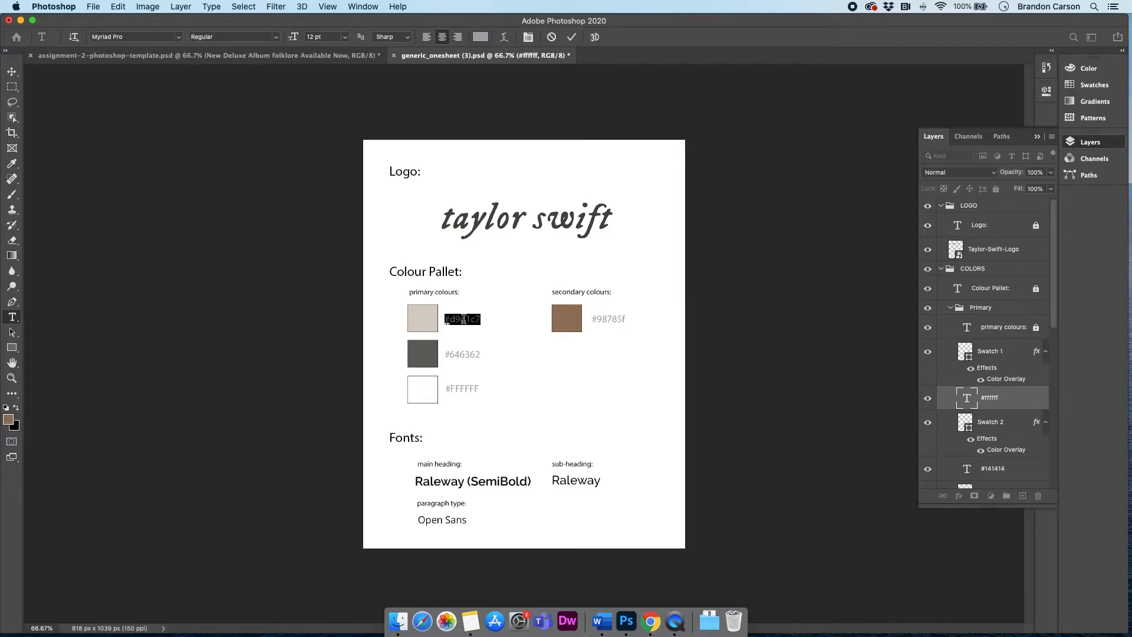
click(454, 318)
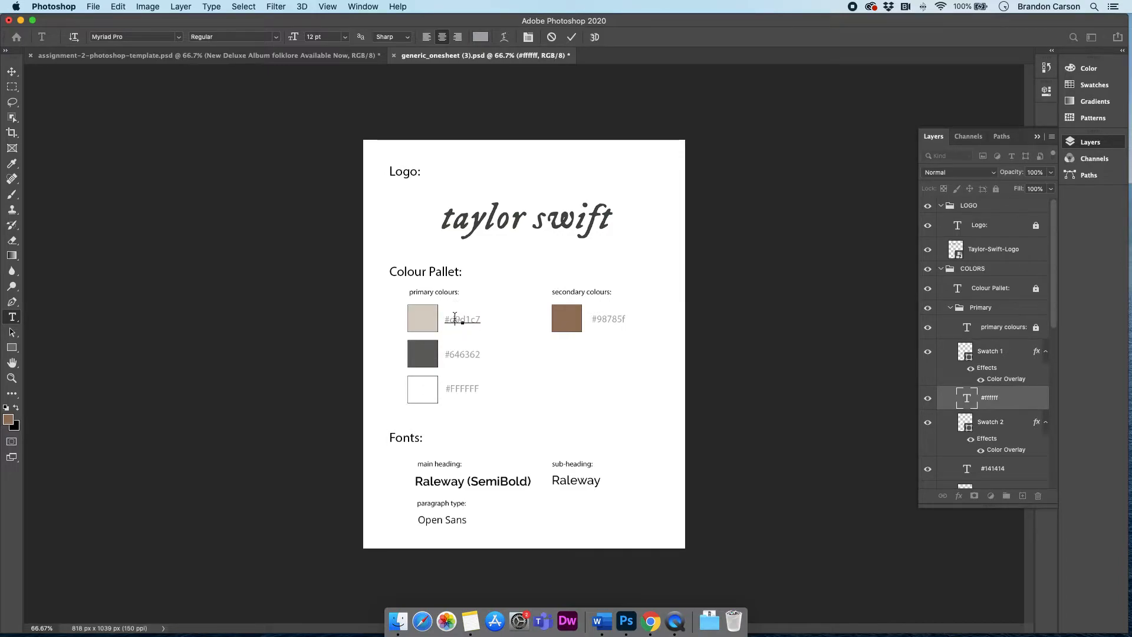
drag(454, 319, 475, 319)
click(452, 317)
key(super+a)
key(super+c)
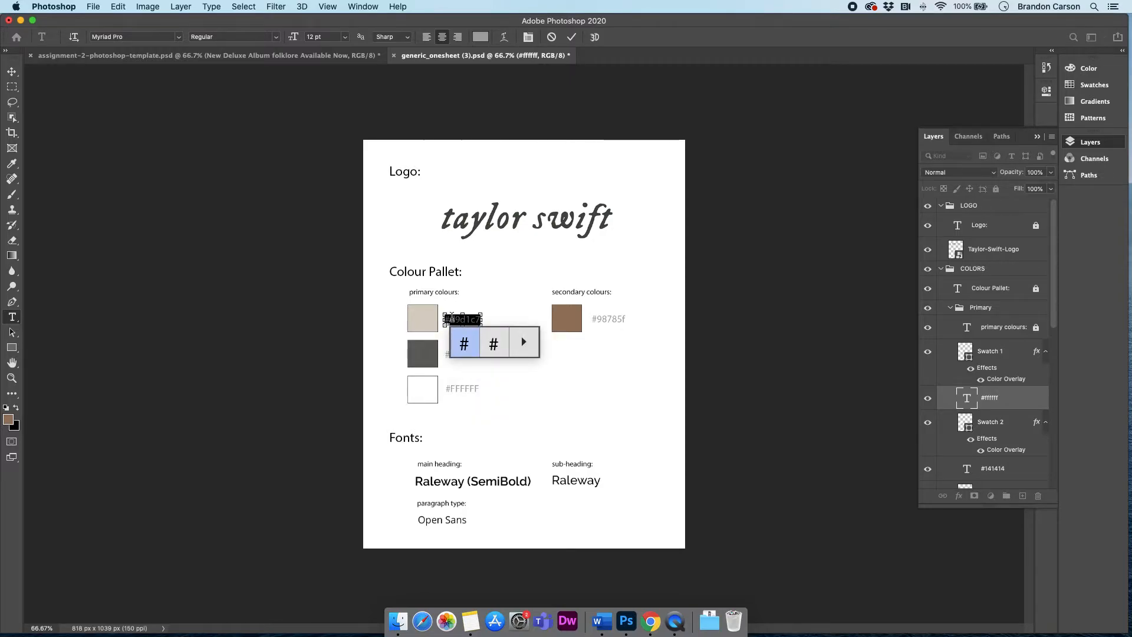
Step: Apply a Color Overlay of #d9d1c7 to the header's background rectangle in the template
click(330, 55)
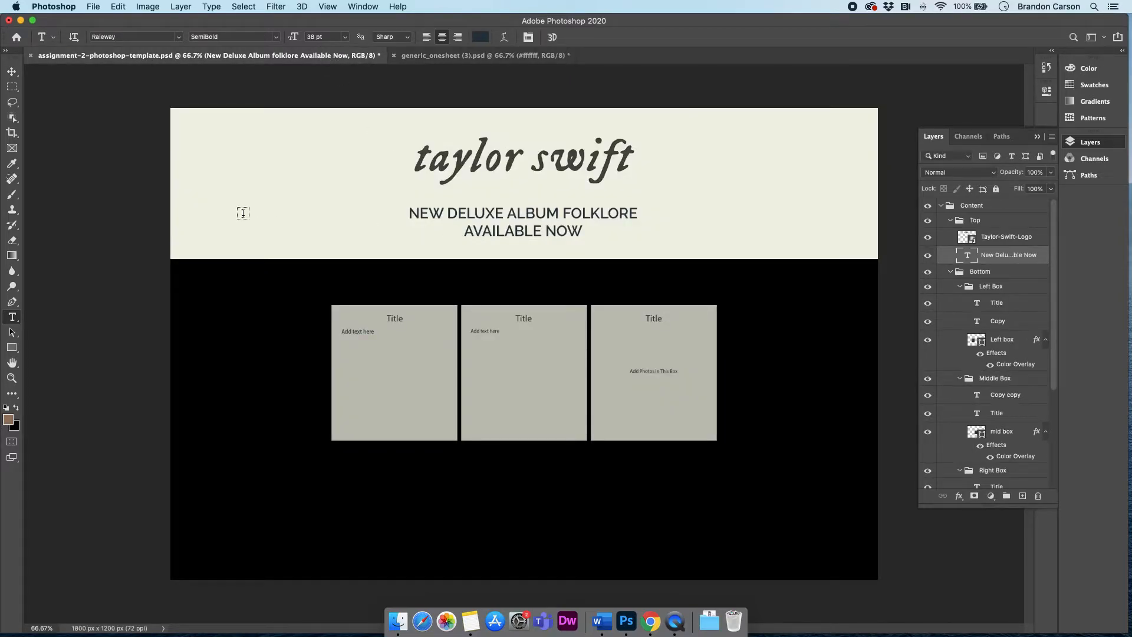
click(12, 71)
click(230, 211)
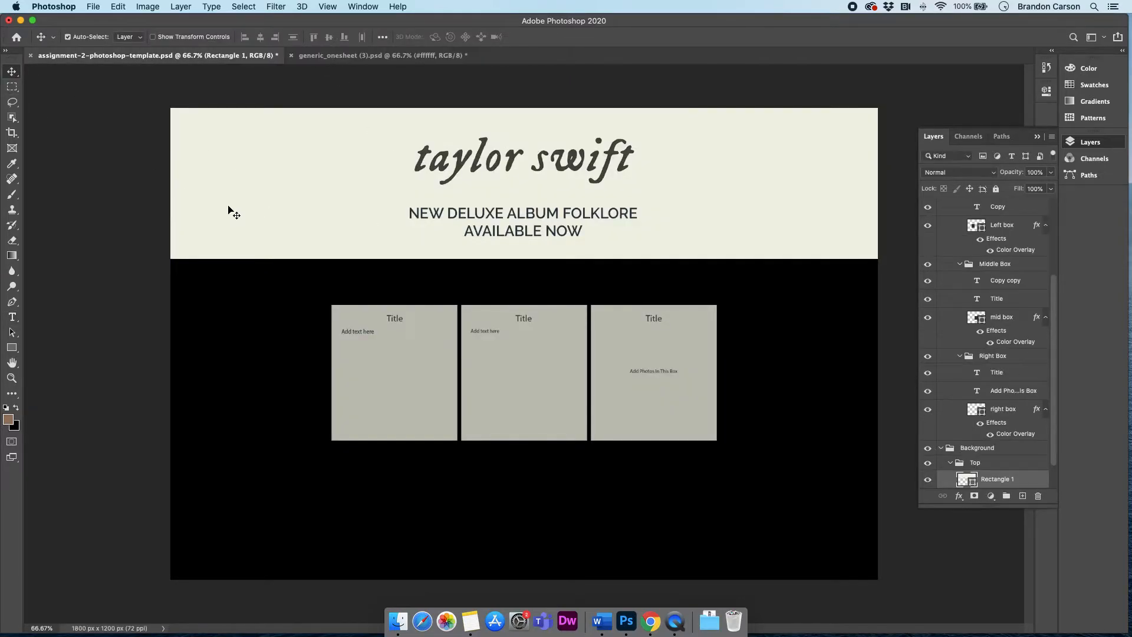
double_click(1043, 483)
click(151, 442)
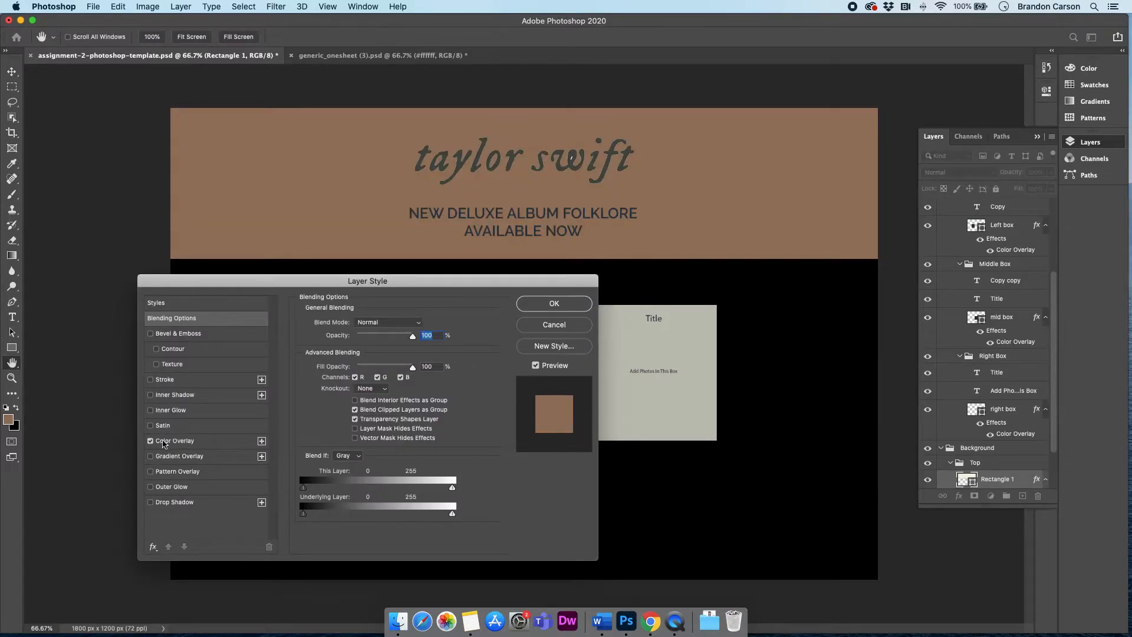
click(176, 442)
click(419, 323)
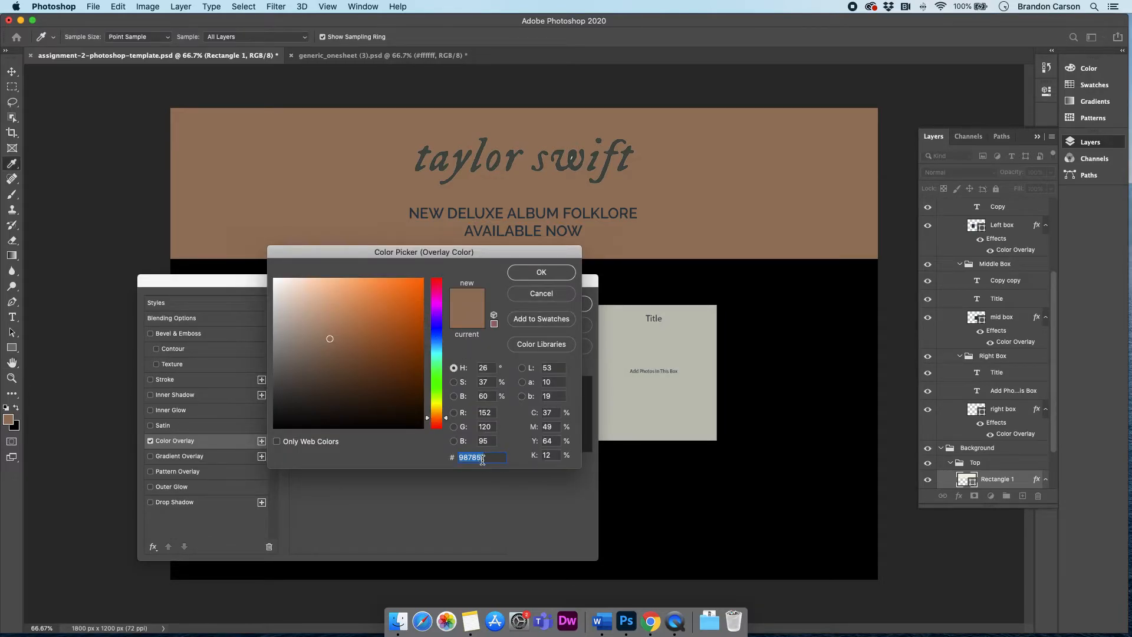
key(super+v)
triple_click(465, 457)
click(462, 457)
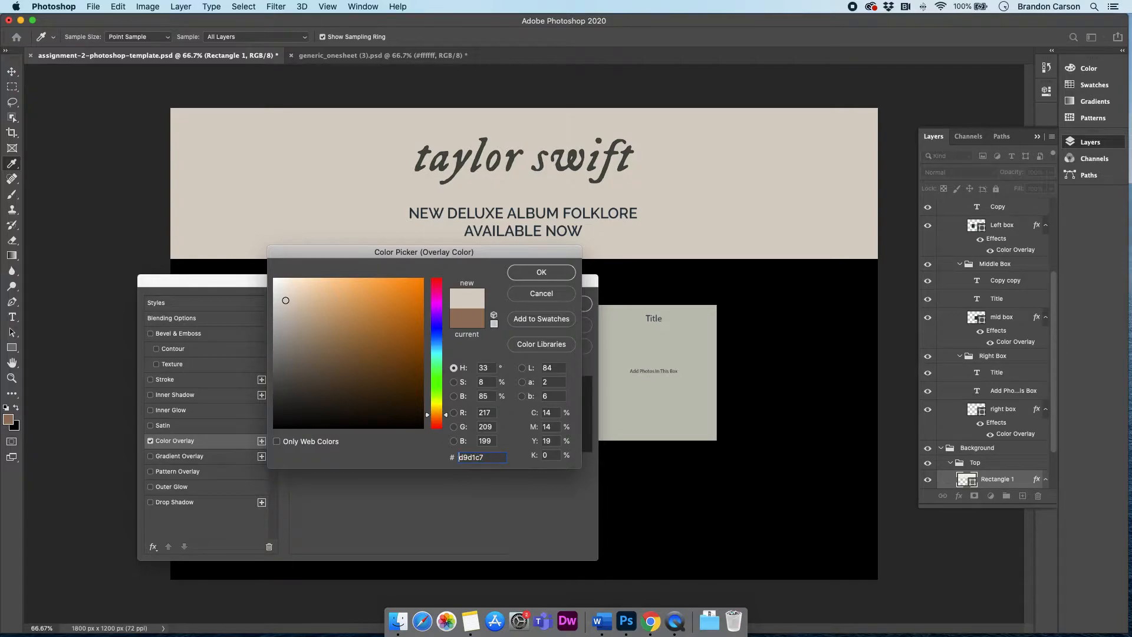
click(539, 273)
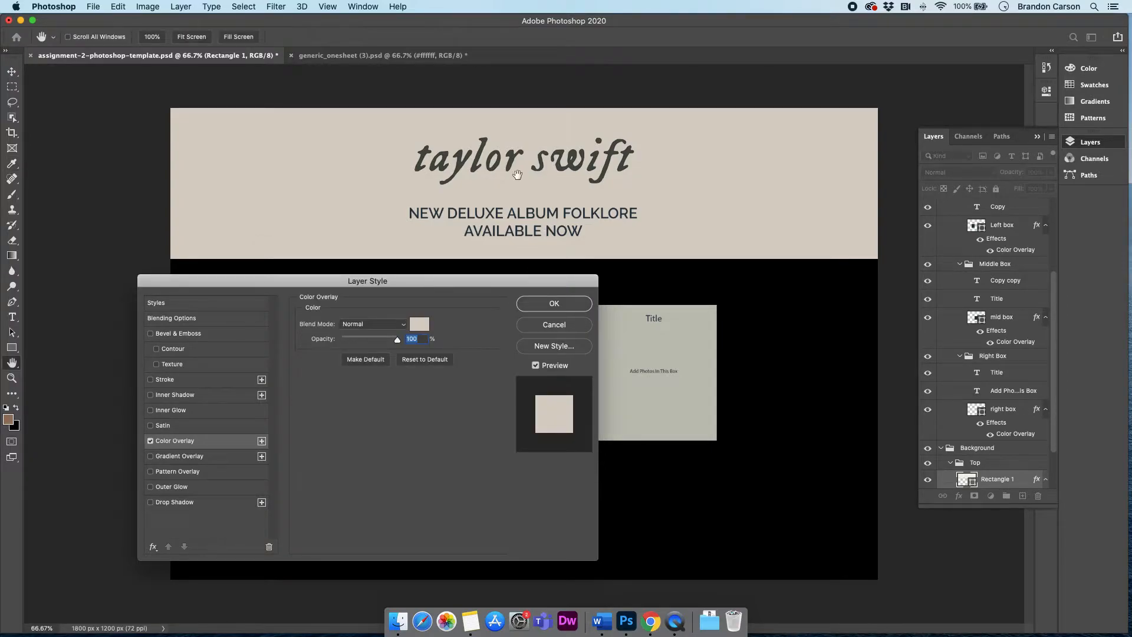
click(554, 303)
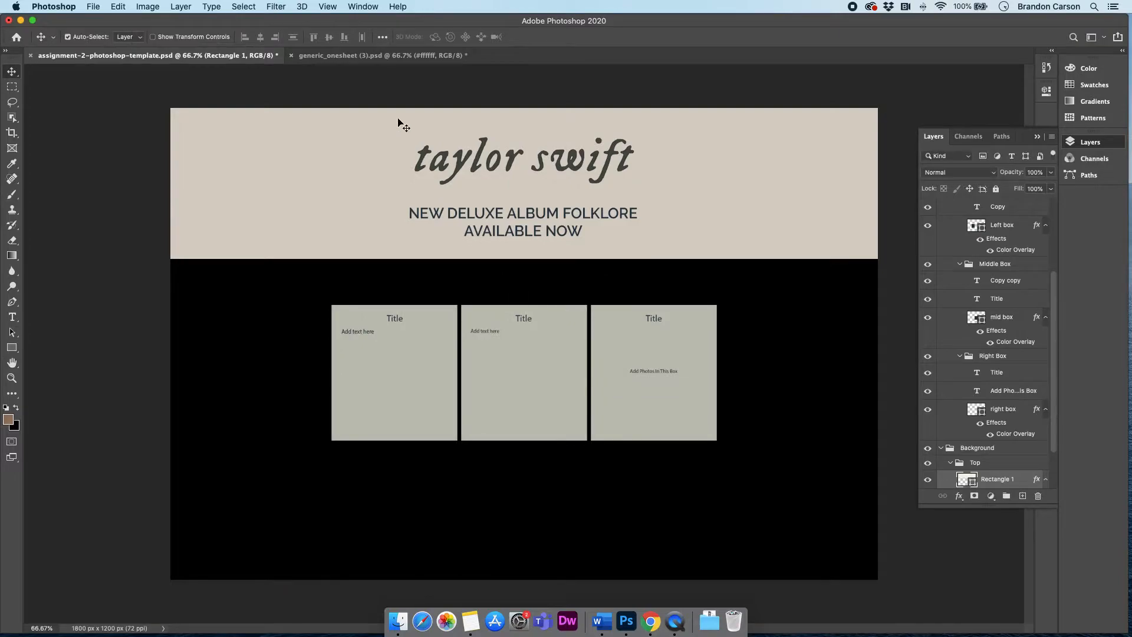
Step: Copy the second primary colour code, 646362, from the one-sheet's palette using the Type tool
click(335, 57)
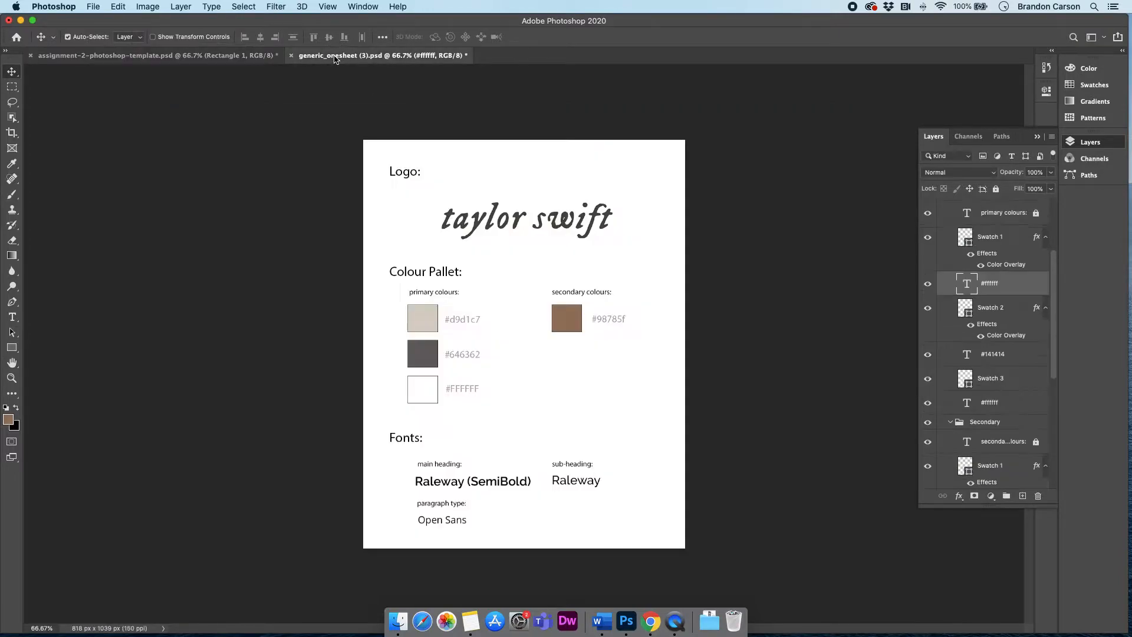
click(11, 317)
drag(450, 354, 481, 355)
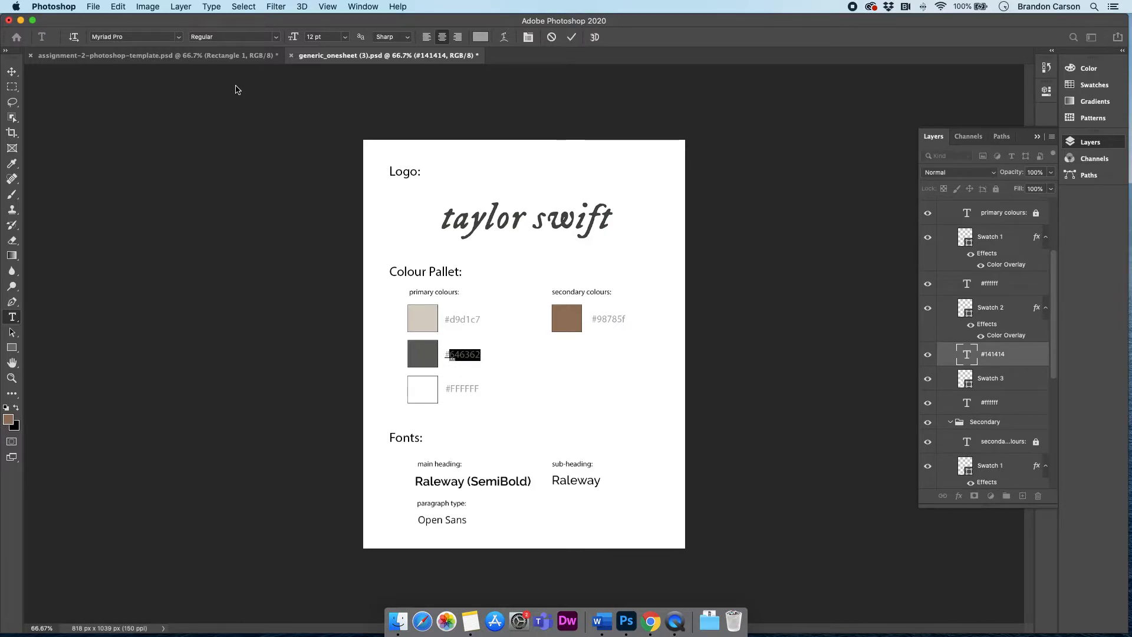
Step: Set the text colour of the template's header tagline to #646362 and deselect the layer
click(213, 55)
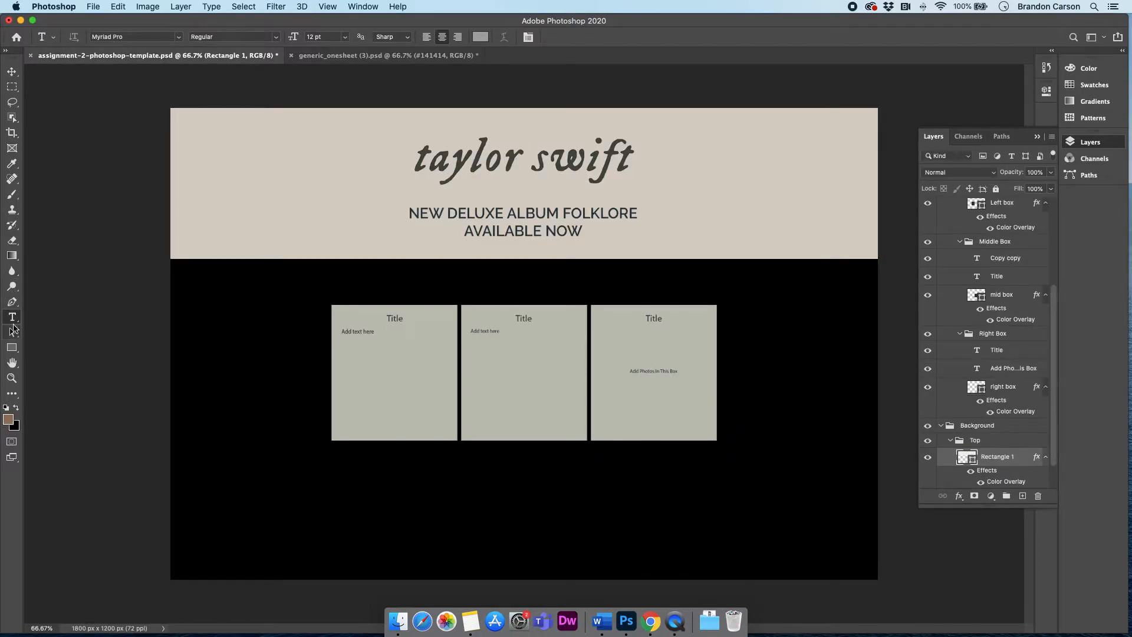
click(413, 213)
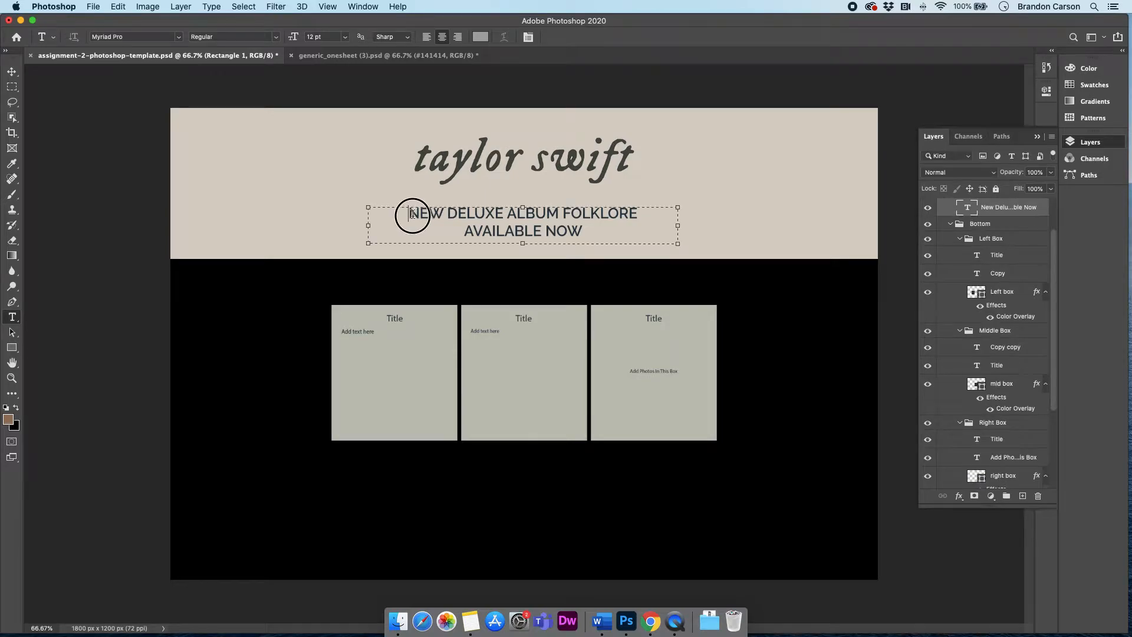
drag(410, 213, 581, 233)
click(480, 37)
text(646362)
click(541, 273)
click(12, 72)
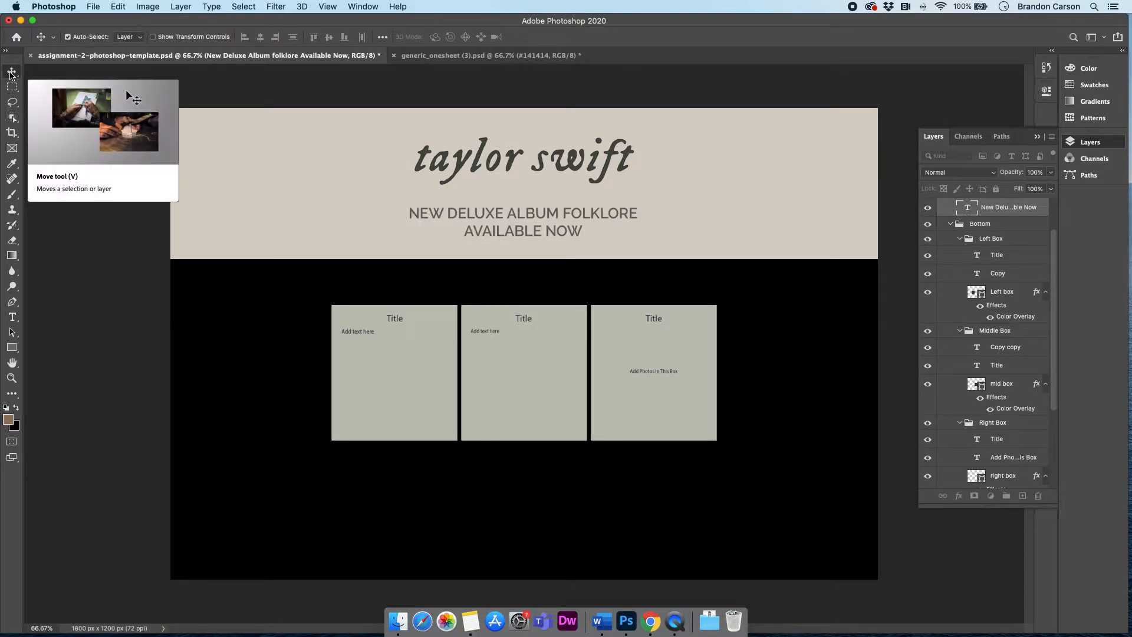
click(132, 336)
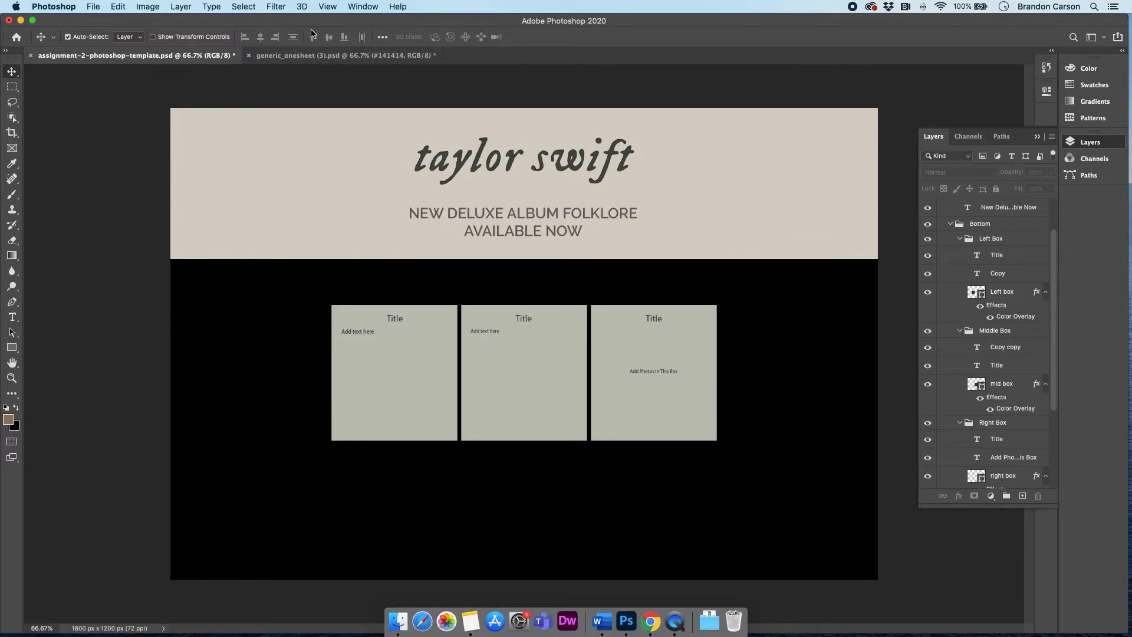
Step: Check the fonts in the one-sheet and set the template's left box title to Raleway Medium
click(310, 55)
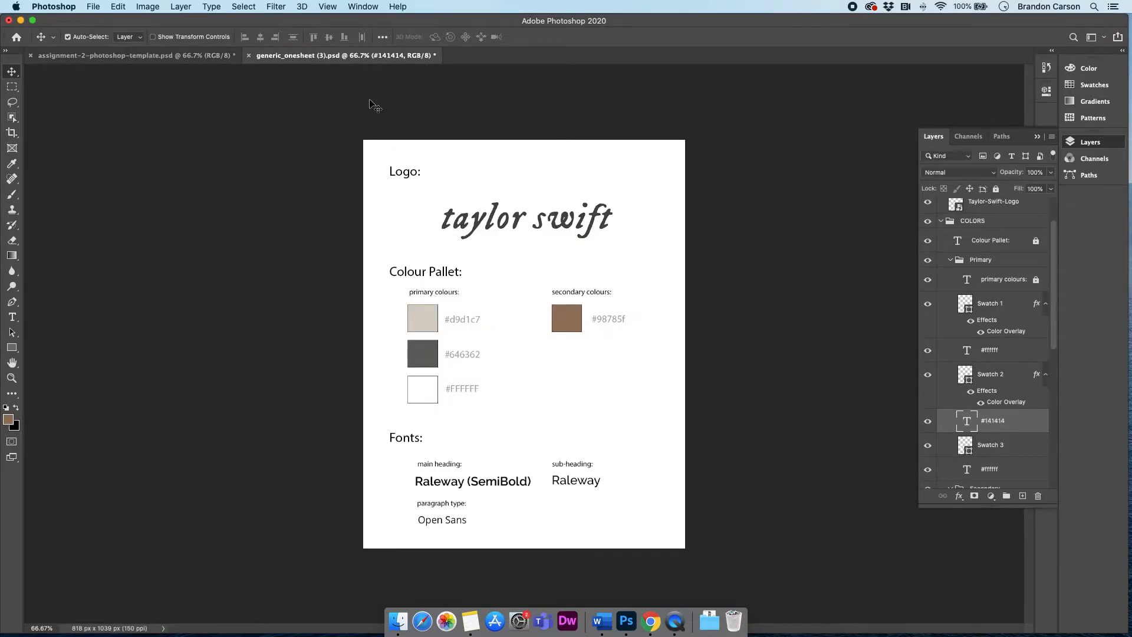
click(197, 57)
click(11, 317)
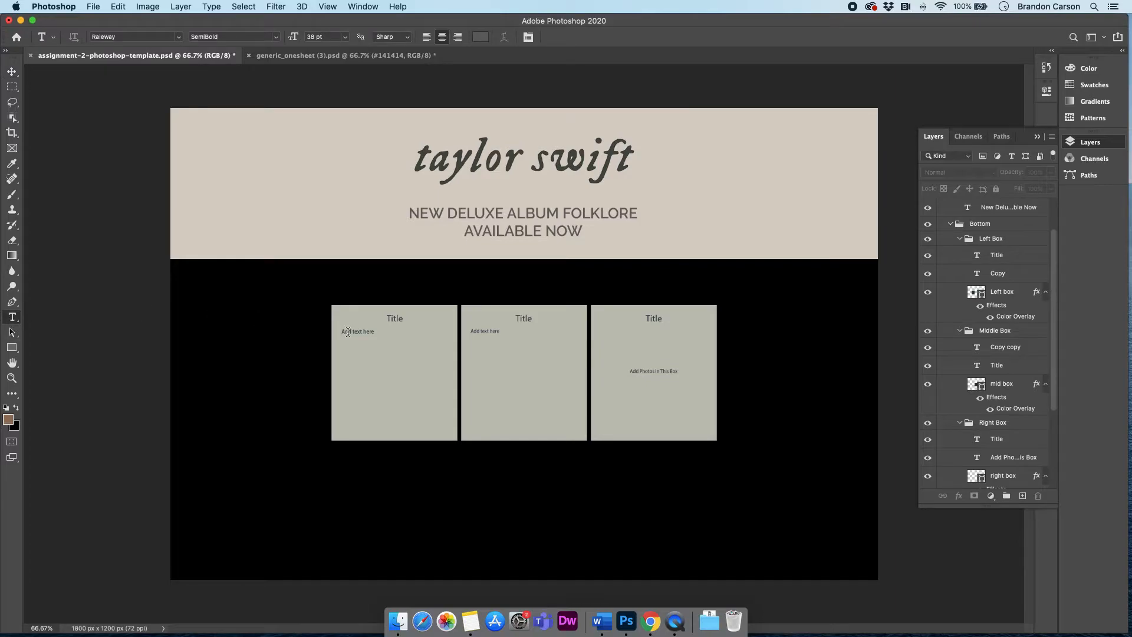
click(393, 317)
double_click(393, 316)
click(138, 36)
text(ra)
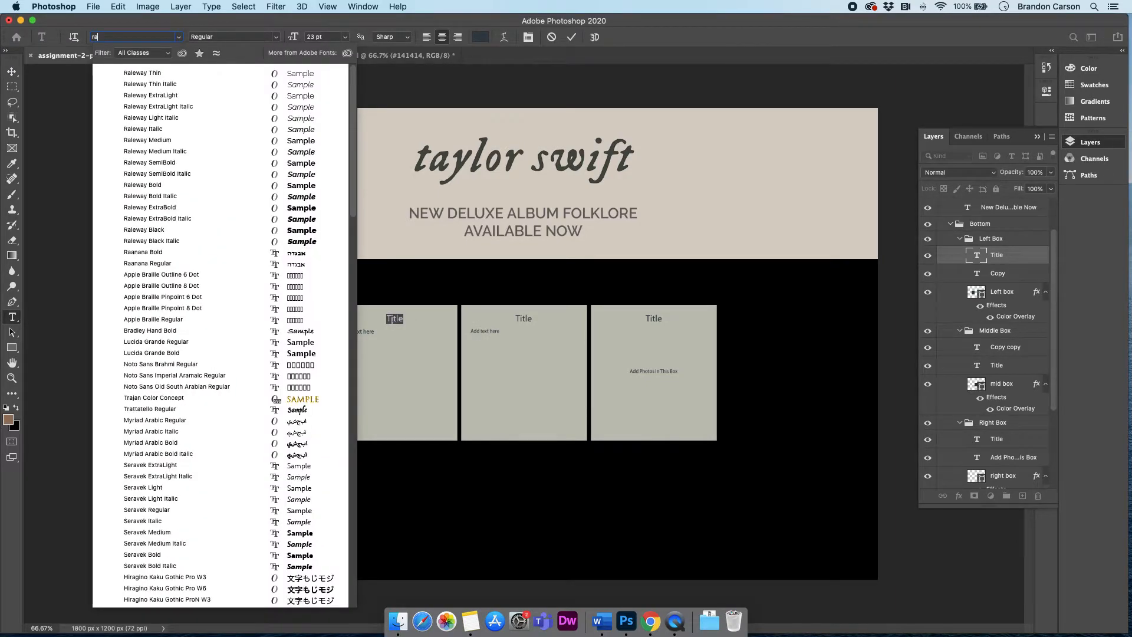
text(leway)
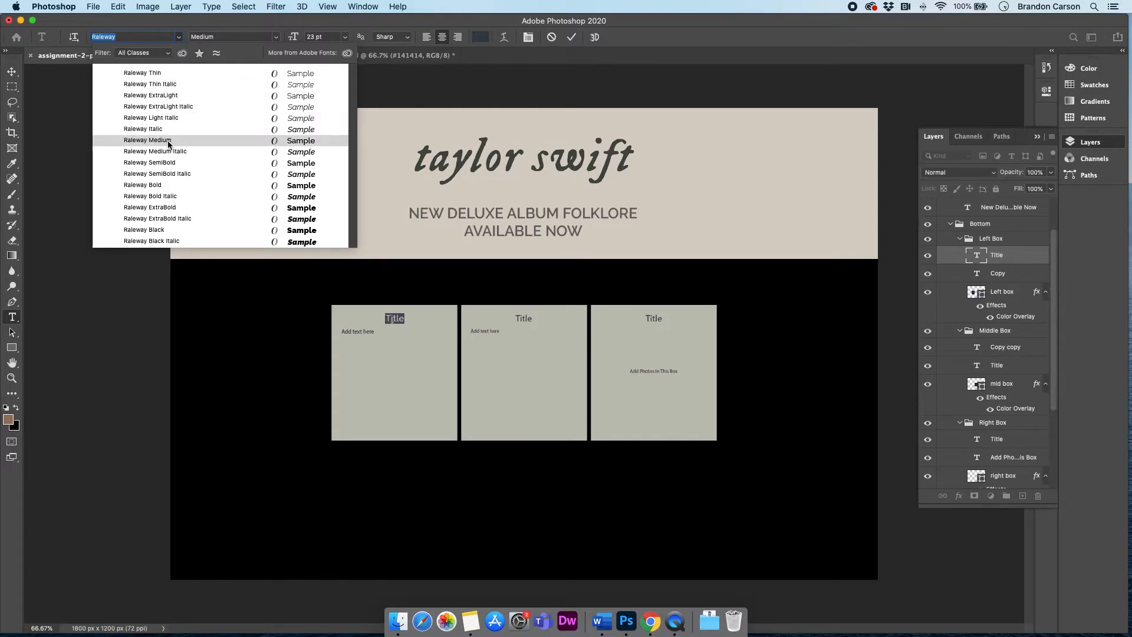
click(168, 143)
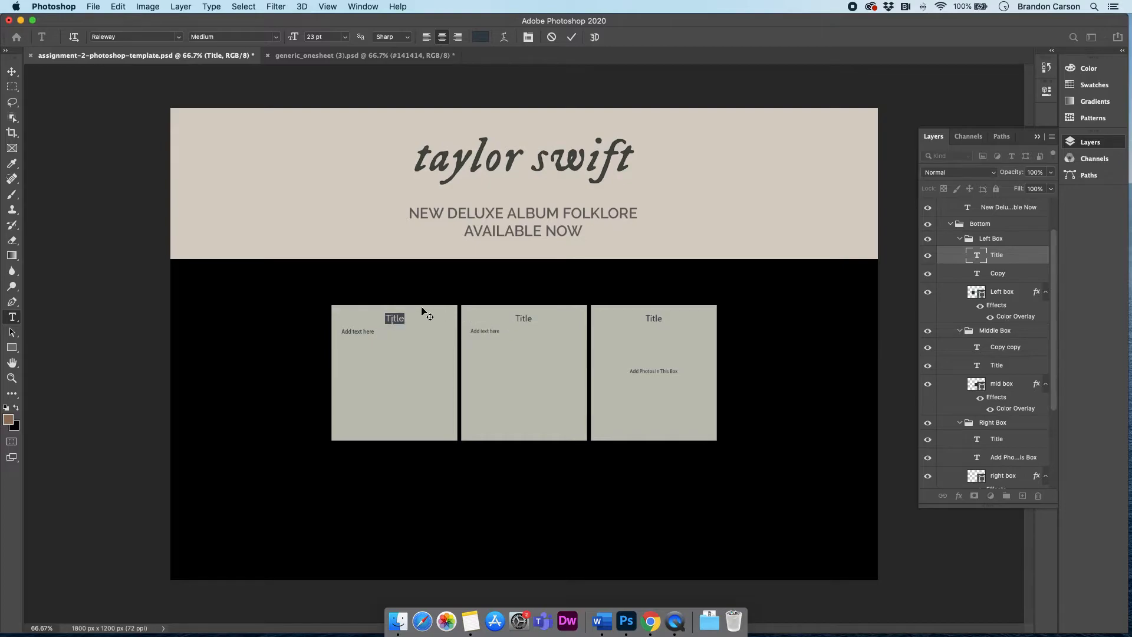
click(12, 71)
Step: Set the font of the middle box's title to Raleway Medium
click(12, 317)
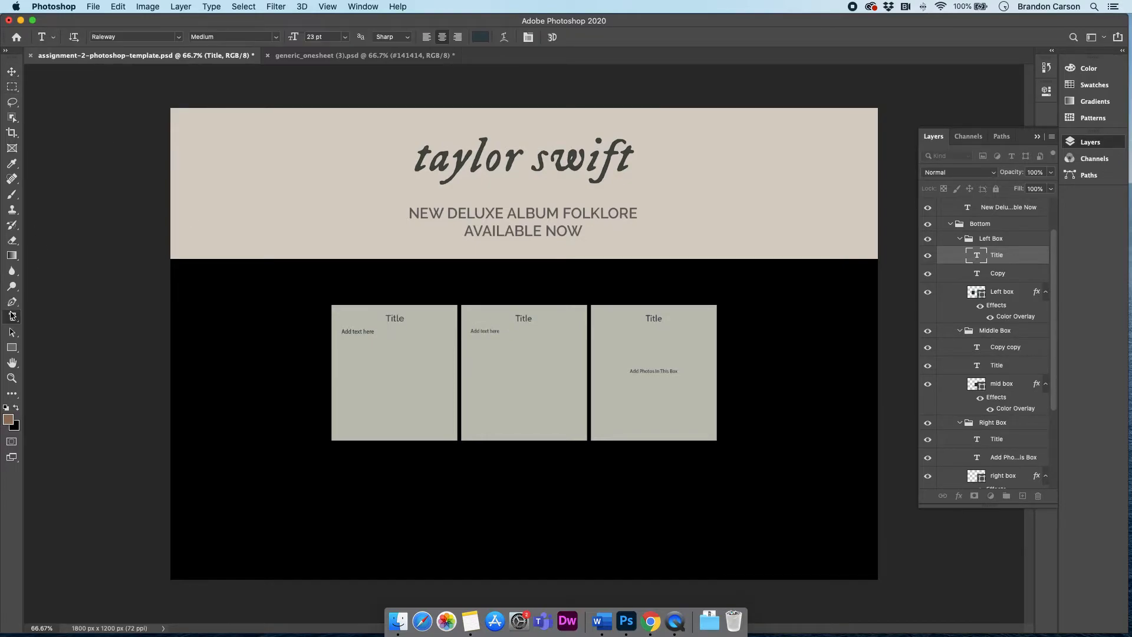
double_click(521, 319)
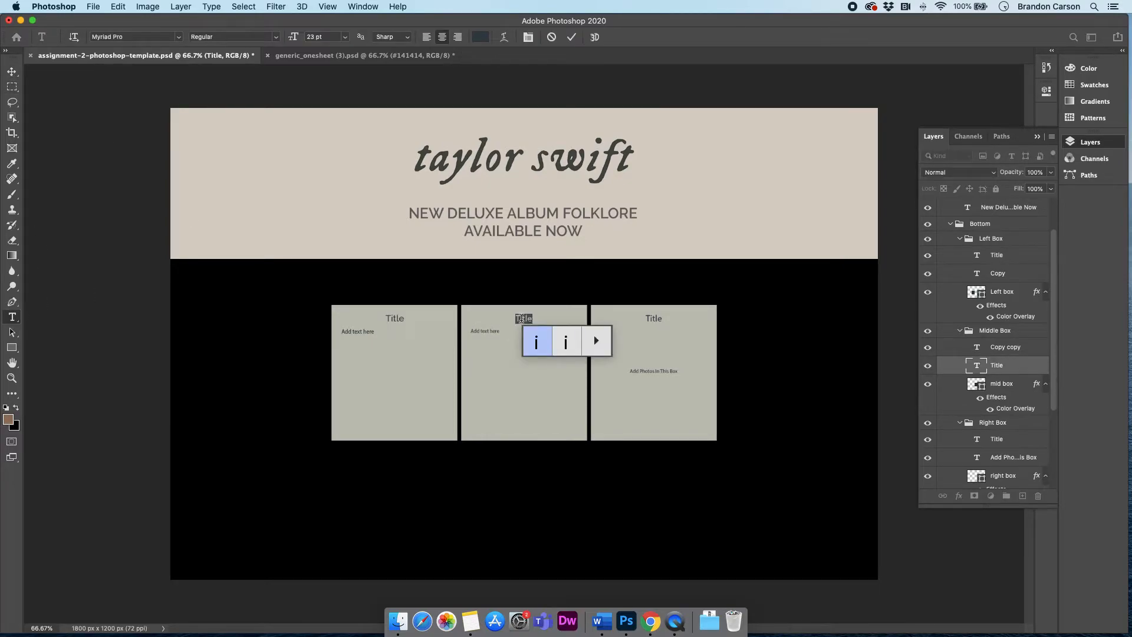
click(171, 36)
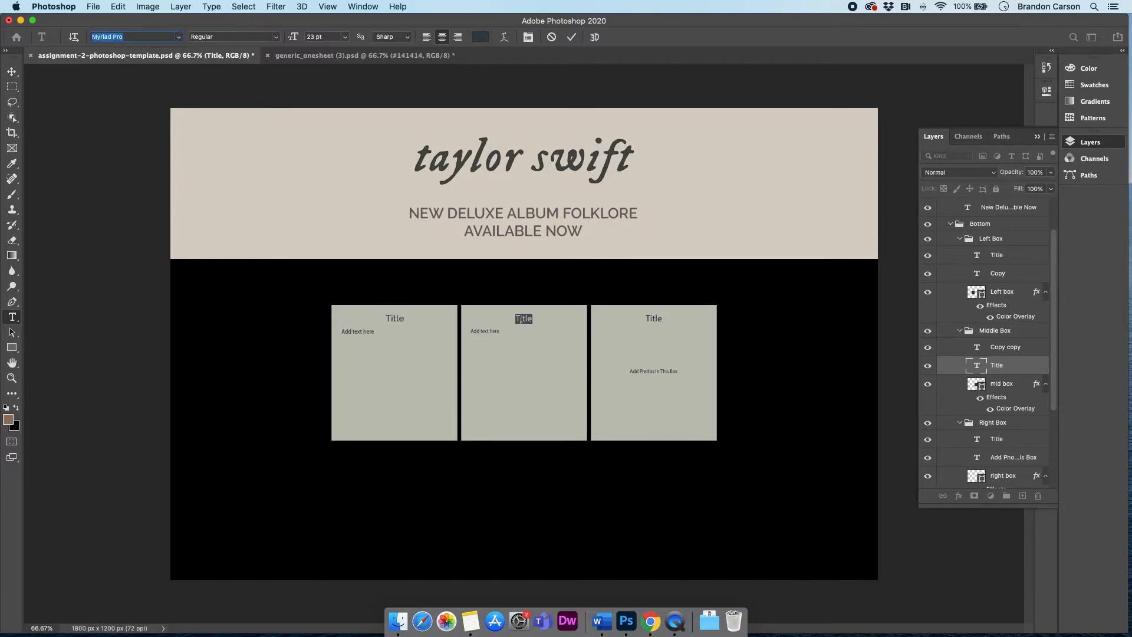
text(rale)
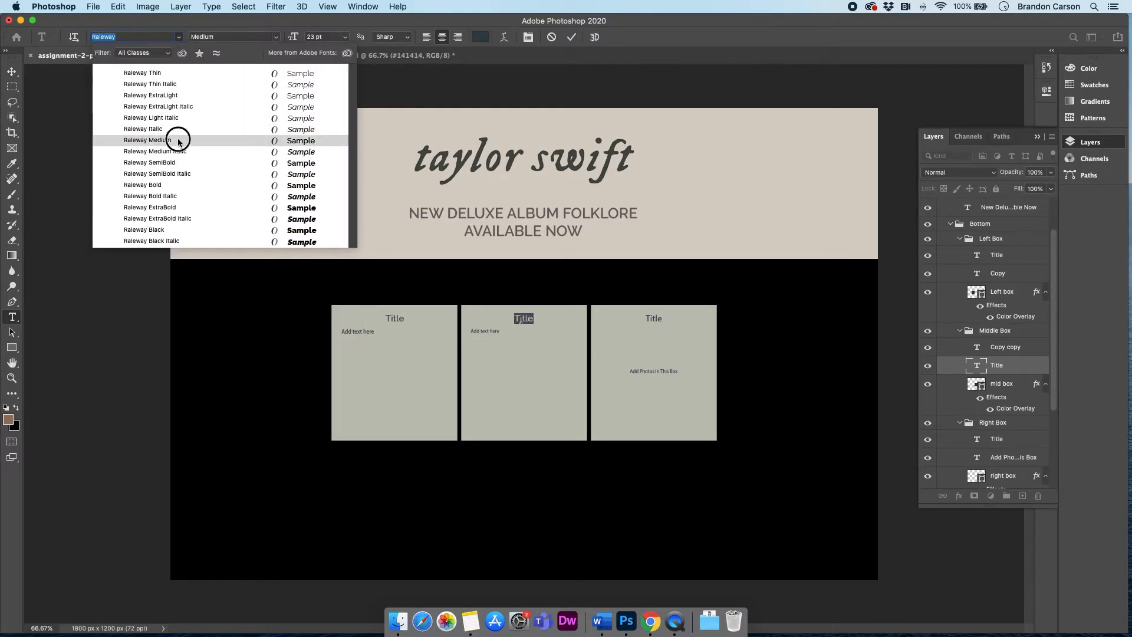
click(178, 140)
click(12, 71)
Step: Set the font of the right box's title to Raleway Medium
click(12, 317)
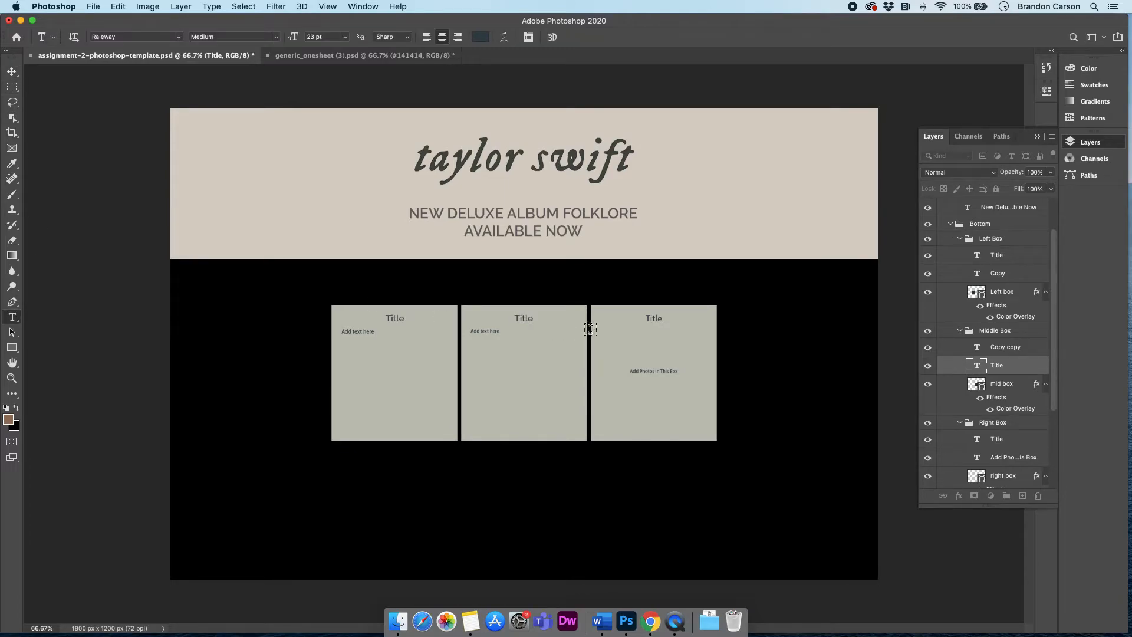
double_click(651, 318)
click(148, 35)
text(Raleway)
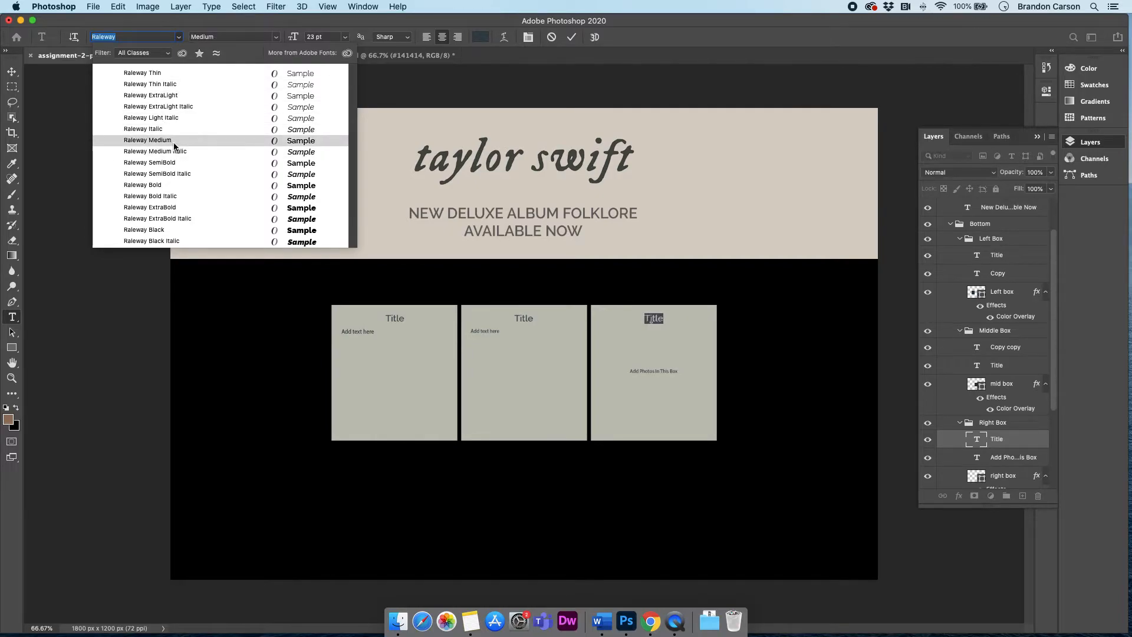
click(172, 141)
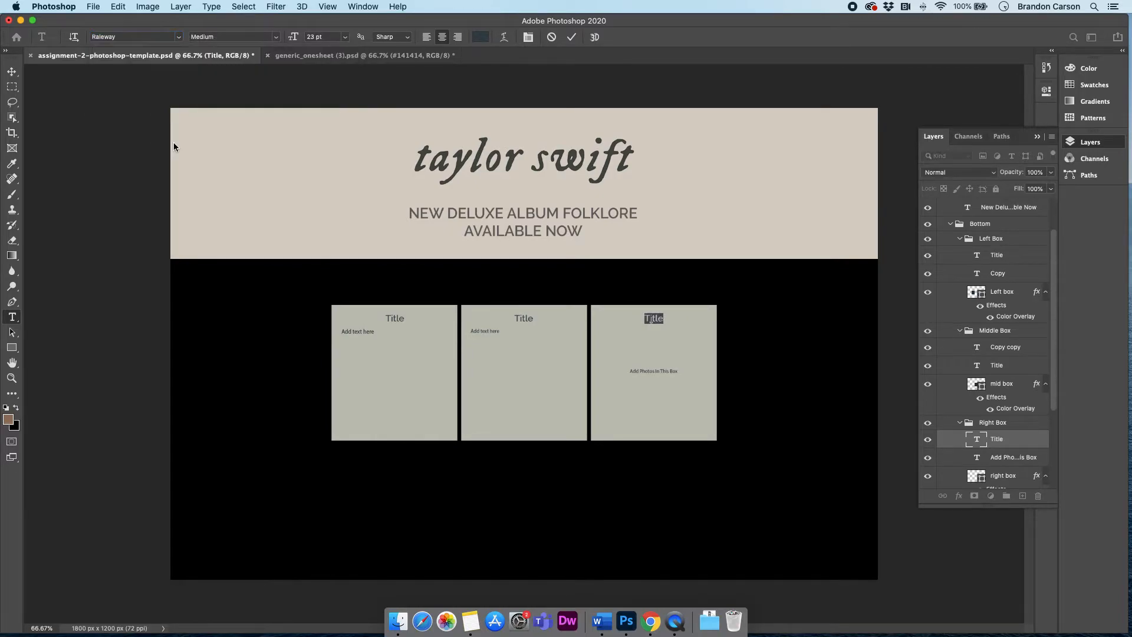
click(11, 71)
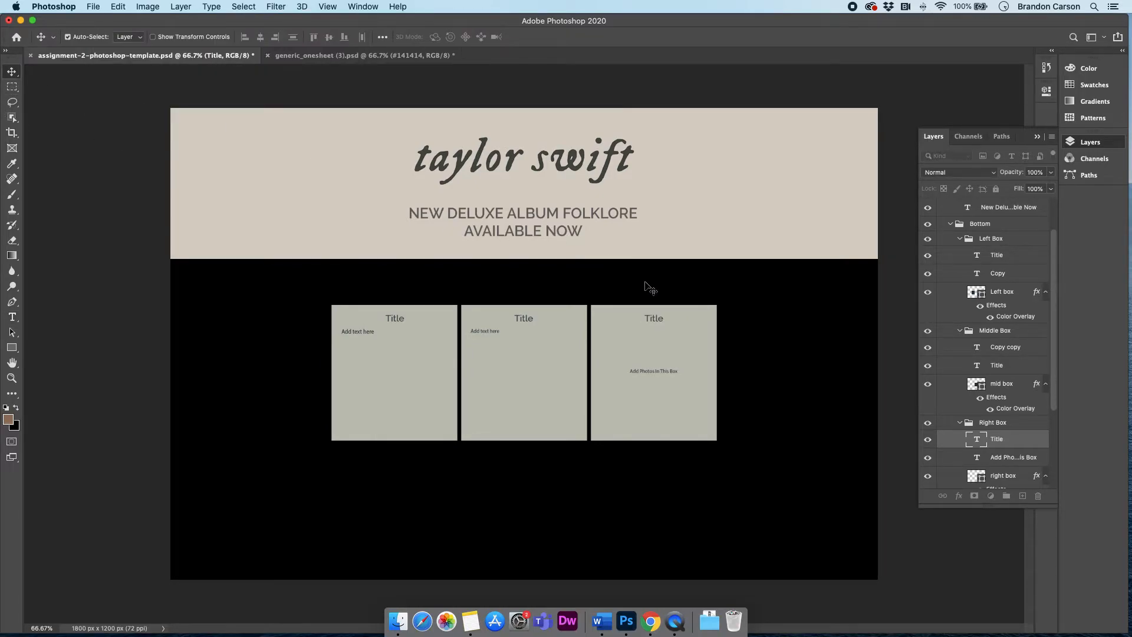
Step: Switch to Chrome and look through the Taylor Swift home page for content ideas for the three boxes
click(12, 317)
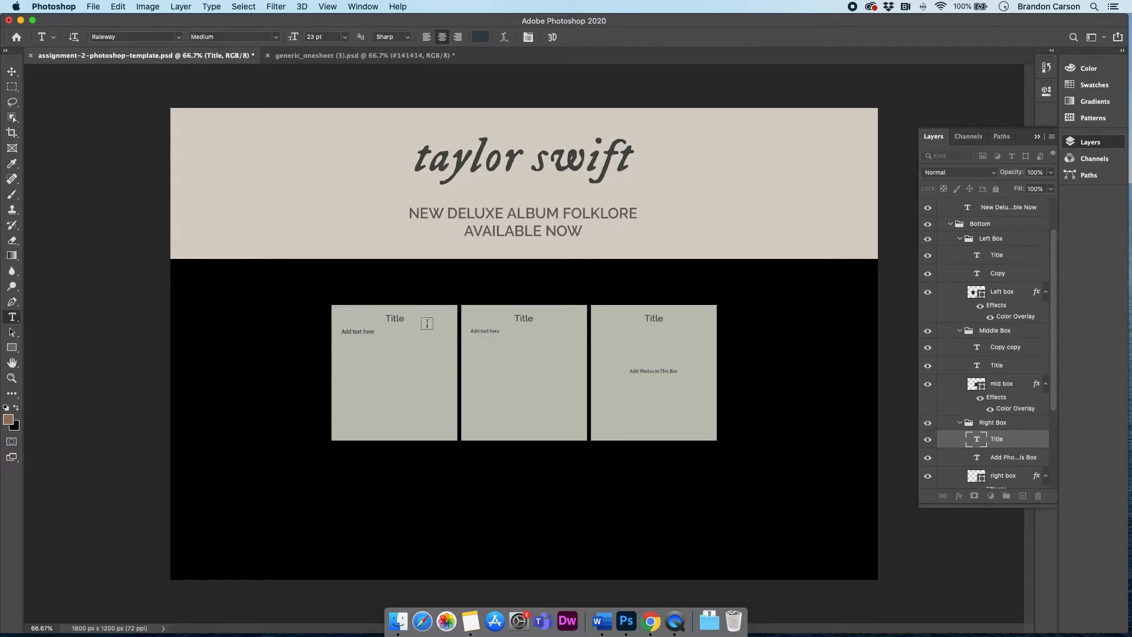
double_click(395, 318)
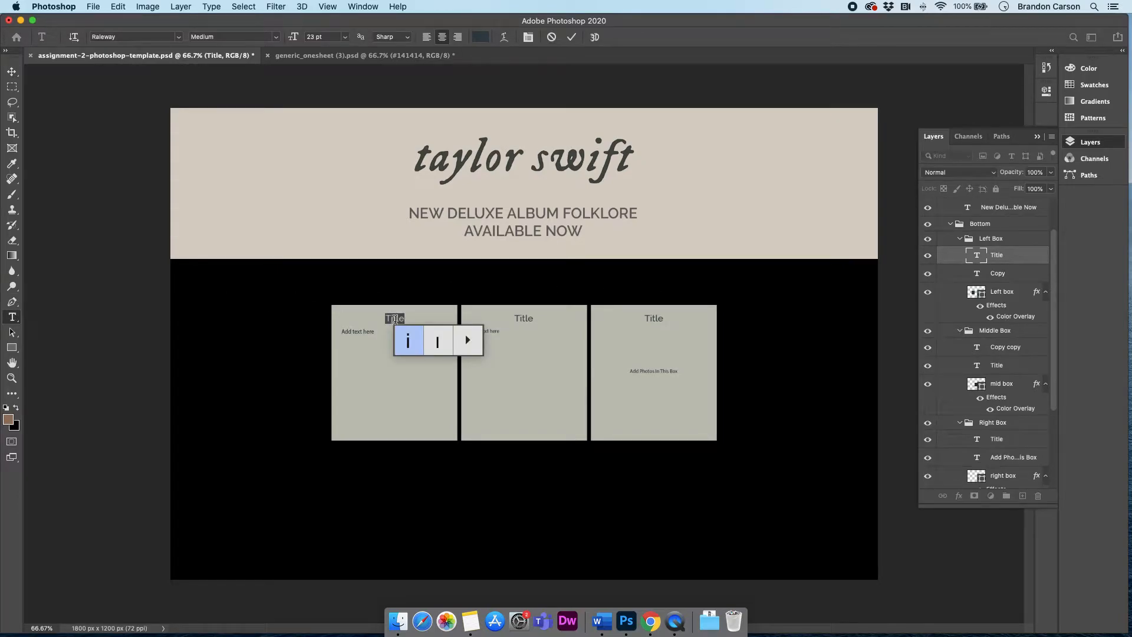
key(super+Tab)
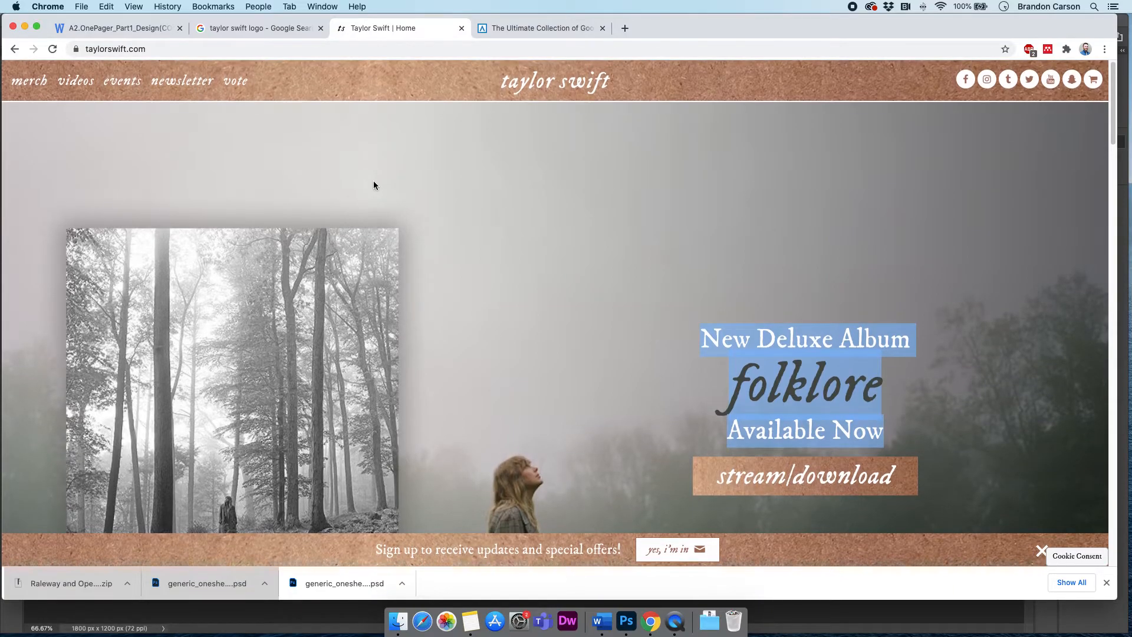
scroll(339, 196, down, 10)
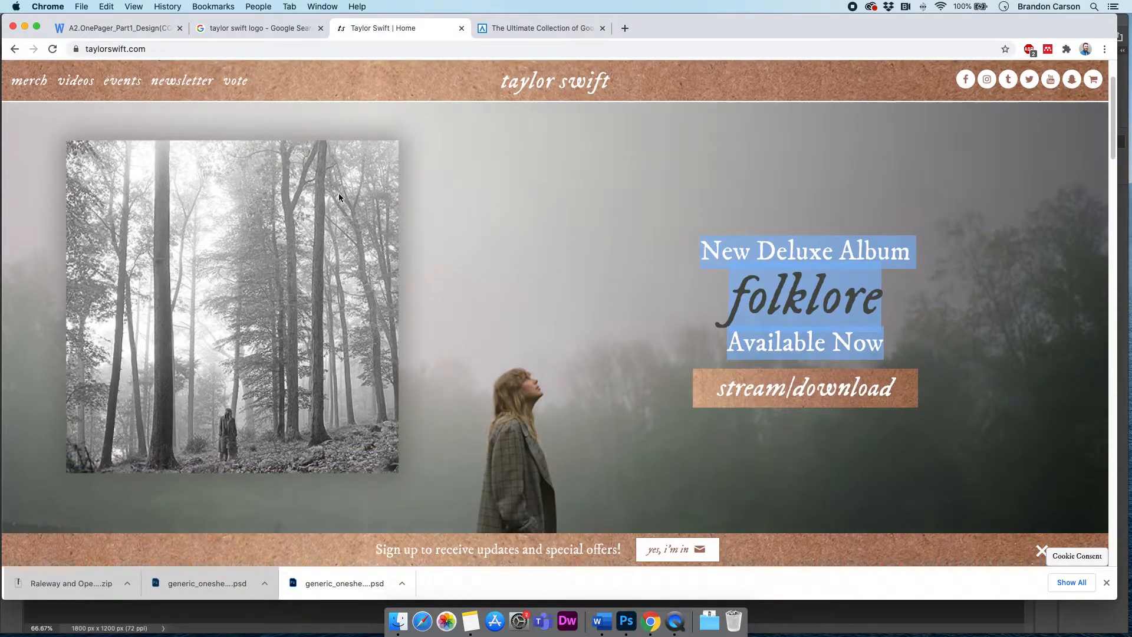
scroll(340, 198, down, 10)
scroll(340, 198, up, 8)
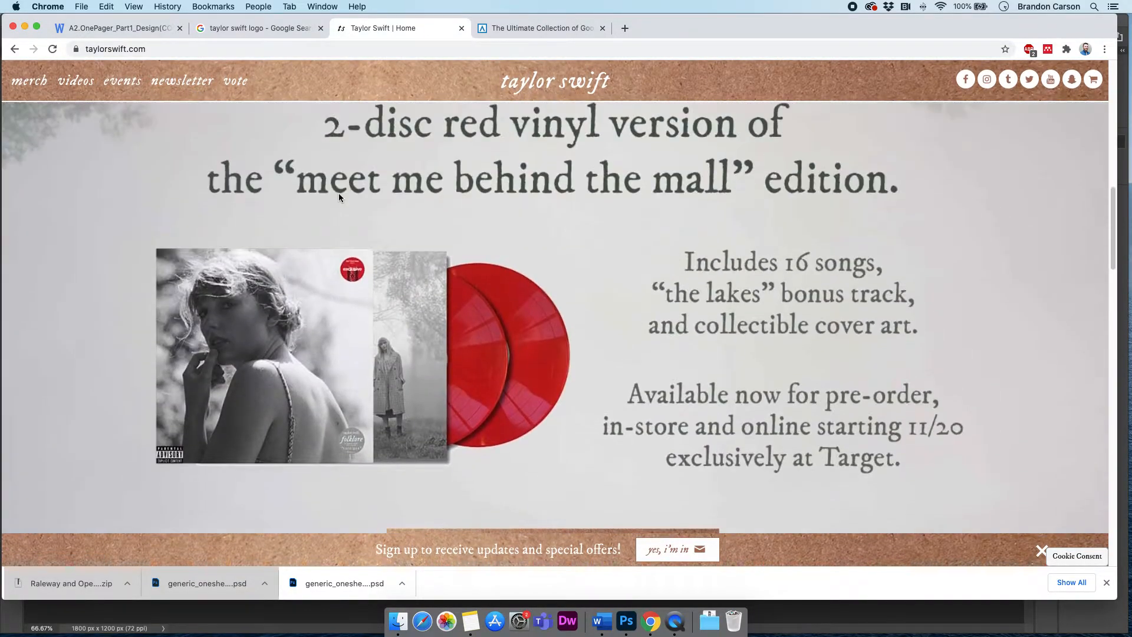
scroll(340, 198, up, 2)
scroll(340, 198, down, 4)
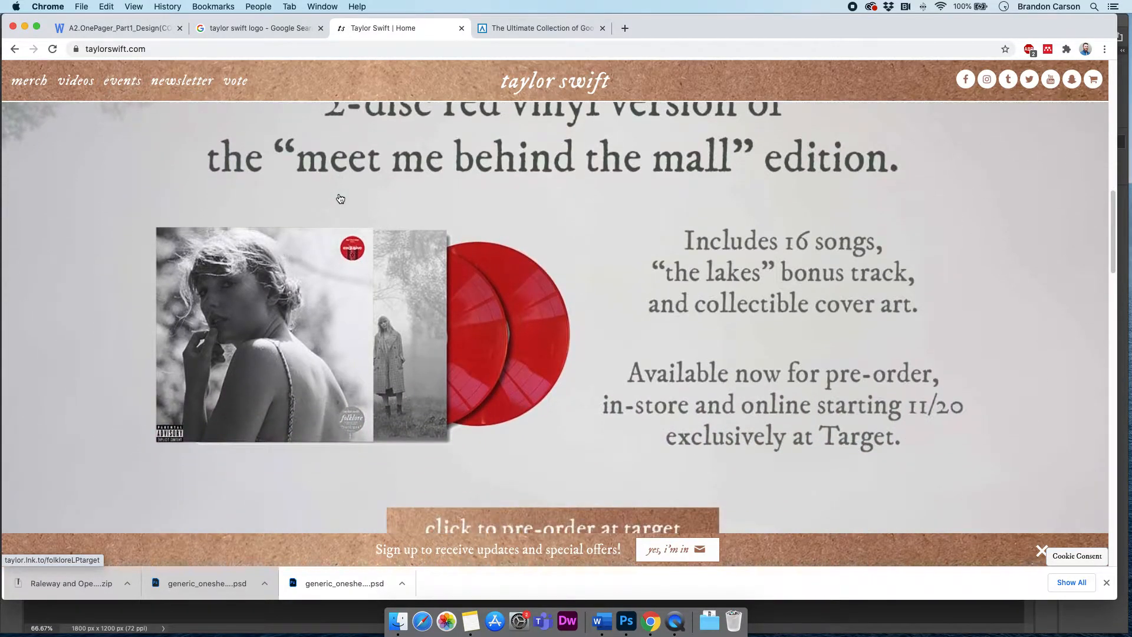
scroll(341, 198, up, 3)
drag(392, 142, 406, 248)
scroll(674, 366, down, 15)
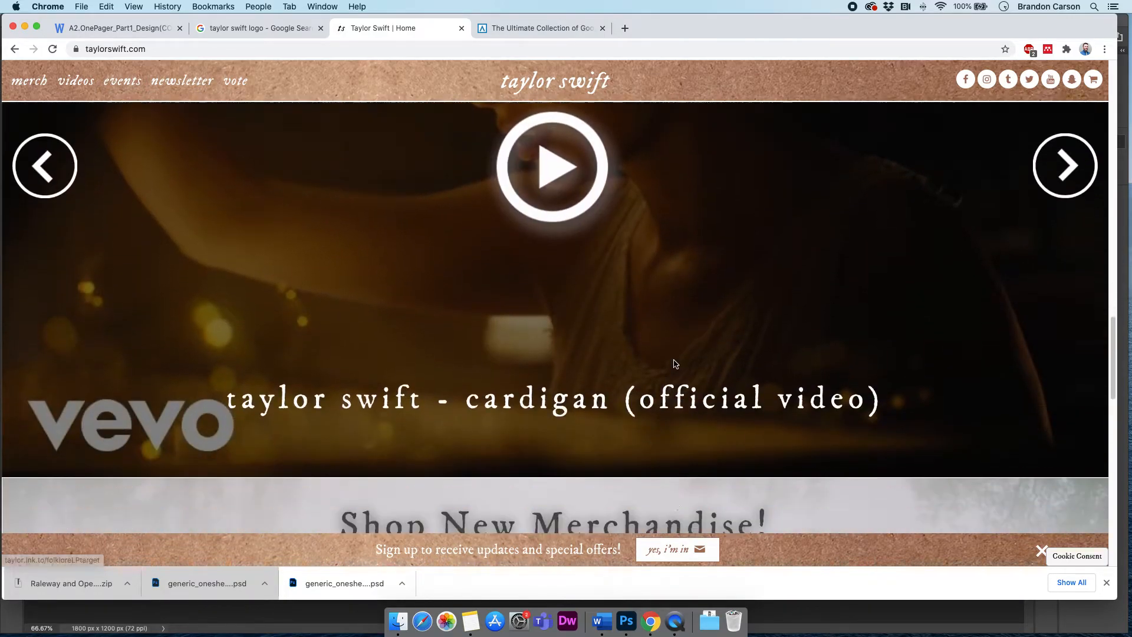
scroll(675, 366, down, 14)
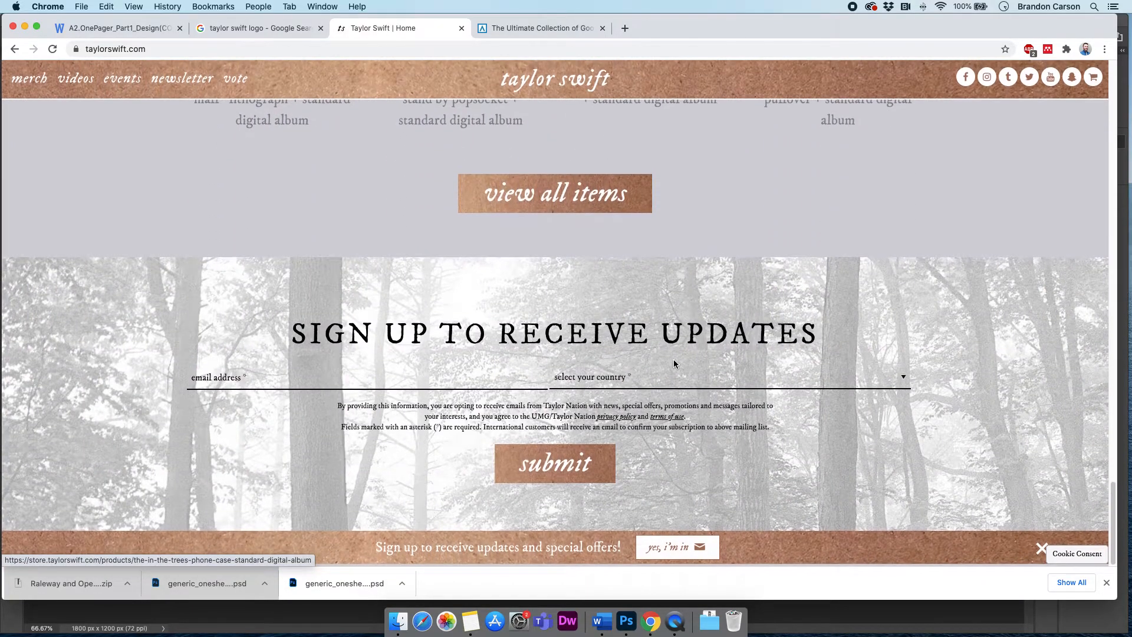
scroll(644, 376, up, 20)
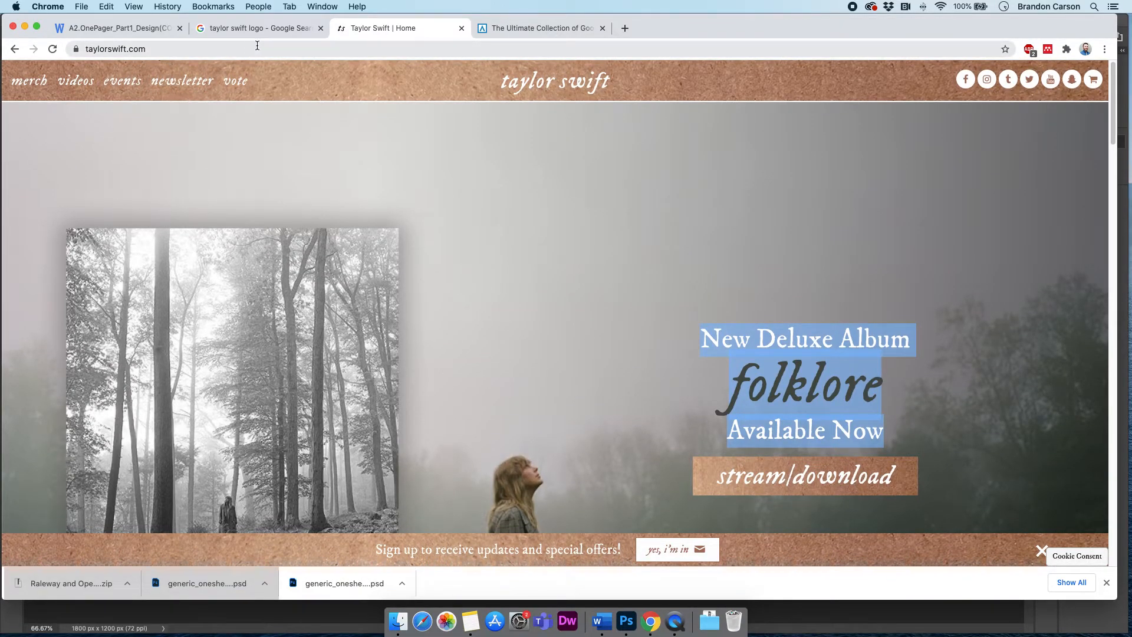
key(ctrl+Tab)
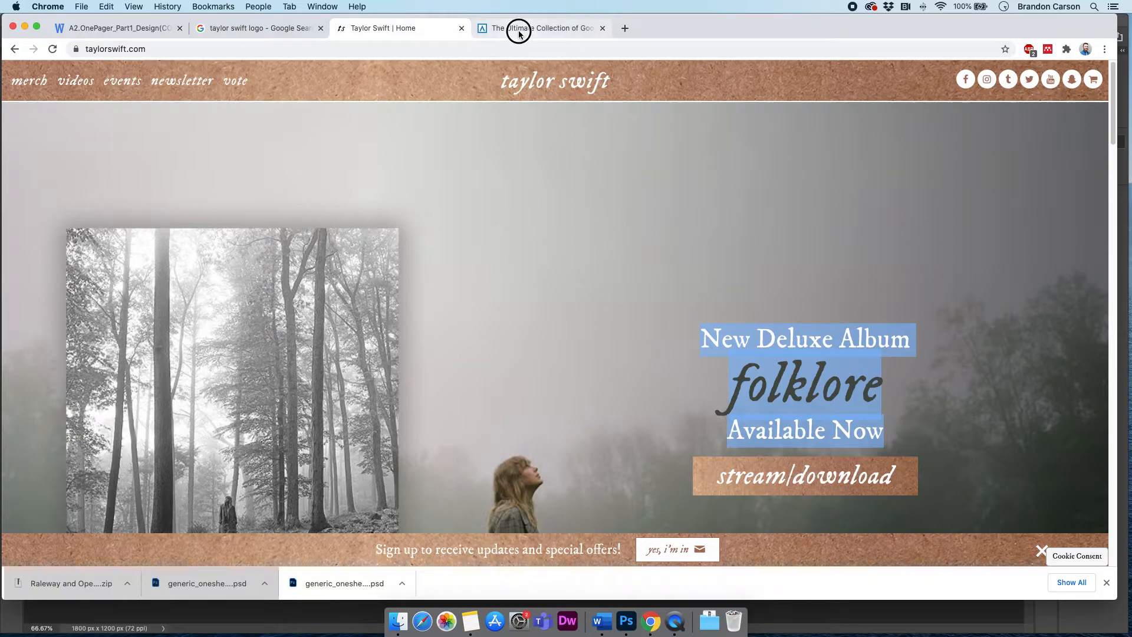
click(253, 28)
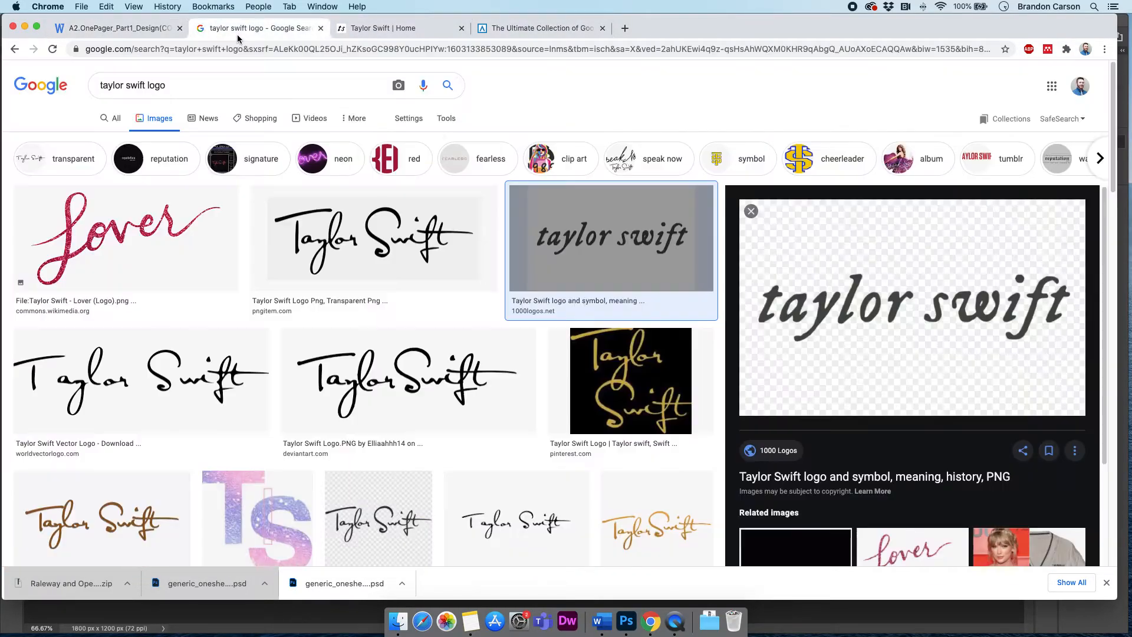
click(527, 27)
key(super+Tab)
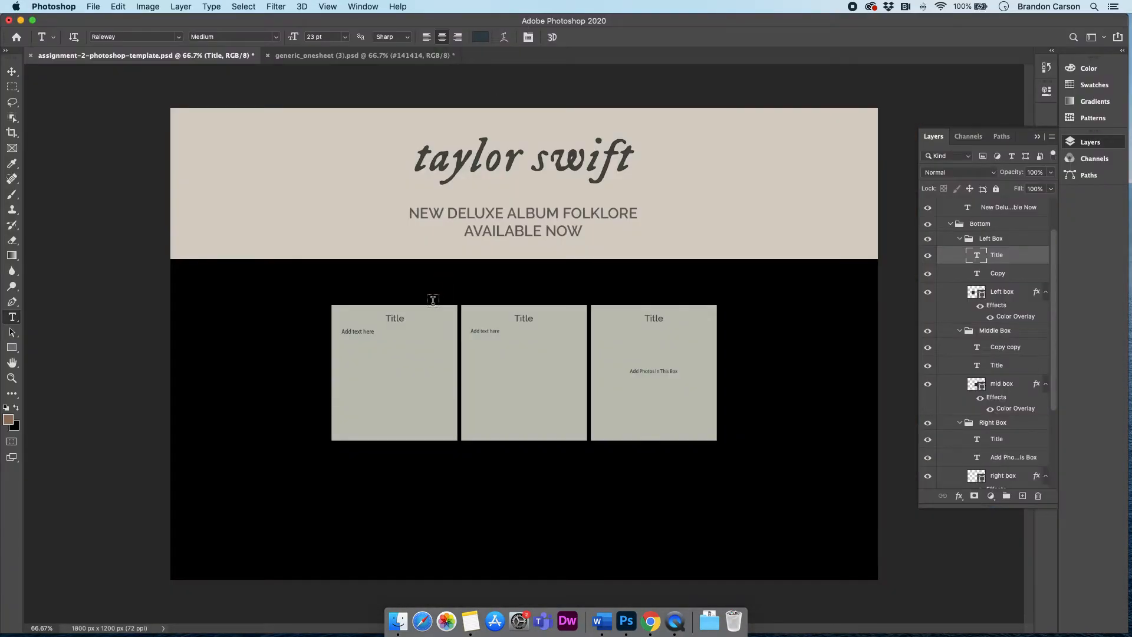
Step: Replace the left box's placeholder title with "About Taylor"
double_click(394, 319)
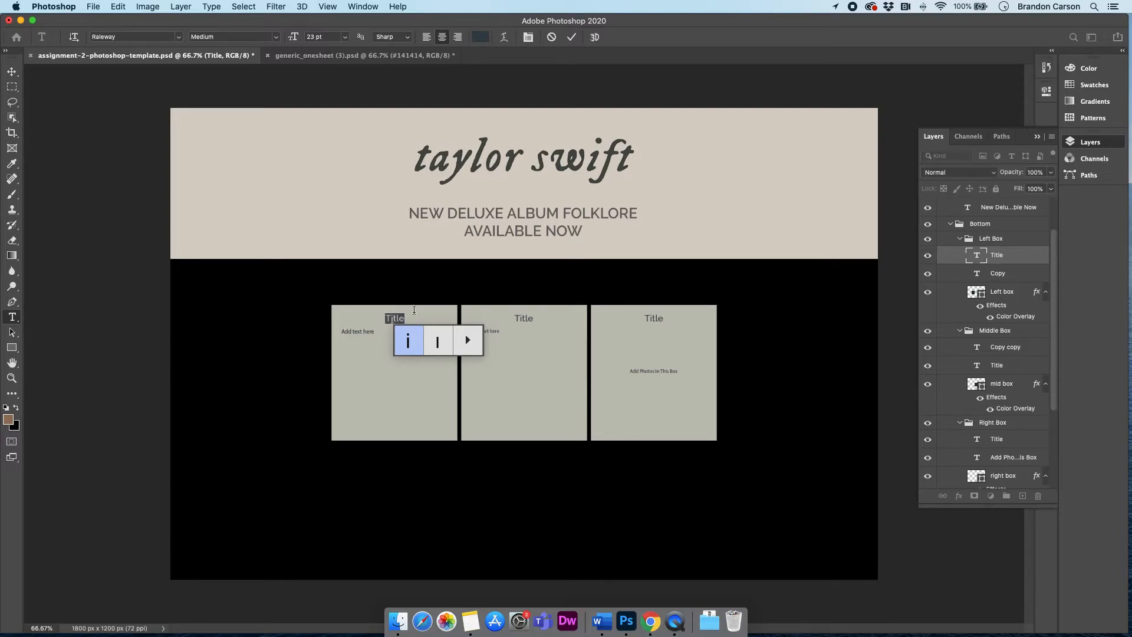
click(9, 70)
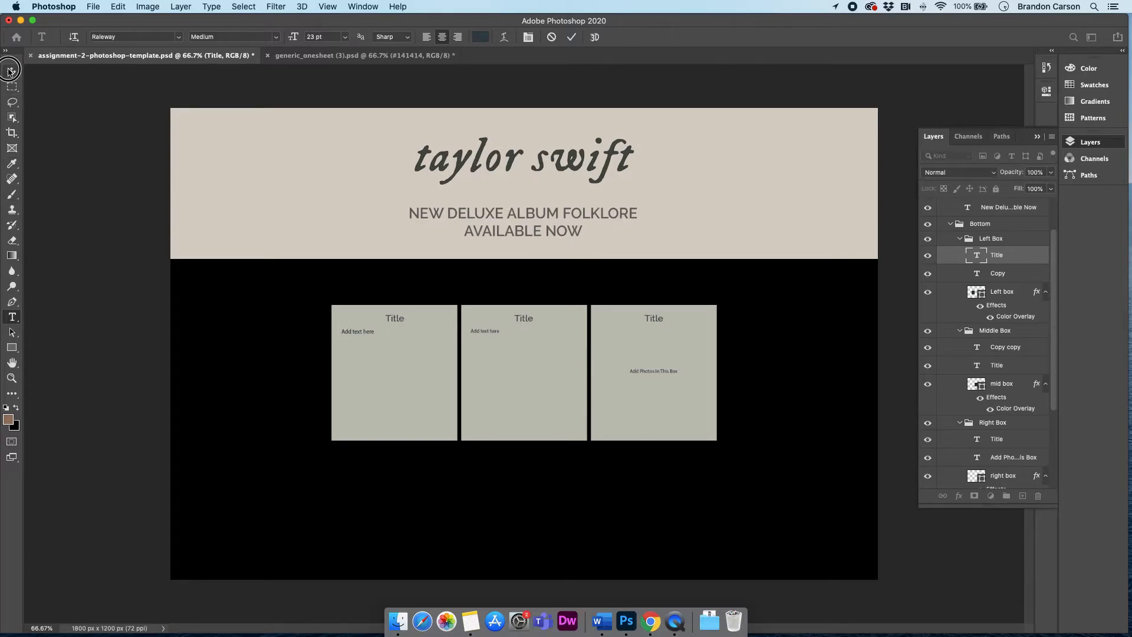
click(11, 317)
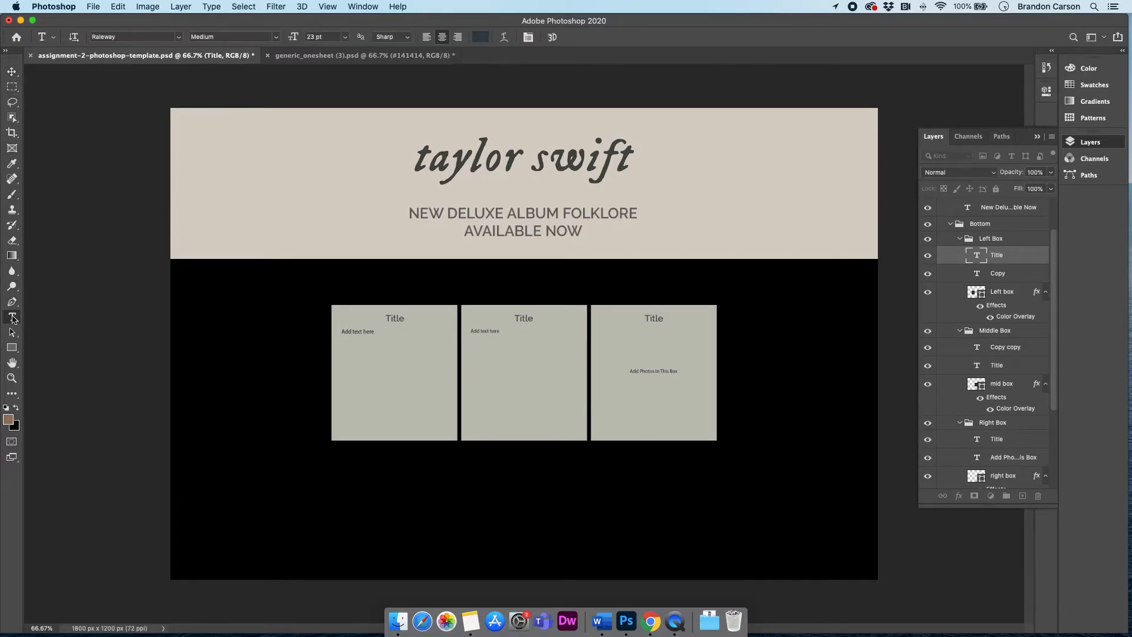
double_click(390, 318)
text(About)
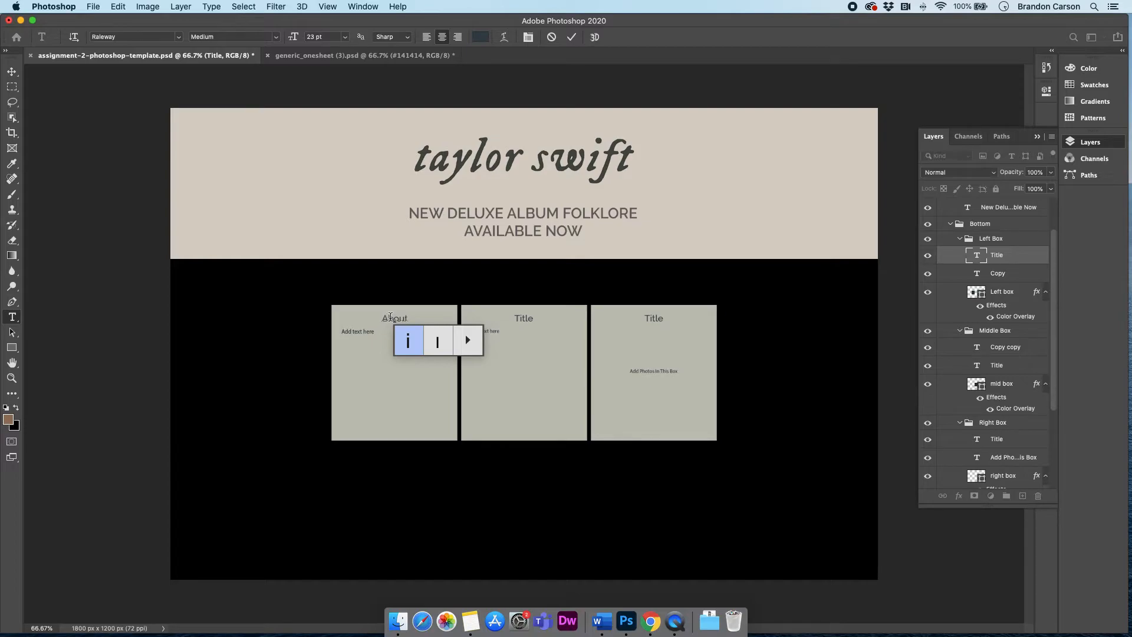
text( Taylor)
click(12, 72)
Step: Replace the middle box's placeholder title with "Events"
click(12, 317)
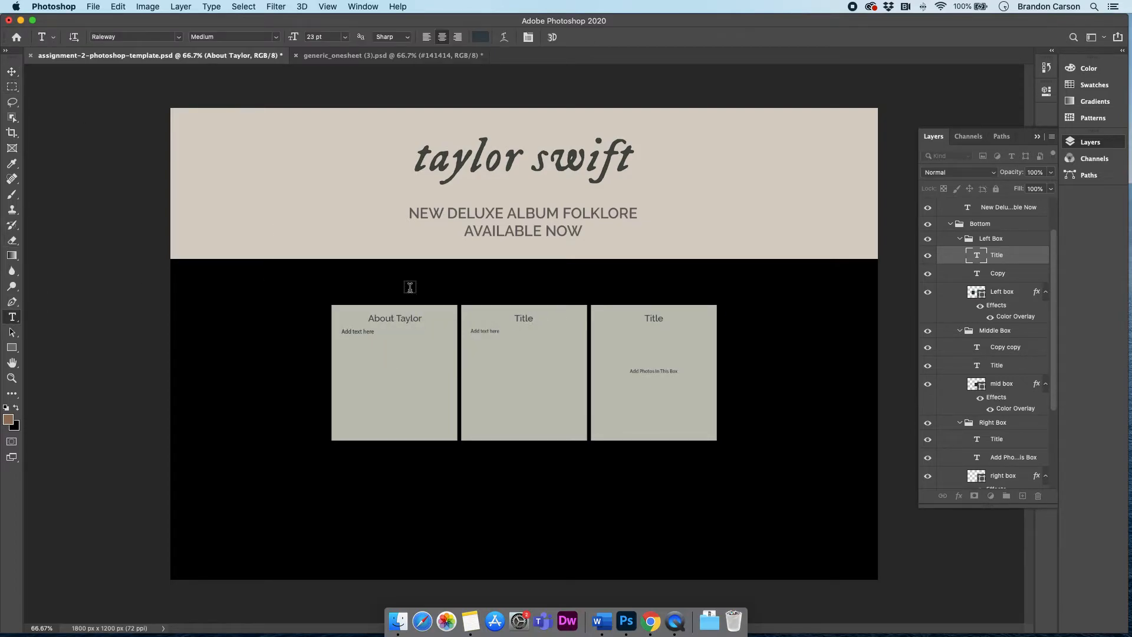
click(522, 319)
double_click(522, 320)
text(Alents)
click(12, 72)
Step: Replace the right box's placeholder title with "Photogallery"
click(13, 316)
double_click(658, 319)
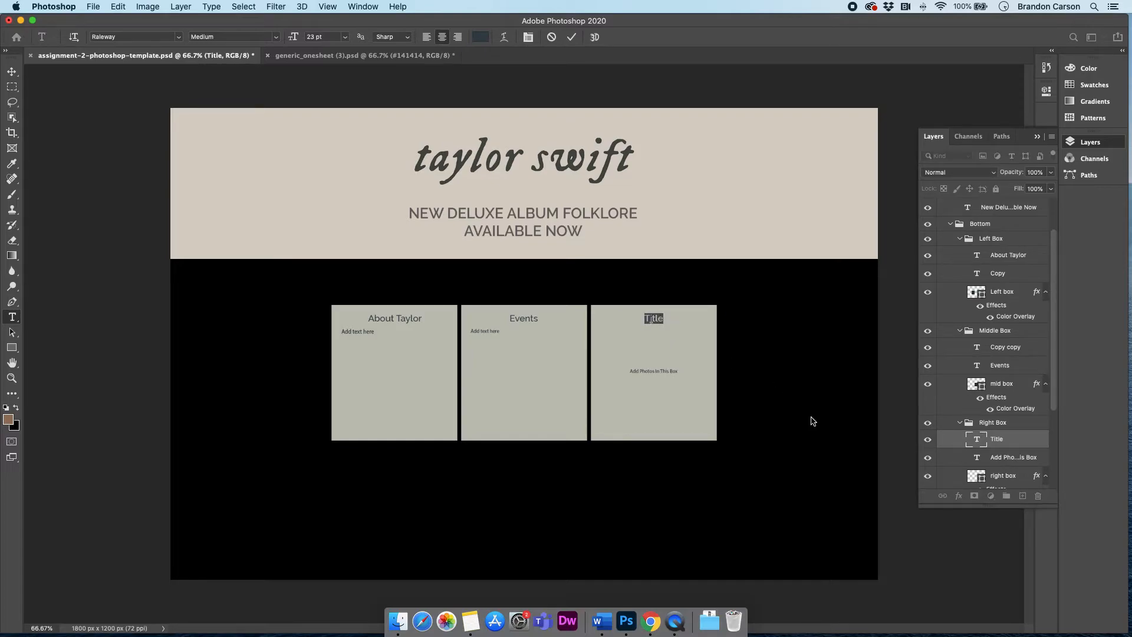
text(Photos)
text(allery)
click(13, 72)
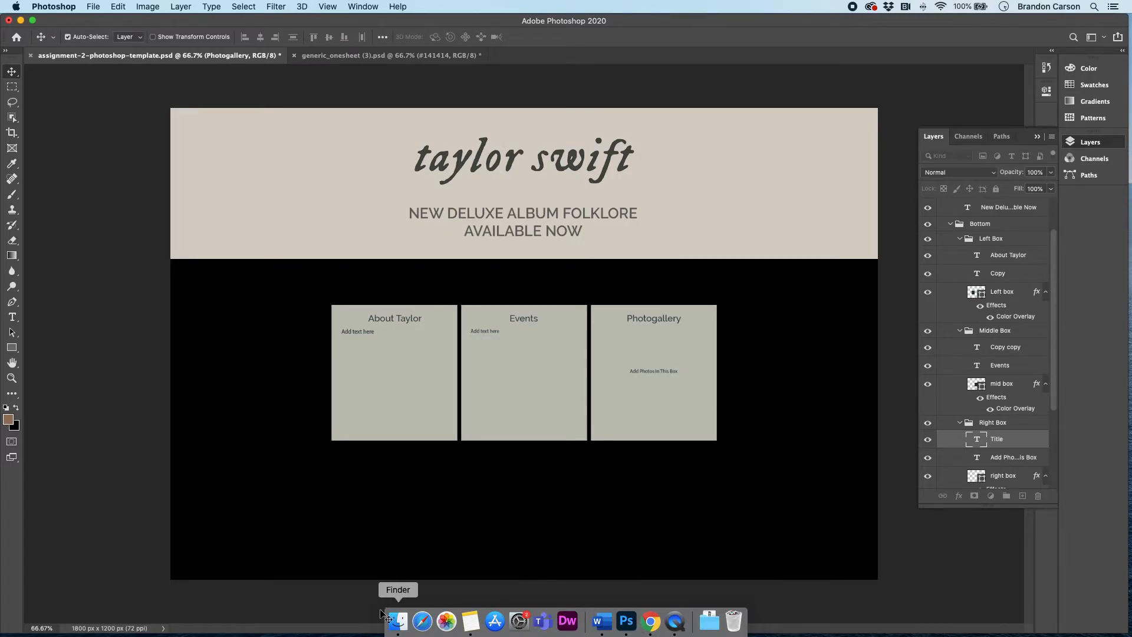
Step: Switch to Chrome, search the web for "taylor swift wikipedia" in a new tab and open her Wikipedia article
click(652, 622)
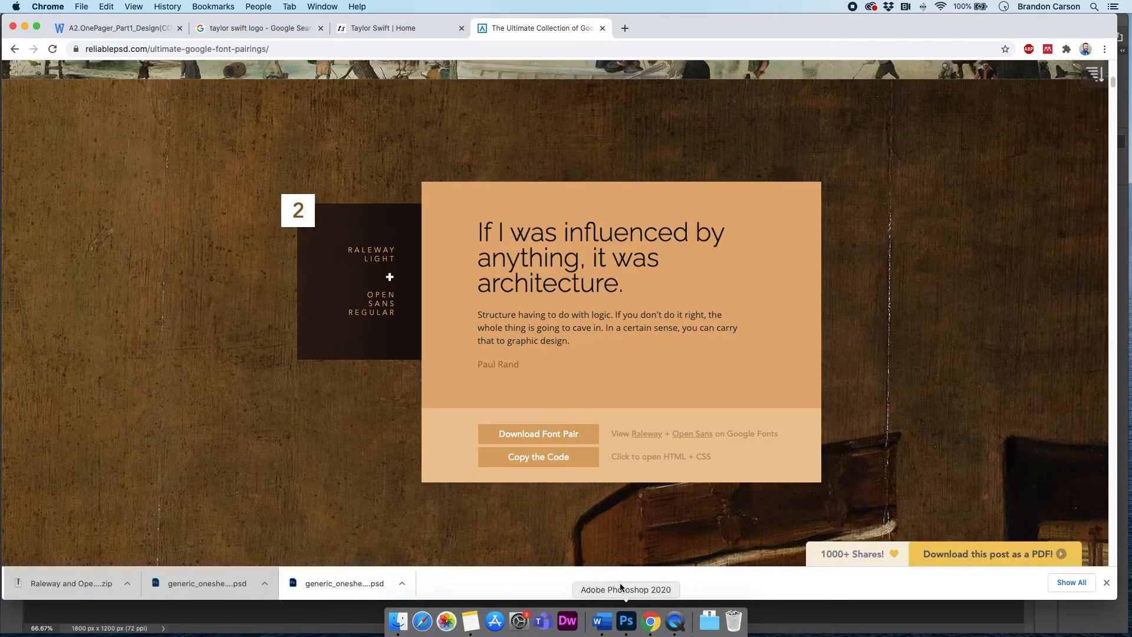
key(super+t)
text(taylor swift wi)
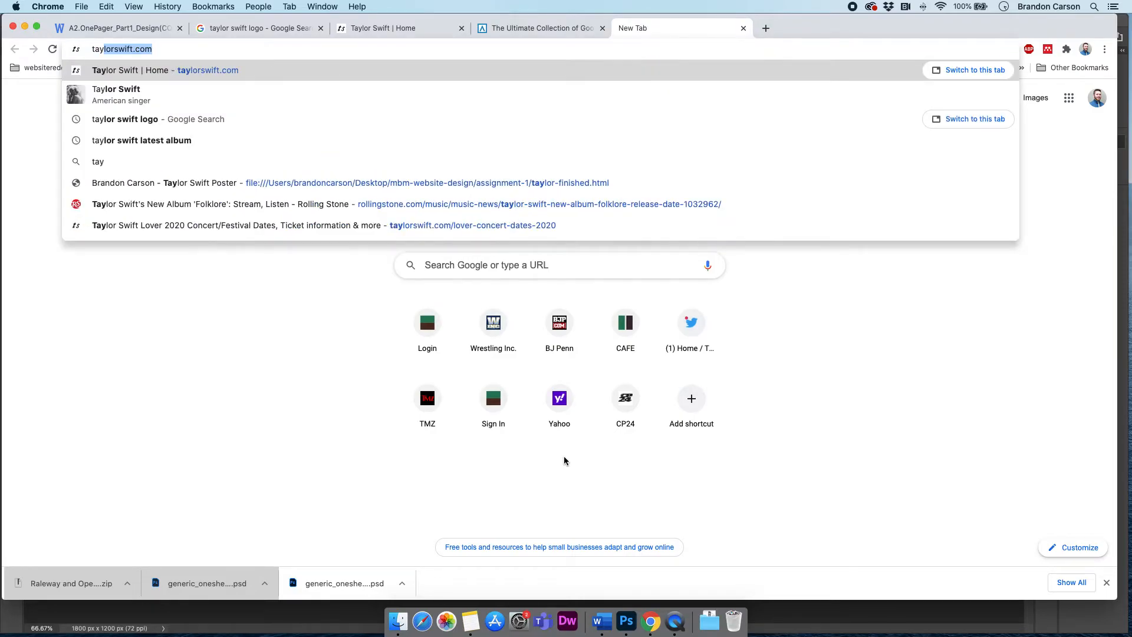
text(kipedia)
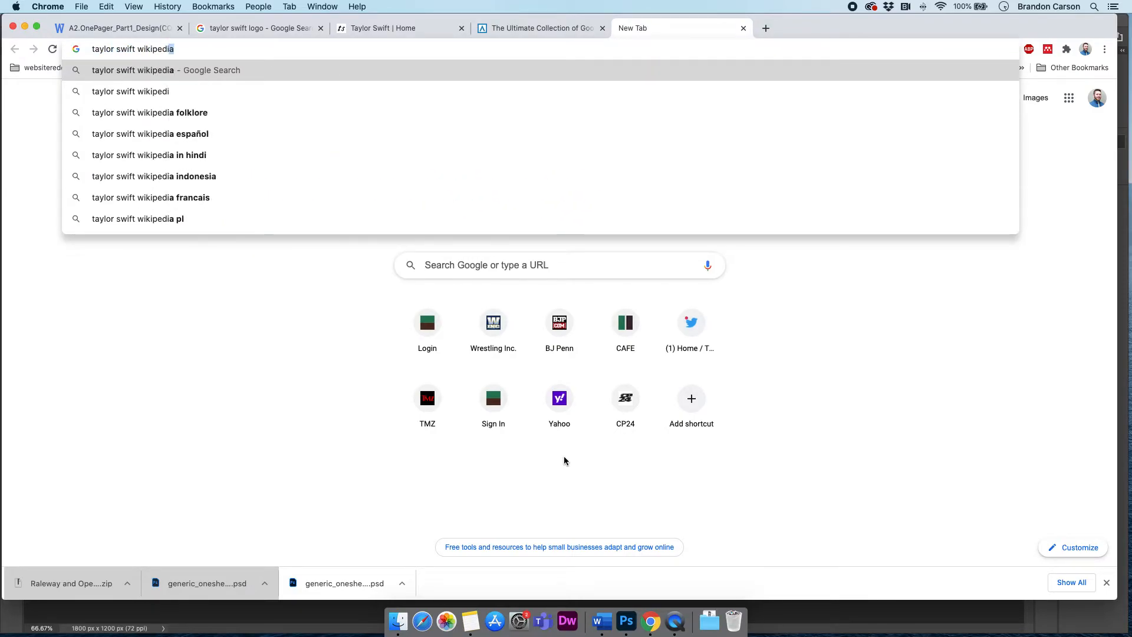
key(Return)
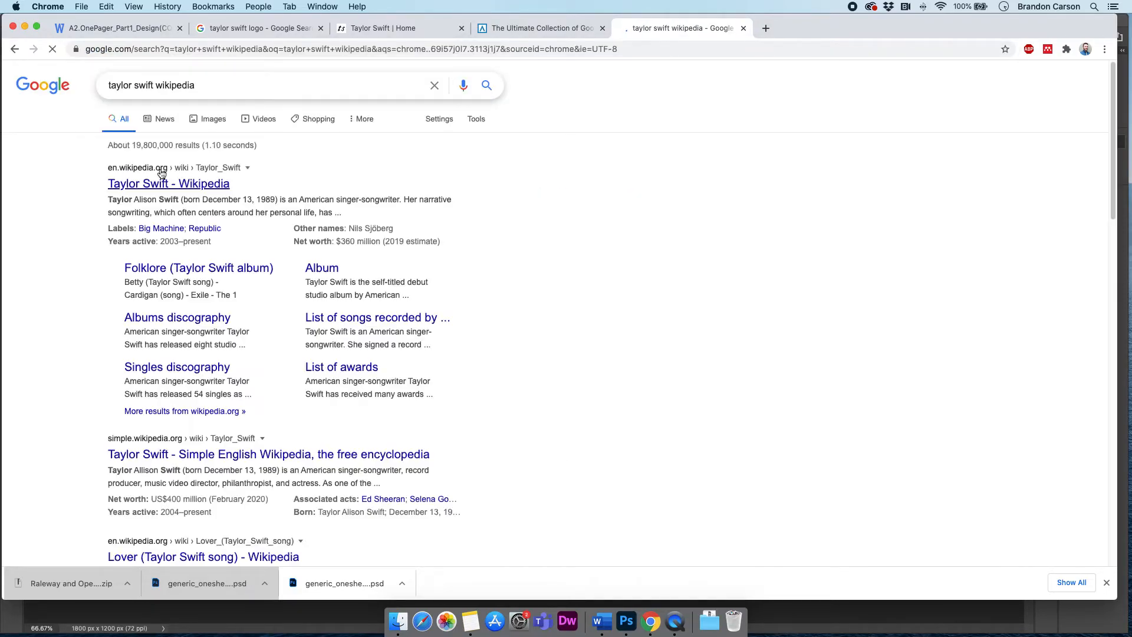
click(160, 182)
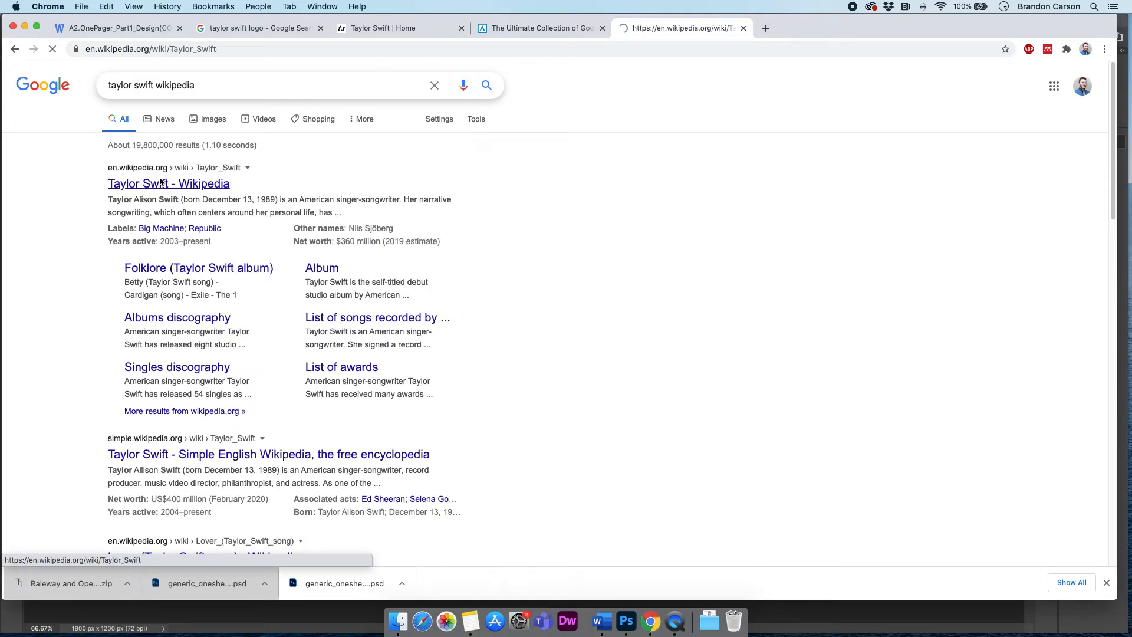
Step: Copy the opening biography text of the Wikipedia article, pass it through a new tab's address bar, and return to Photoshop
drag(119, 255, 716, 284)
key(super+c)
key(super+t)
key(super+v)
key(super+a)
click(885, 28)
key(super+Tab)
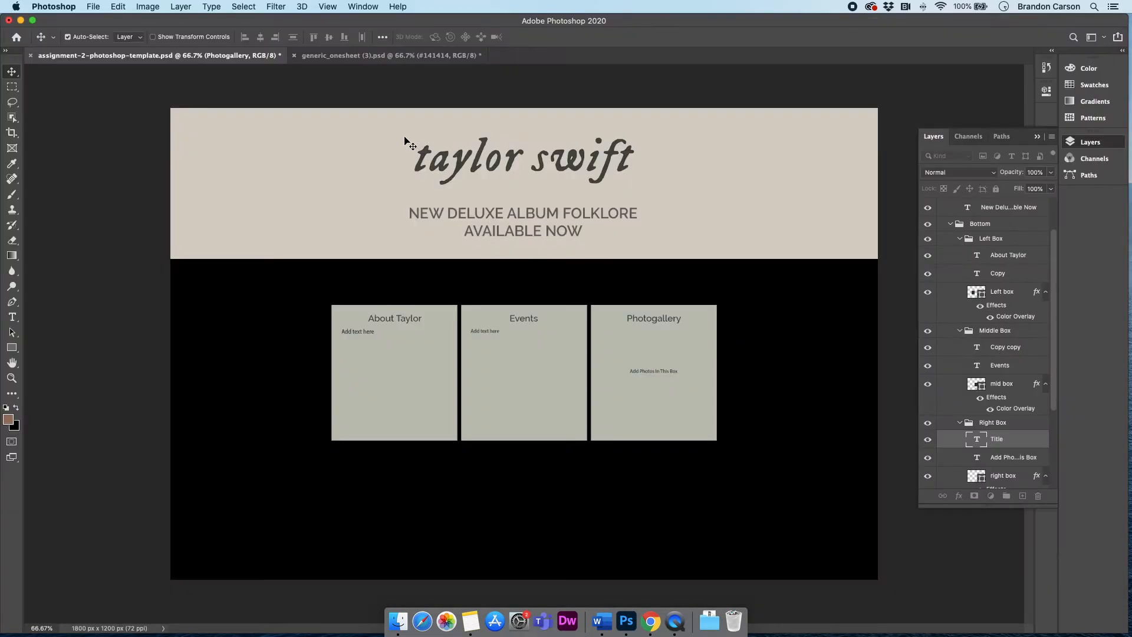
click(12, 317)
triple_click(375, 332)
click(354, 334)
triple_click(347, 333)
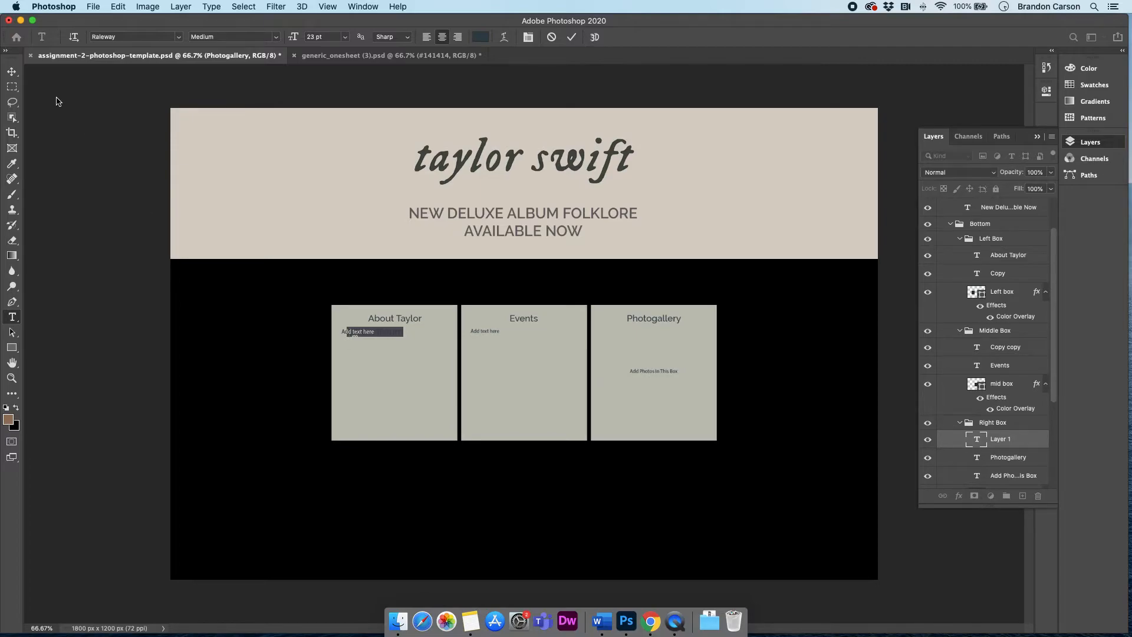
click(12, 71)
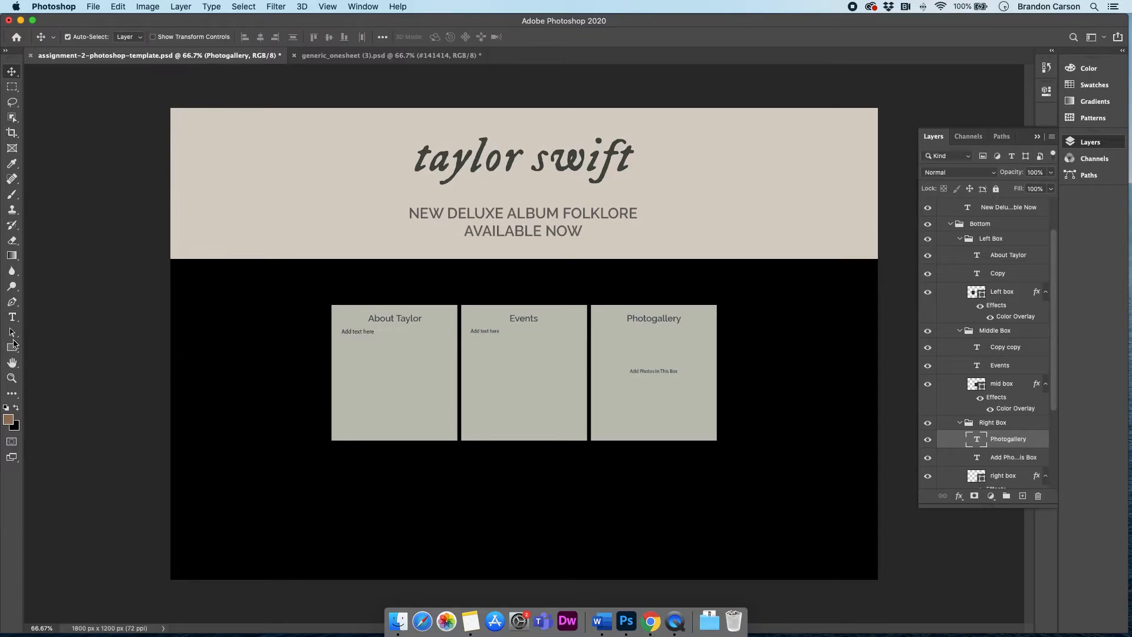
Step: Replace the "Add text here" placeholder in the About Taylor box with the copied biography text
click(11, 317)
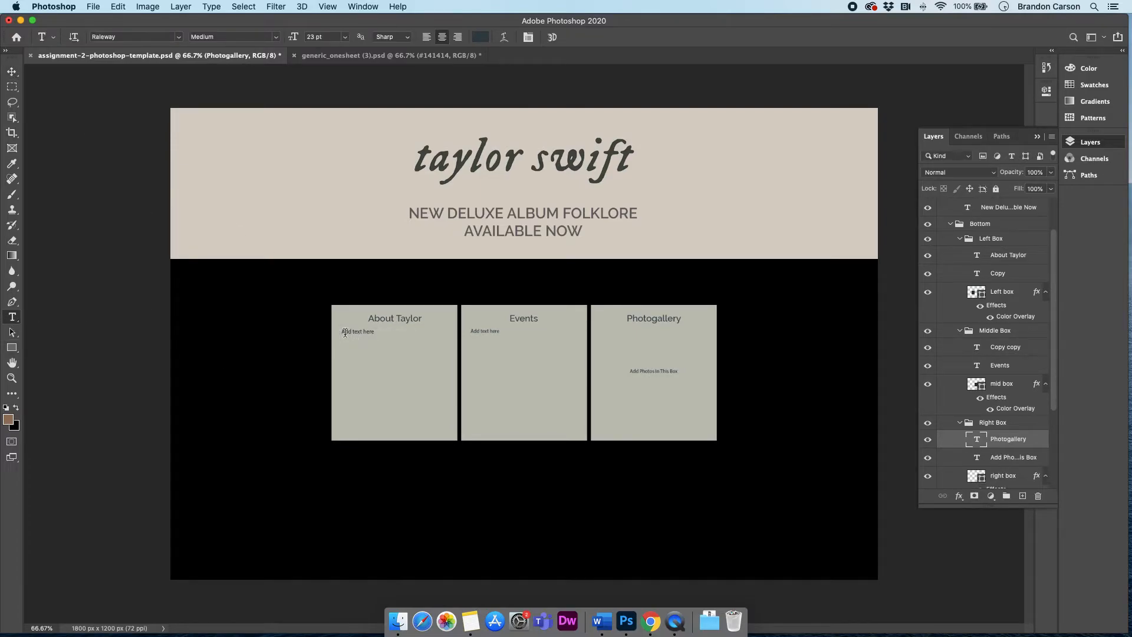
drag(345, 332, 368, 333)
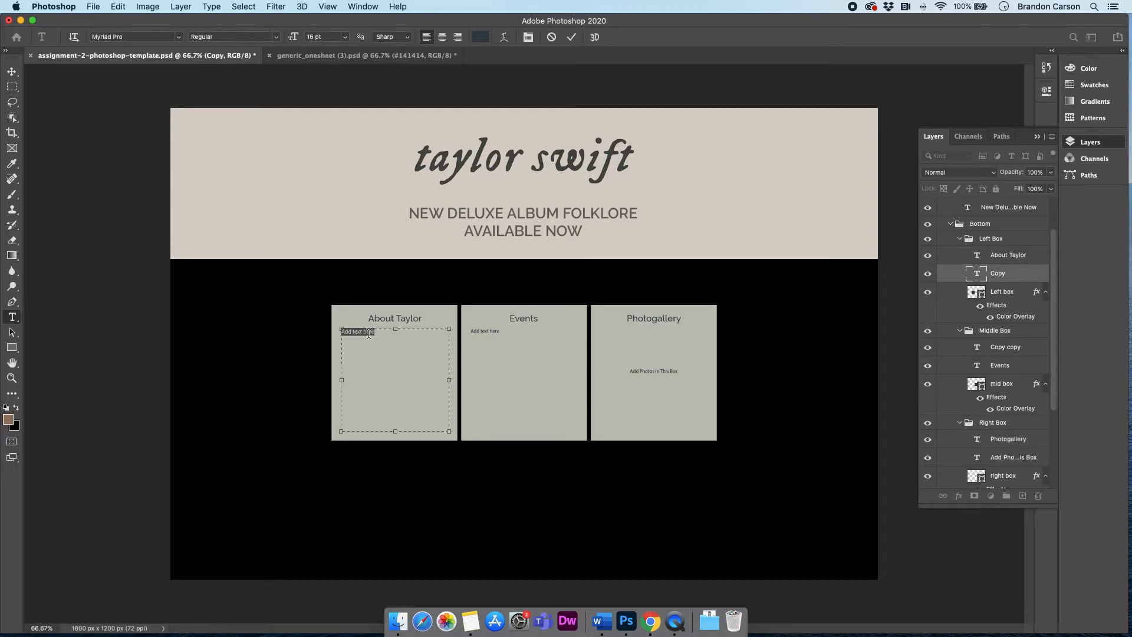
key(super+v)
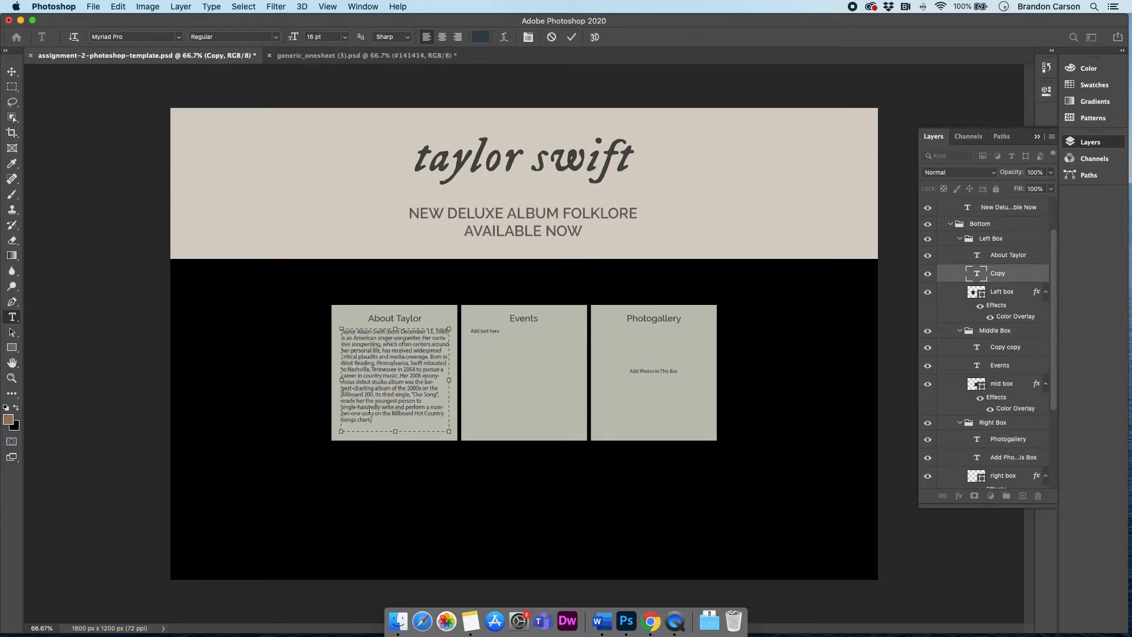
Step: Try to change the font of the About Taylor biography to Open Sans Regular
triple_click(371, 366)
click(385, 377)
click(118, 37)
text(open sans)
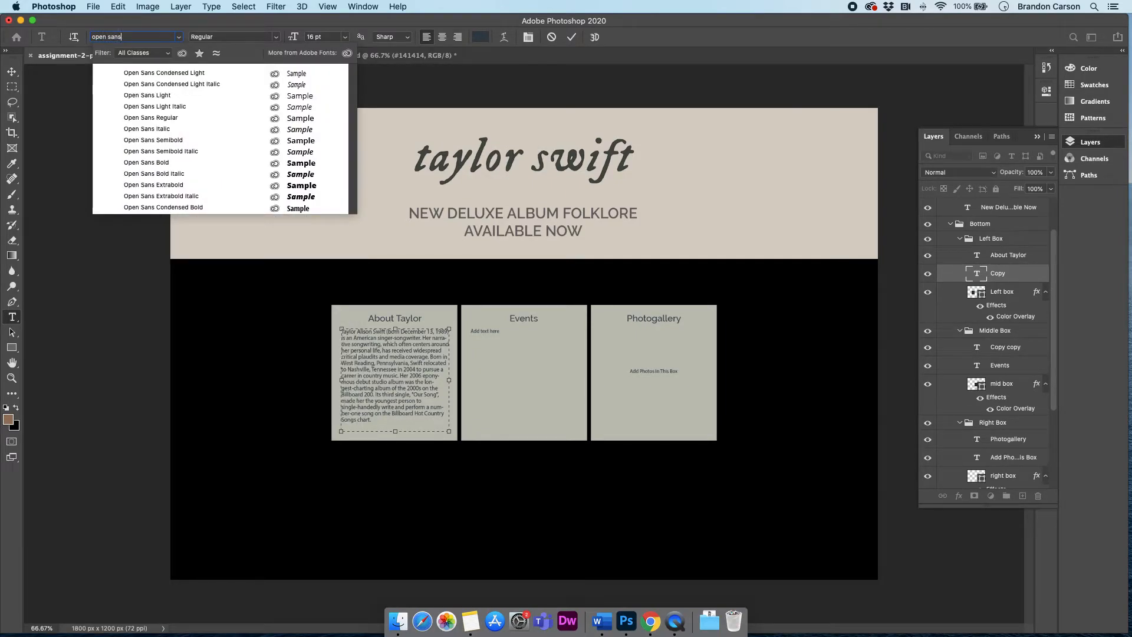
click(156, 117)
click(379, 348)
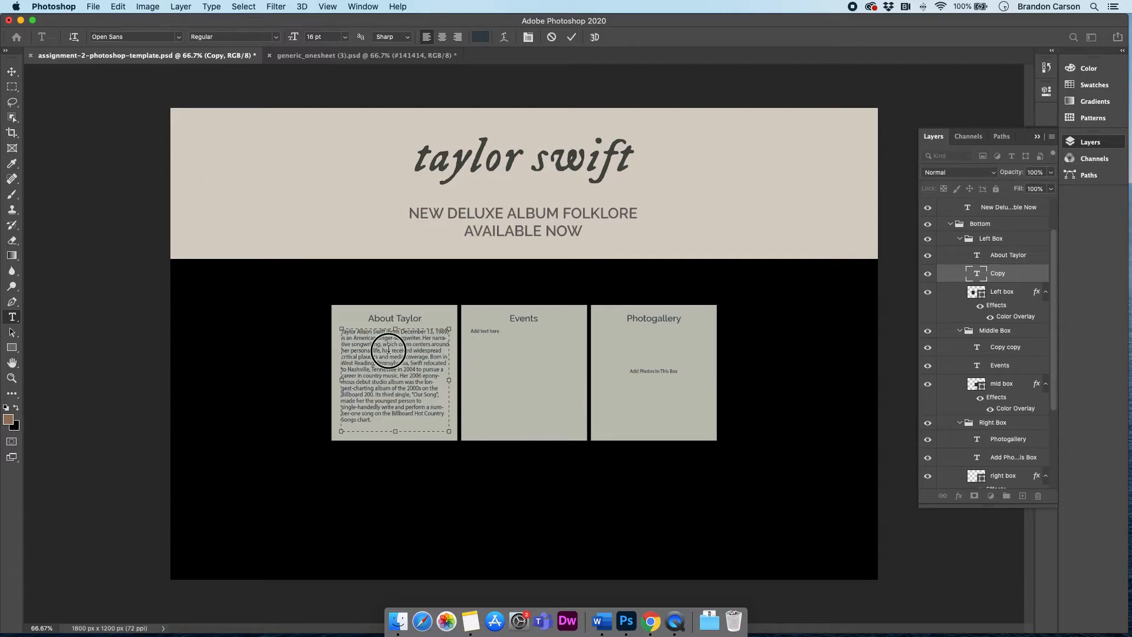
Step: Select all of the About Taylor biography text and set its font to Open Sans Regular
key(super+a)
click(127, 39)
text(open)
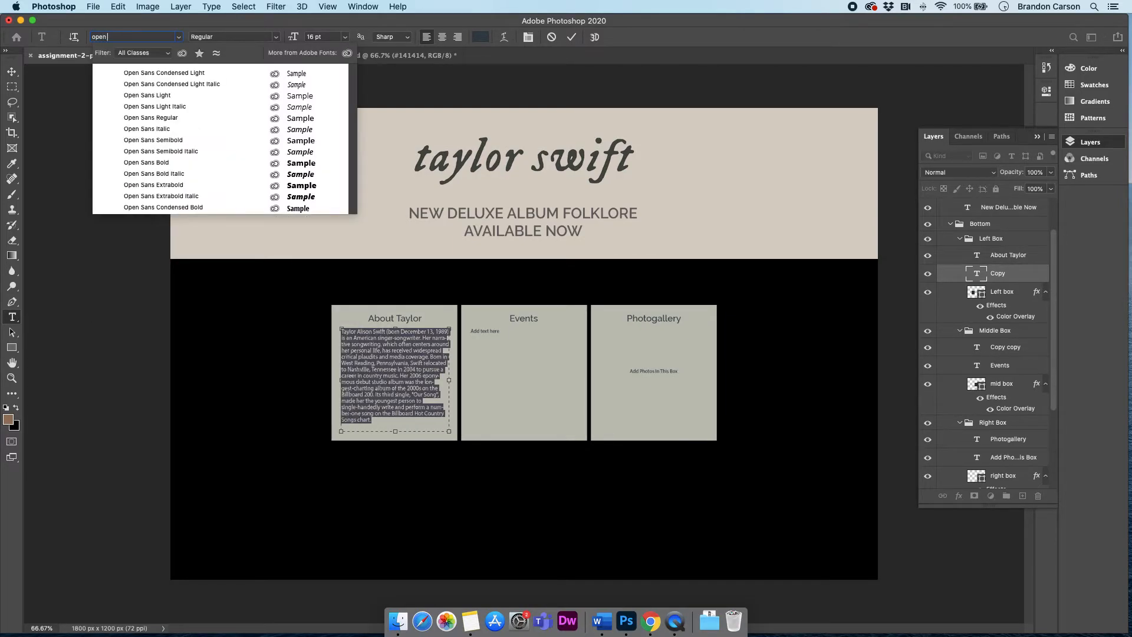
click(157, 117)
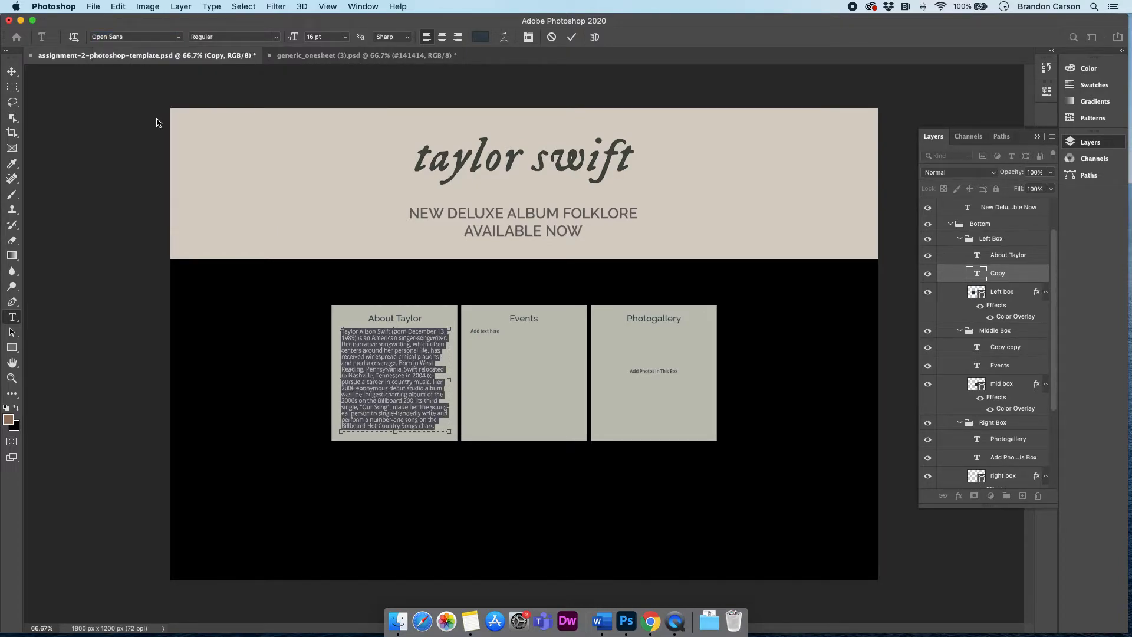
click(12, 71)
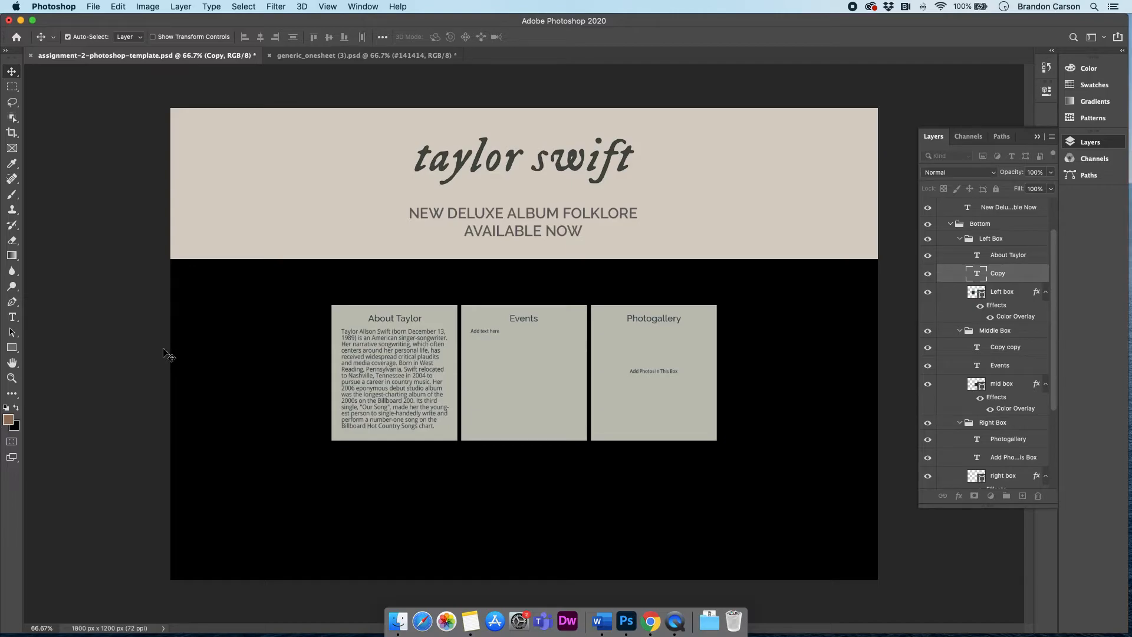
click(12, 317)
drag(389, 401, 444, 454)
key(Right)
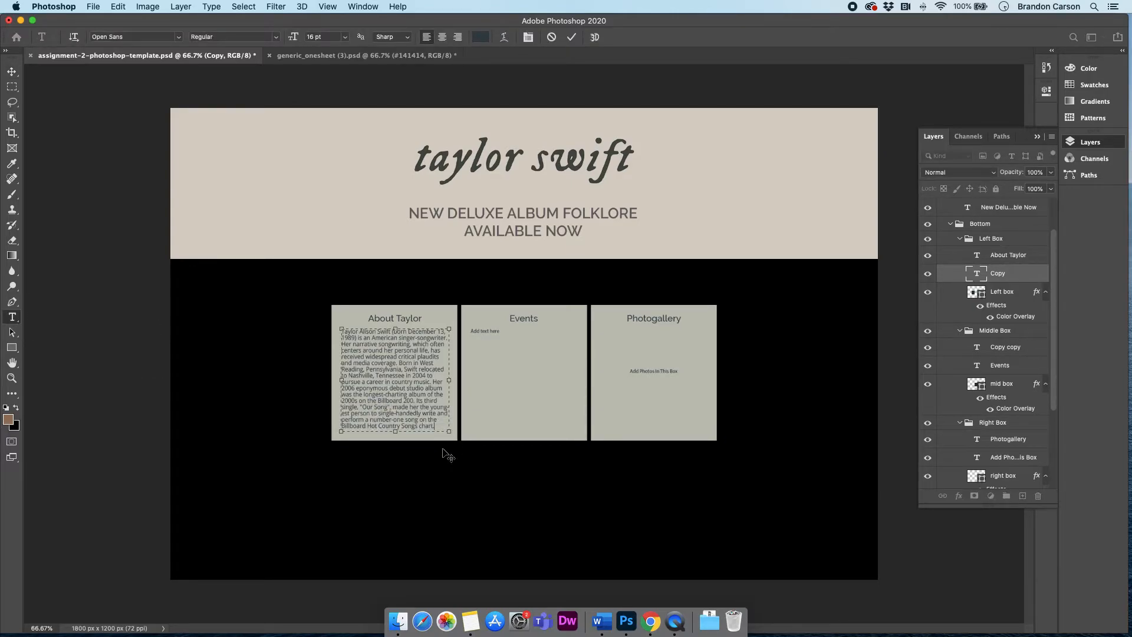
click(12, 71)
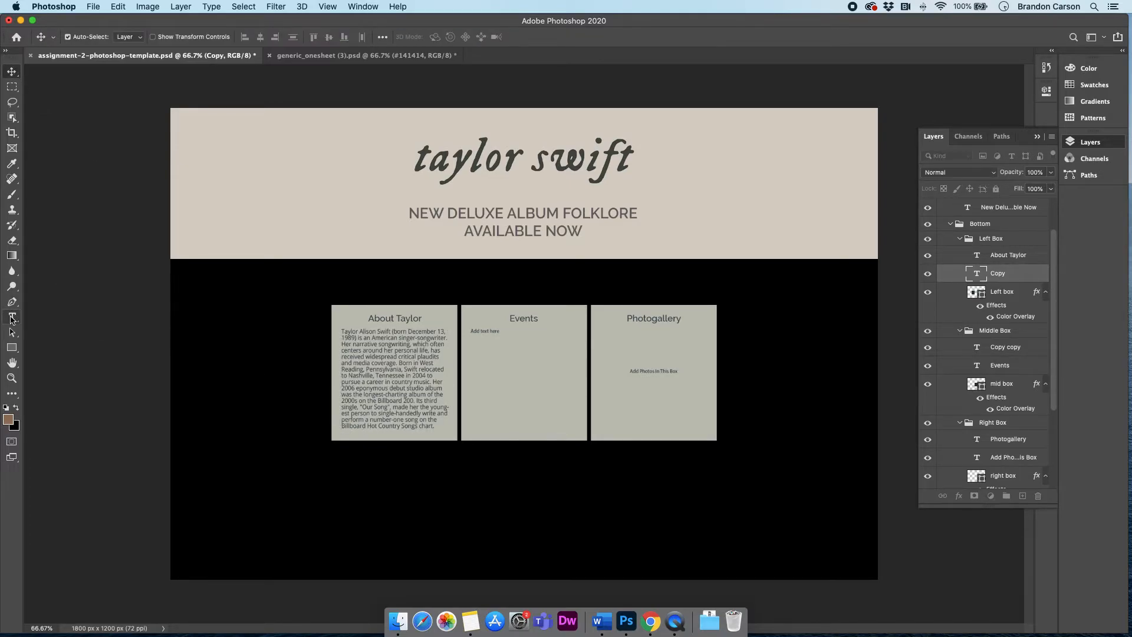
click(12, 316)
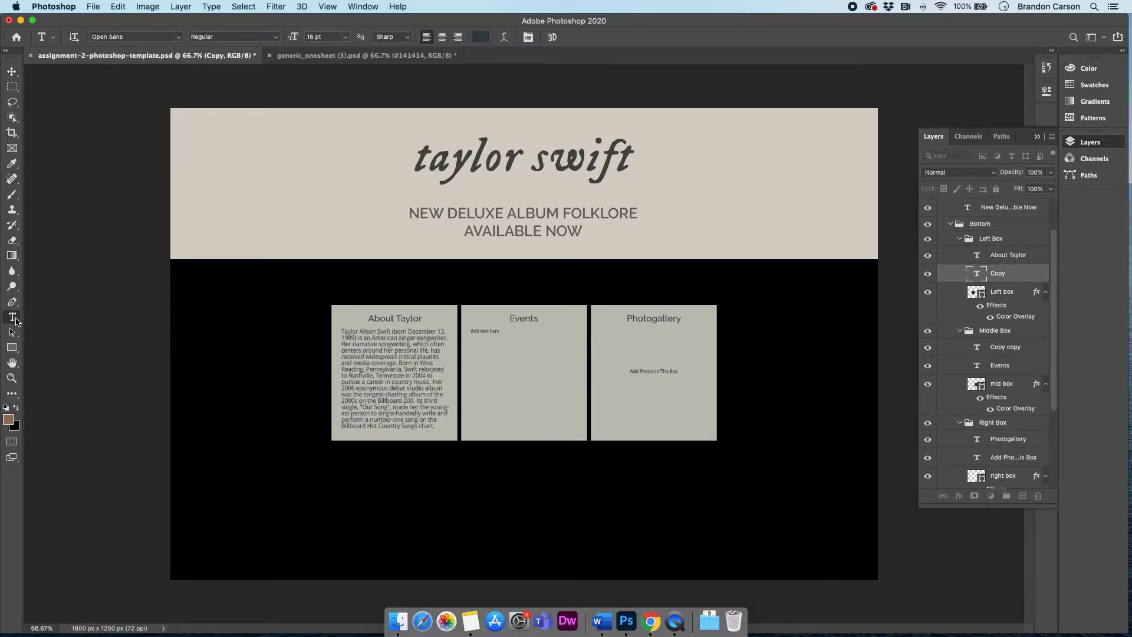
click(380, 380)
key(super+a)
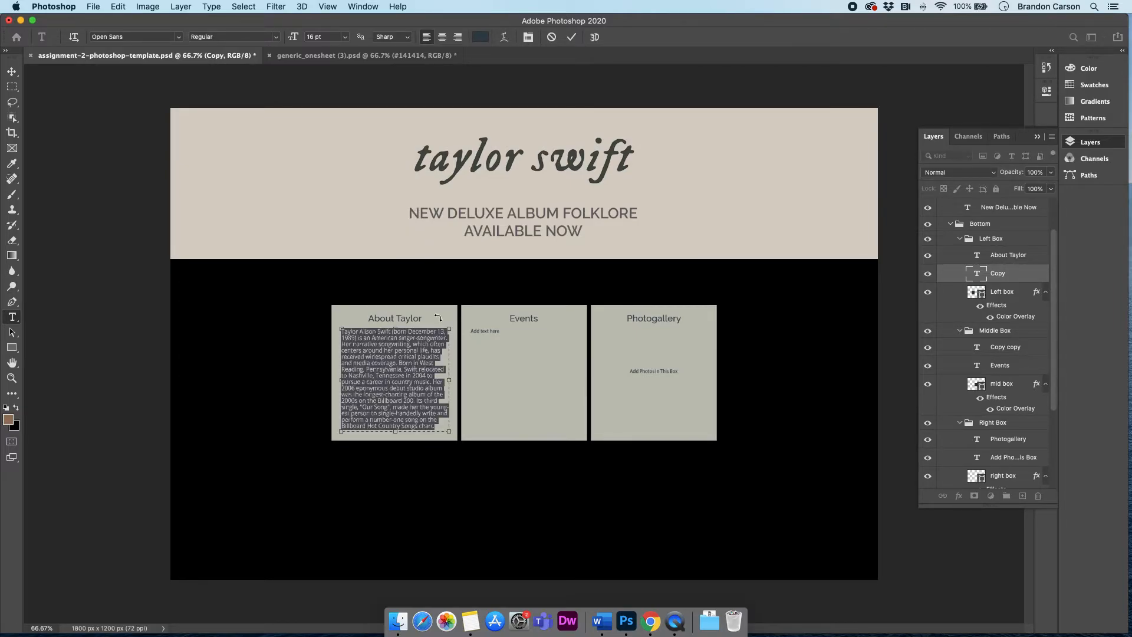
click(414, 394)
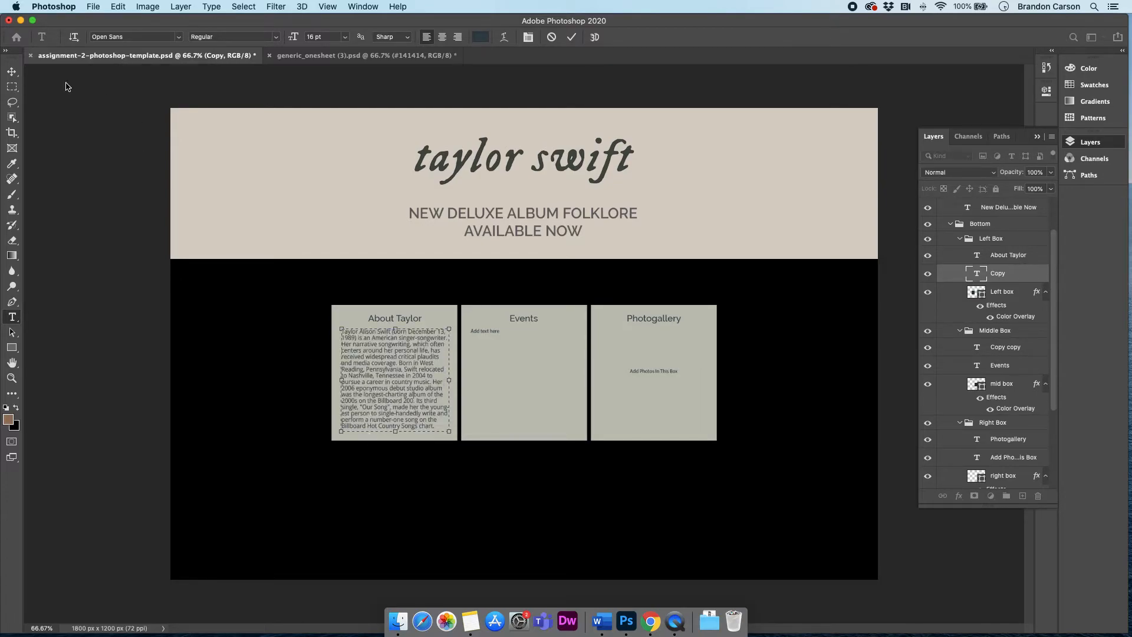
click(11, 70)
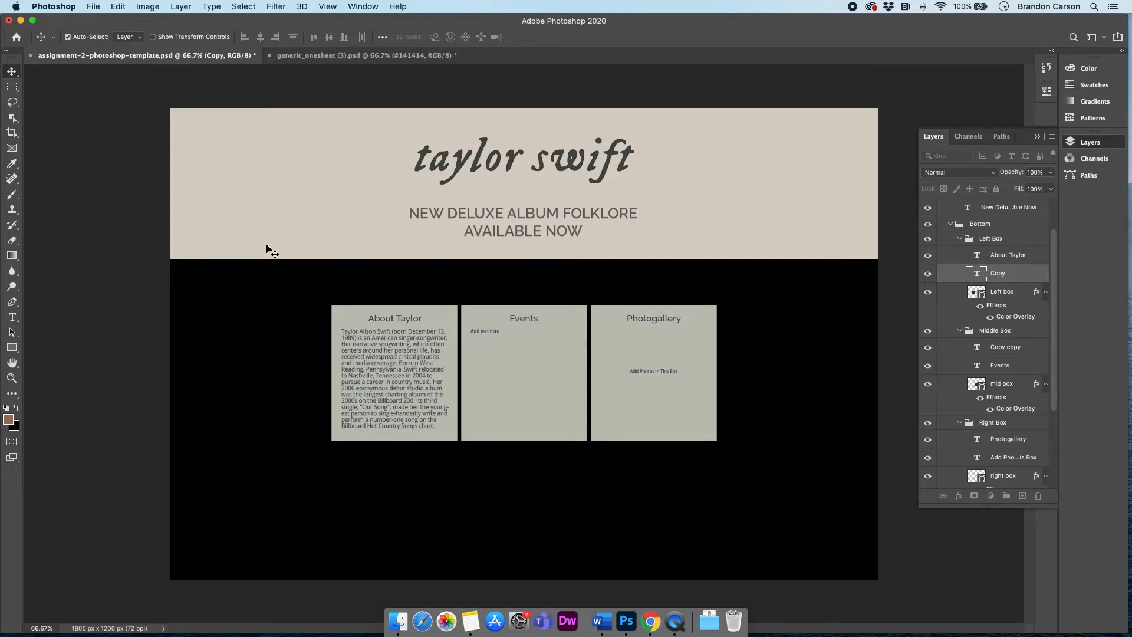
click(12, 317)
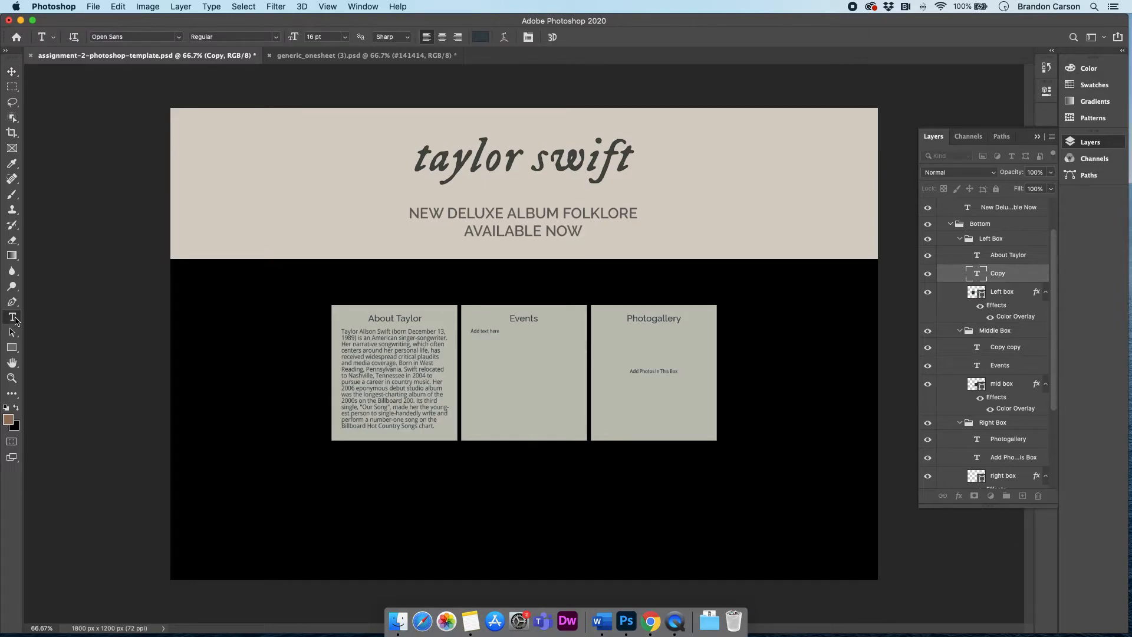
click(488, 331)
triple_click(485, 330)
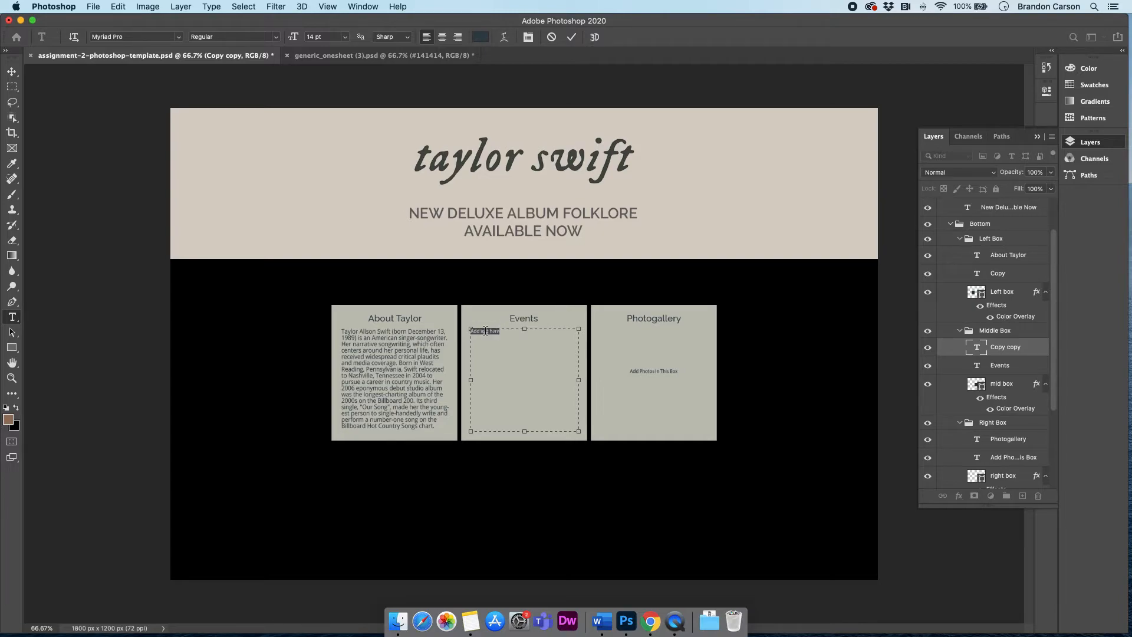
key(super+Tab)
key(super+Tab)
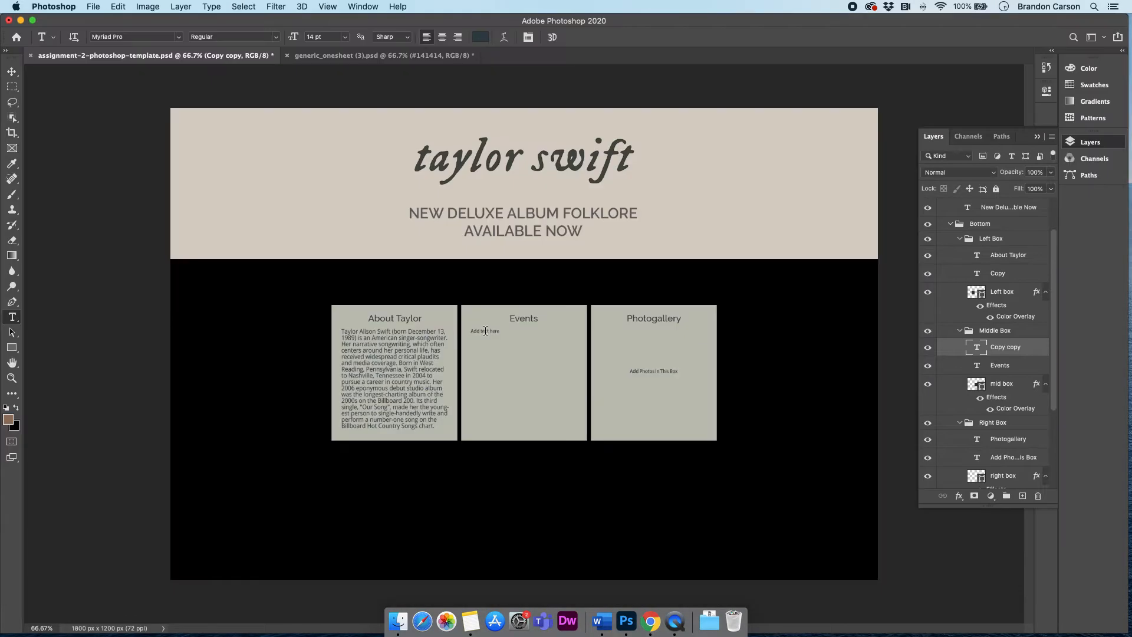
click(483, 333)
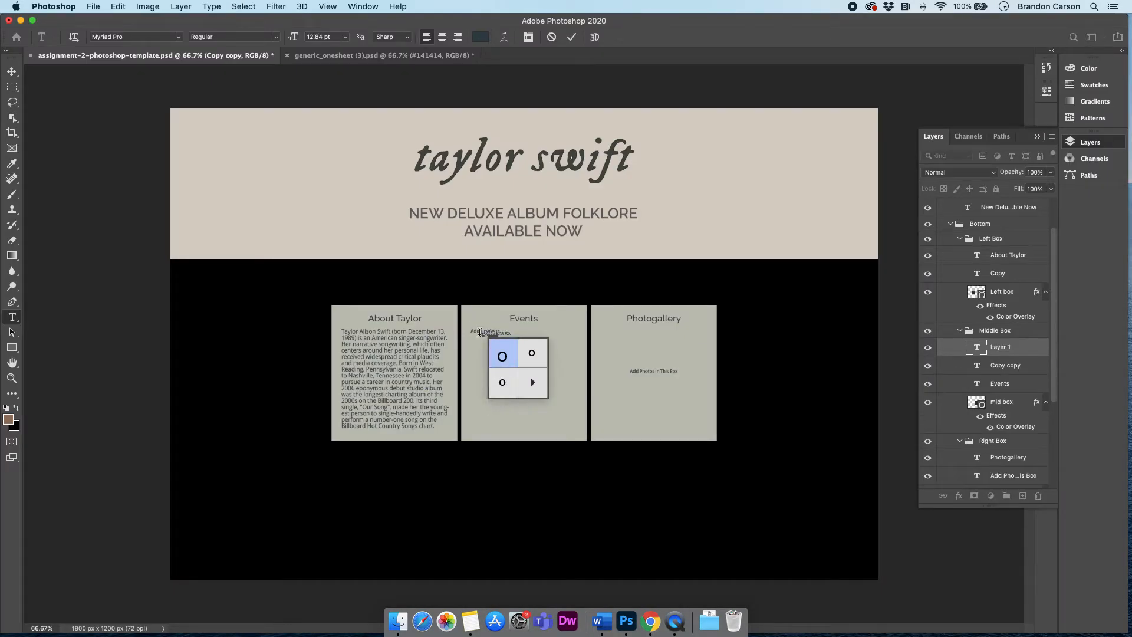
click(14, 72)
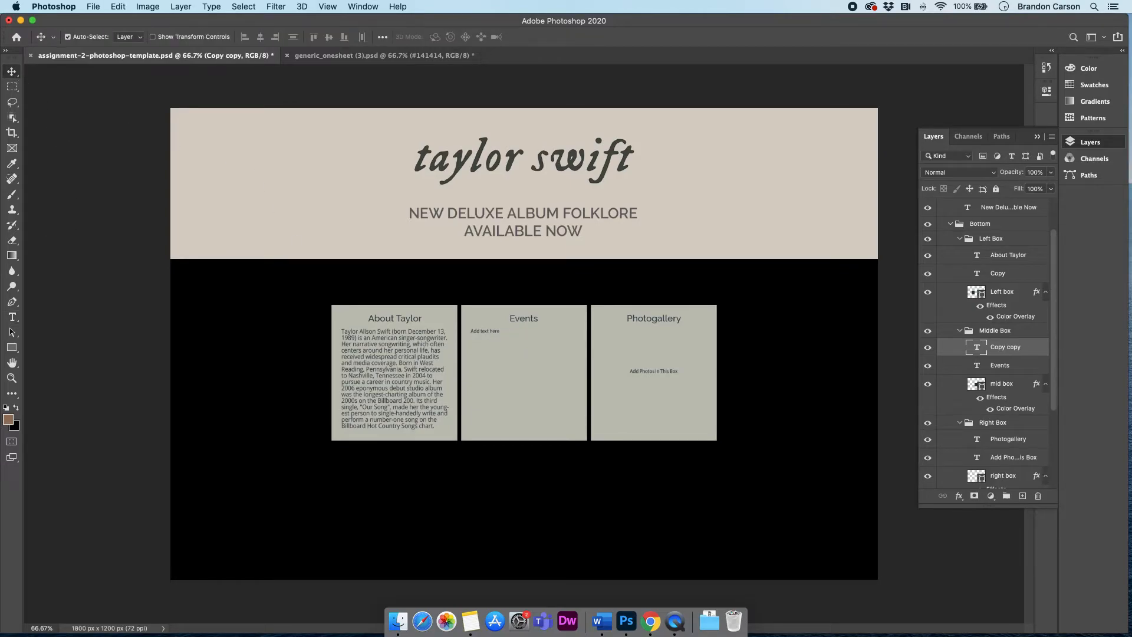
Step: Replace the placeholder copy in the Events box with "October 31, 2020" and, on a second line, "Toronto Ontario, Canada"
click(12, 317)
click(478, 331)
key(super+a)
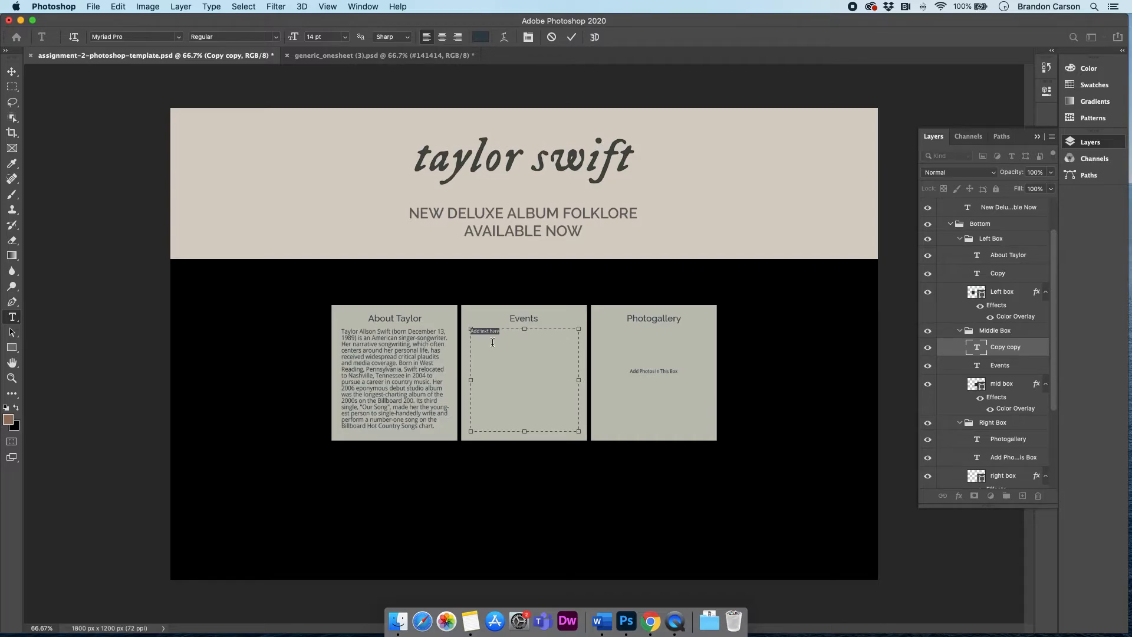
key(BackSpace)
Step: Select the date line in the Events box and enlarge it to 16 pt, then 18 pt
drag(531, 339, 463, 330)
click(484, 332)
click(343, 38)
click(340, 124)
click(345, 38)
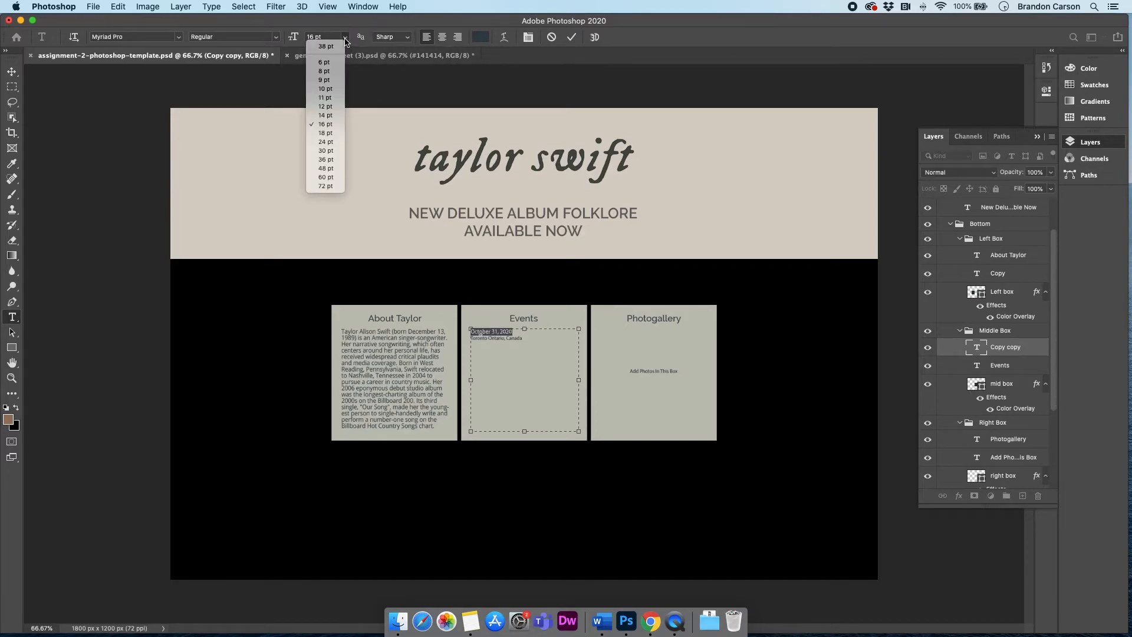
click(333, 134)
Step: Set the font size of the "October 31, 2020" line in the Events box to 20 pt
click(504, 338)
drag(524, 341, 461, 339)
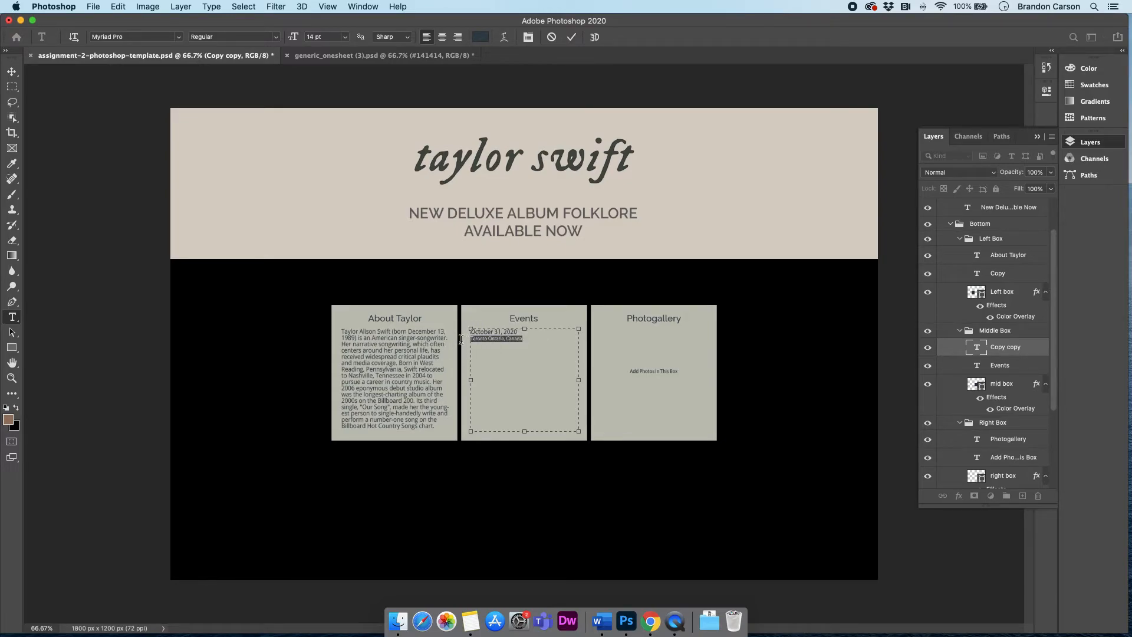
key(super+equal)
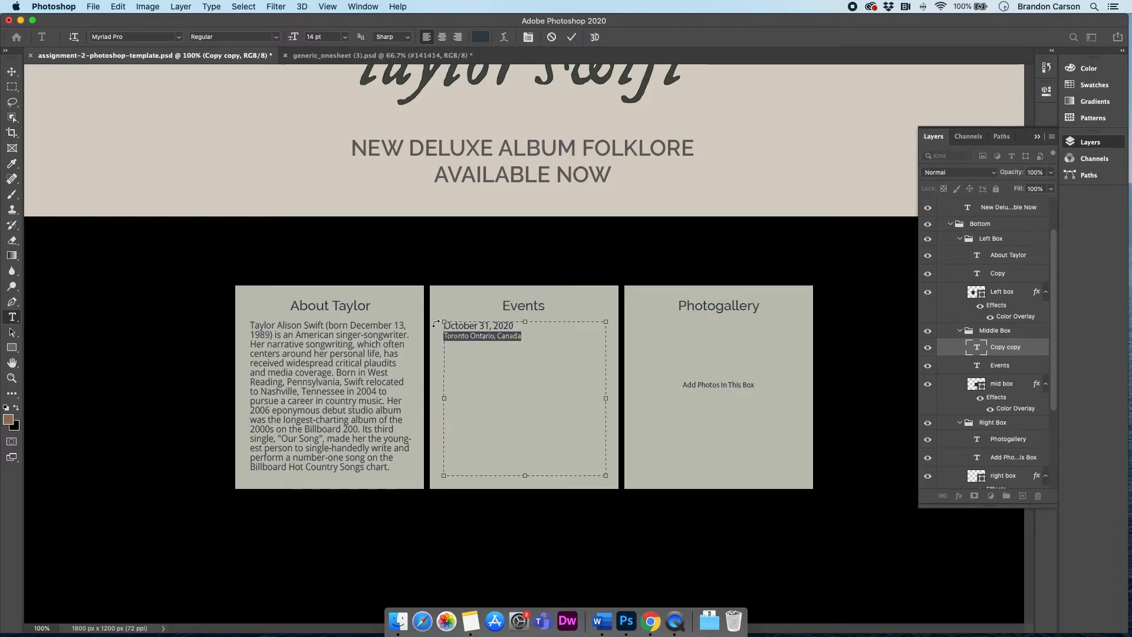
click(495, 335)
drag(516, 326, 444, 325)
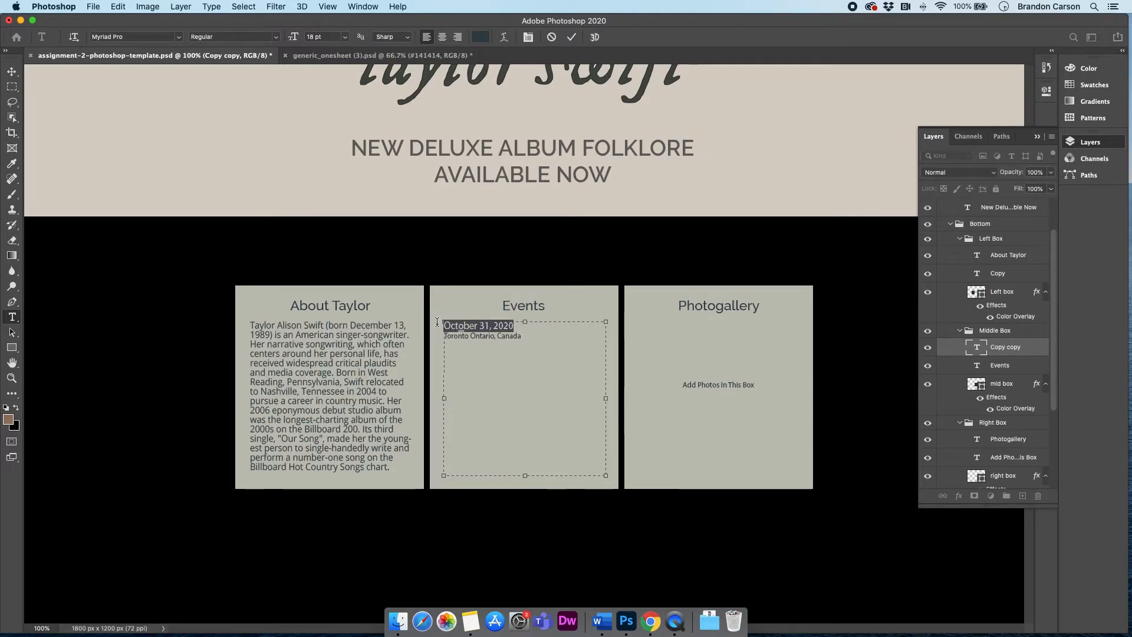
click(346, 40)
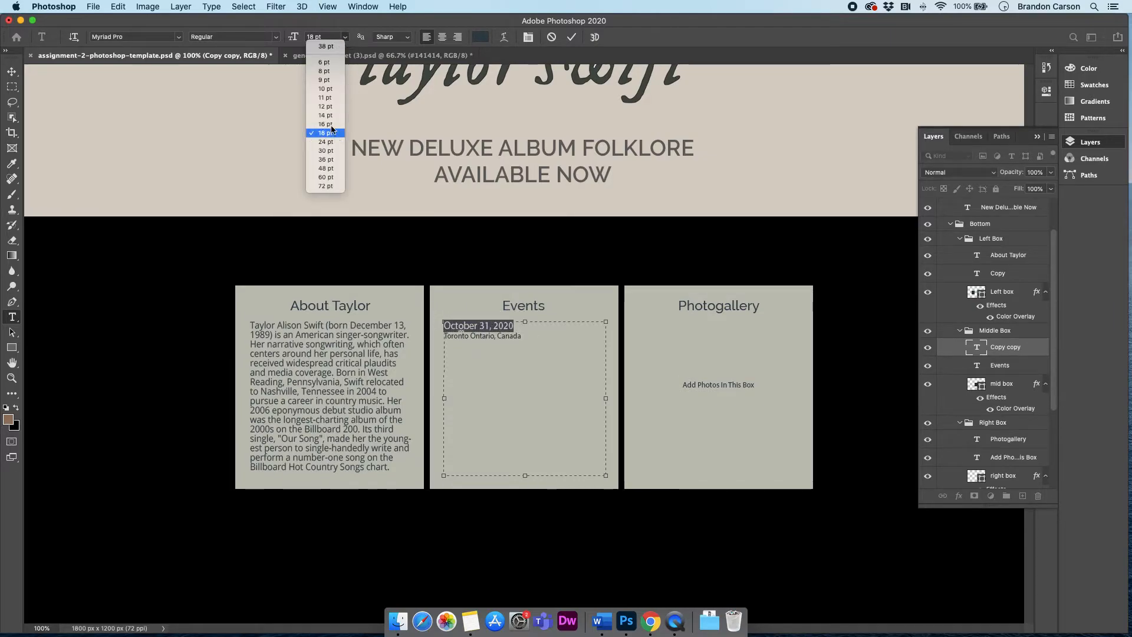
click(314, 36)
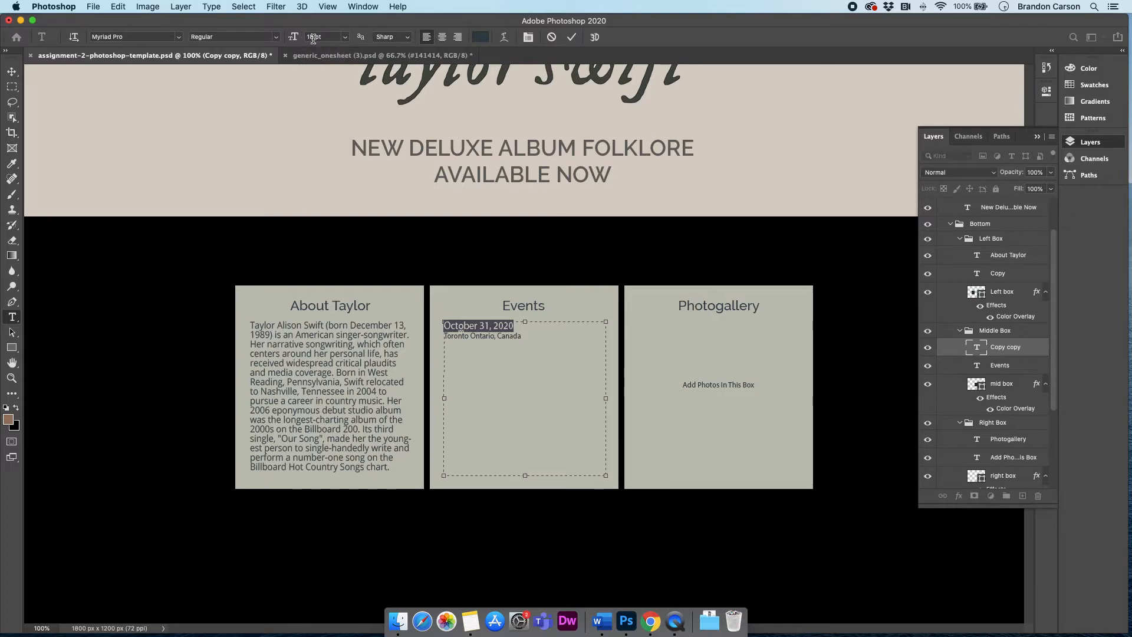
text(20 p)
key(Return)
Step: Set the font size of the "Toronto Ontario, Canada" line in the Events box to 16 pt
drag(521, 336, 433, 336)
click(314, 37)
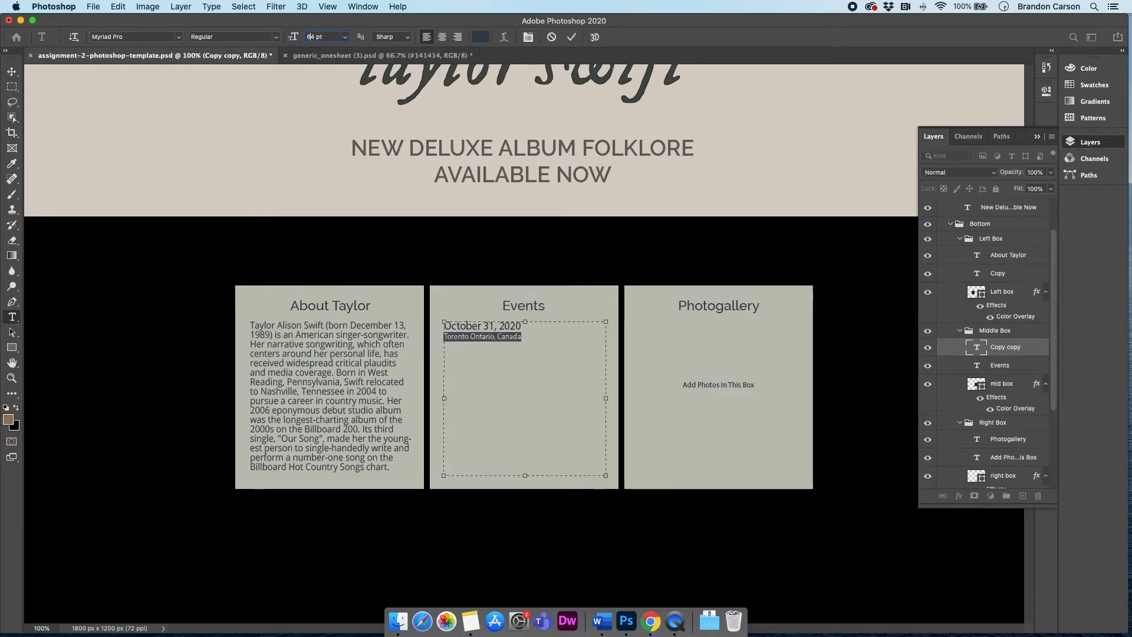
key(BackSpace)
key(BackSpace)
text(16)
key(Return)
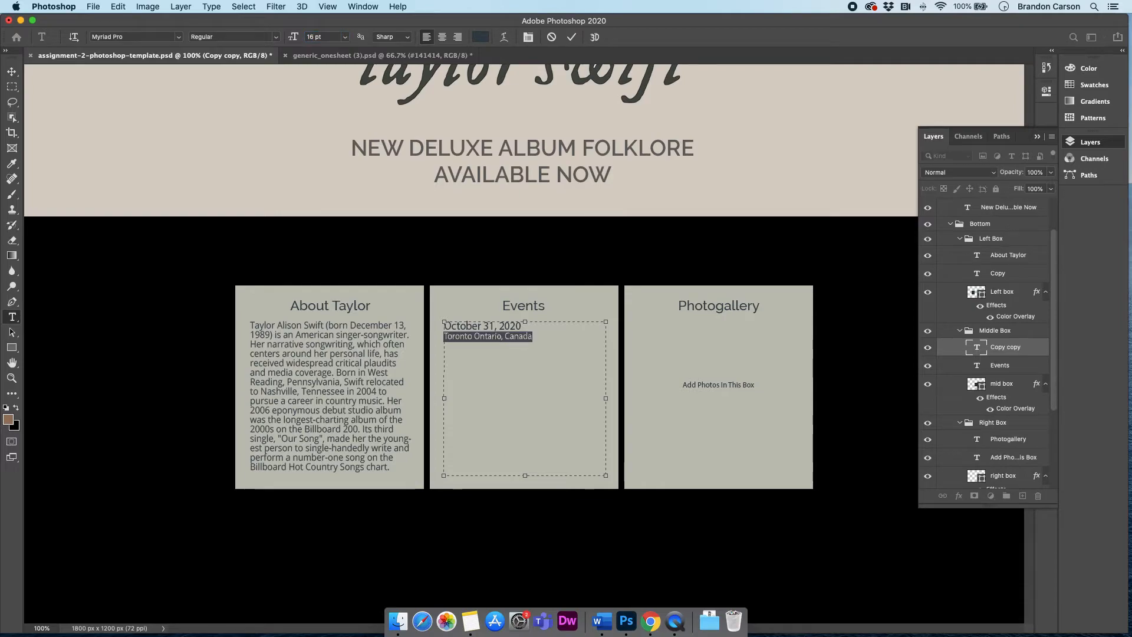
click(513, 334)
click(530, 335)
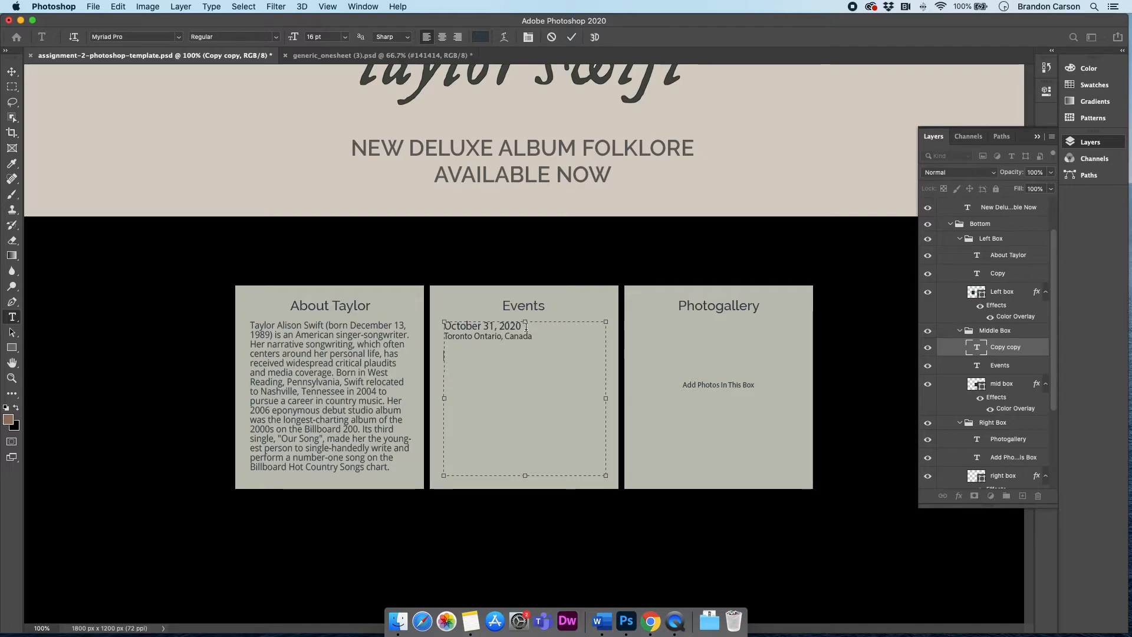
Step: Copy the secondary colour's hex code 98785f from the one-sheet document and return to the template document
click(371, 56)
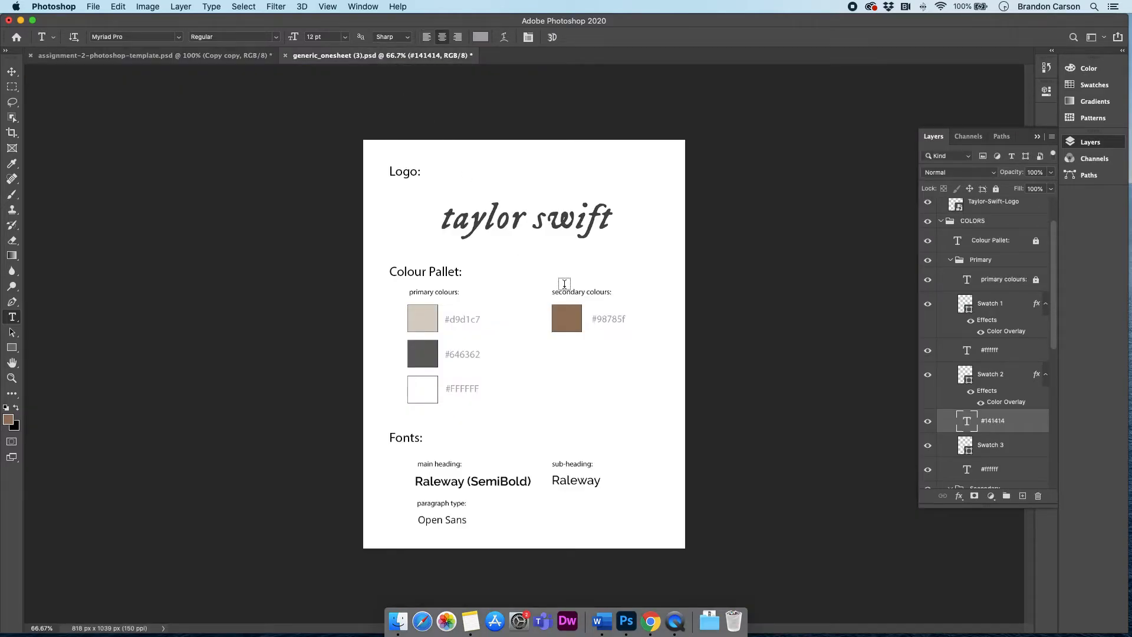
double_click(605, 319)
click(605, 319)
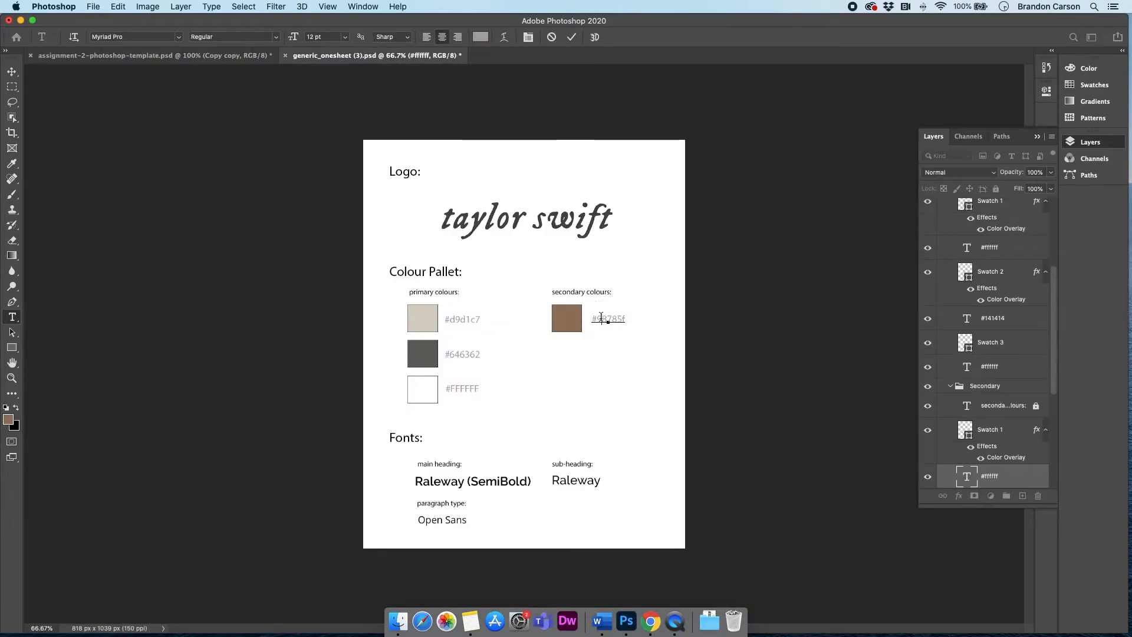
drag(599, 318, 605, 319)
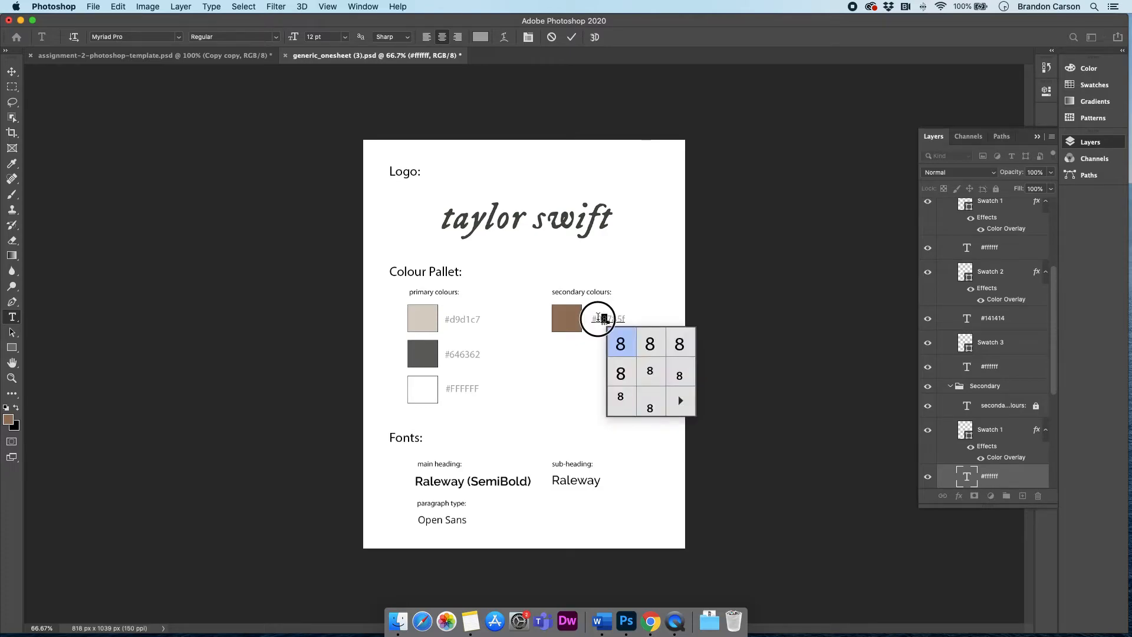
double_click(597, 318)
key(super+c)
key(super+Tab)
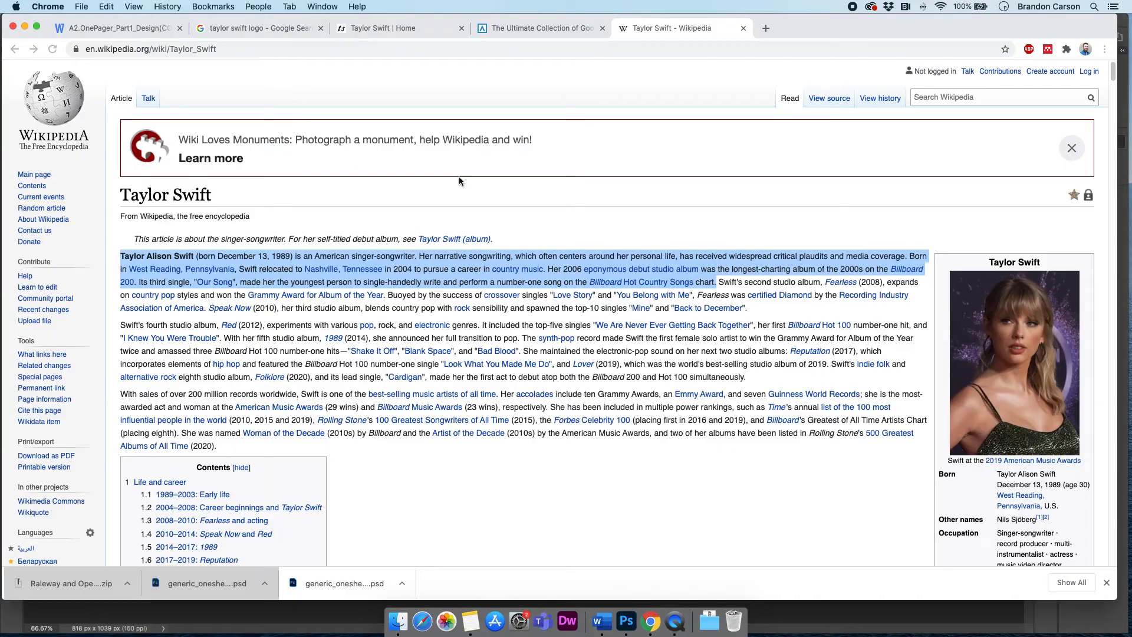
key(super+Tab)
click(201, 59)
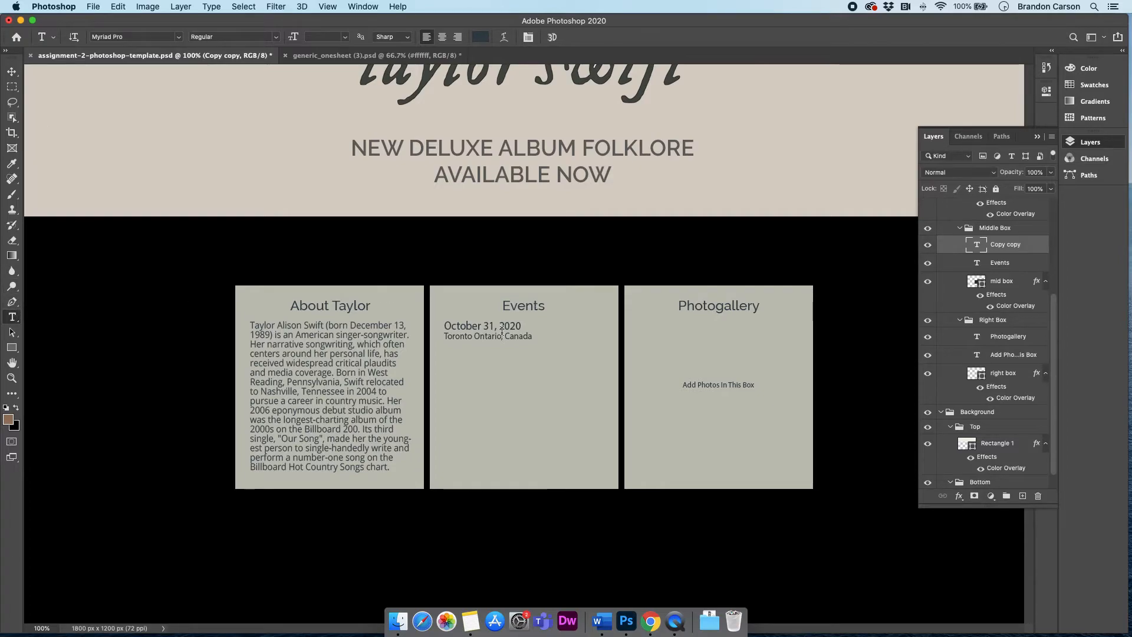
Step: Apply the copied colour 98785f to the "October 31, 2020" line in the Events box
drag(521, 326, 435, 324)
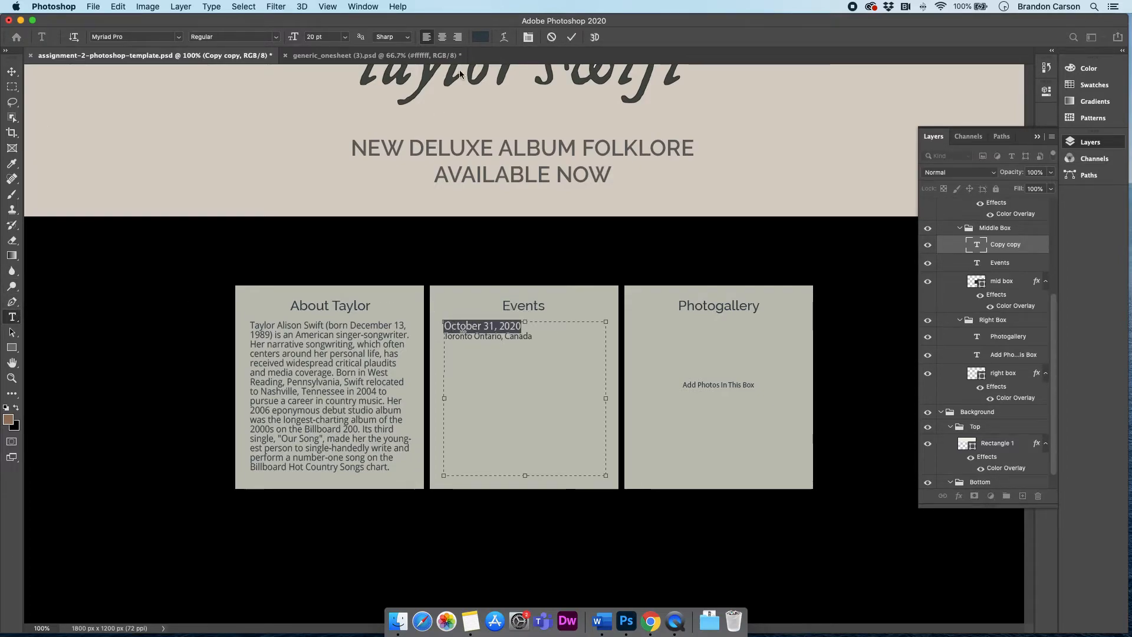
click(481, 37)
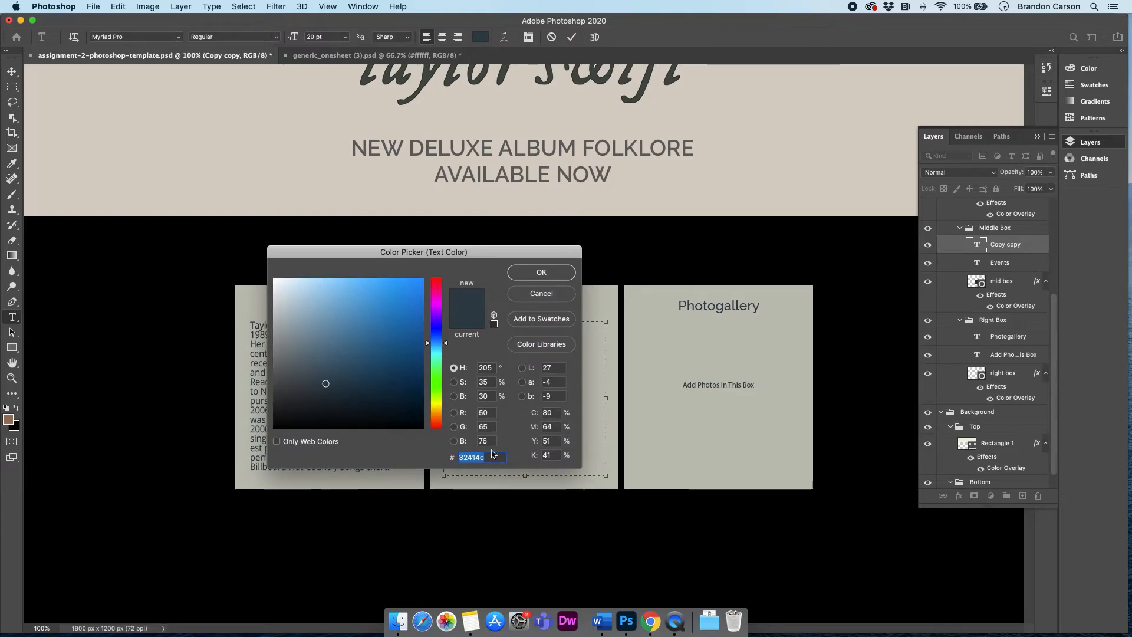
key(super+v)
click(525, 273)
click(499, 327)
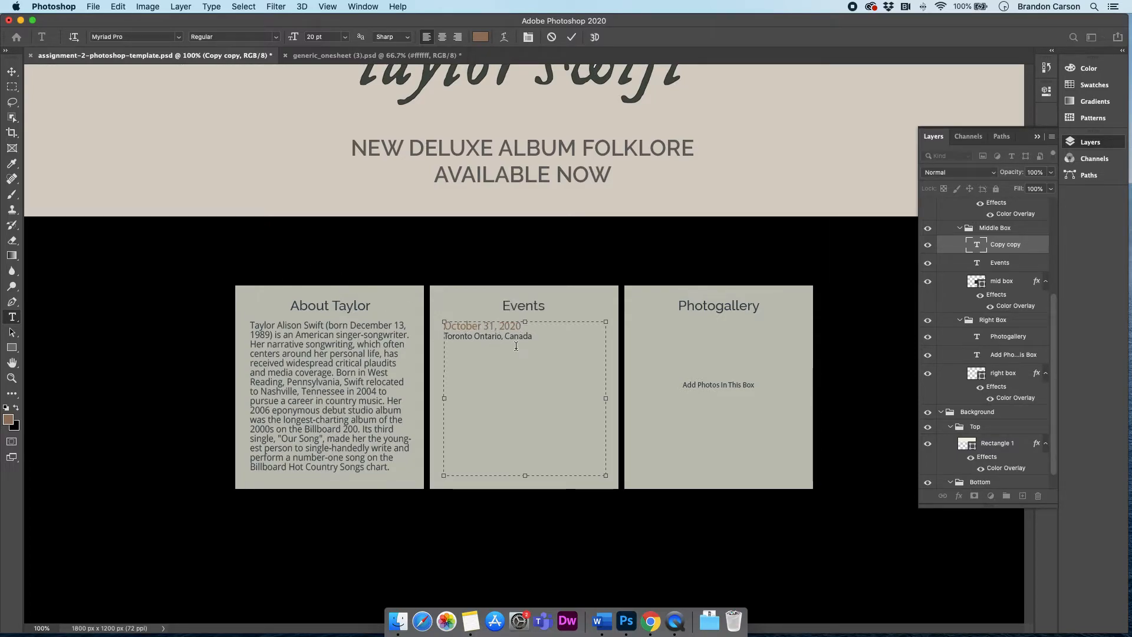
Step: Recolour the "October 31, 2020" line in the Events box to black, 000000, and commit the text edit
drag(505, 328, 434, 325)
click(482, 326)
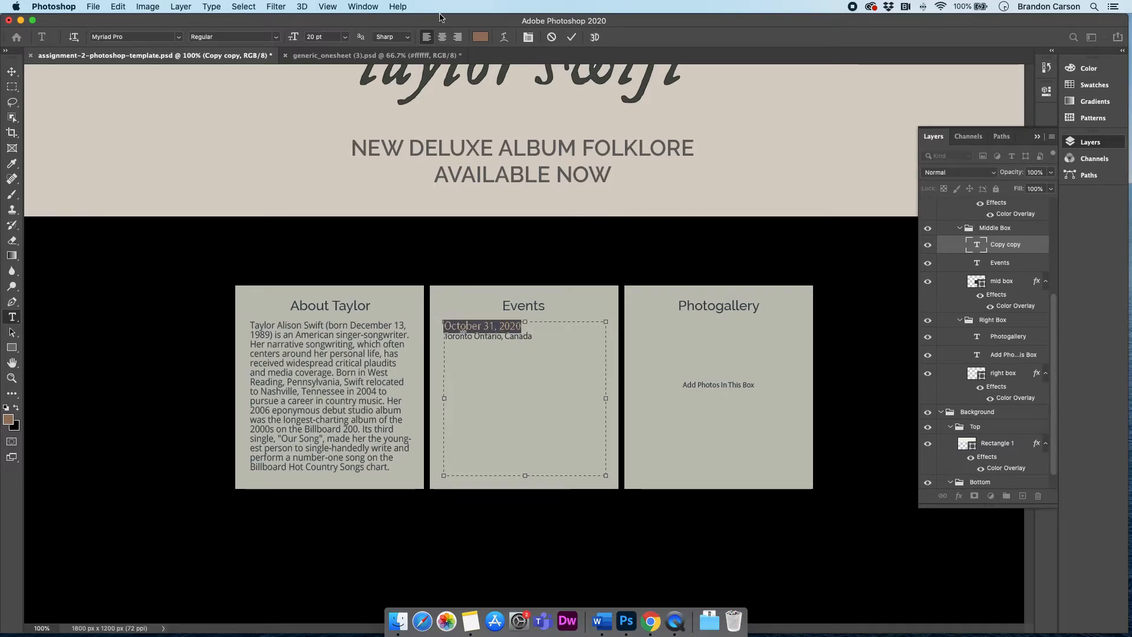
click(481, 37)
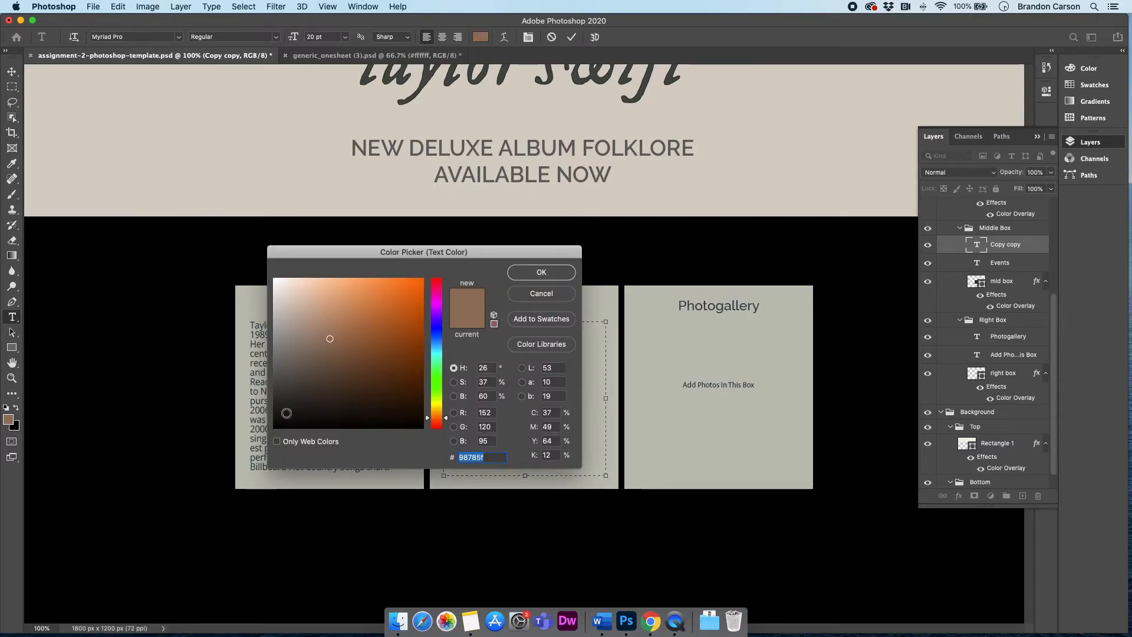
drag(286, 413, 272, 429)
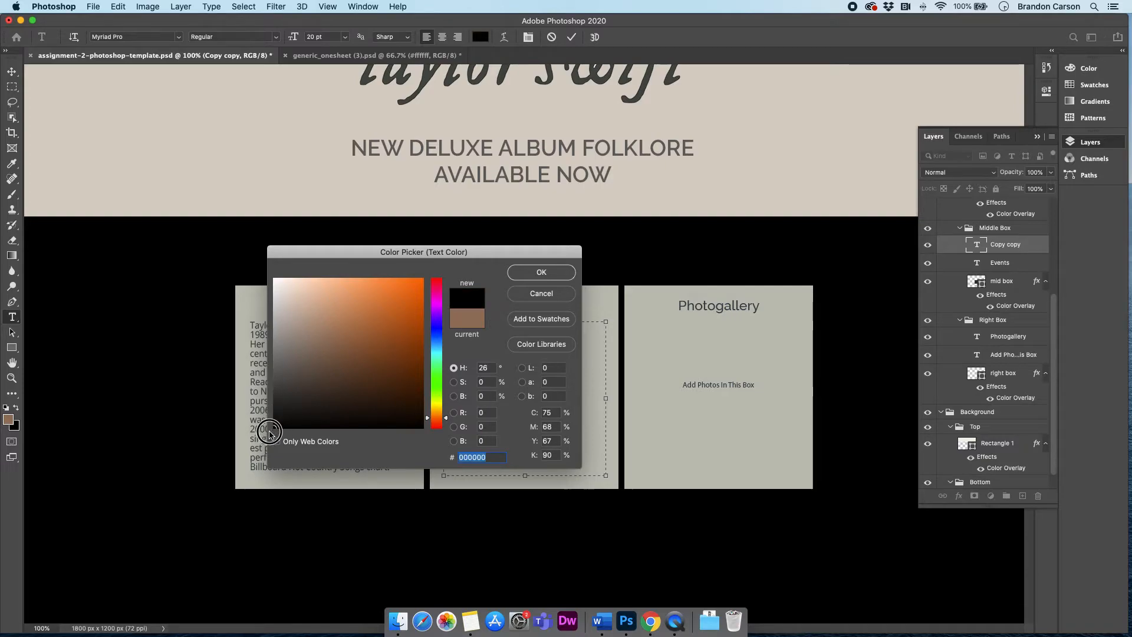
click(540, 272)
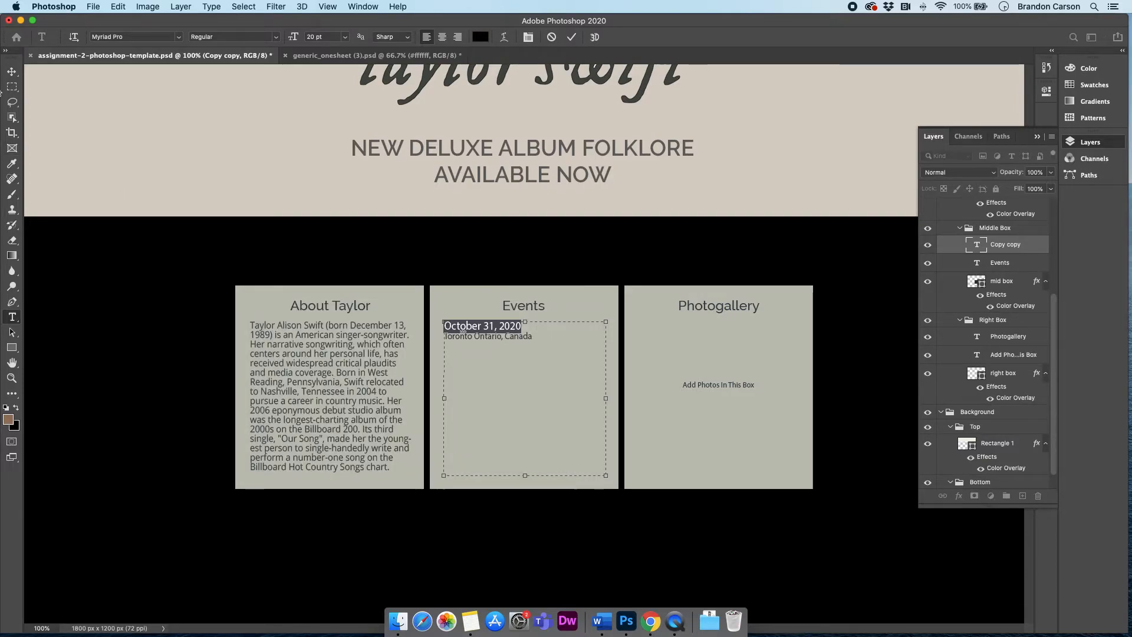
click(12, 71)
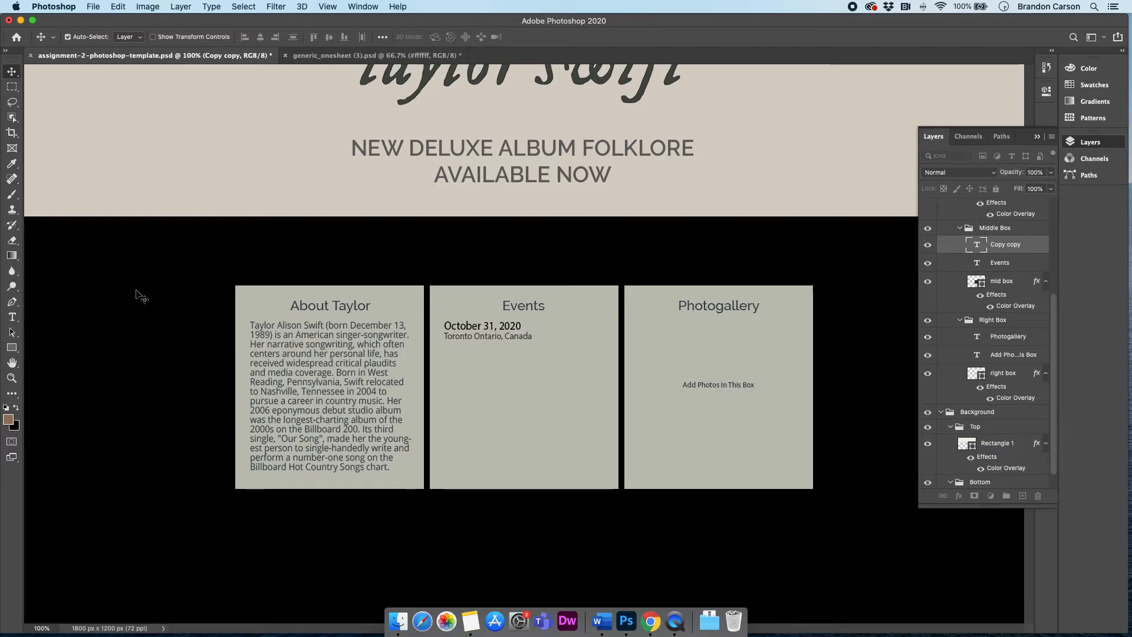
key(t)
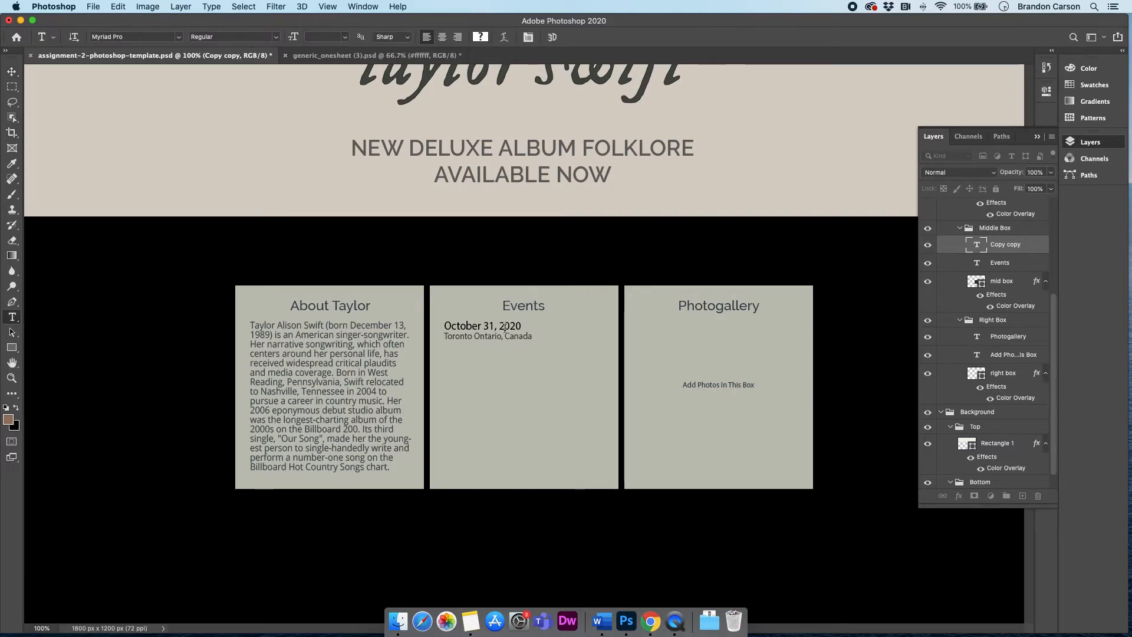
click(529, 336)
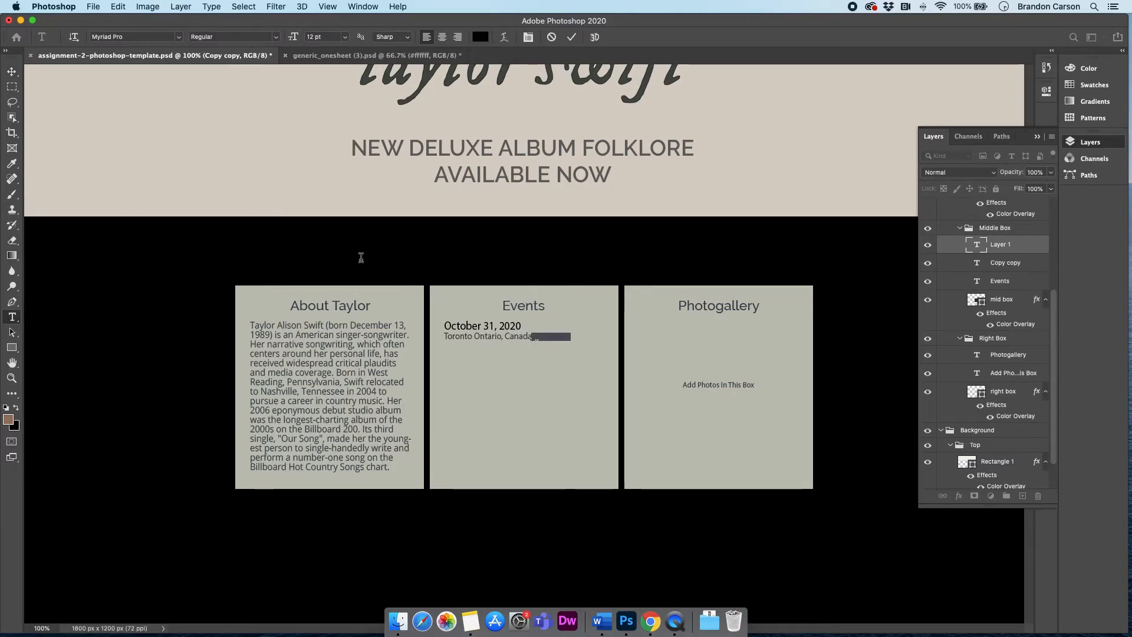
key(Escape)
key(v)
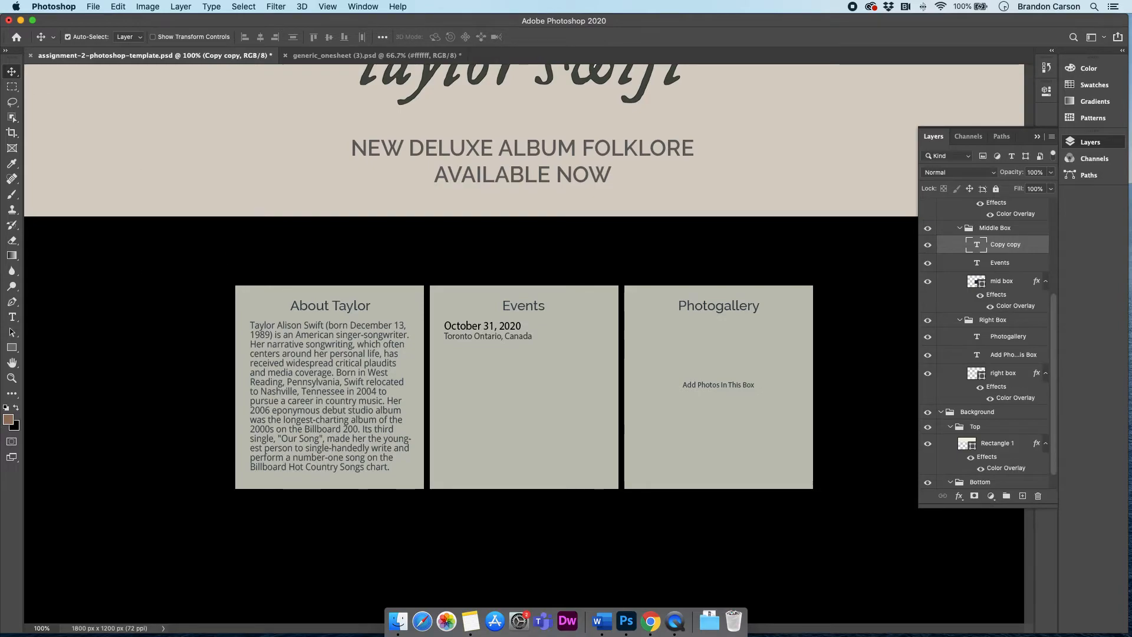
Step: Replace the date on the first line of the Events text with "Toronto Ontario, Canada"
click(10, 316)
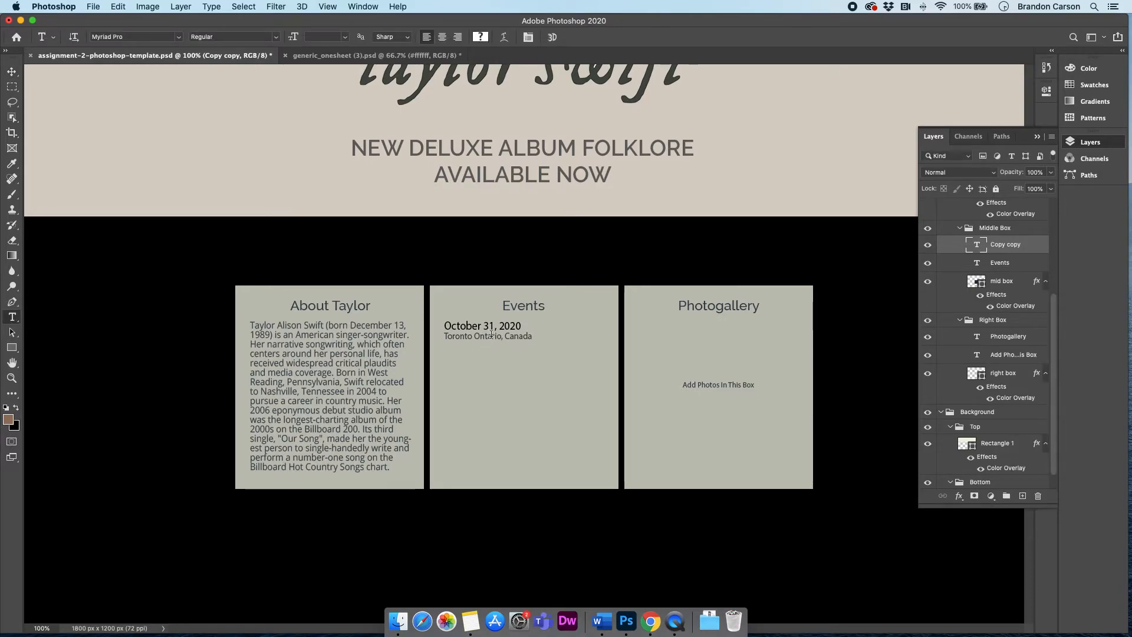
triple_click(462, 334)
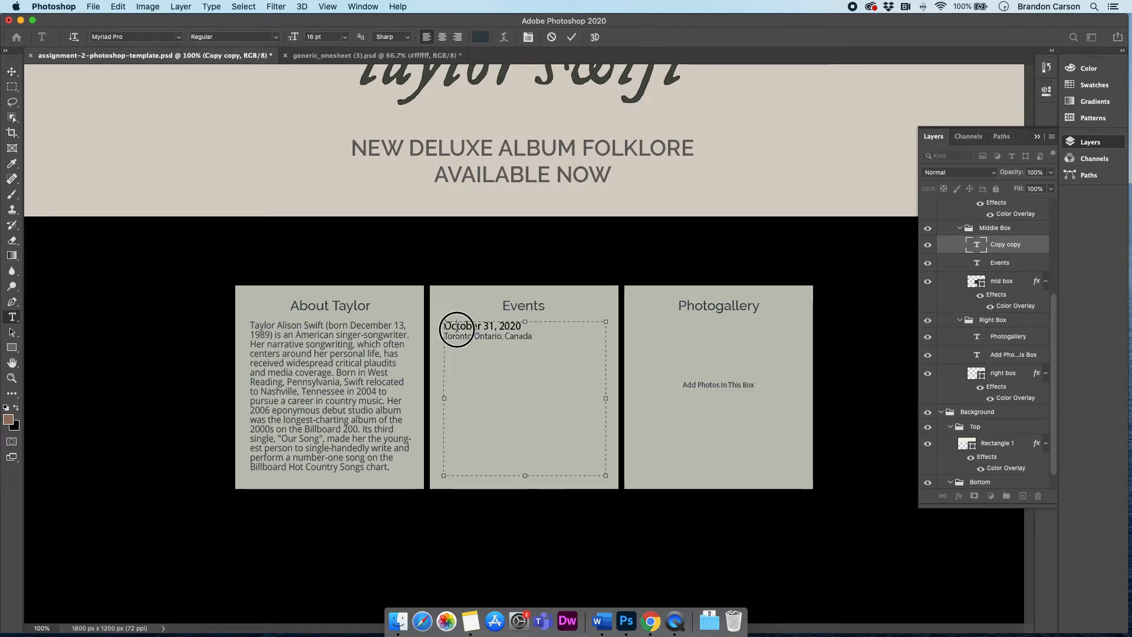
double_click(457, 328)
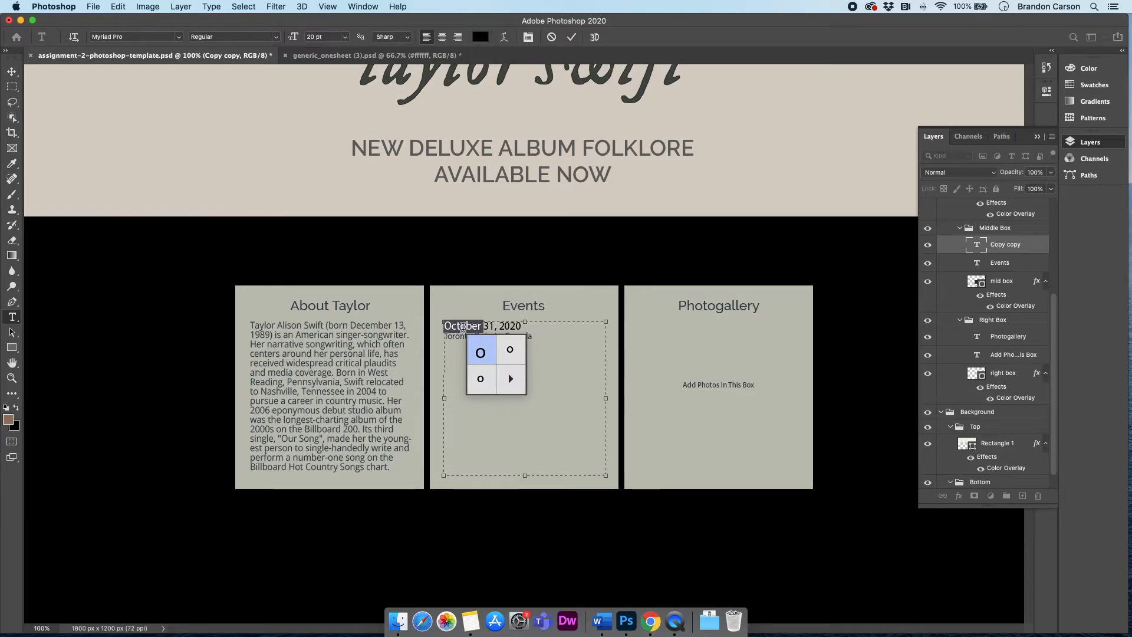
click(501, 326)
triple_click(478, 326)
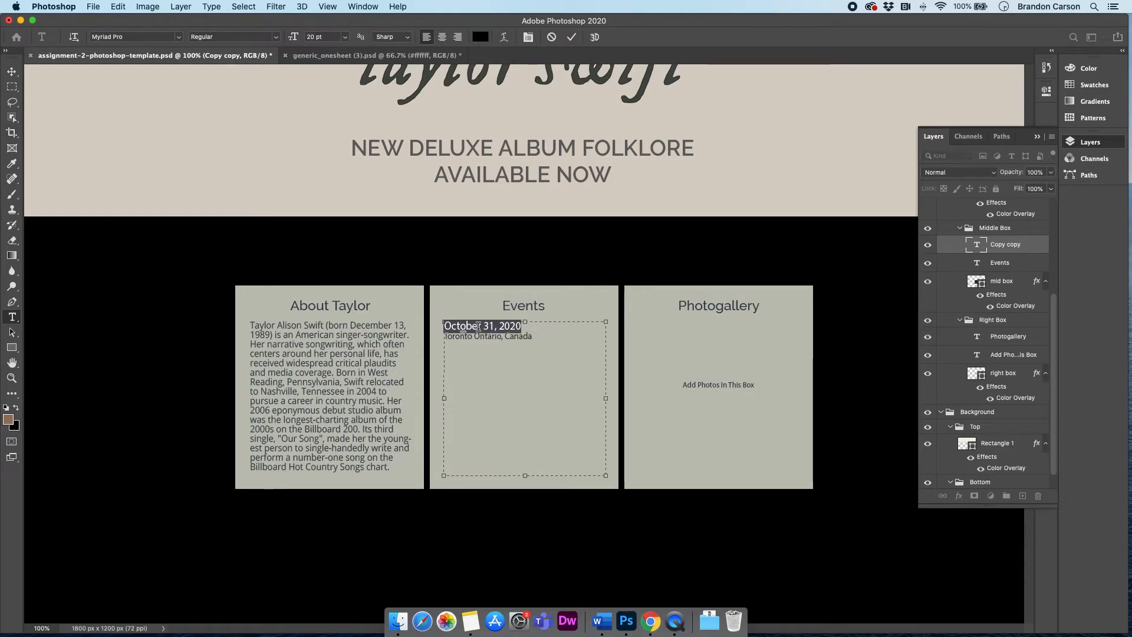
text(Toronto Ontari)
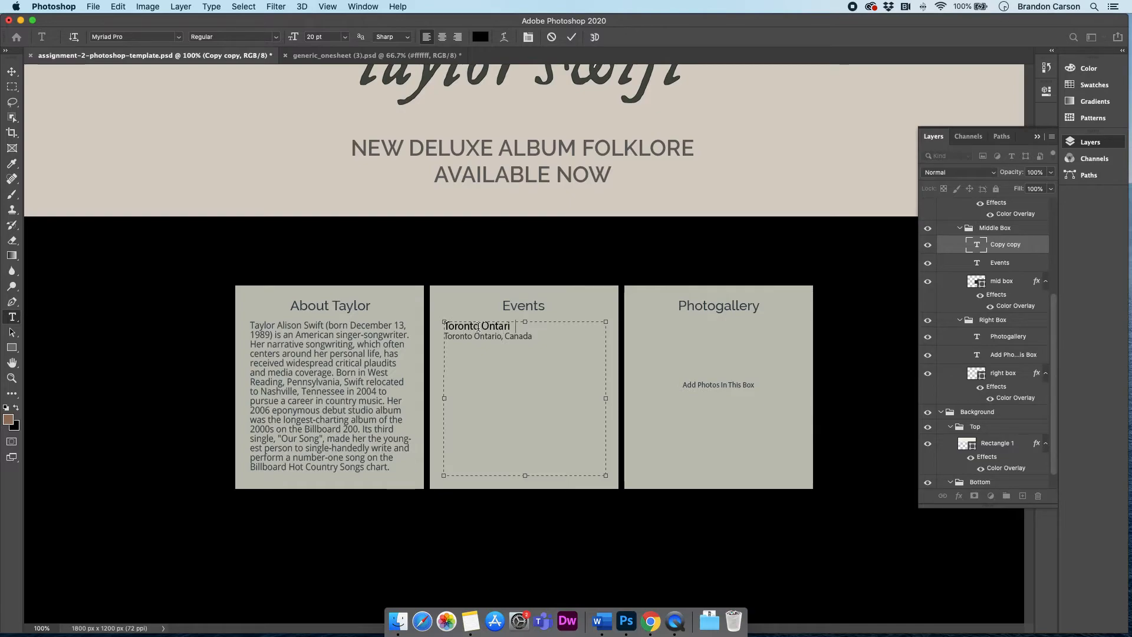
text(o, Canada)
Step: Replace the second line of the Events text with the date "October 27, 2020"
key(Down)
text(=)
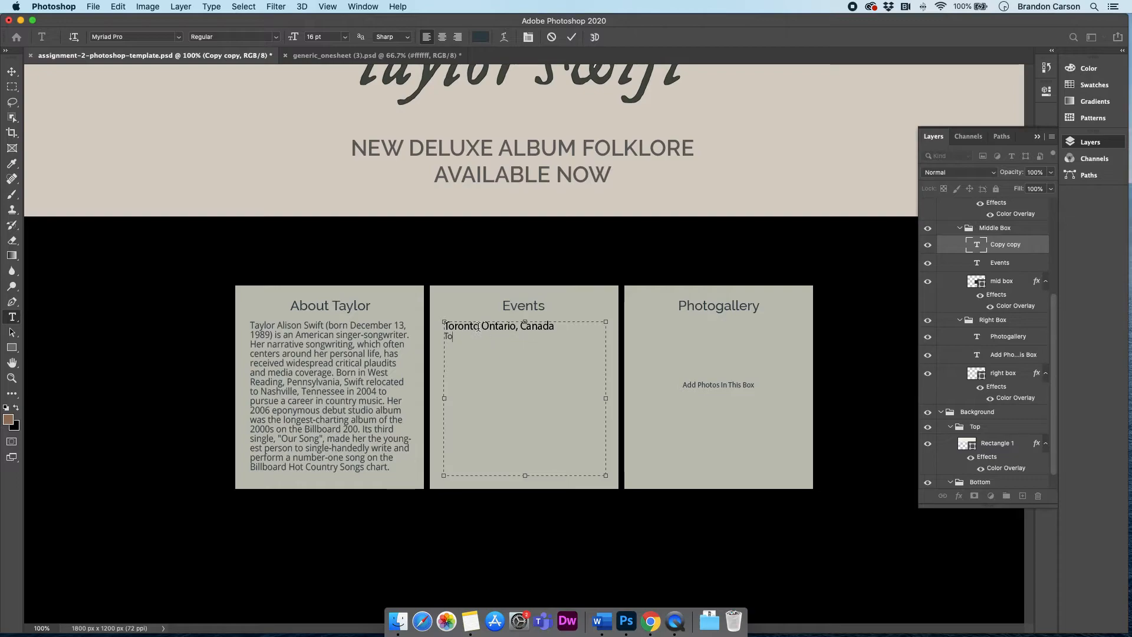
text(October)
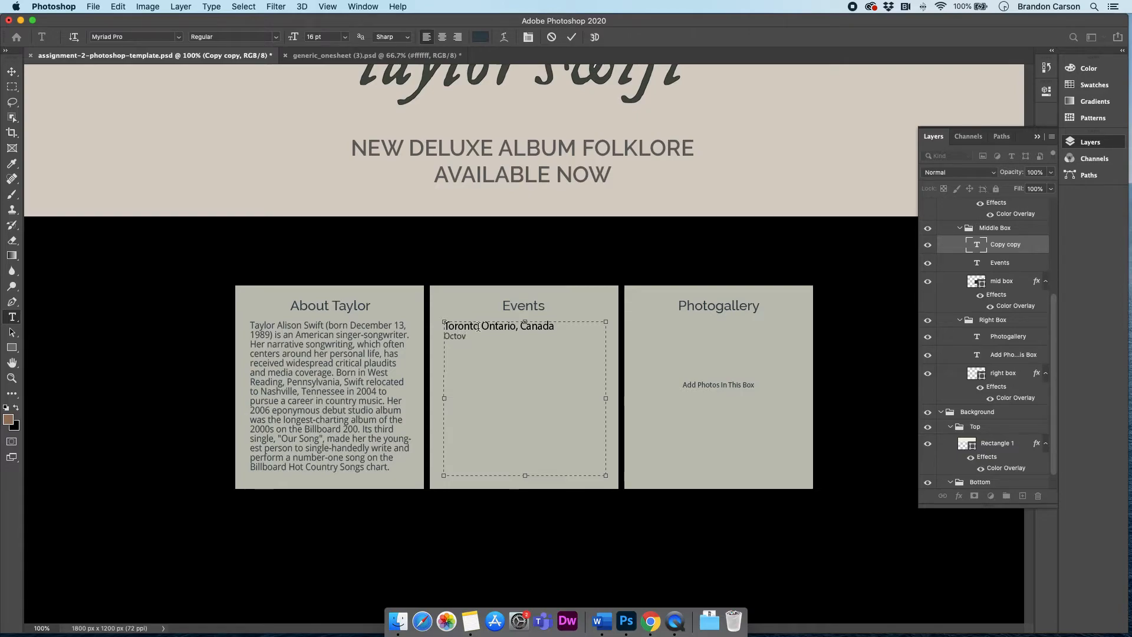
text( 3 )
text( 2020)
double_click(478, 335)
text(7)
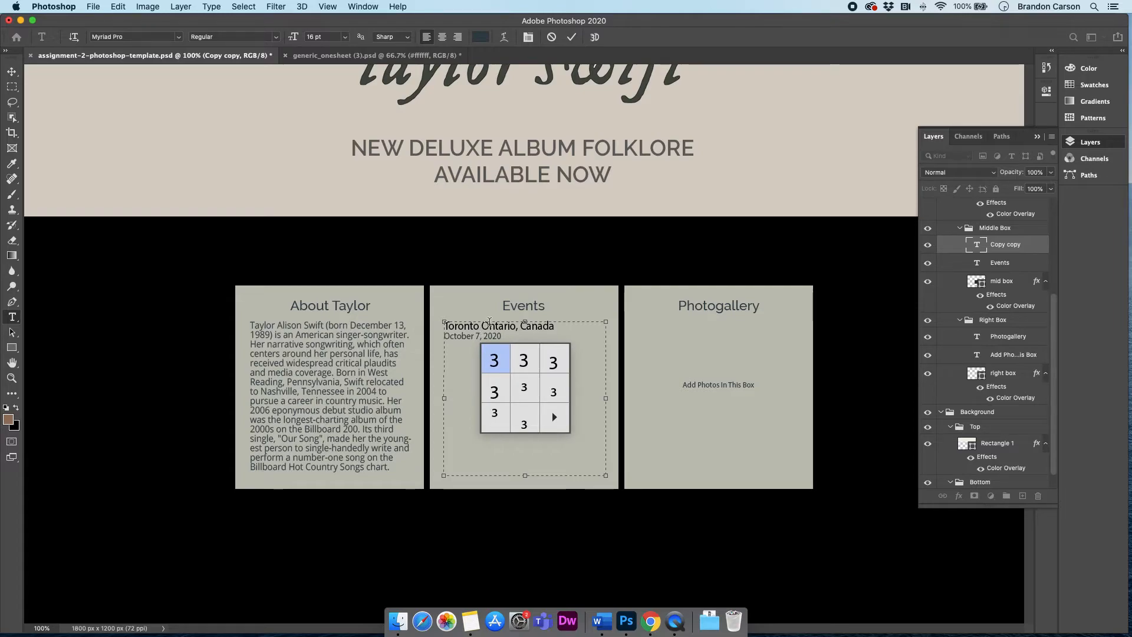
click(476, 336)
text(2)
Step: Copy the two-line Toronto event entry and paste it three more times below, separated by blank lines
drag(508, 338, 444, 324)
key(super+c)
key(Right)
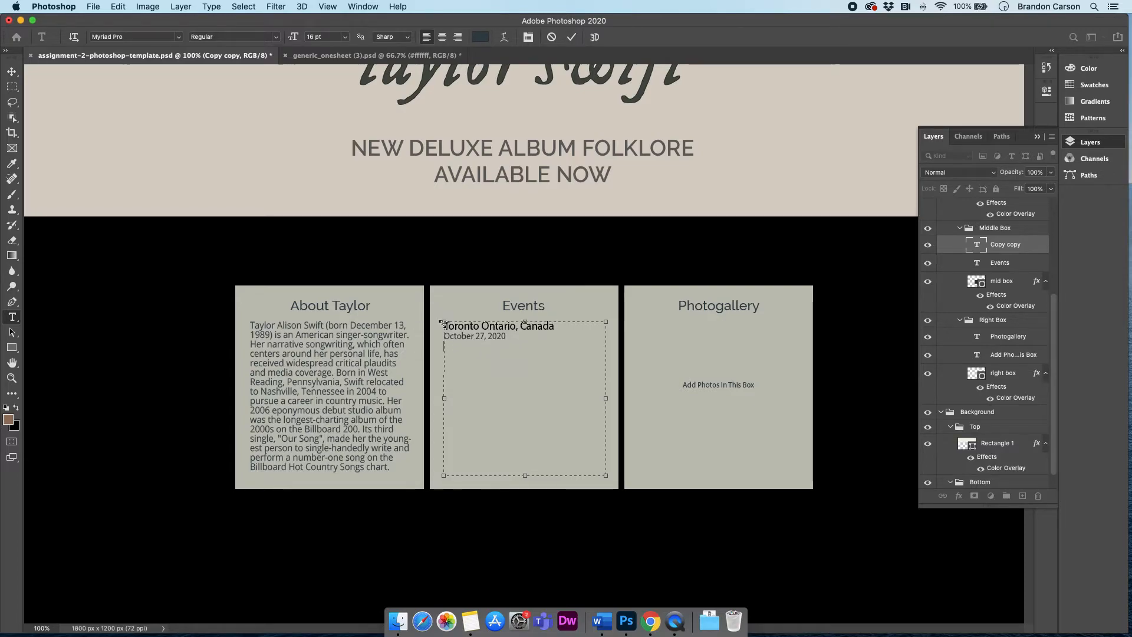
key(Return)
key(super+v)
key(Return)
key(super+v)
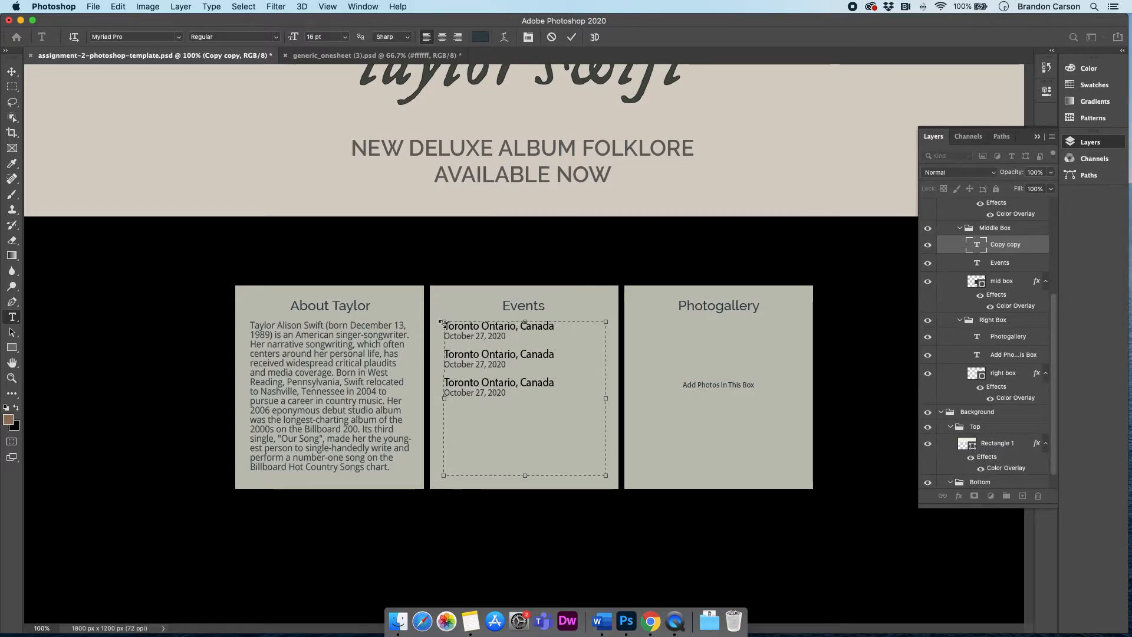
key(super+v)
Step: Change the date of the second event entry to "October 28, 2020"
double_click(458, 354)
click(496, 363)
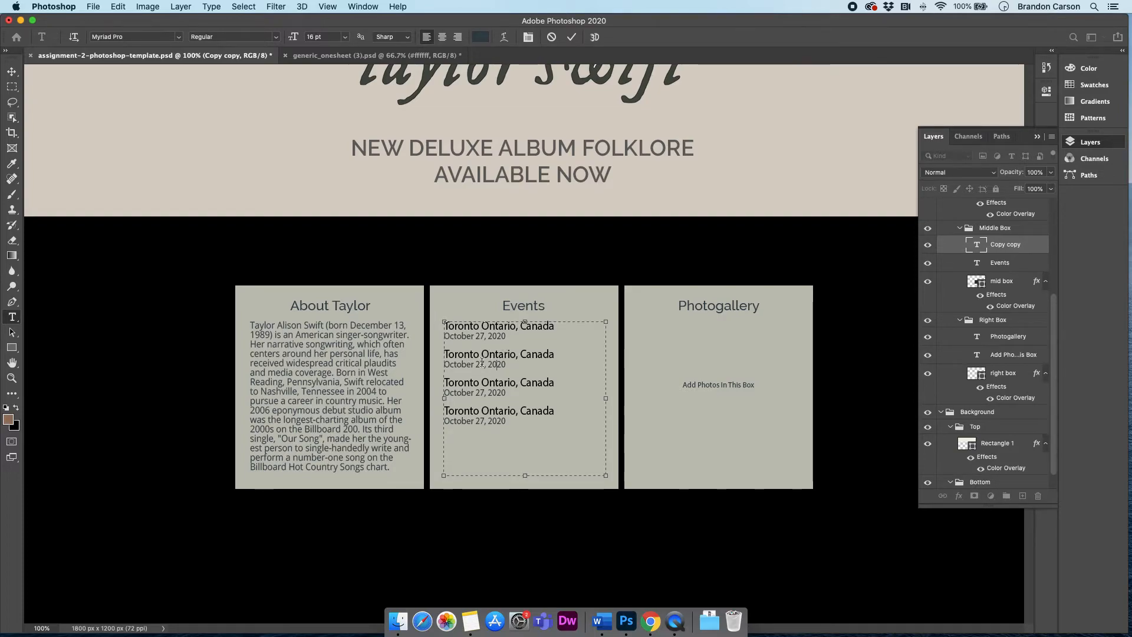
key(BackSpace)
text(8)
Step: Change the third event entry's city to Ottawa and its date to "October 29, 2020"
click(463, 383)
double_click(462, 382)
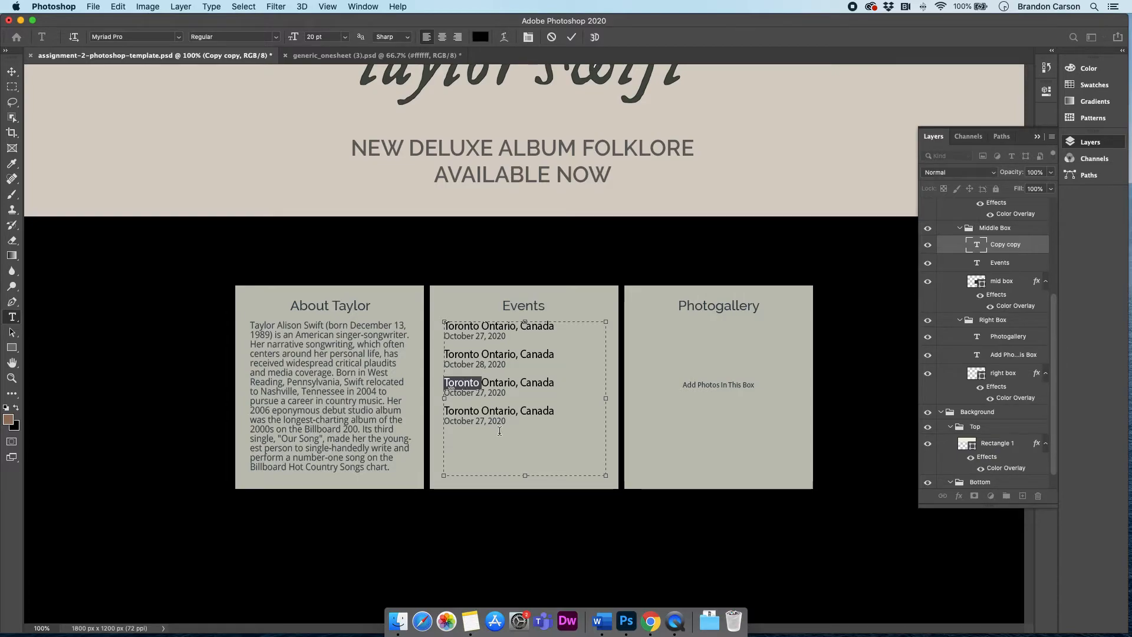
text(Ottaw)
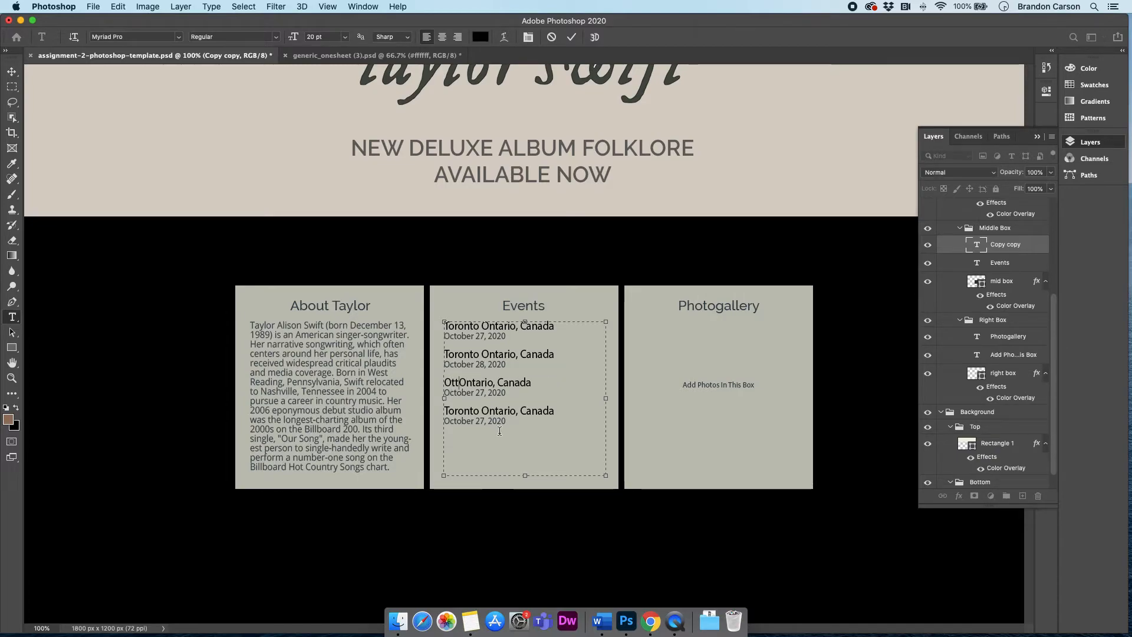
text(a)
key(Down)
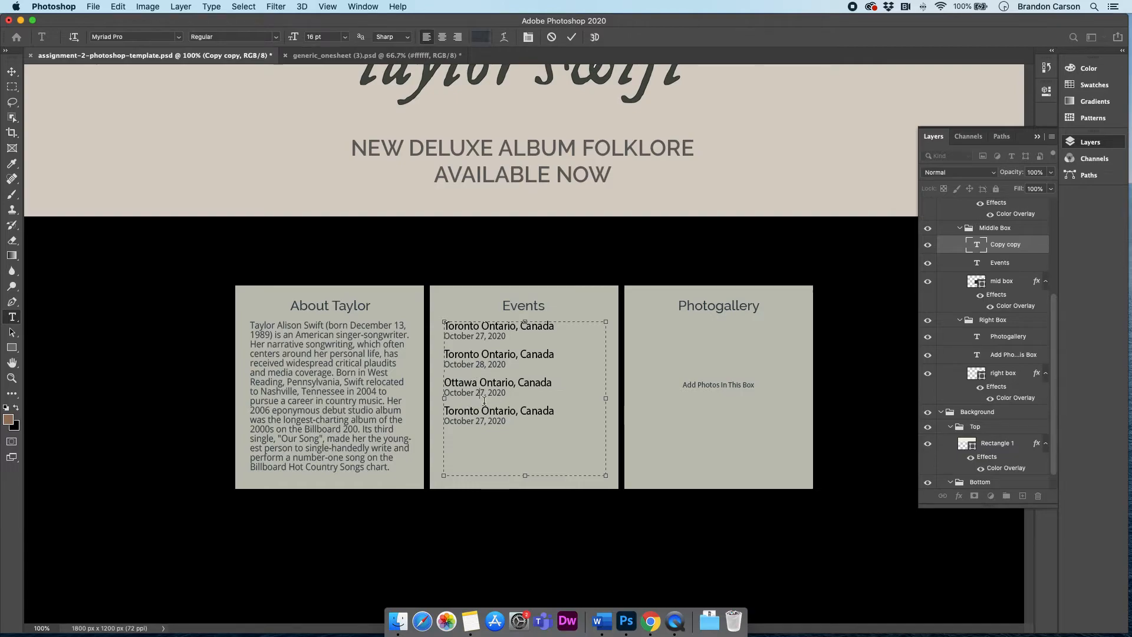
key(Delete)
text(9)
Step: Change the fourth event entry's city to Montreal and its province to Quebec
double_click(456, 411)
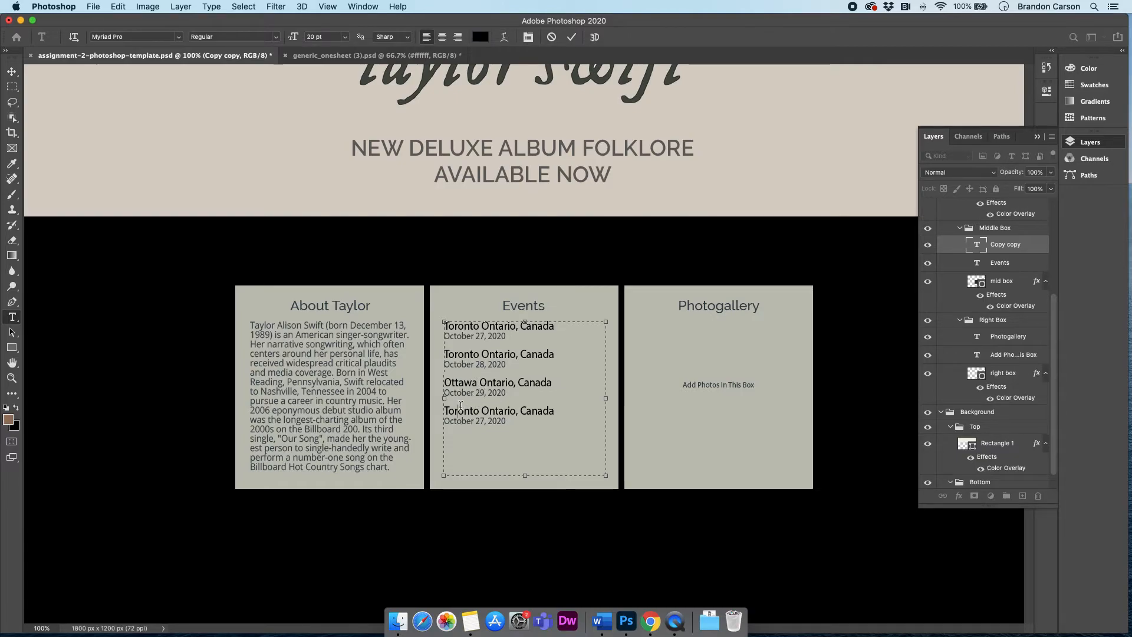
text(Montreal)
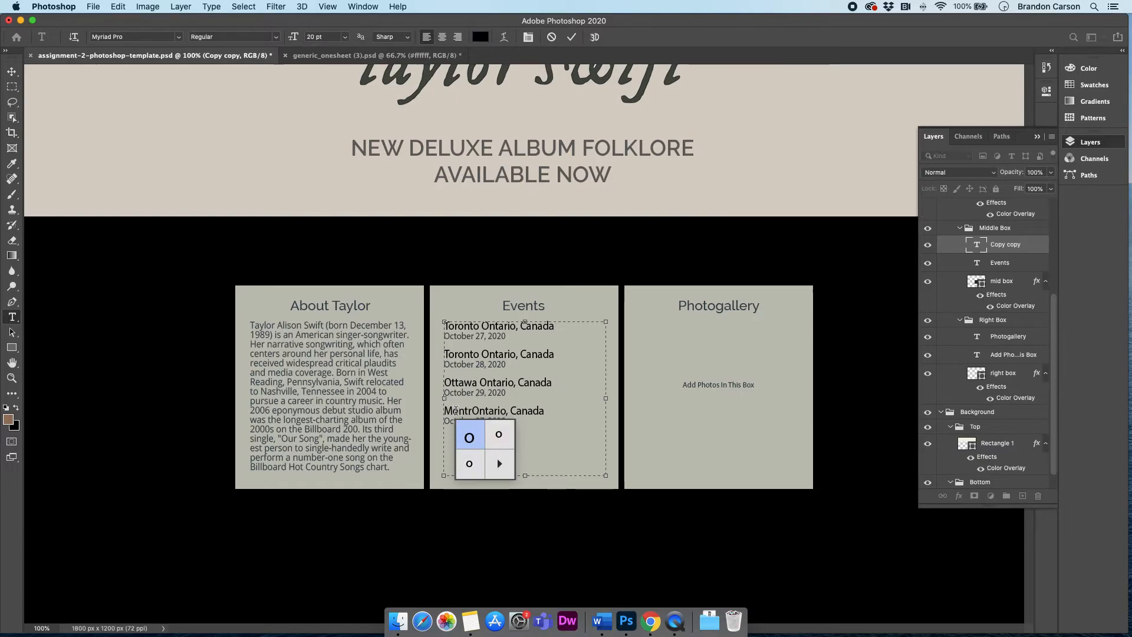
triple_click(499, 410)
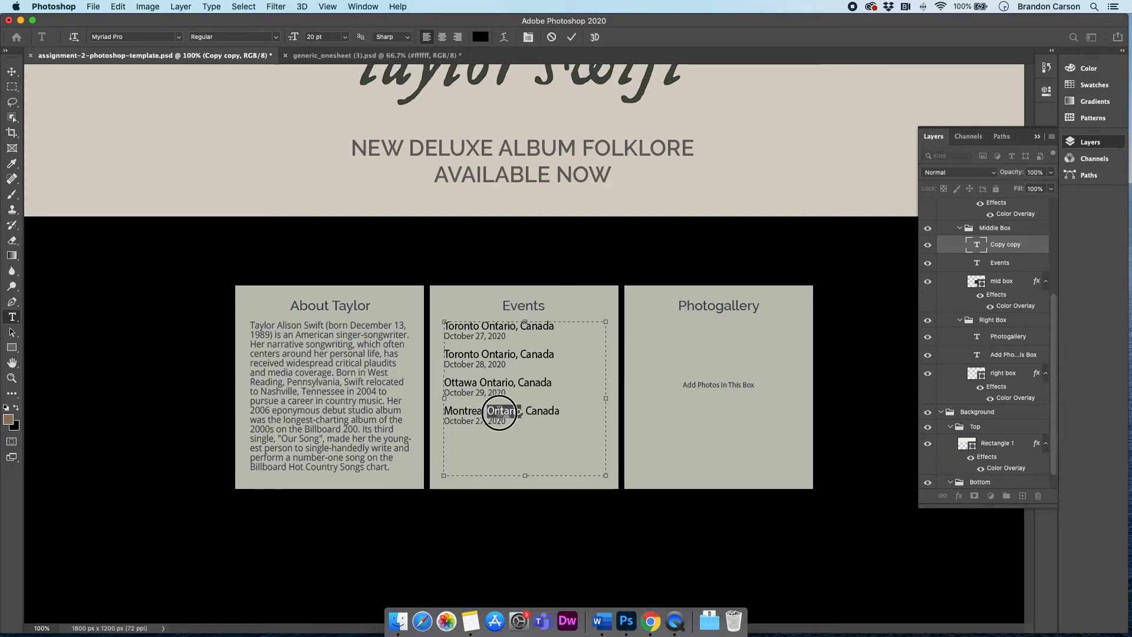
click(499, 412)
double_click(499, 411)
text(Quebec)
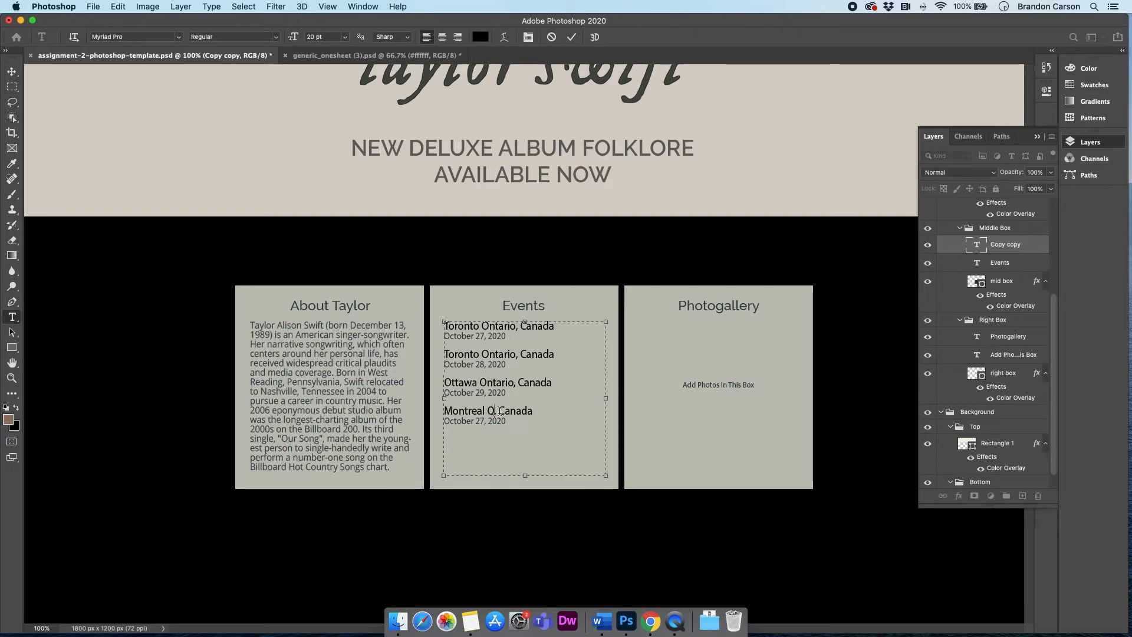
Step: Change the fourth event entry's date to "October 30, 2020" and finish editing the Events text
click(508, 421)
click(478, 425)
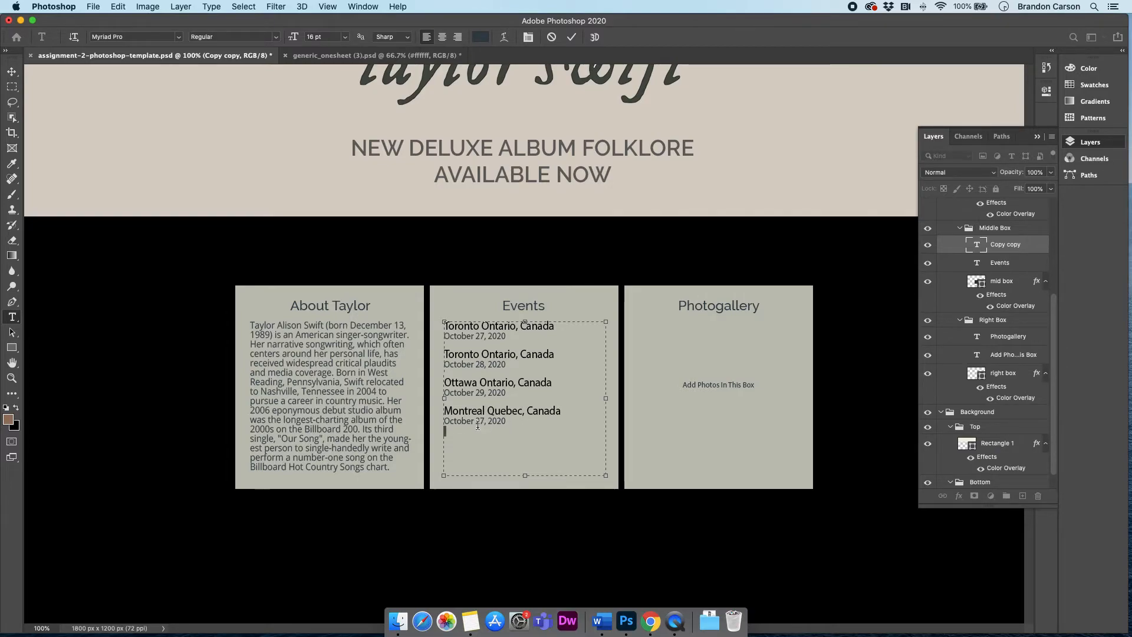
drag(477, 422, 484, 422)
text(0)
text(3)
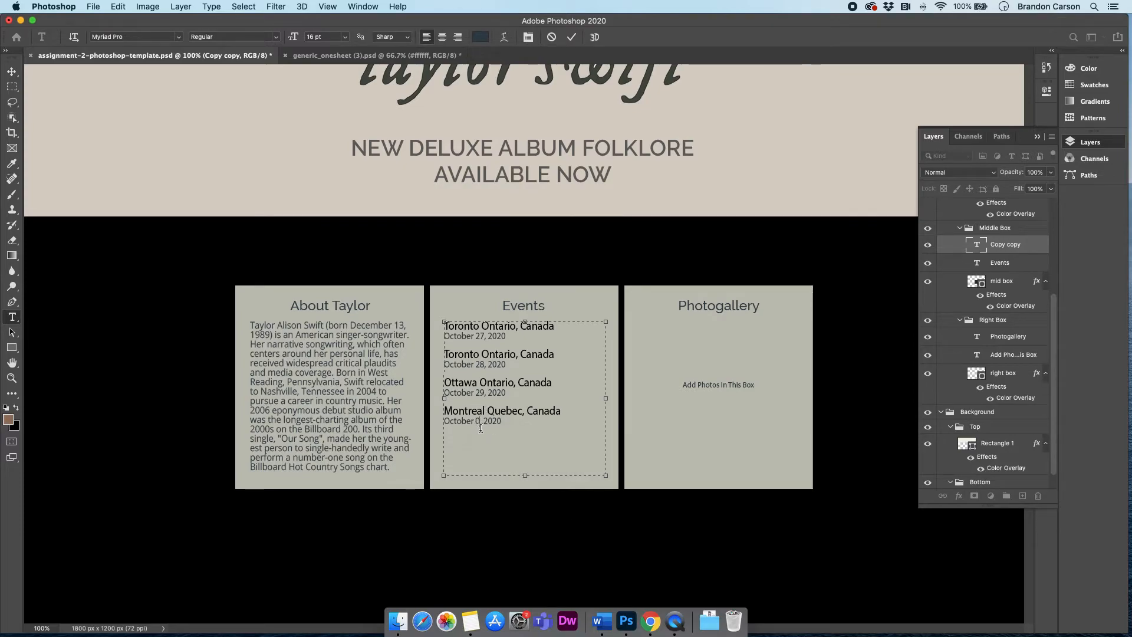
click(12, 72)
click(116, 332)
scroll(285, 347, up, 10)
scroll(286, 348, down, 10)
key(super+minus)
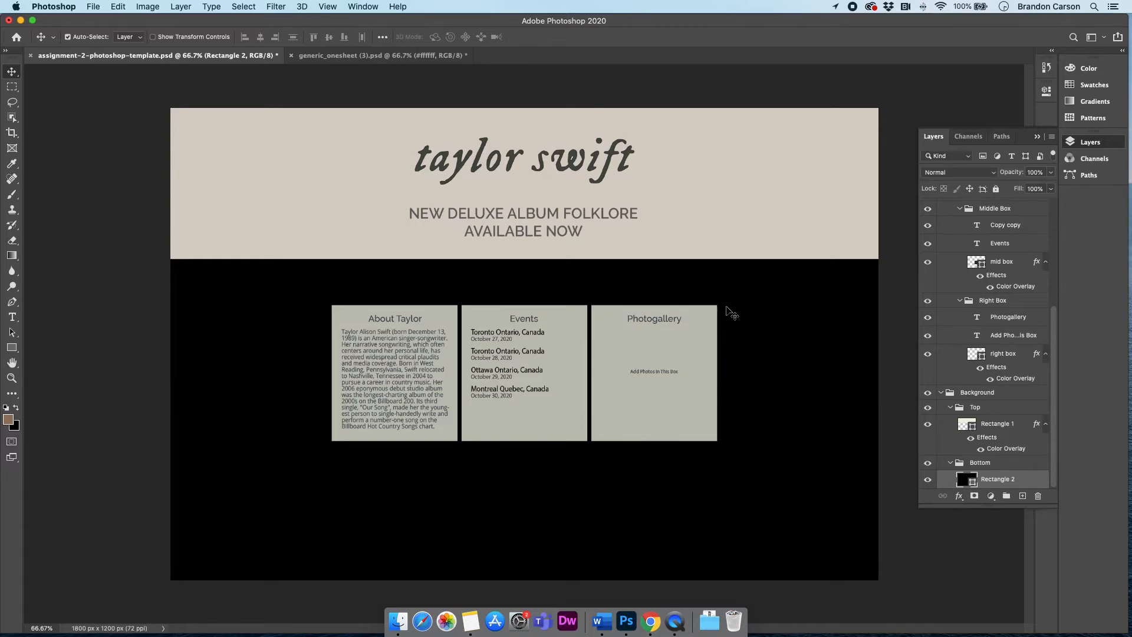
Step: Switch to Finder and open the six photos taylor-1 through taylor-6 from the raw folder in Photoshop
click(394, 632)
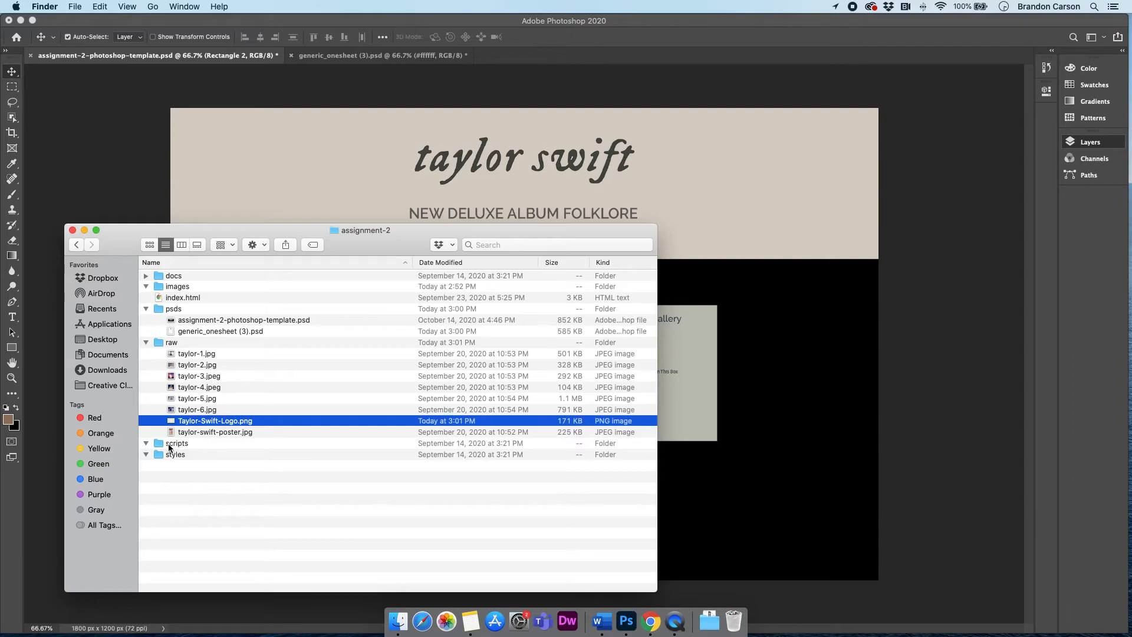
click(198, 364)
click(195, 355)
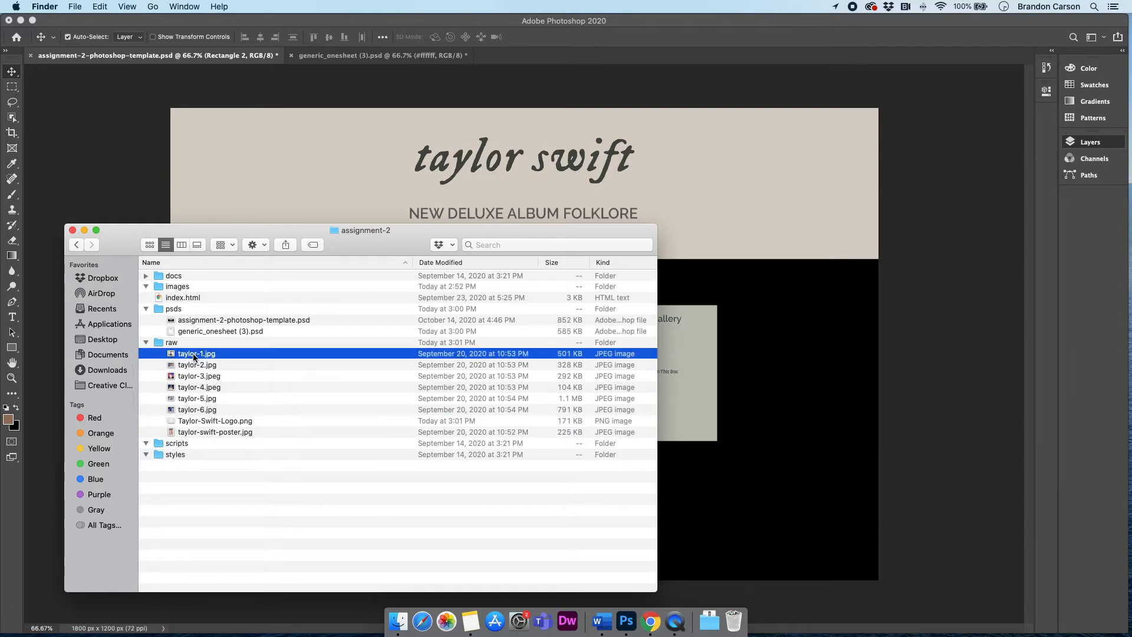
shift+click(198, 410)
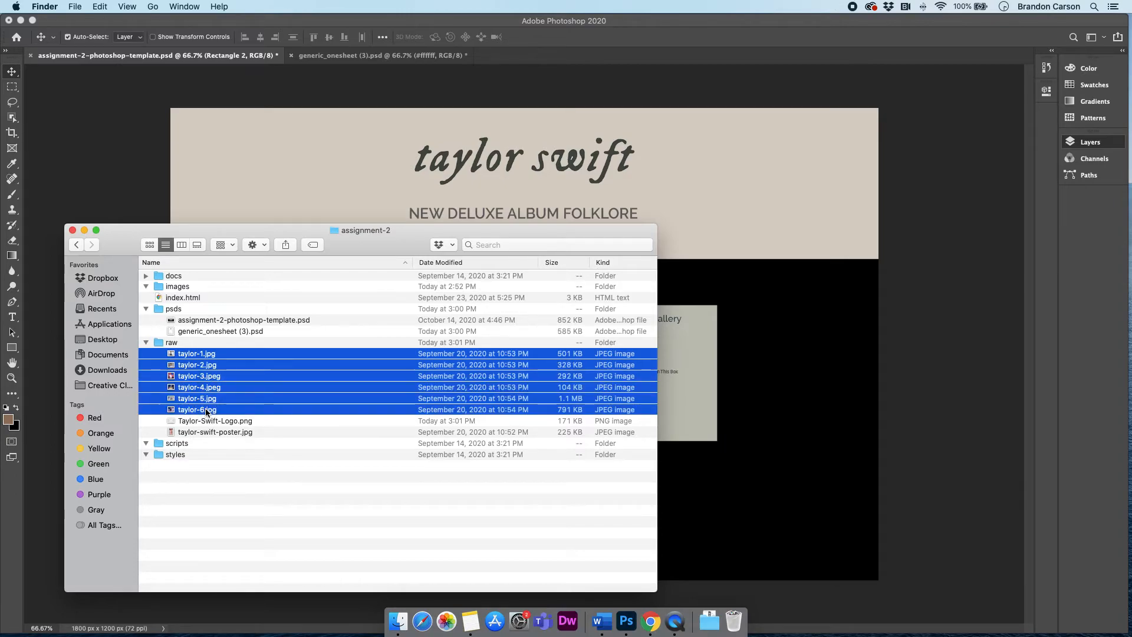
drag(201, 389, 630, 631)
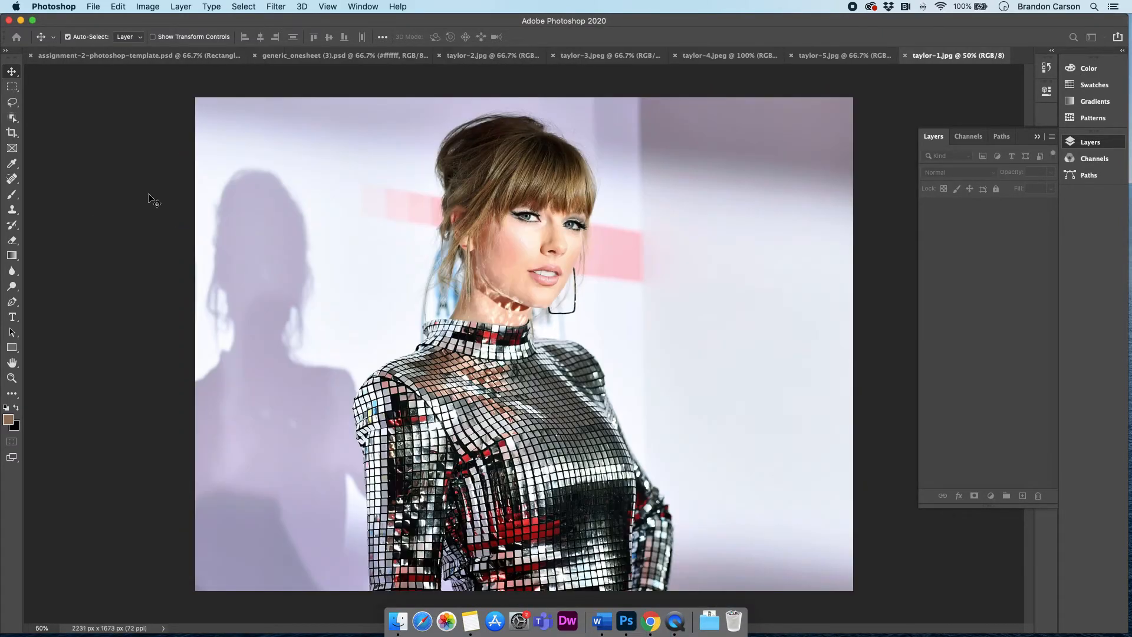
key(super+Tab)
key(super+Tab)
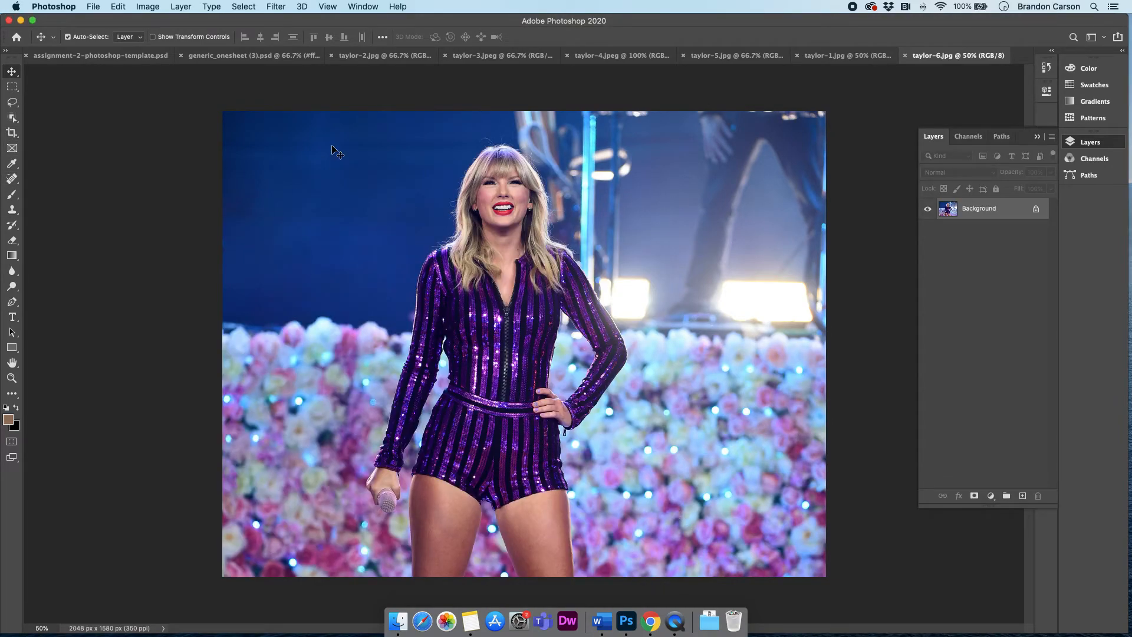
Step: In the assignment-2 template, show the guides and rulers and set the ruler origin at the upper-left guide intersection of the Photogallery photo area
click(100, 55)
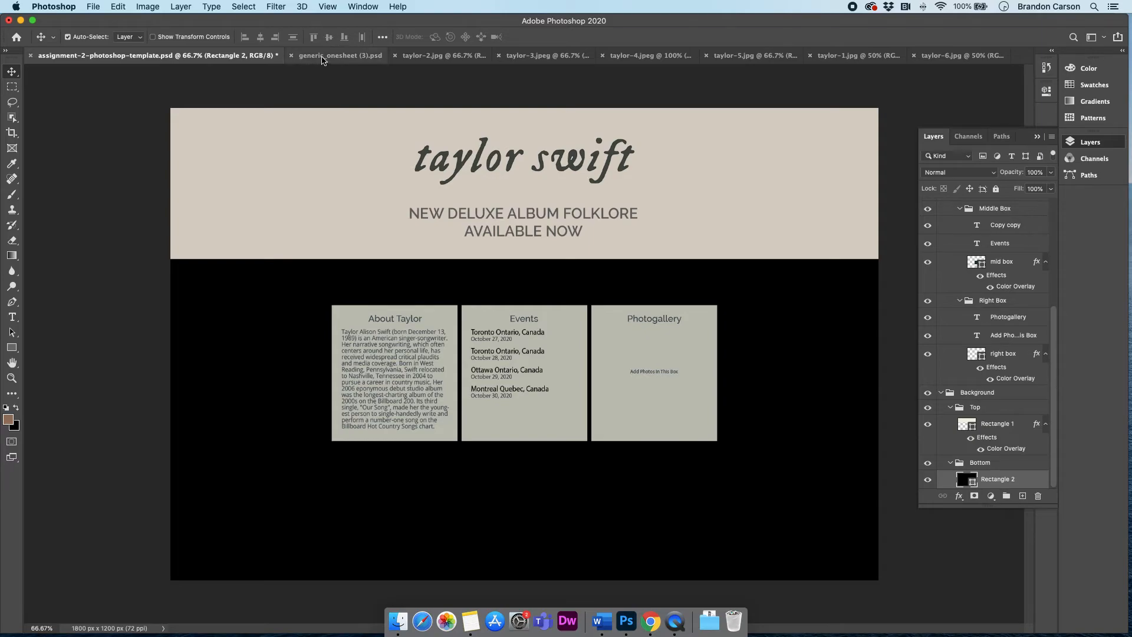
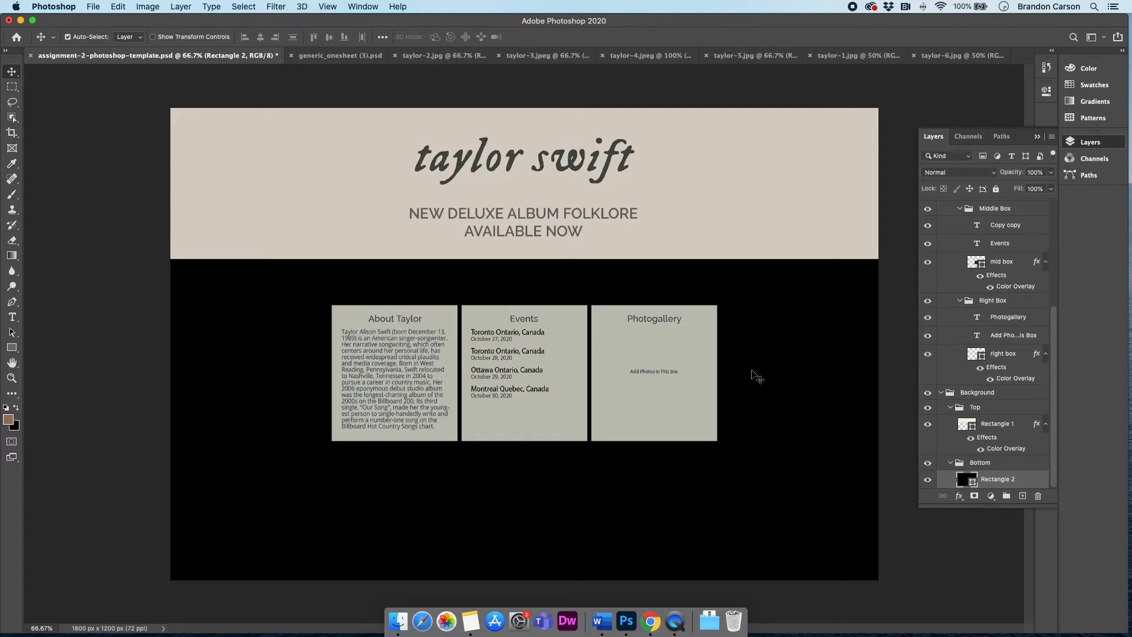
click(318, 5)
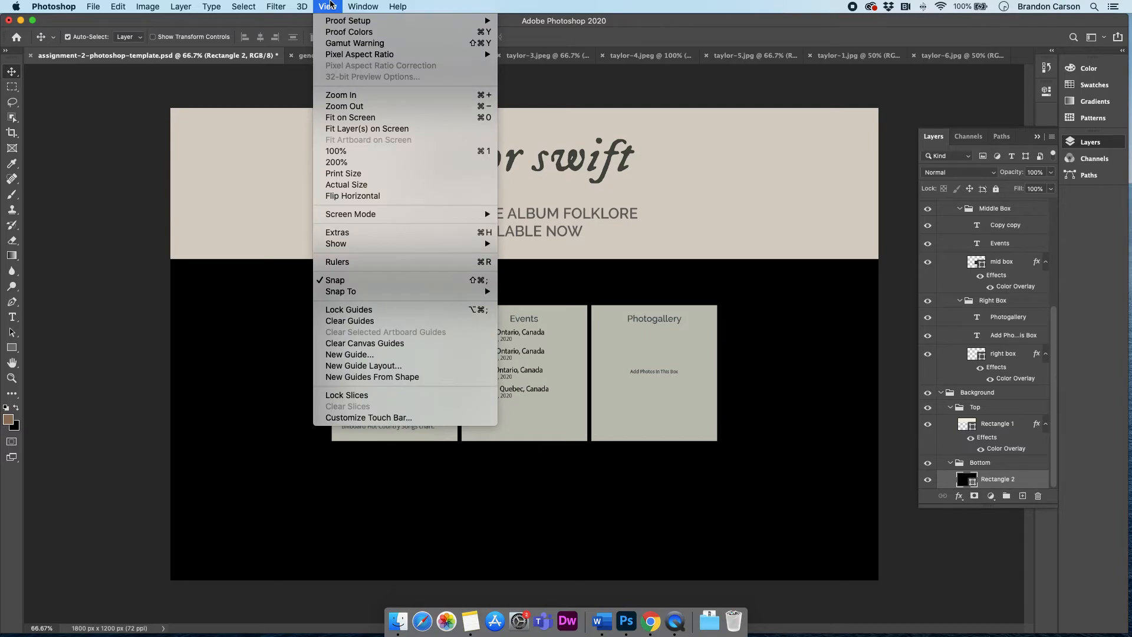
click(398, 232)
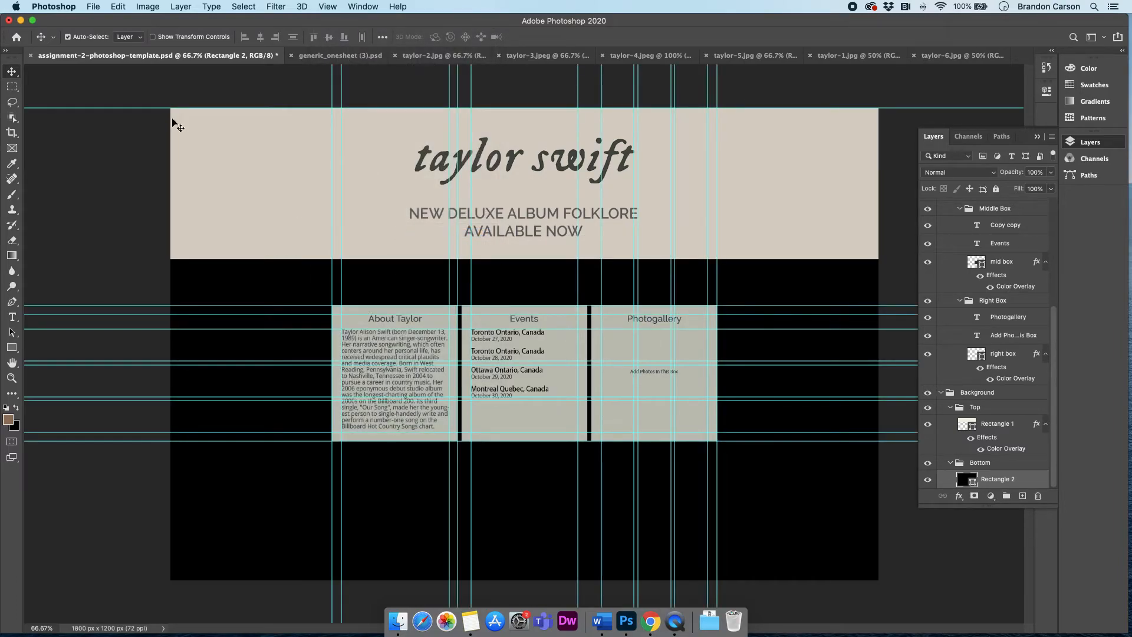
click(328, 8)
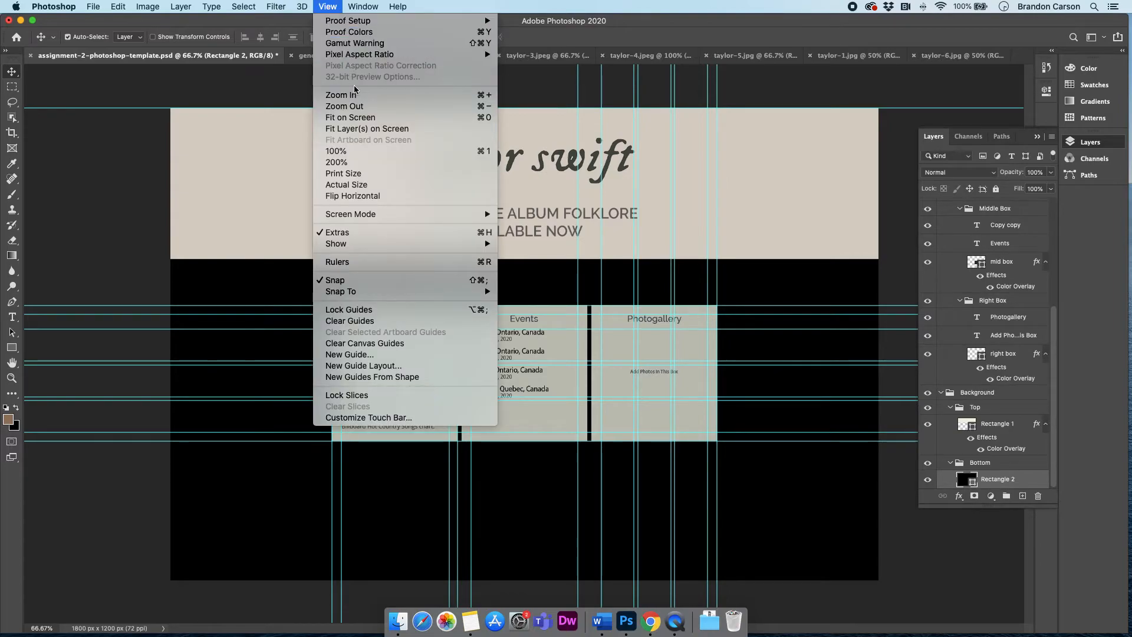
click(342, 262)
drag(30, 72, 607, 334)
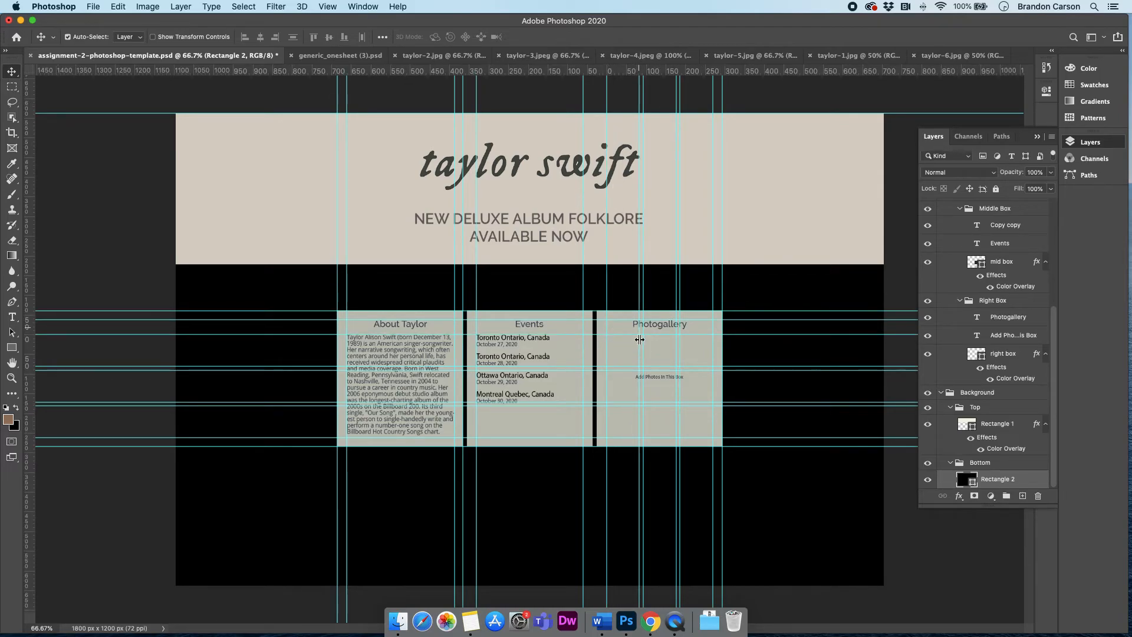
Step: Measure the first photo slot between the Photogallery guides against the rulers, and hide the guides
key(super+equal)
key(super+equal)
key(super+equal)
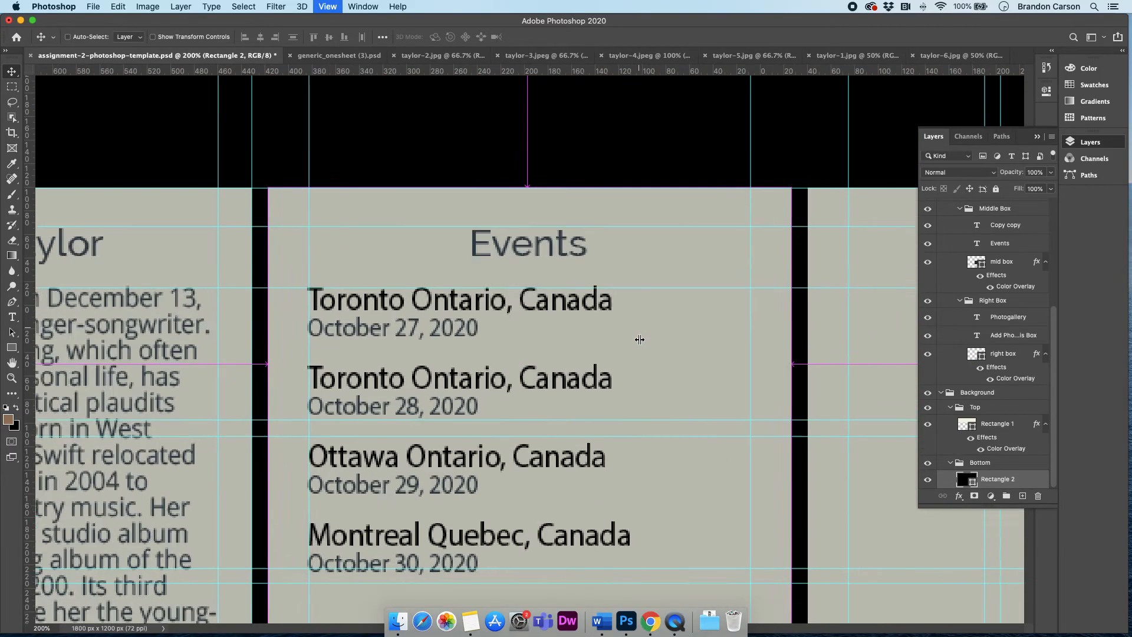
scroll(881, 348, right, 6)
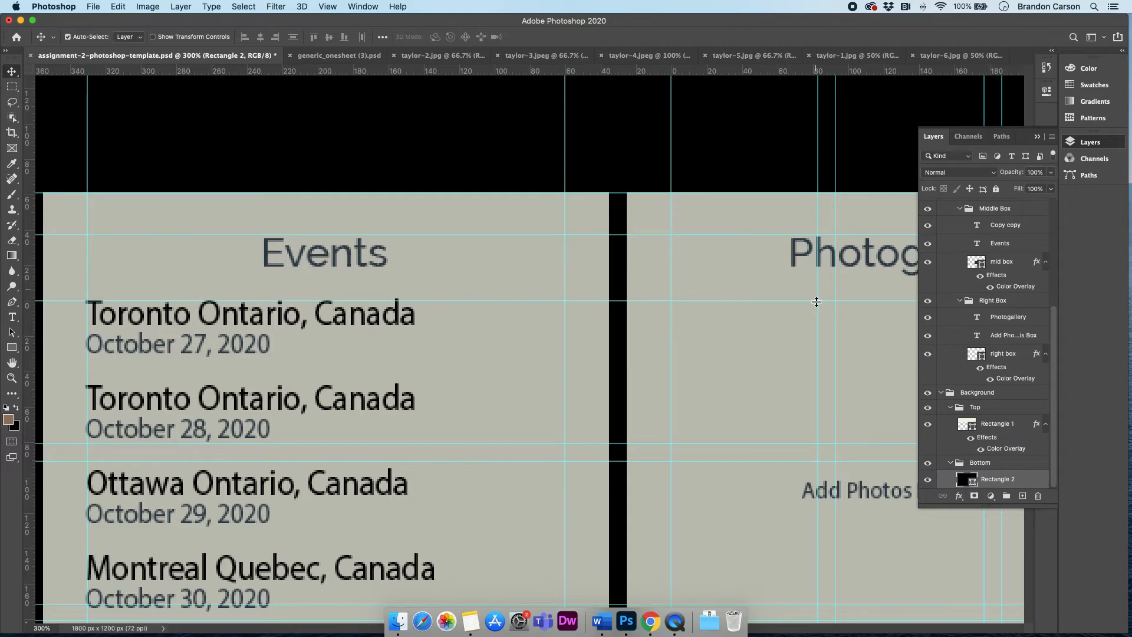
scroll(857, 323, right, 7)
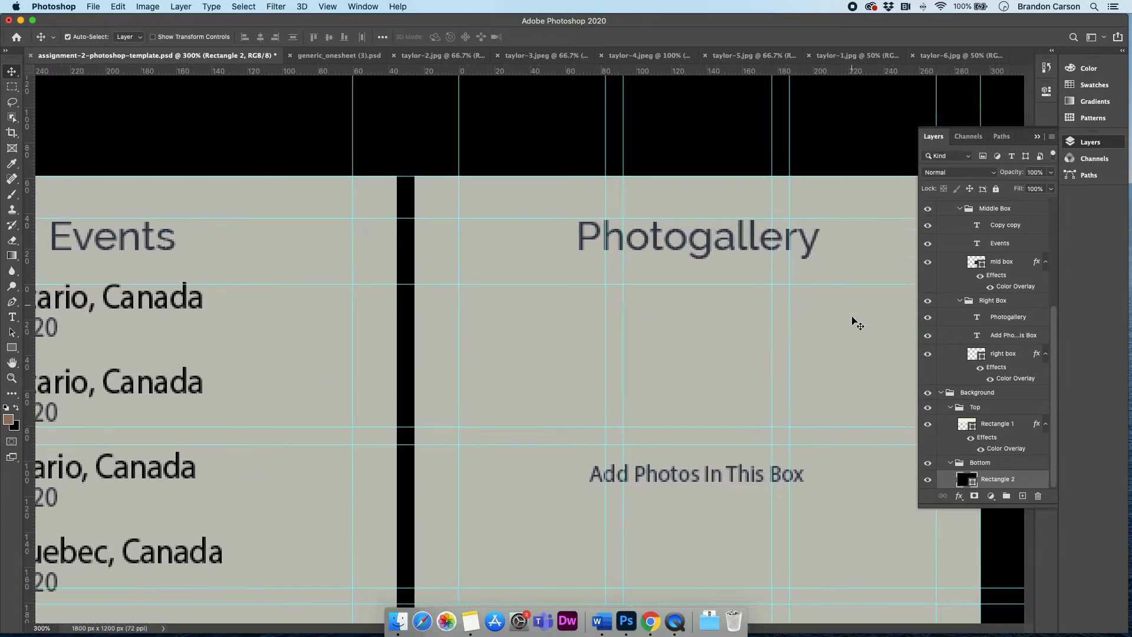
key(super+minus)
key(super+minus)
key(super+minus)
key(super+minus)
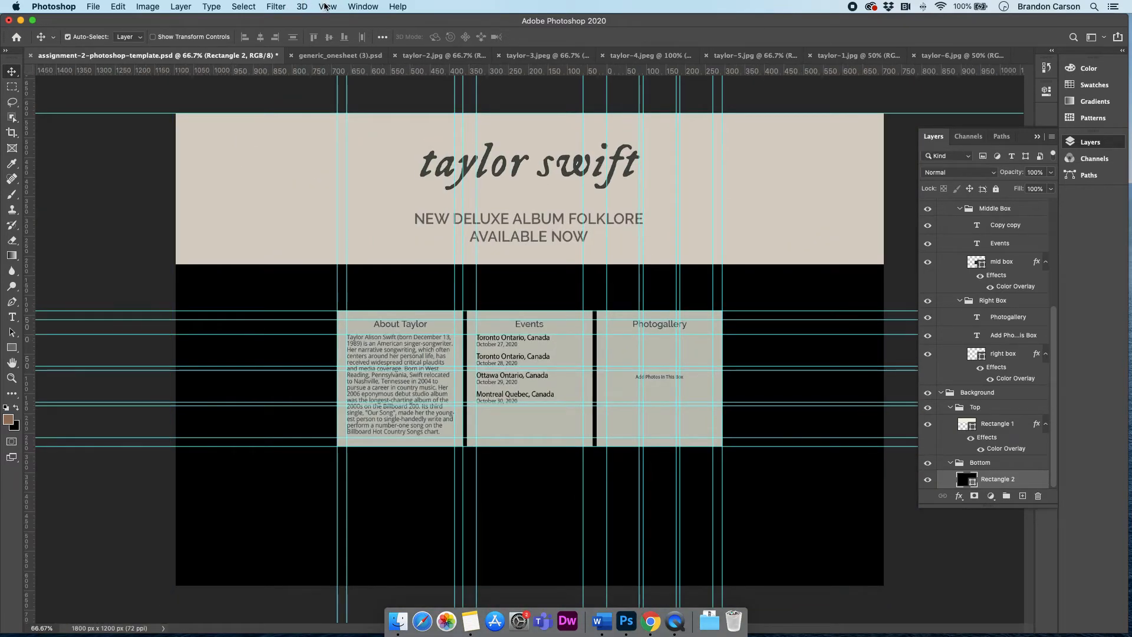
click(325, 6)
click(376, 236)
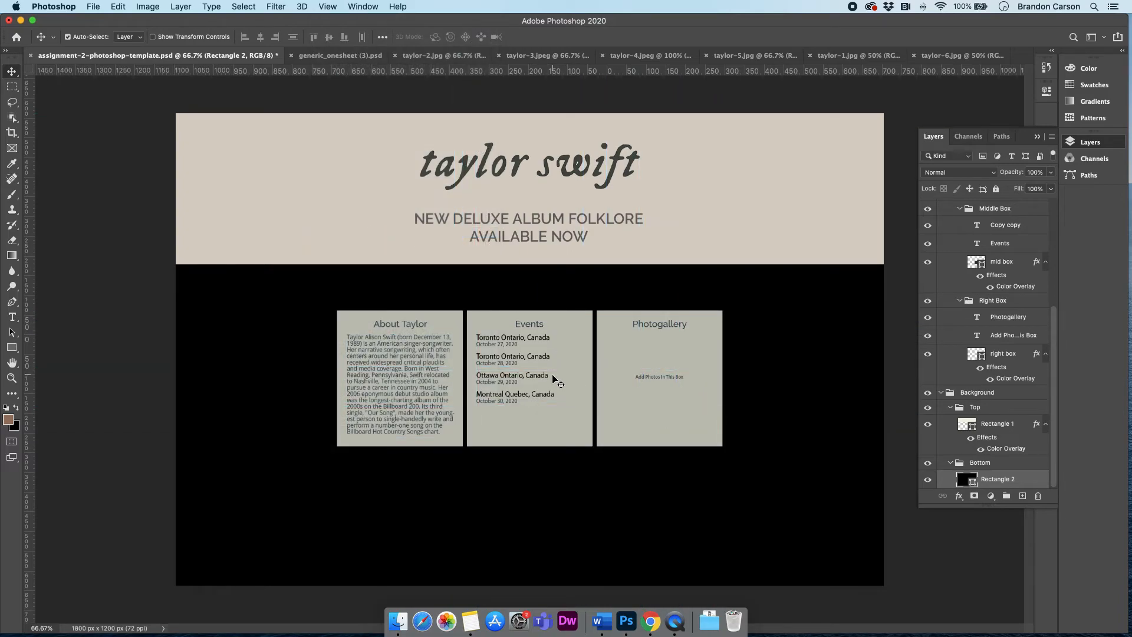
Step: Crop the taylor-2.jpg photo to 80 px wide by 80 px high
key(super+Tab)
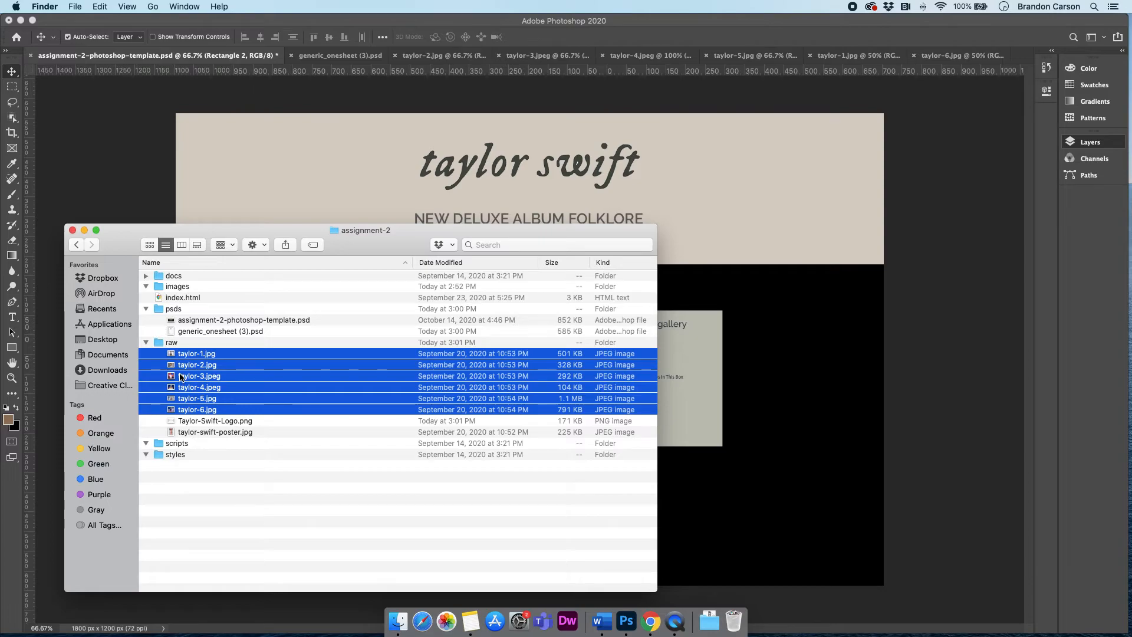
click(424, 56)
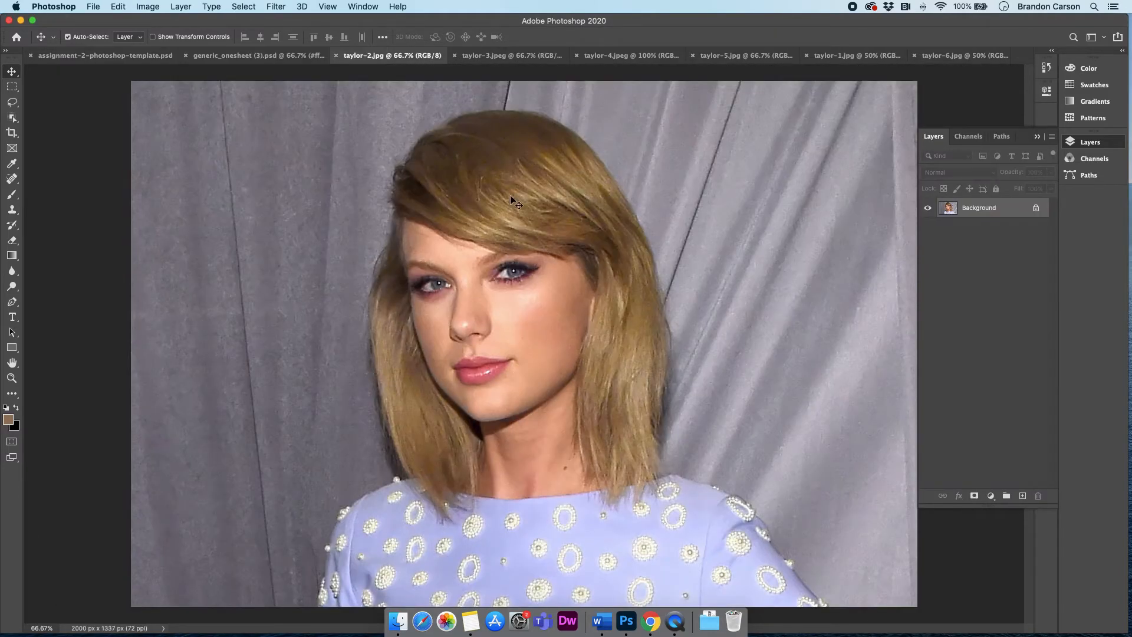
click(12, 134)
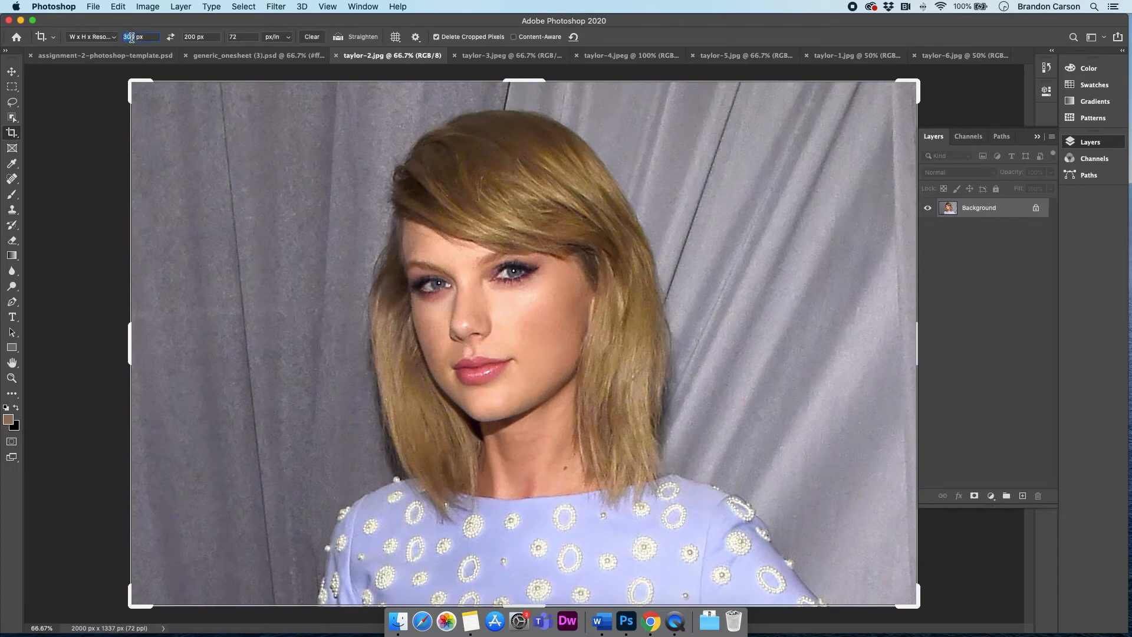
text(8)
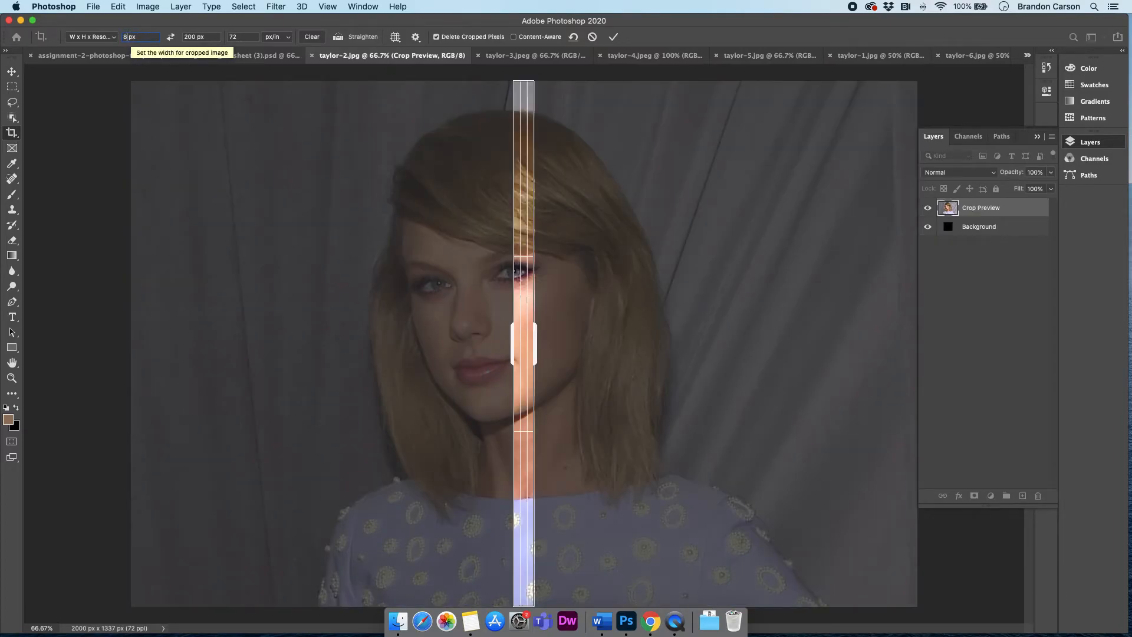
text(0)
click(190, 37)
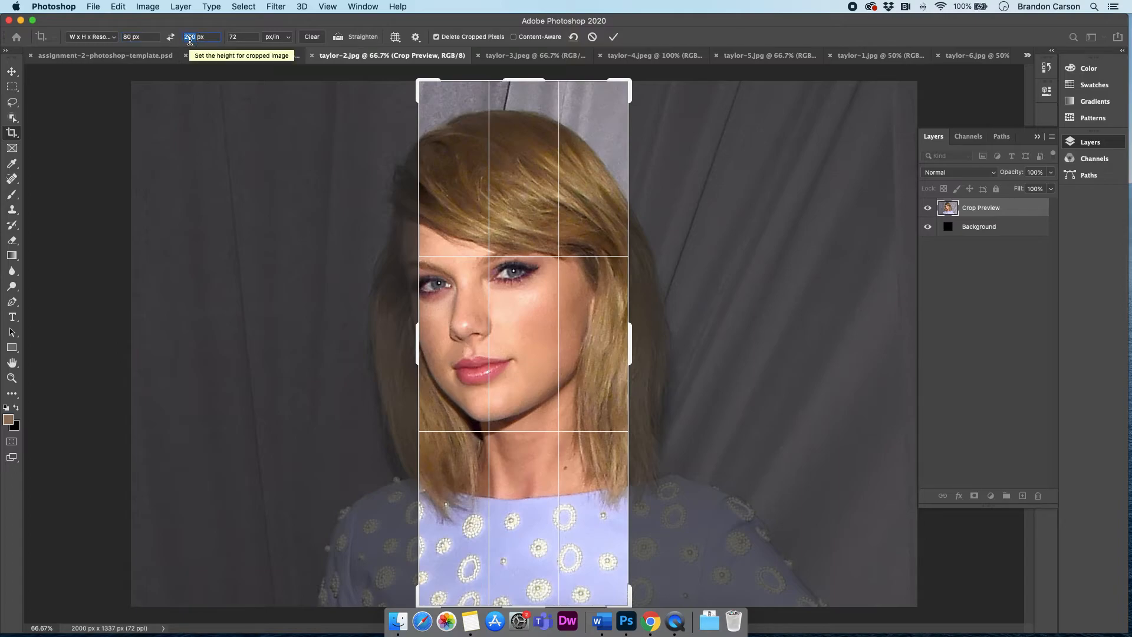
text(80)
click(12, 71)
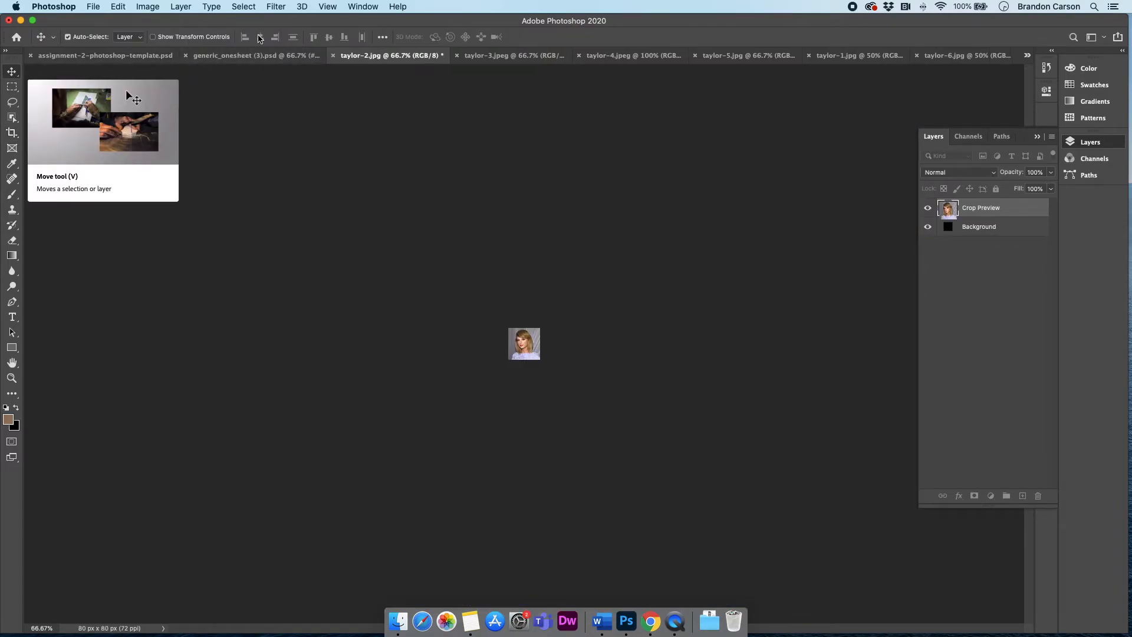
Step: Crop the taylor-3.jpeg and taylor-4.jpeg photos to 80 × 80 px with the same crop settings
click(477, 55)
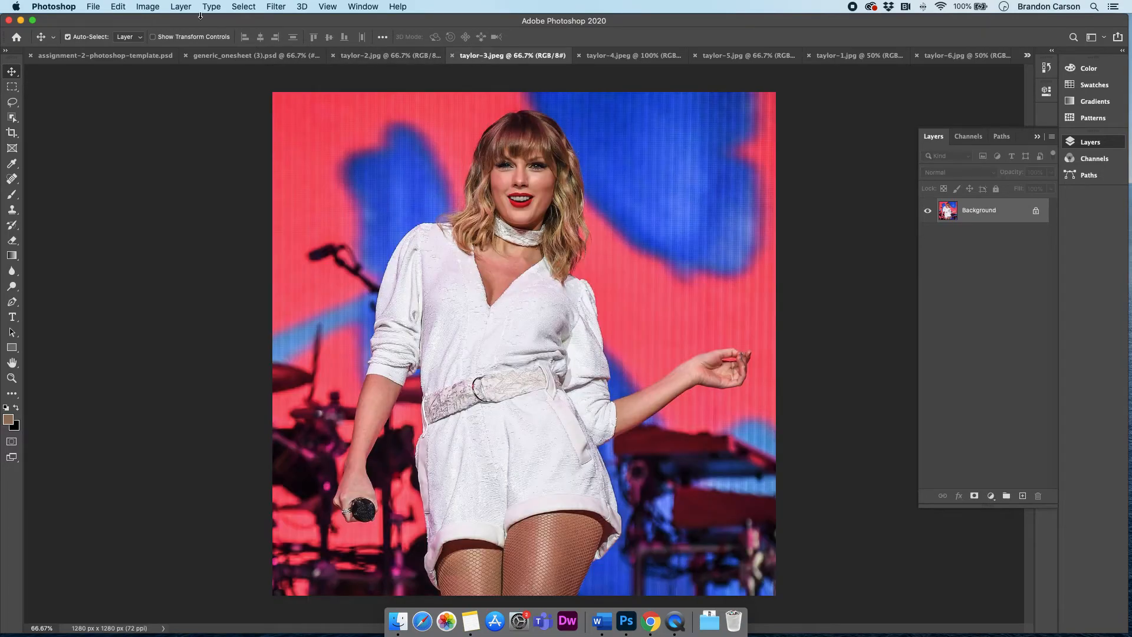
click(14, 133)
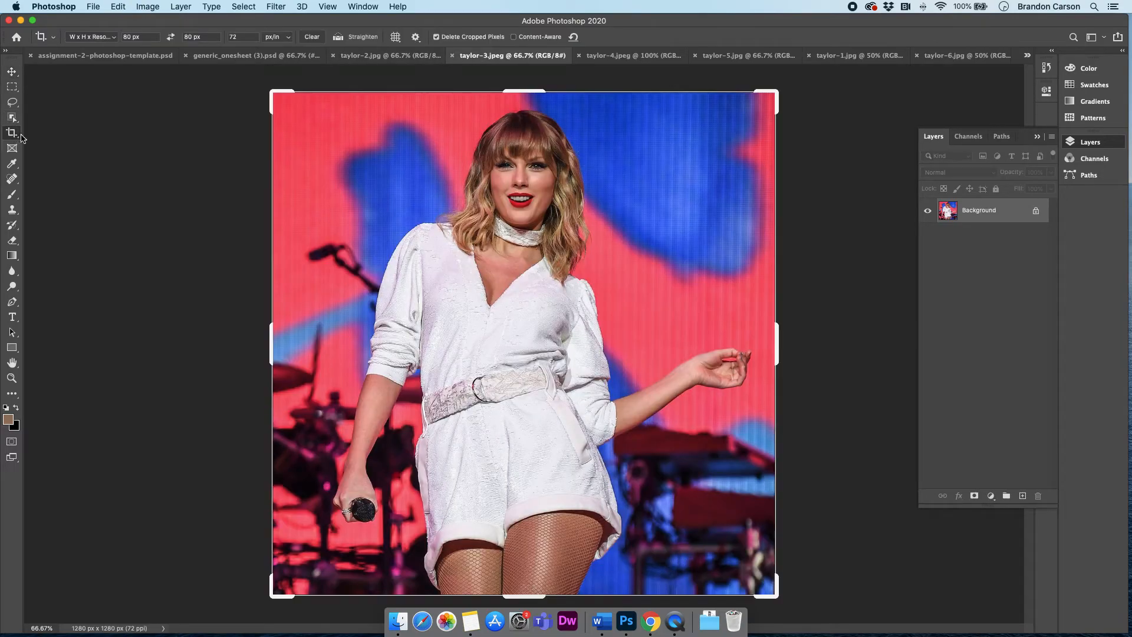
key(Return)
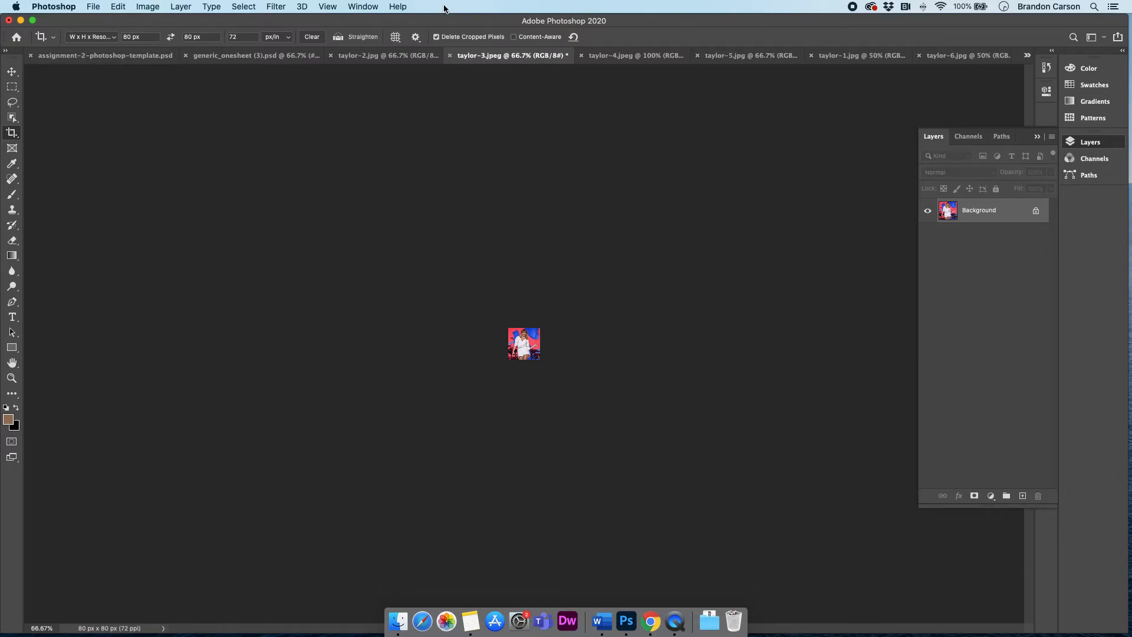
click(607, 55)
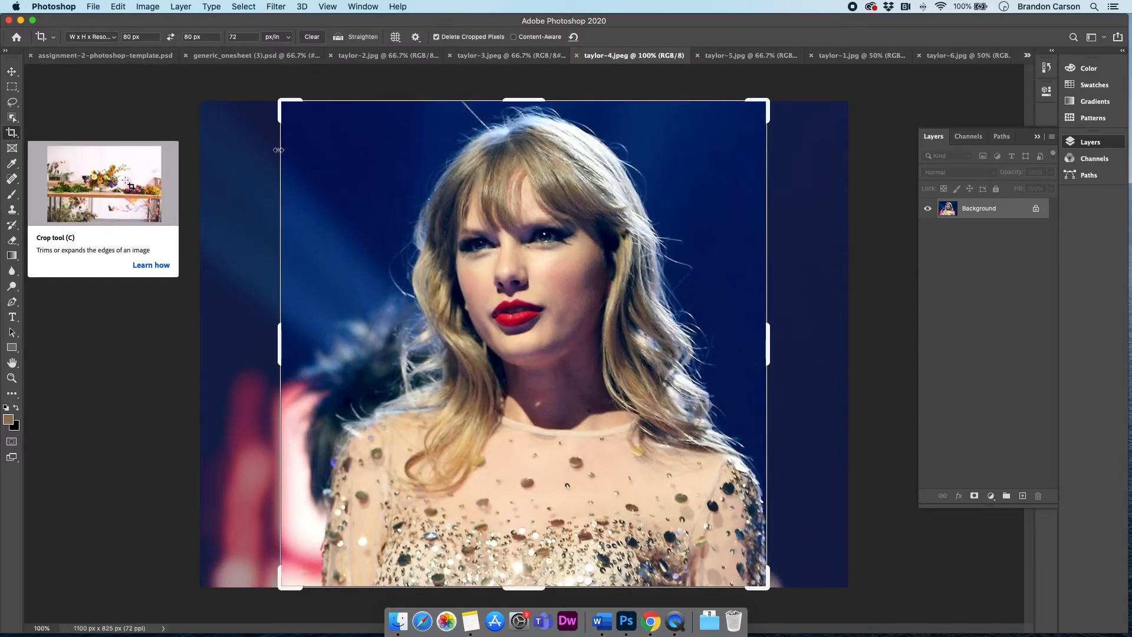
double_click(518, 314)
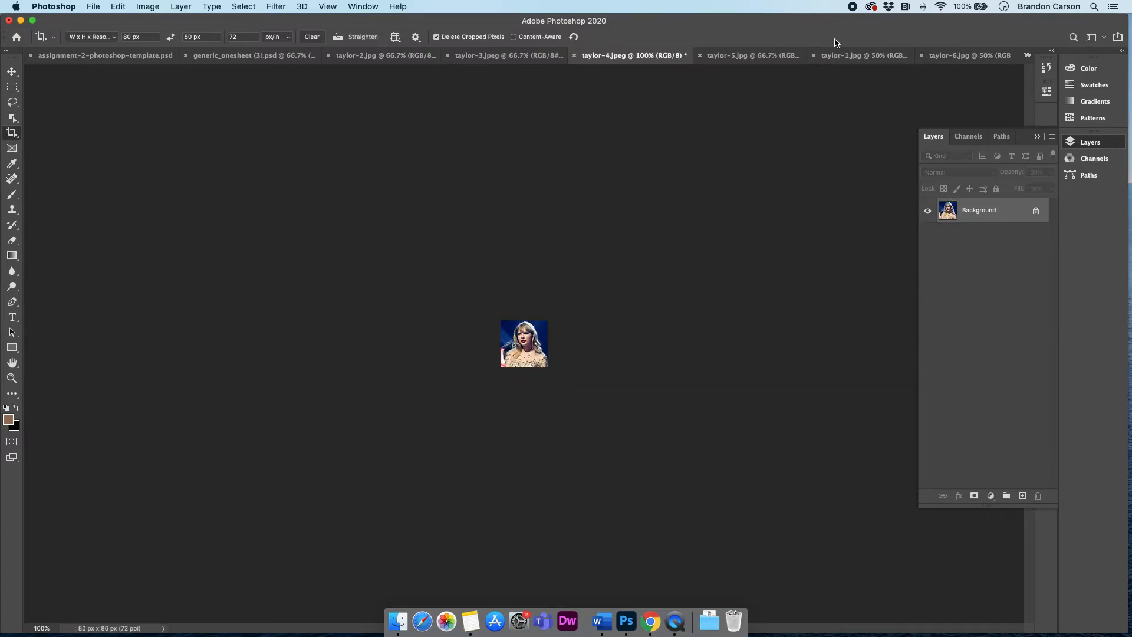
Step: Crop the taylor-5.jpg, taylor-1.jpg and taylor-6.jpg photos to 80 × 80 px with the same crop settings
click(745, 57)
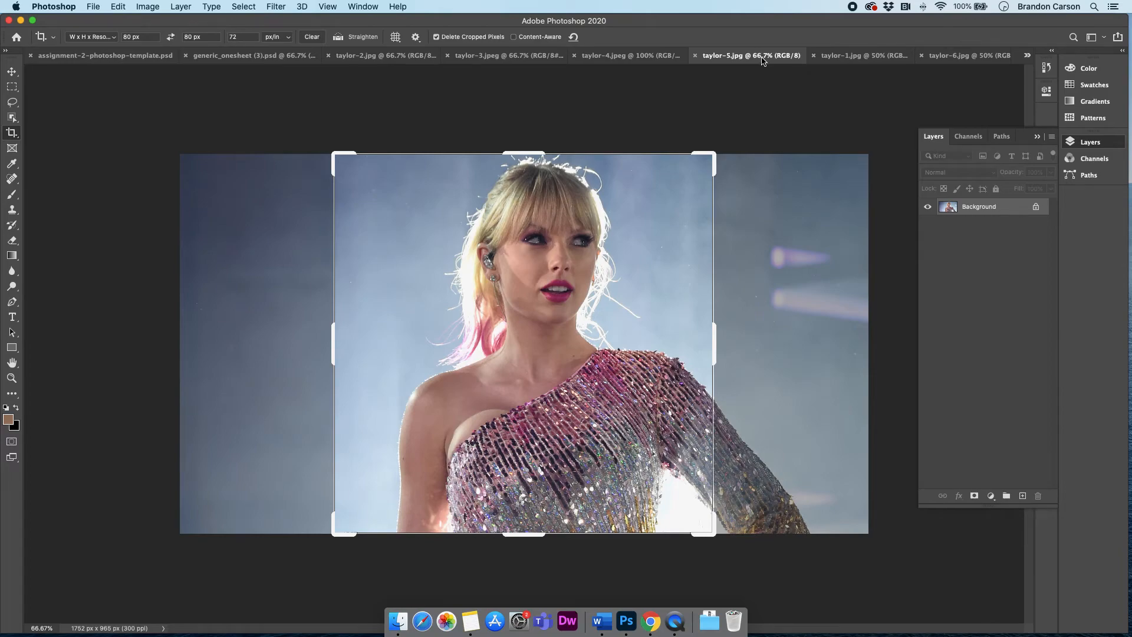
double_click(644, 166)
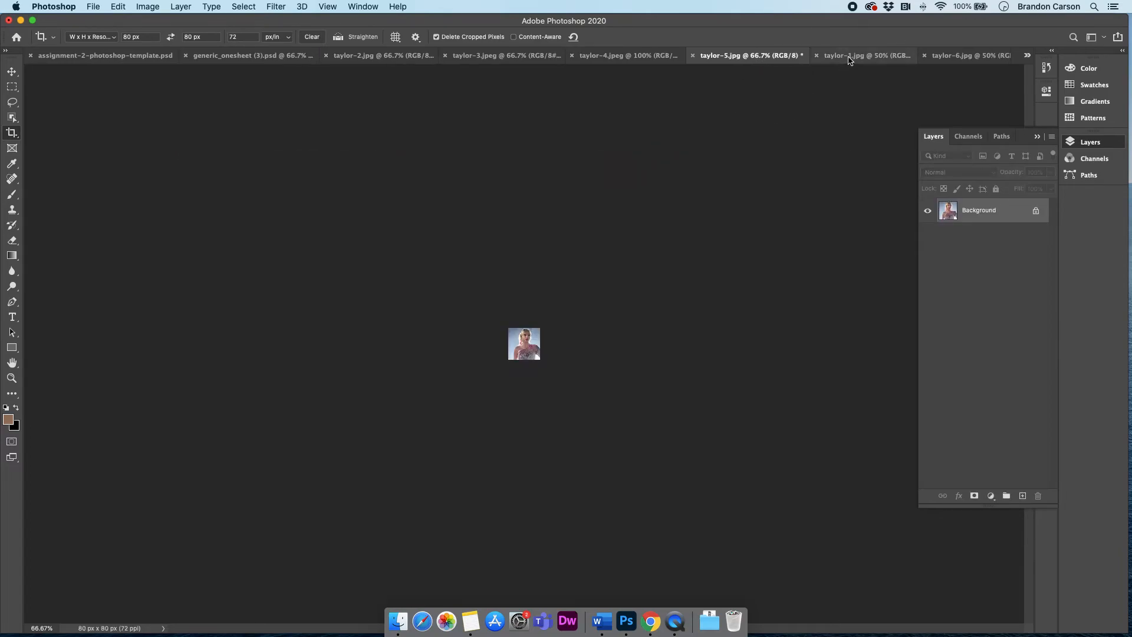
click(850, 57)
double_click(589, 248)
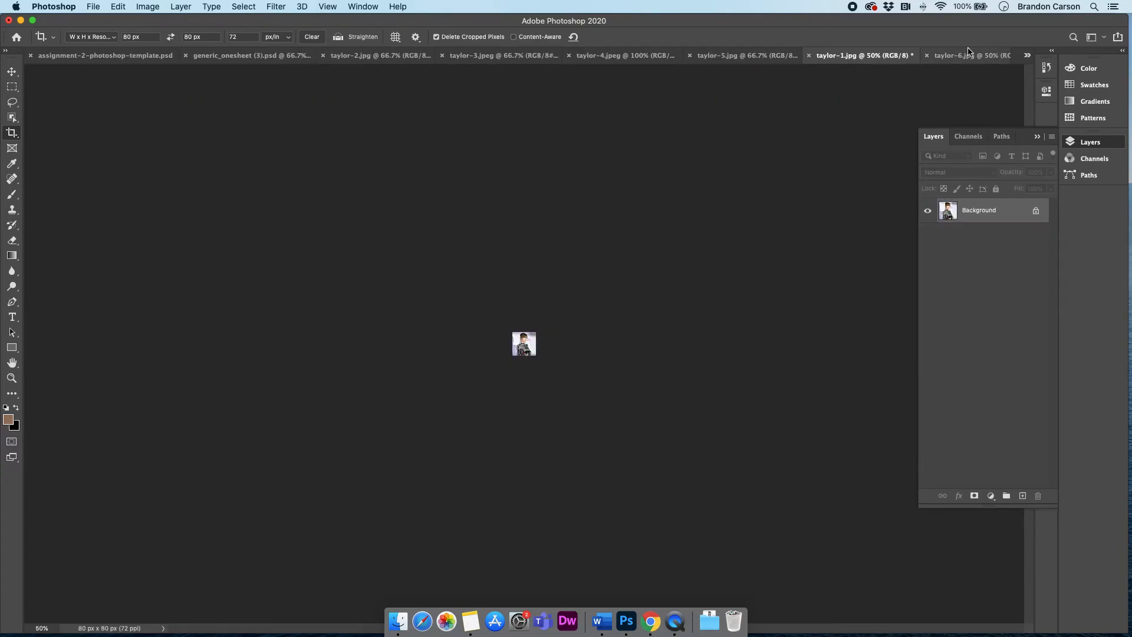
click(967, 58)
key(Return)
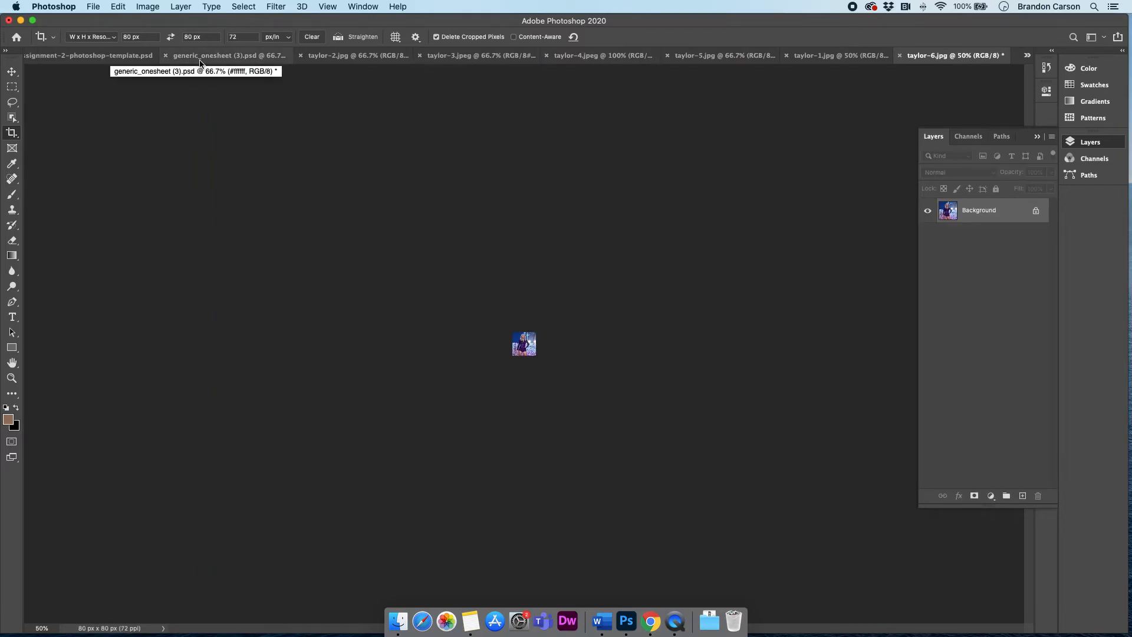
Step: Undock the six cropped photos, taylor-1 to taylor-6, into separate floating windows over the template
drag(329, 62, 422, 108)
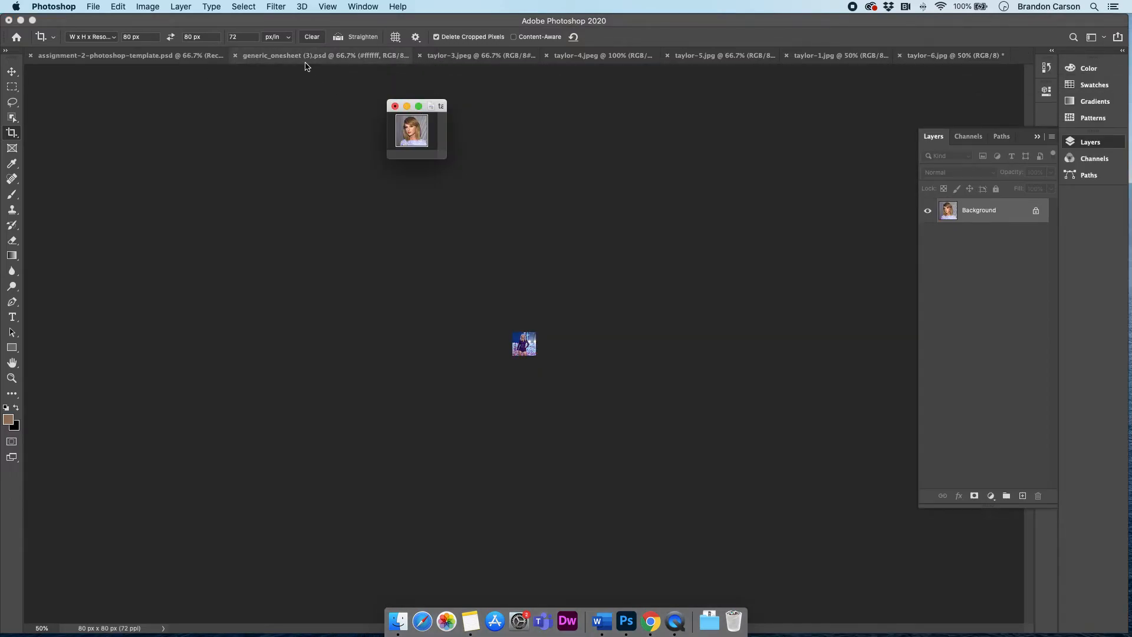
drag(488, 61, 509, 116)
drag(554, 56, 606, 122)
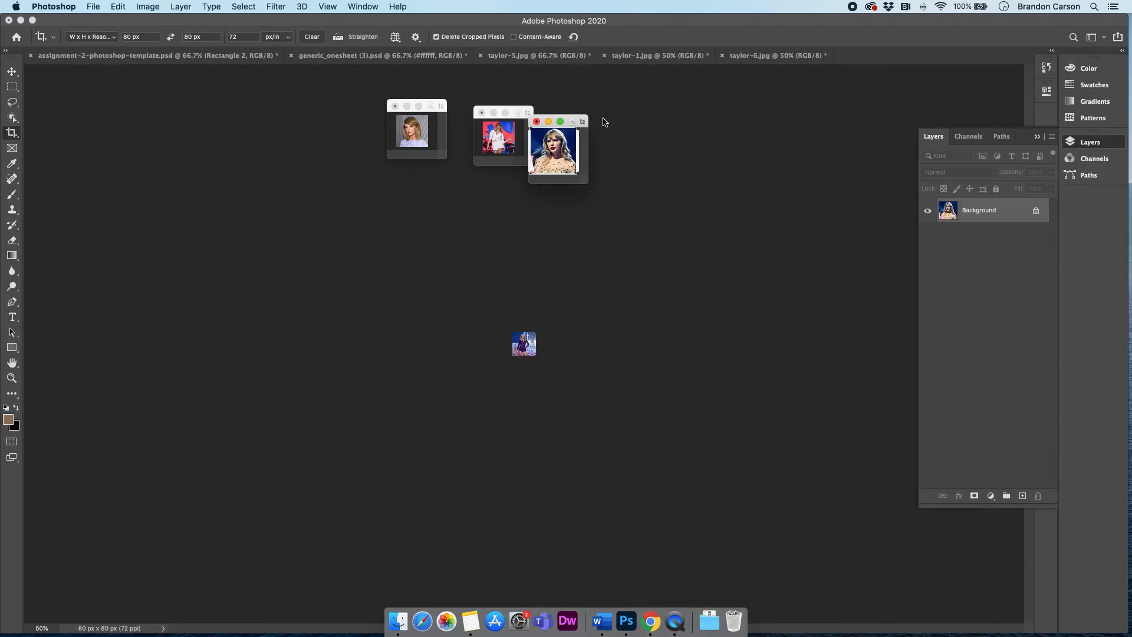
drag(616, 57, 660, 102)
drag(661, 56, 682, 93)
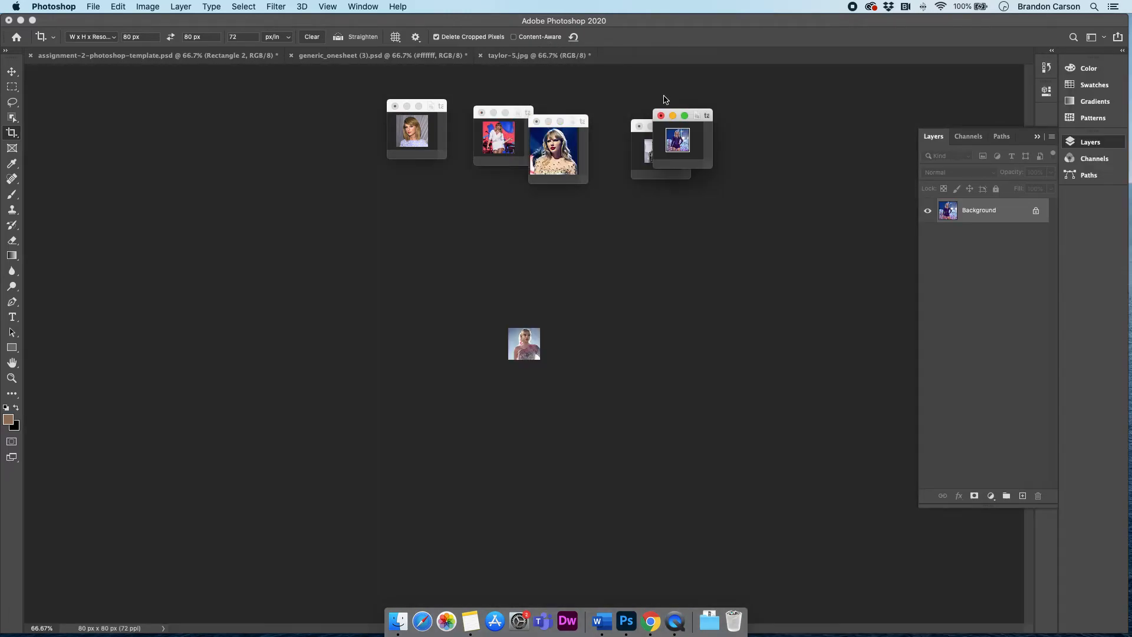
drag(539, 56, 683, 135)
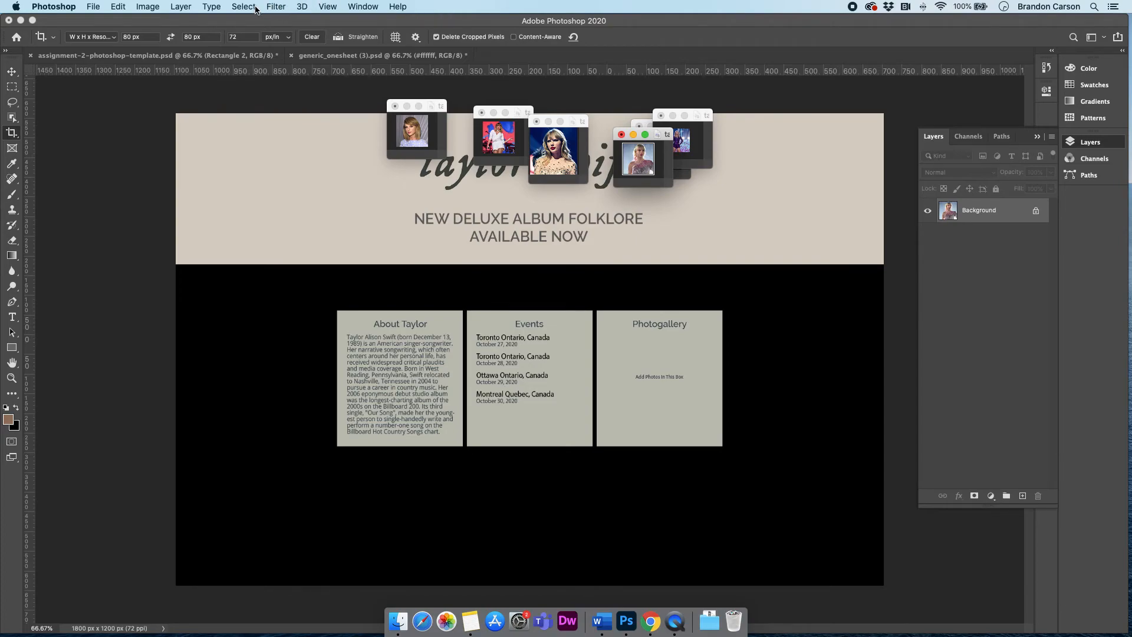
click(328, 7)
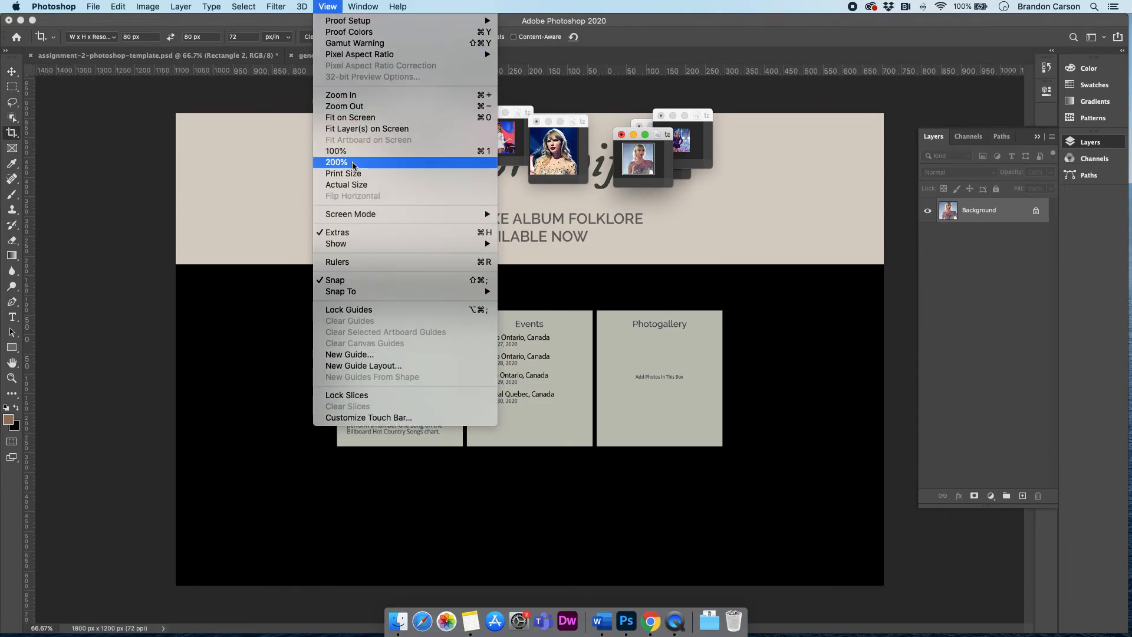
mouse_move(360, 218)
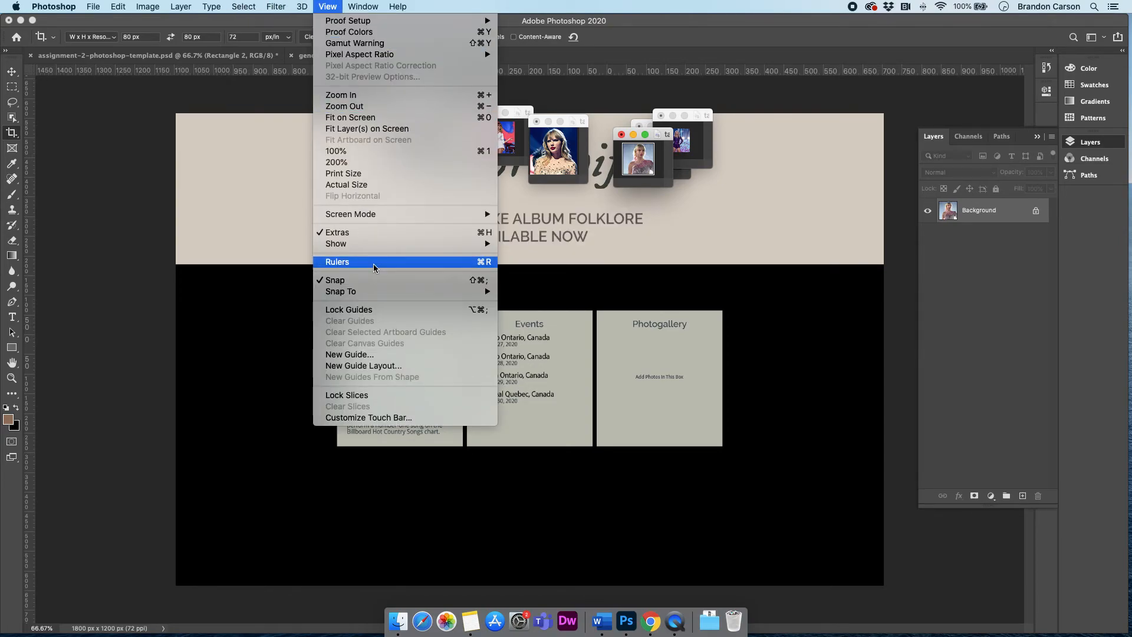
click(373, 236)
click(328, 7)
click(367, 230)
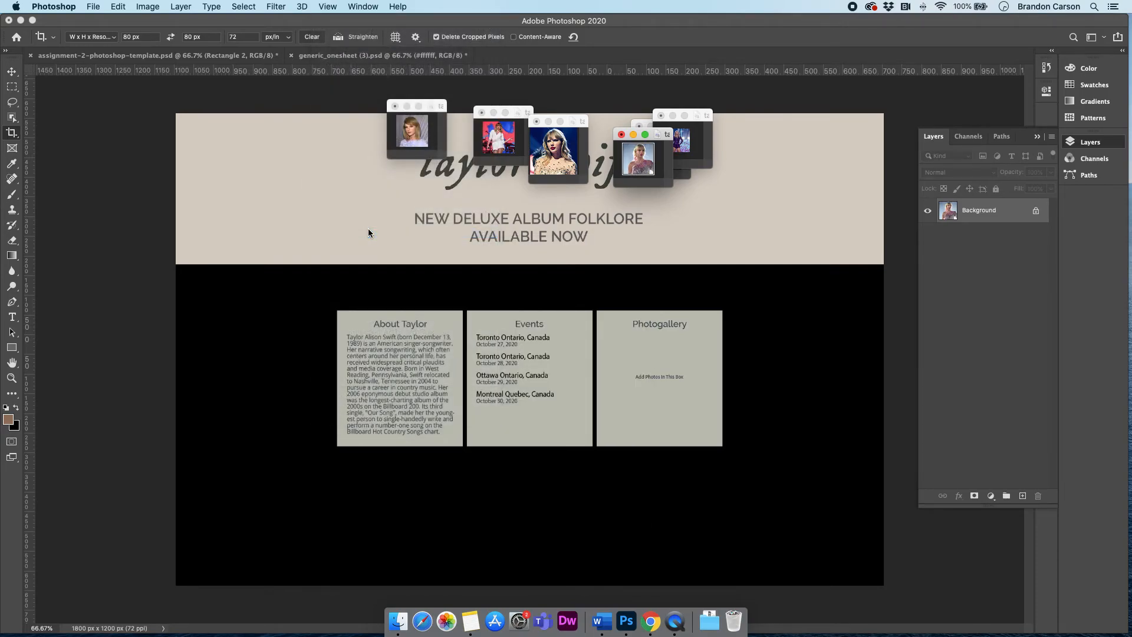
click(327, 7)
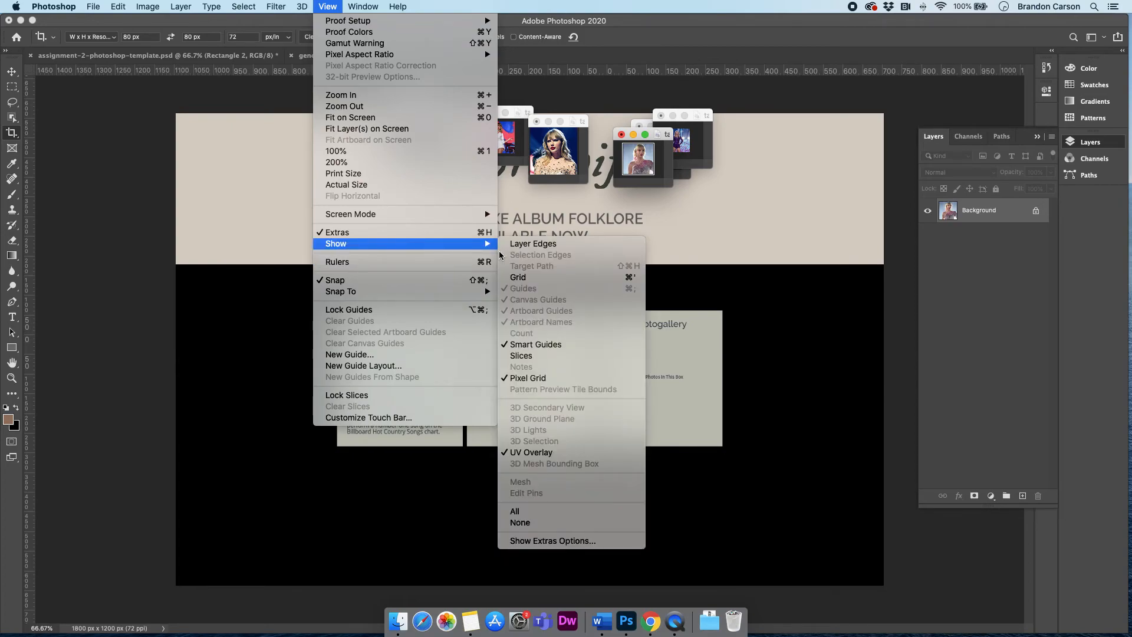
Step: Make the assignment-2 template active, switch to the Move tool and show the guides again
click(239, 180)
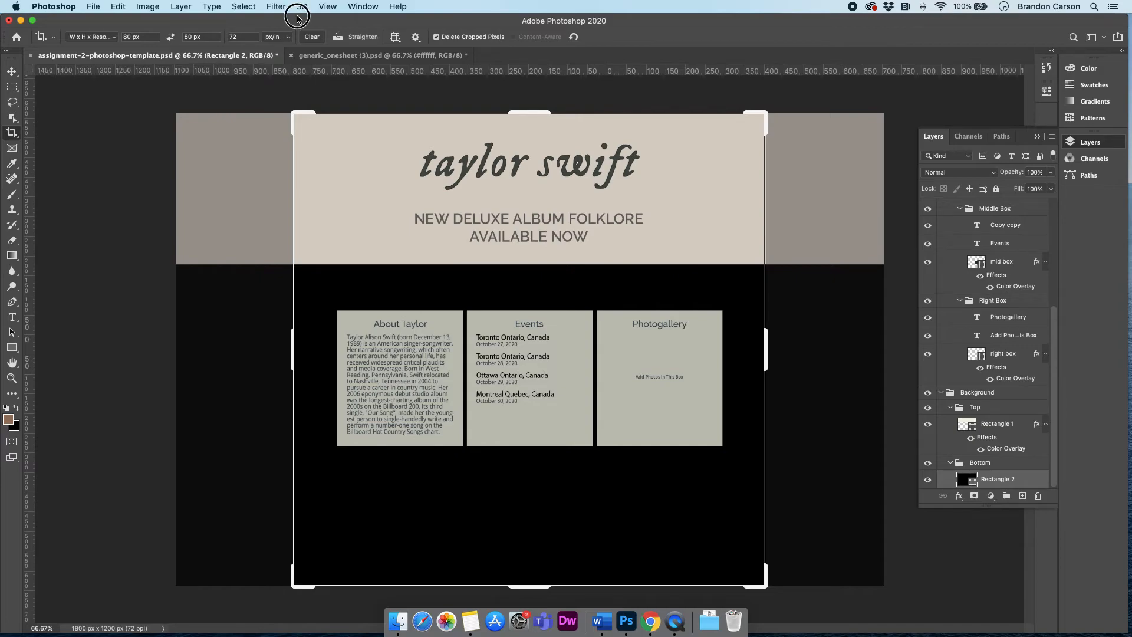
click(12, 72)
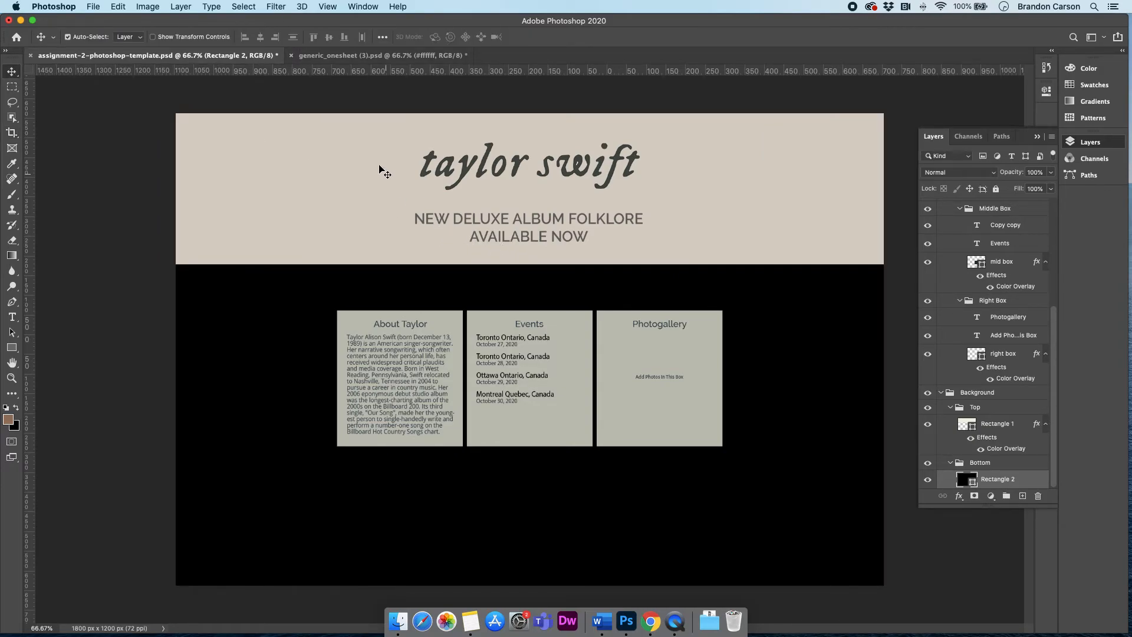
click(329, 7)
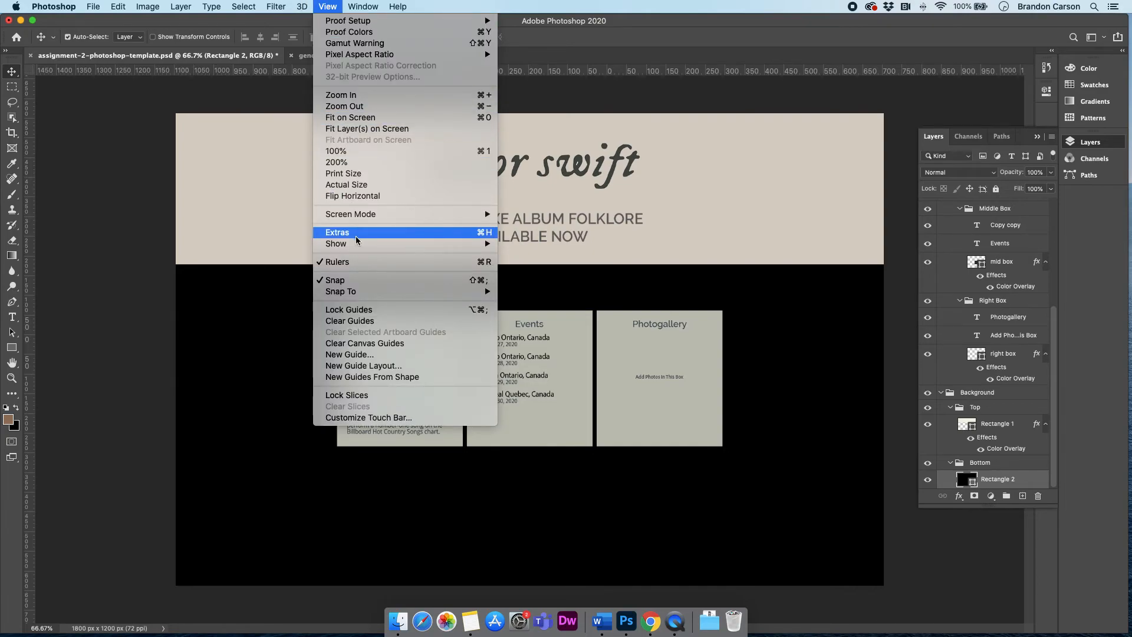
click(360, 239)
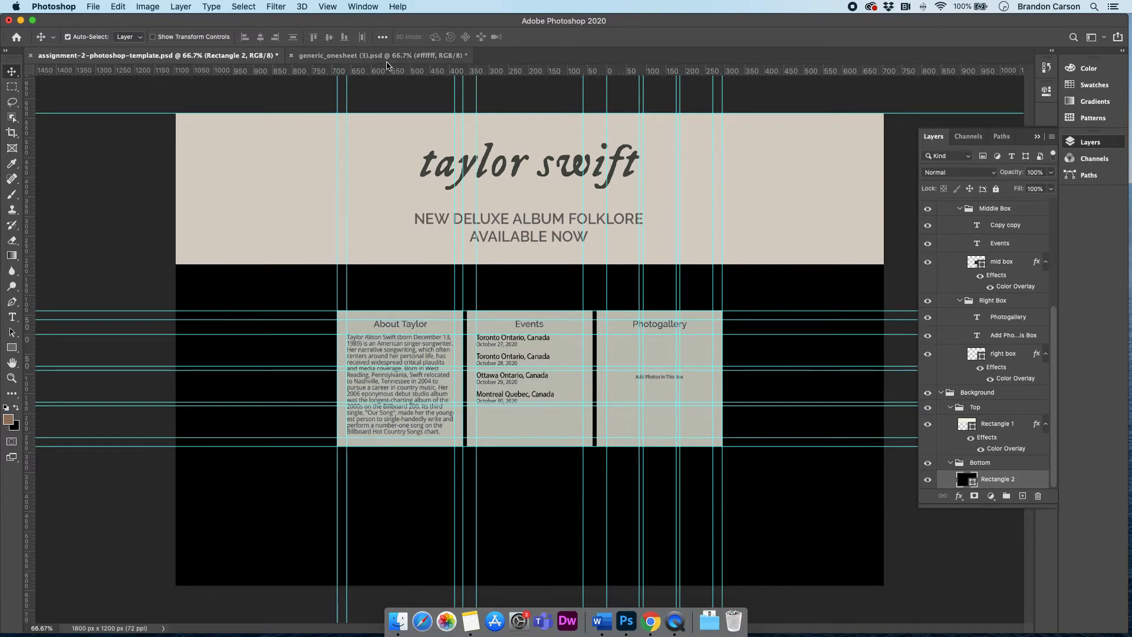
Step: Lower the main window clear of the floating photos and copy the taylor-2 photo into the first slot of the Photogallery box
drag(815, 27, 790, 138)
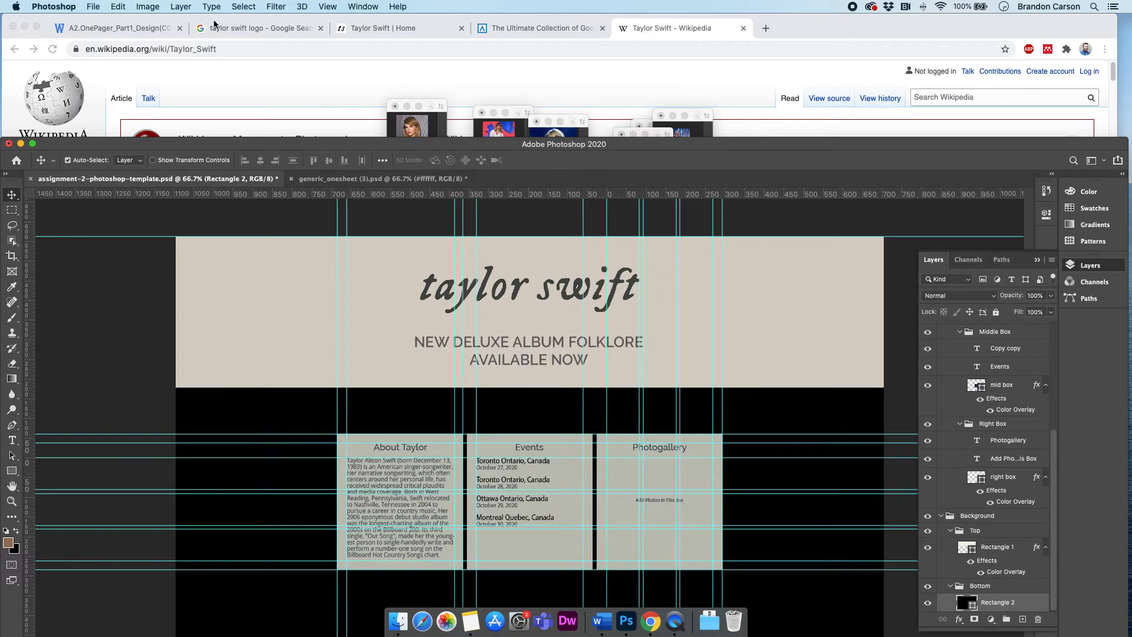
drag(484, 146, 484, 206)
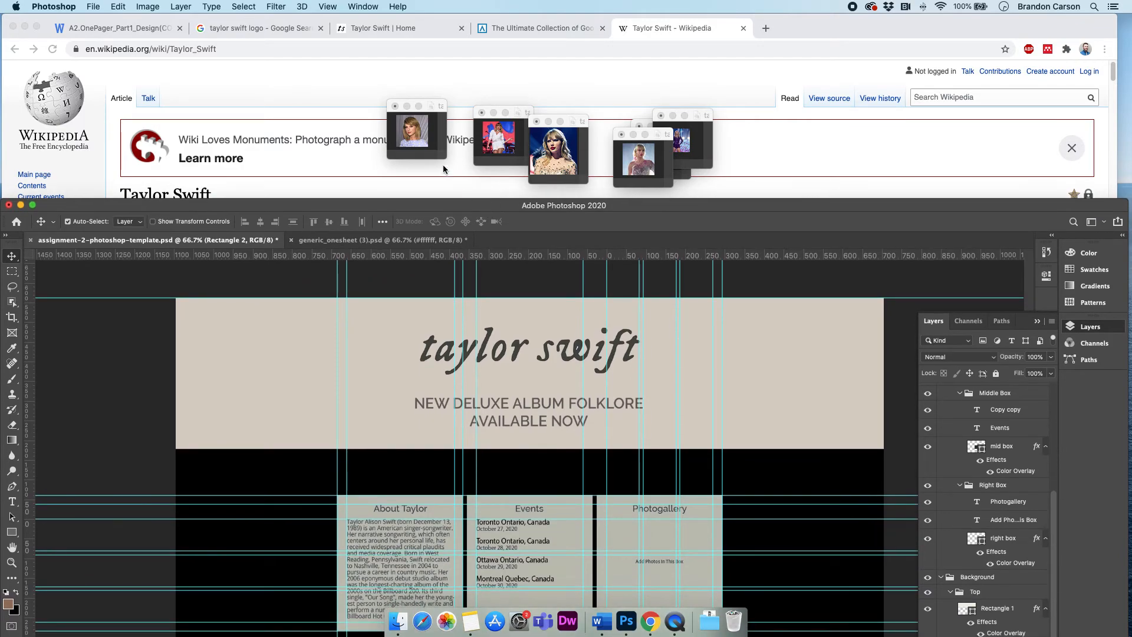
click(419, 132)
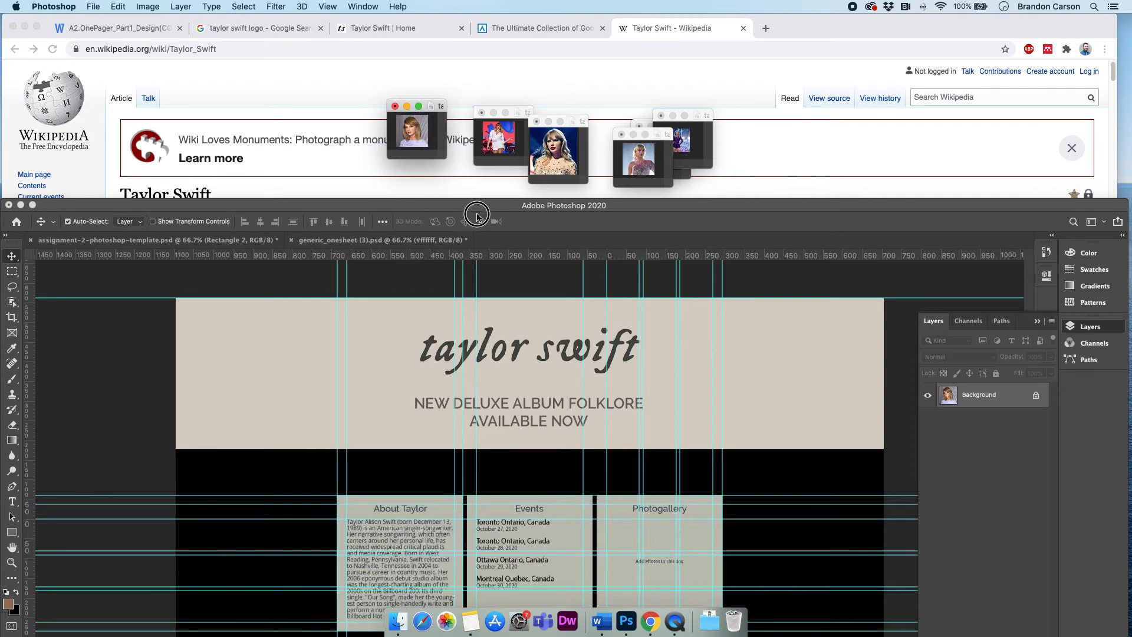
click(417, 131)
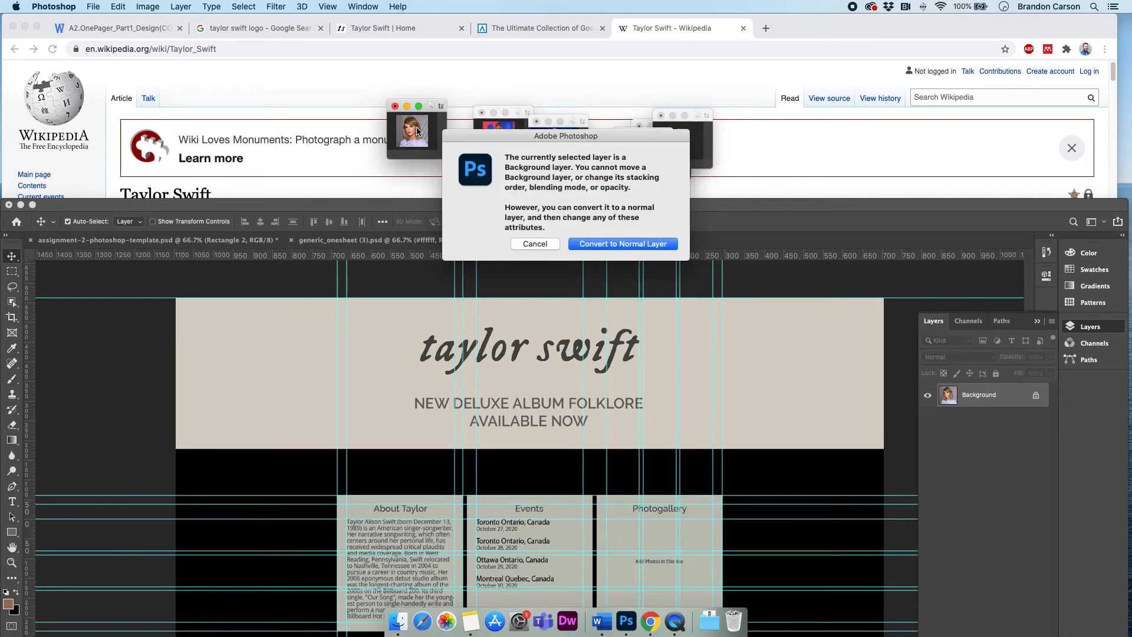
click(534, 244)
drag(417, 142, 628, 537)
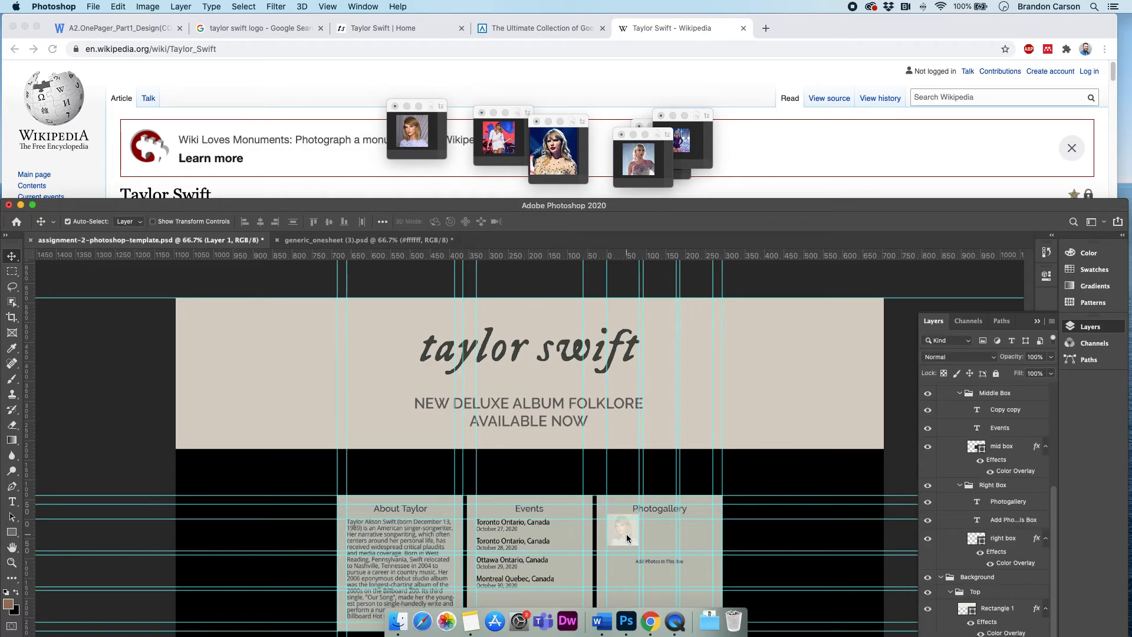
click(626, 533)
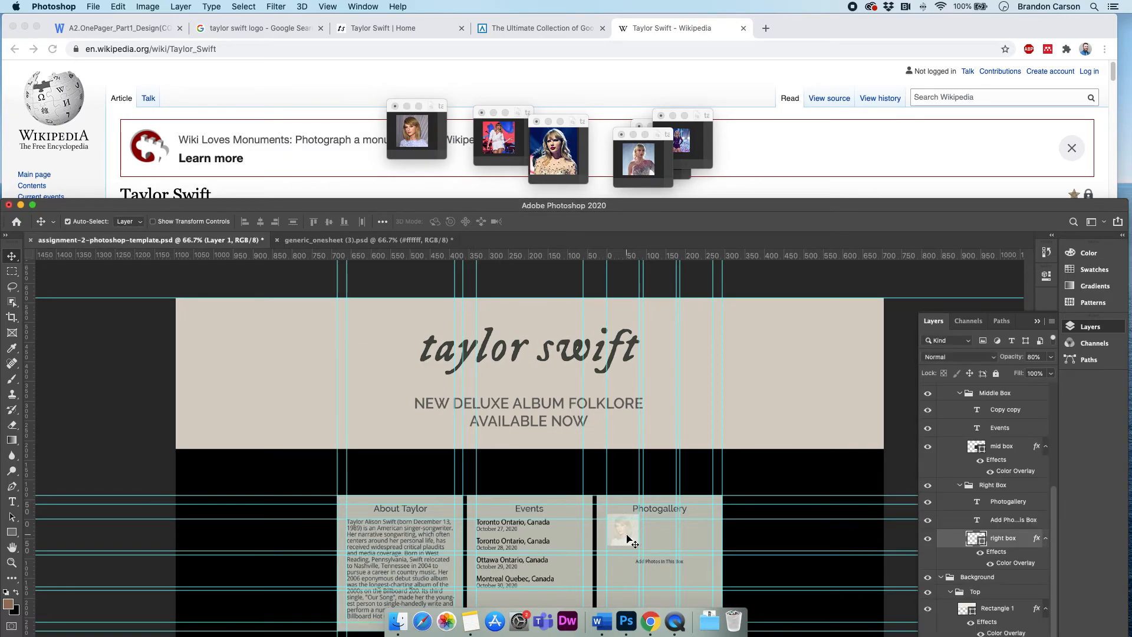
Step: Copy the taylor-3 and taylor-4 photos into the middle and right slots of the Photogallery's upper row
click(514, 144)
drag(501, 137, 664, 537)
click(574, 142)
drag(585, 176, 702, 530)
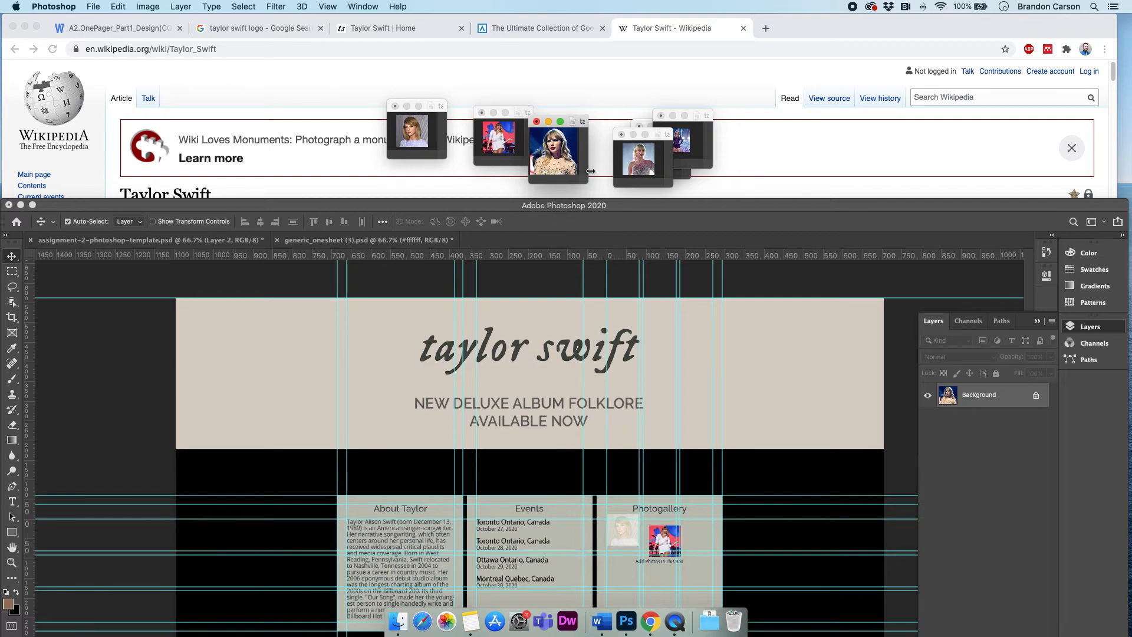
drag(578, 161, 712, 551)
Step: Copy the taylor-5, taylor-6 and taylor-1 photos in that order into the Photogallery's second row, and move the main window back up
click(641, 160)
drag(641, 160, 620, 560)
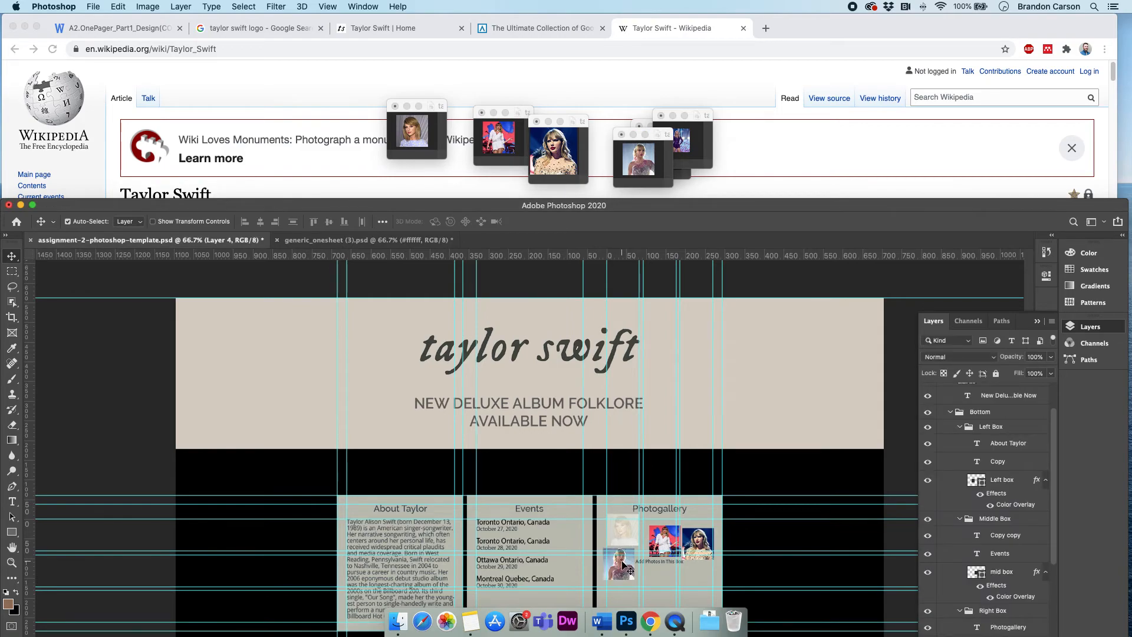
click(703, 145)
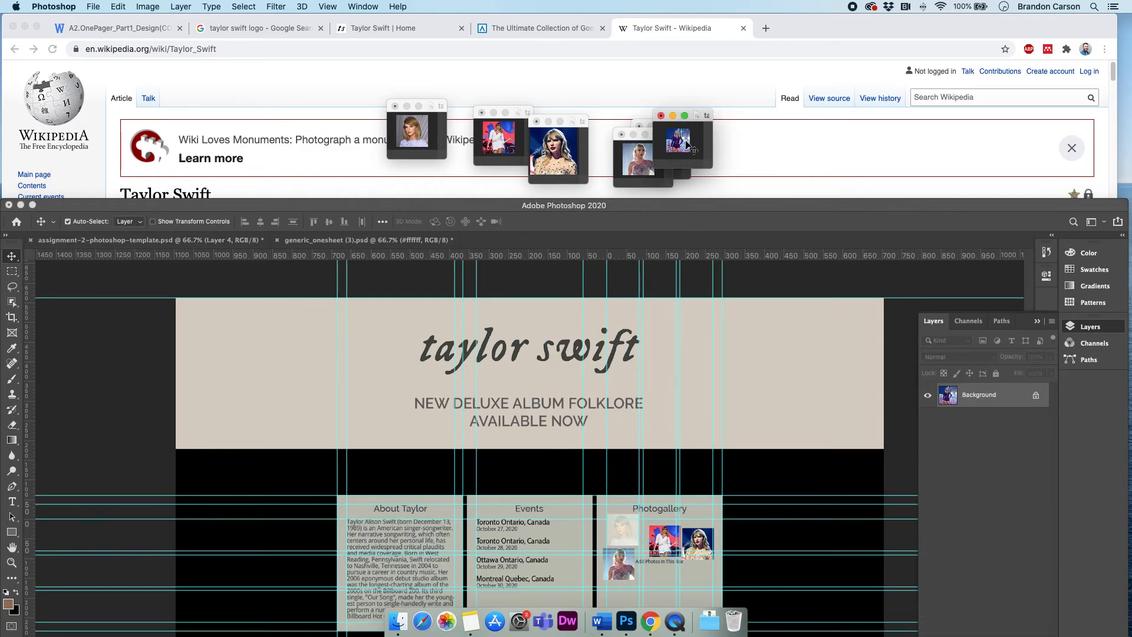
drag(678, 140, 657, 566)
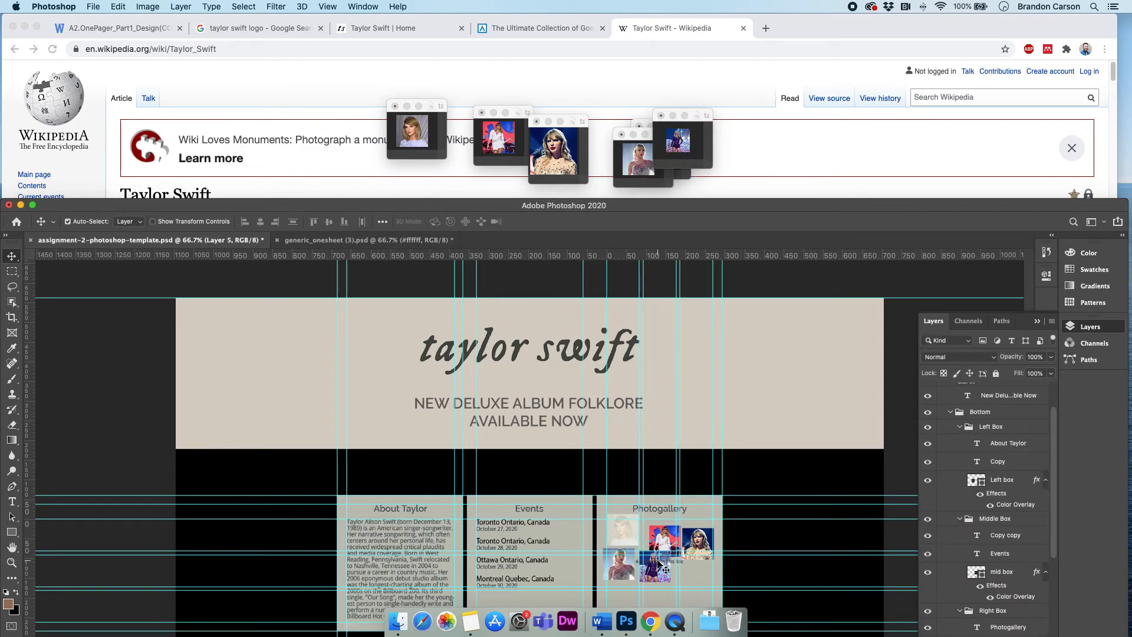
click(684, 175)
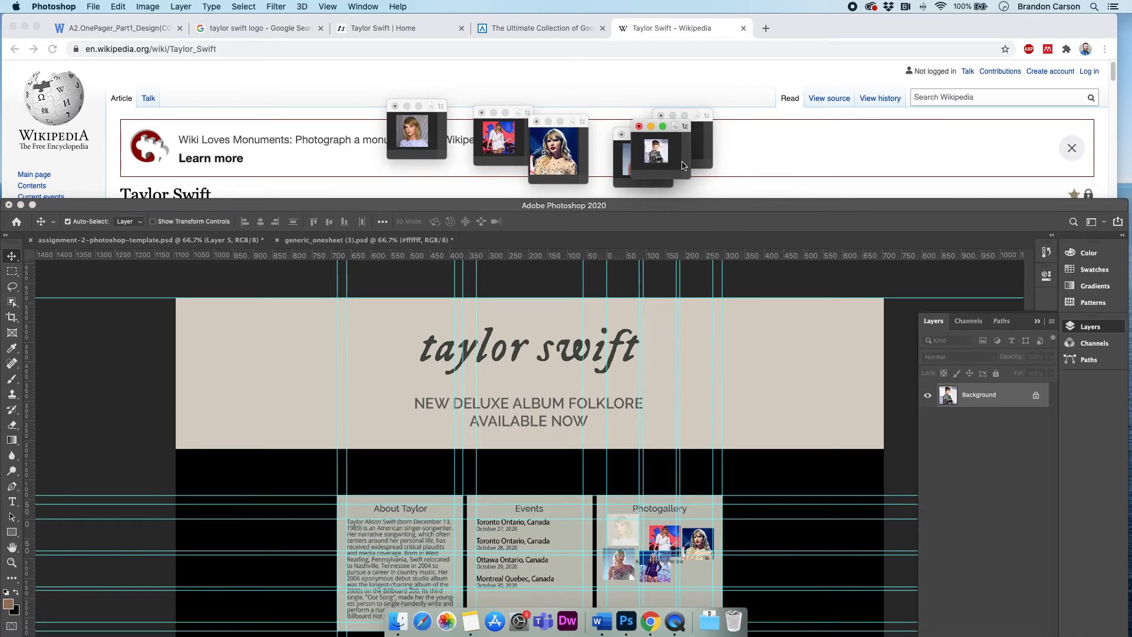
drag(663, 158, 692, 573)
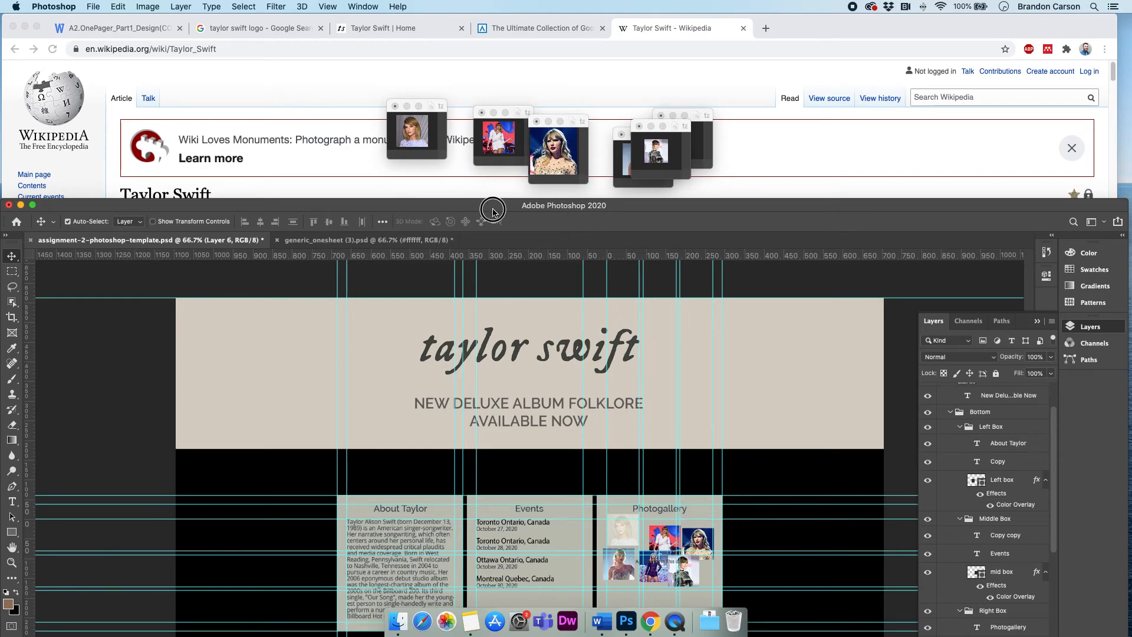
drag(481, 205, 504, 22)
Step: Examine the faded first Photogallery photo and its layer order at 200%, switching the right box layer's effects off and on again
click(624, 345)
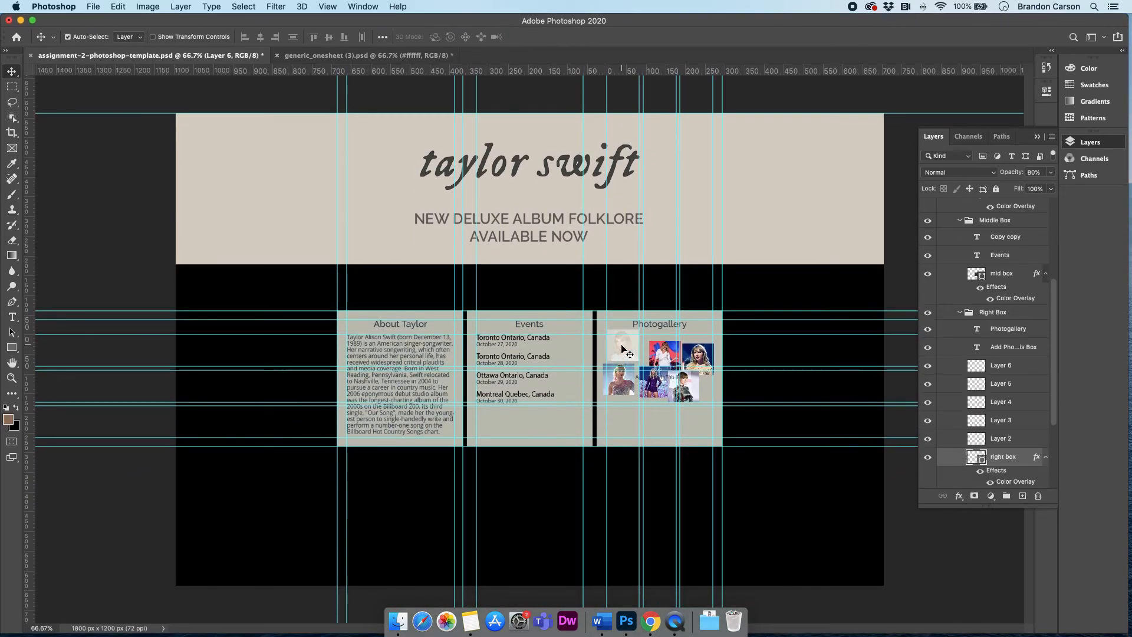
click(734, 353)
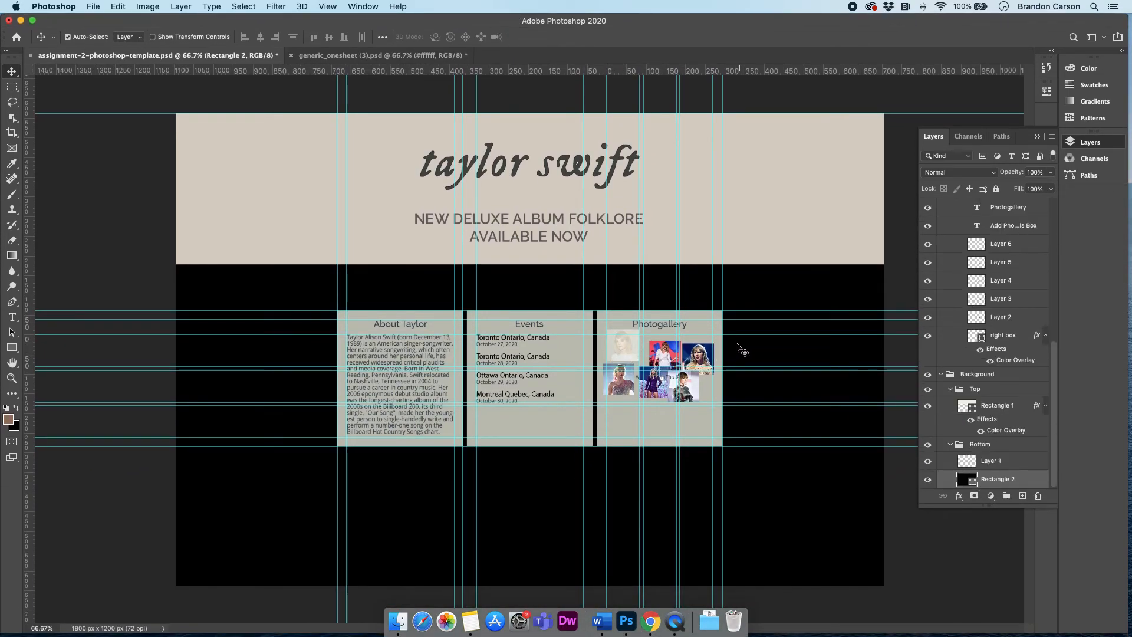
click(670, 354)
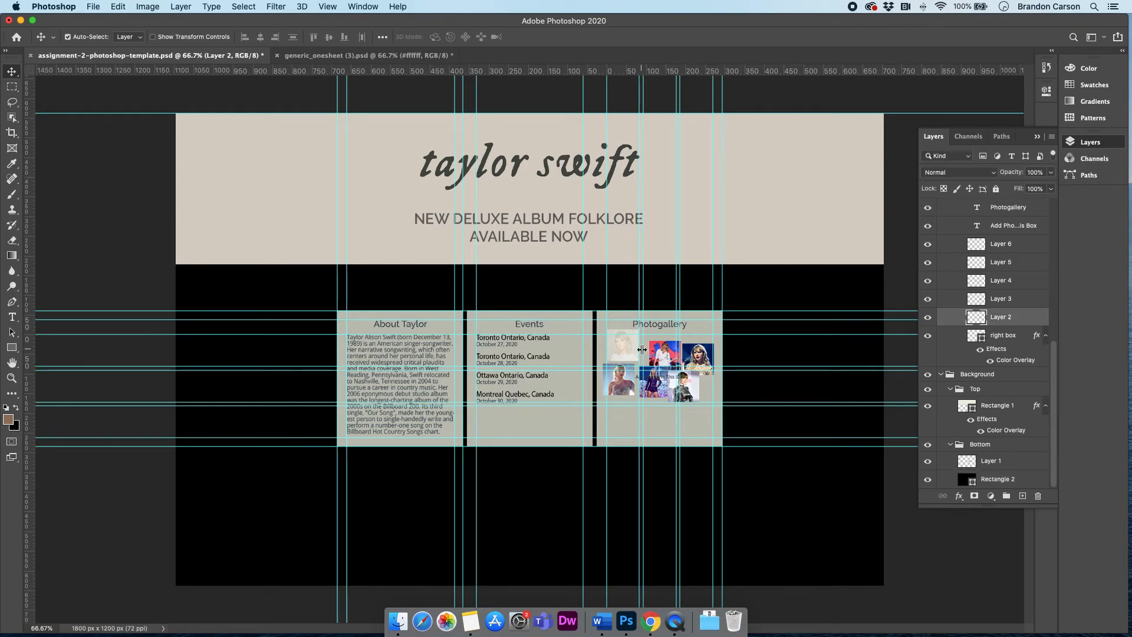
key(super+equal)
key(super+equal)
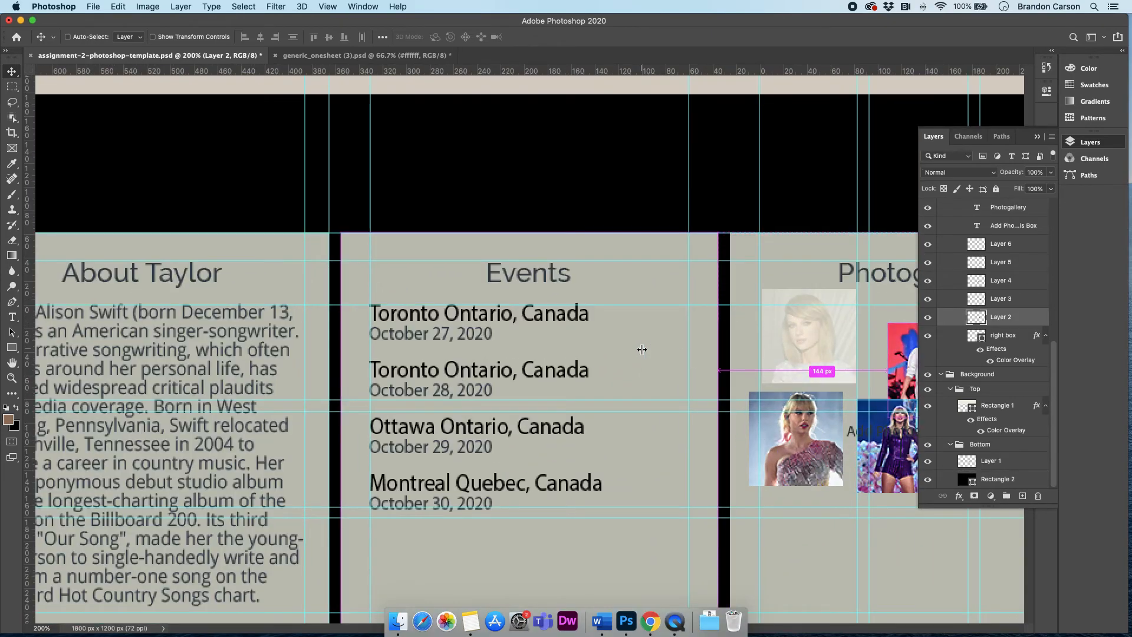
click(789, 331)
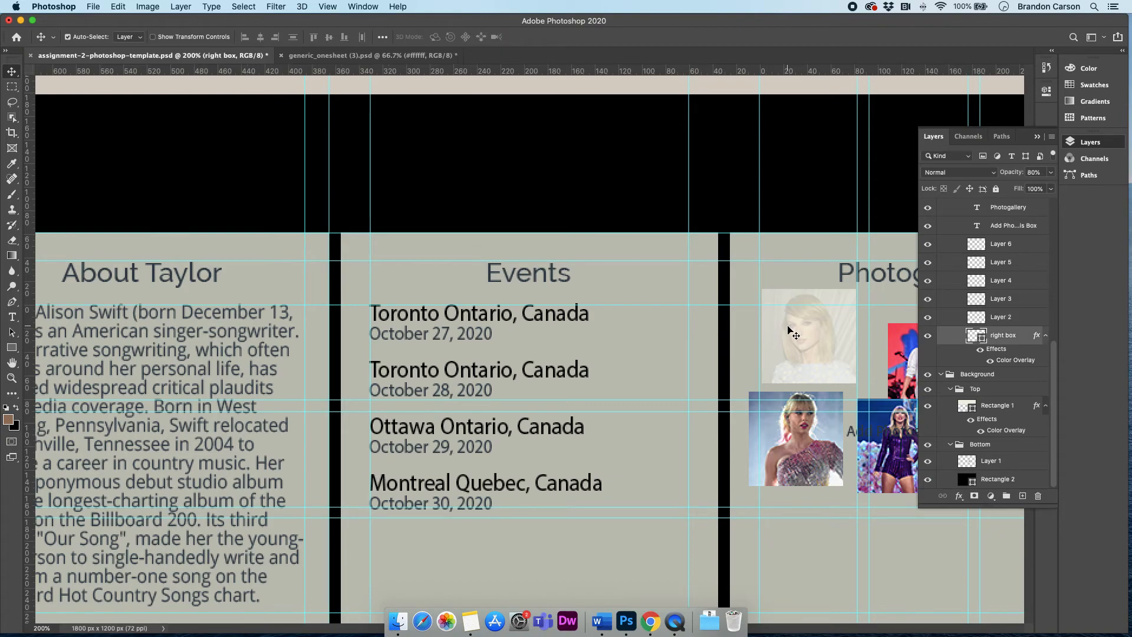
click(980, 351)
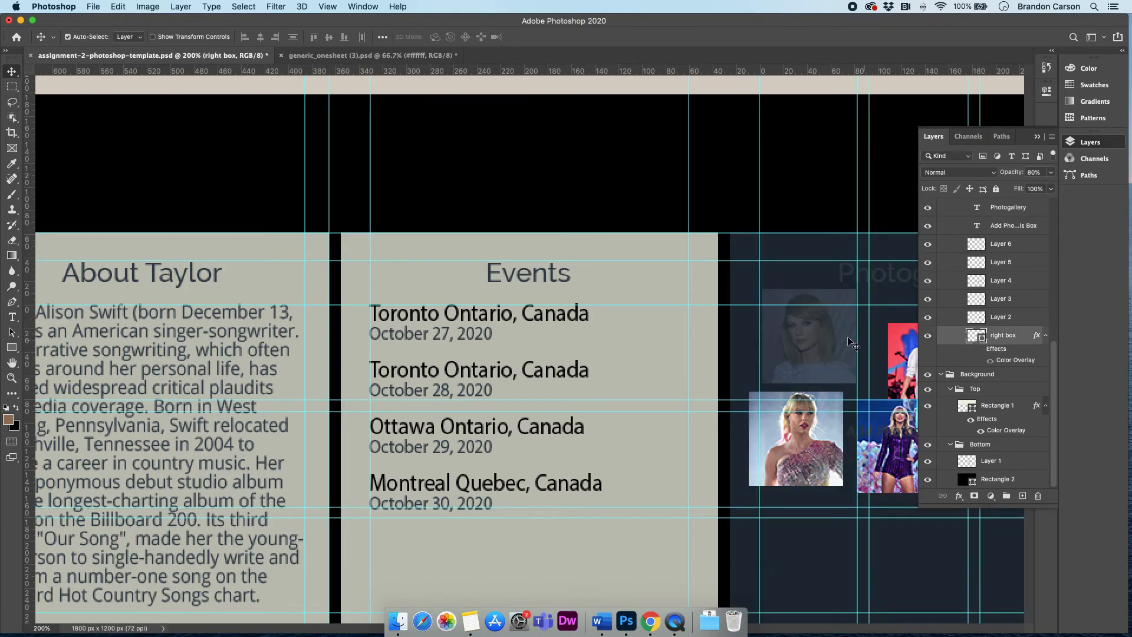
click(949, 348)
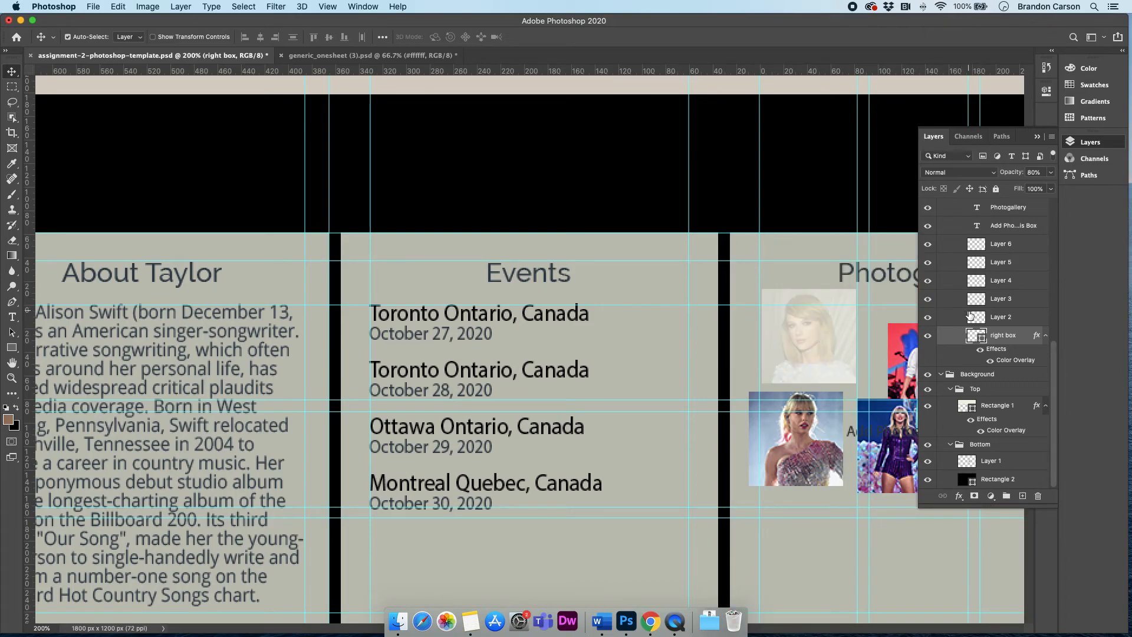
Step: Hide Layer 2 and show it again to check which Photogallery photo it holds
click(927, 318)
click(928, 318)
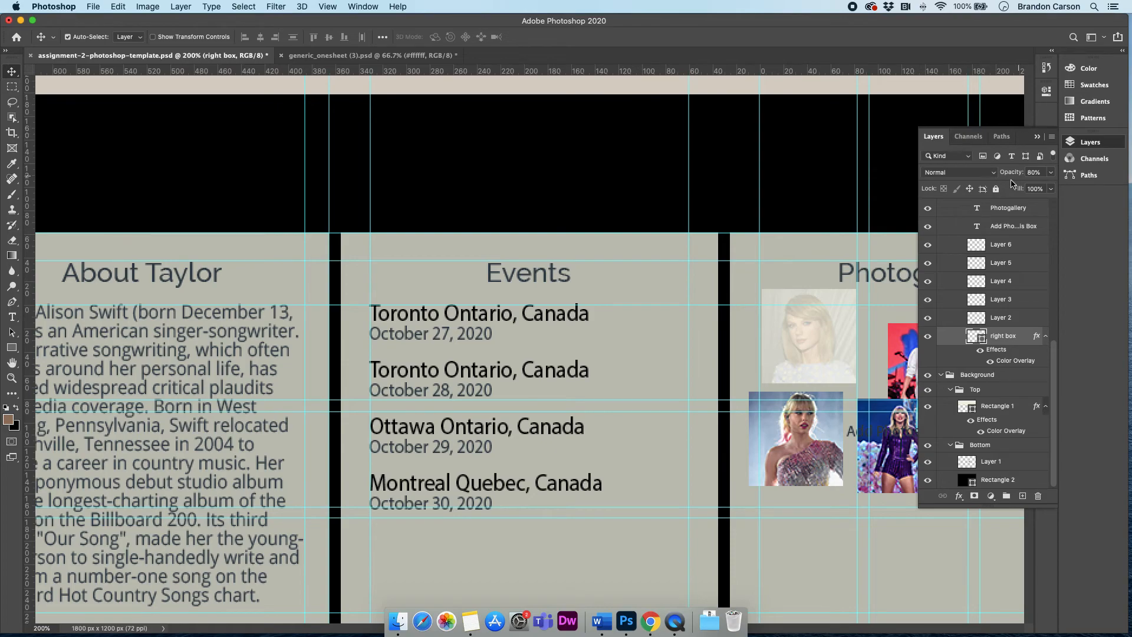
scroll(846, 596, down, 1)
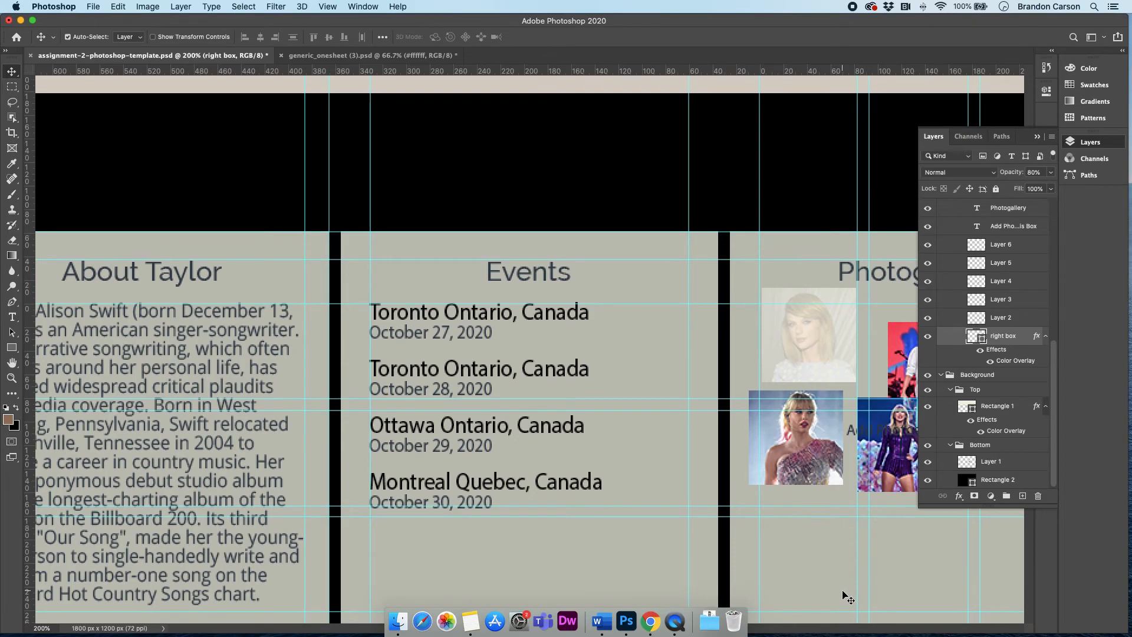
Step: Snap the upper middle, upper right and lower right photos of the Photogallery box to their guide slots
key(super+minus)
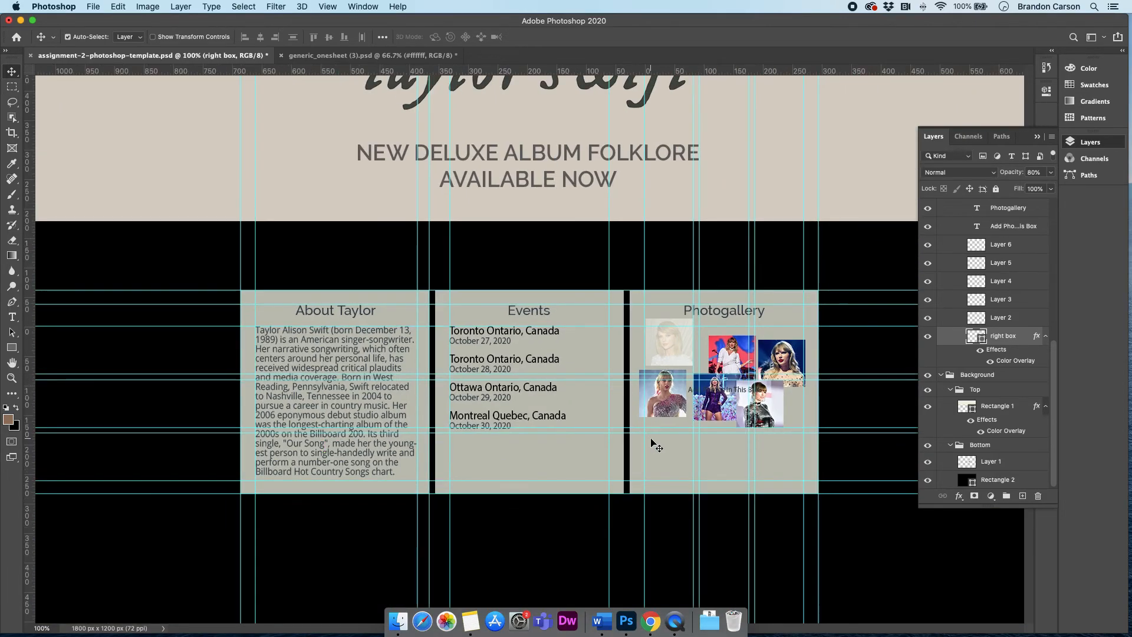
click(11, 378)
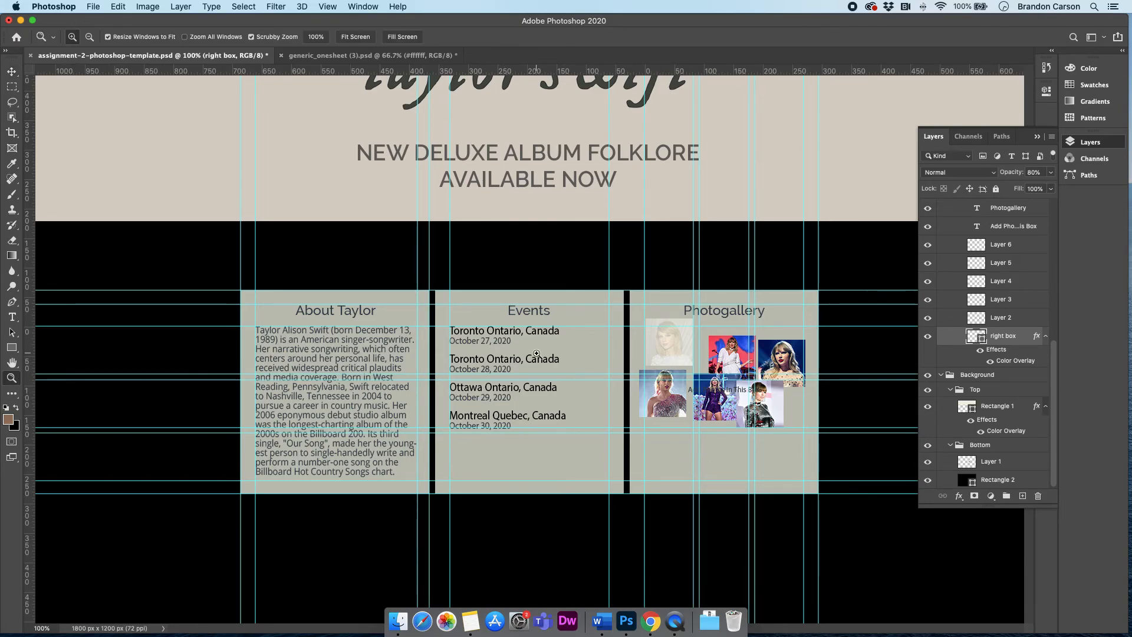
drag(637, 302, 670, 347)
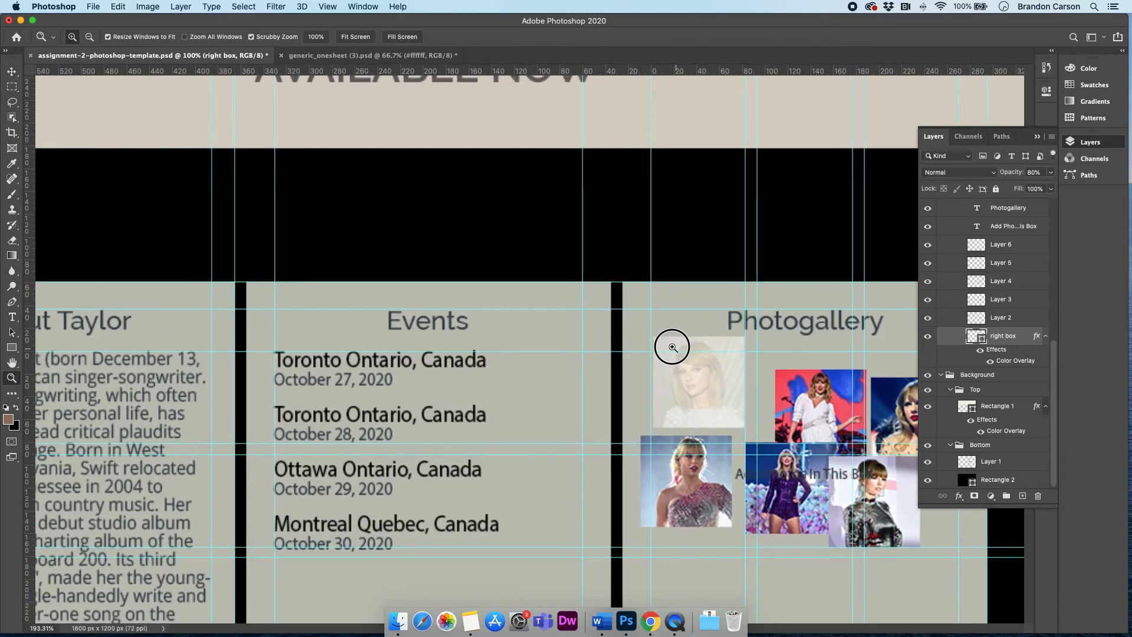
click(1036, 137)
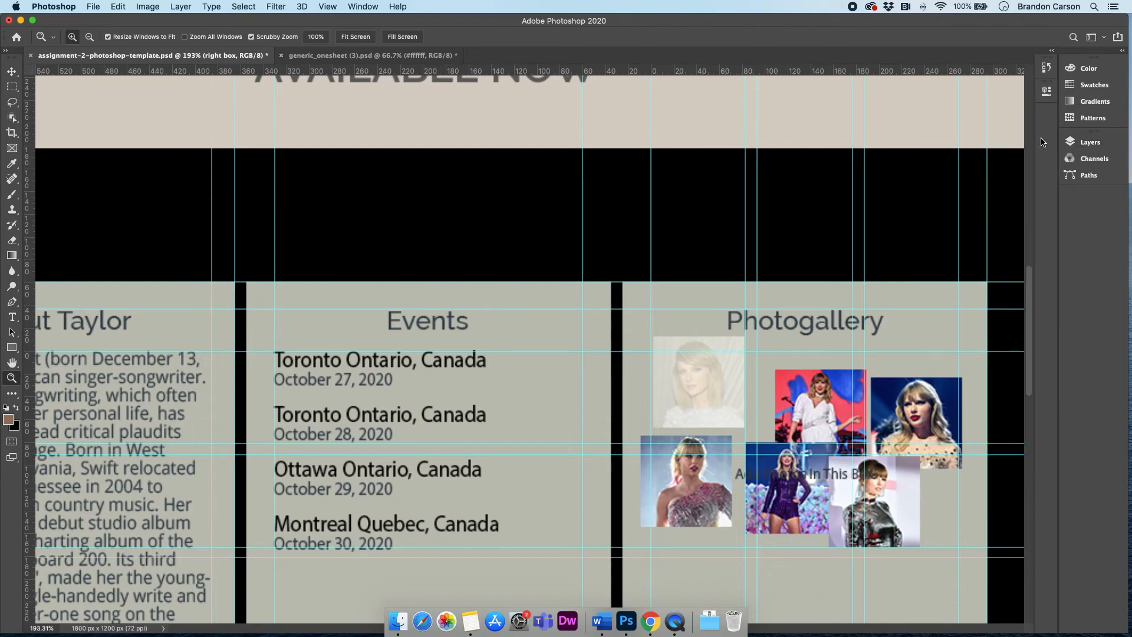
click(12, 72)
drag(899, 401, 893, 374)
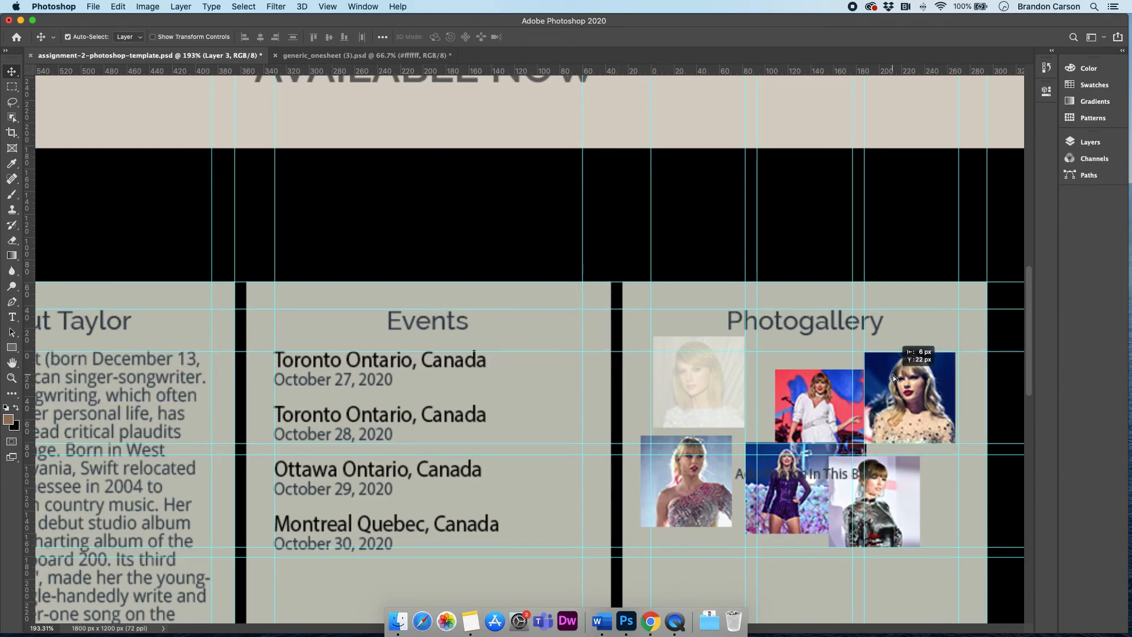
drag(818, 393, 799, 375)
drag(871, 495, 908, 496)
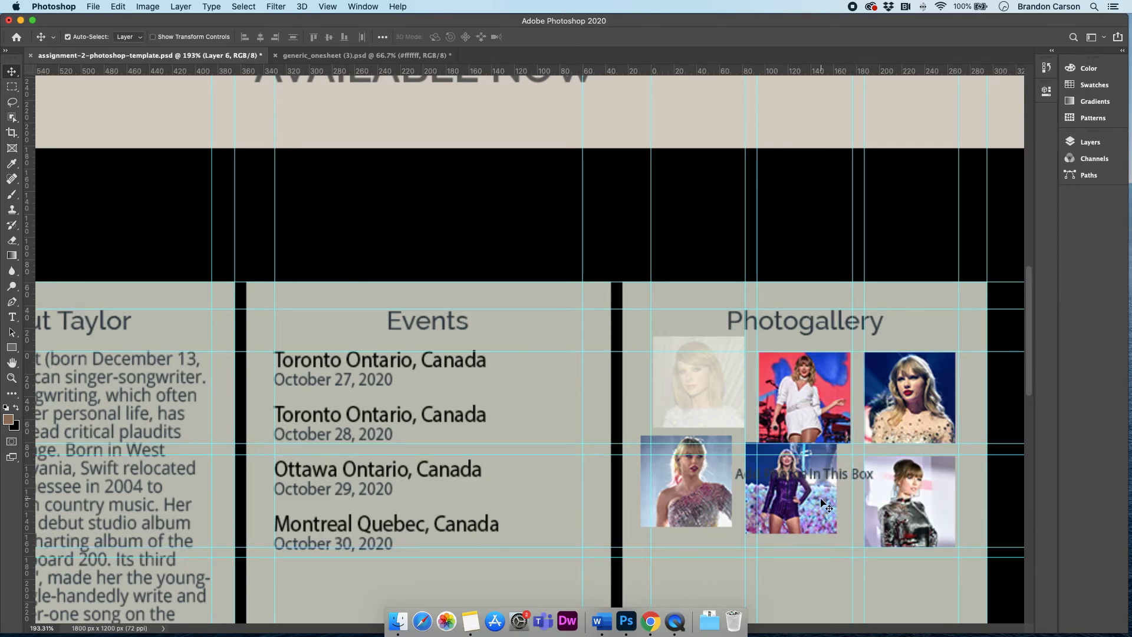
Step: Delete the "Add Photos In This Box" placeholder text from the Photogallery box
double_click(844, 476)
key(BackSpace)
drag(804, 484, 860, 581)
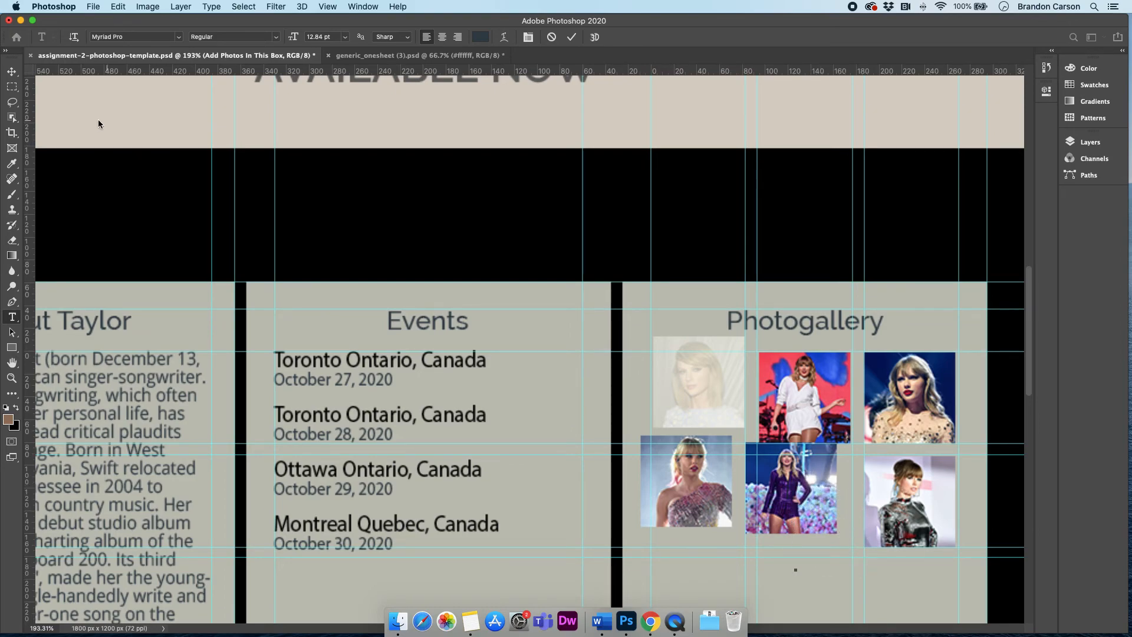
click(11, 72)
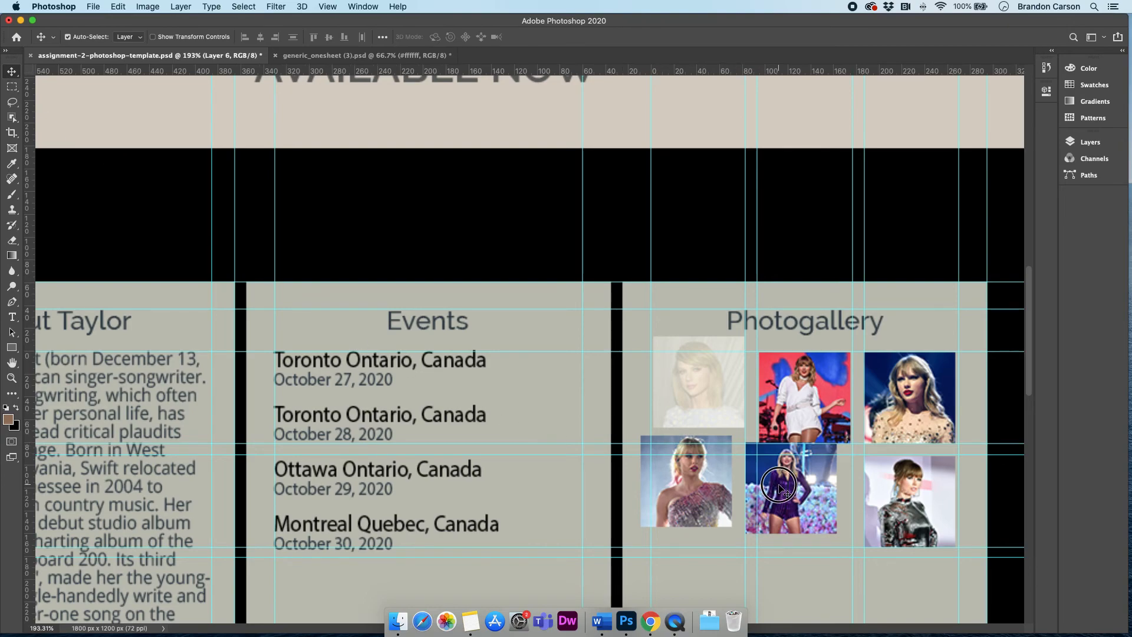
Step: Snap the lower middle and lower left Photogallery photos to their guide slots, undoing any accidental shift of the box
drag(777, 484, 789, 496)
mouse_move(685, 482)
mouse_down()
mouse_move(694, 501)
mouse_move(694, 485)
mouse_up()
click(686, 430)
key(super+z)
drag(677, 479, 691, 501)
click(696, 409)
drag(697, 409, 716, 442)
key(super+z)
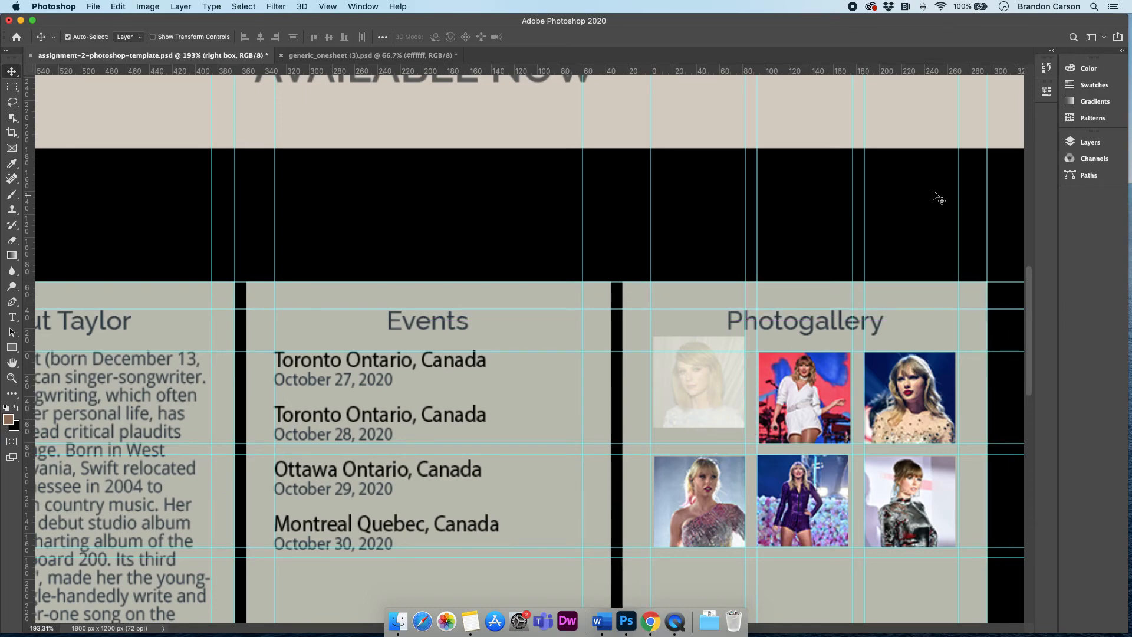
Step: Hide the right box layer temporarily to select the faded photo, and move its Layer 1 into the Right Box group above Layer 3
click(1083, 143)
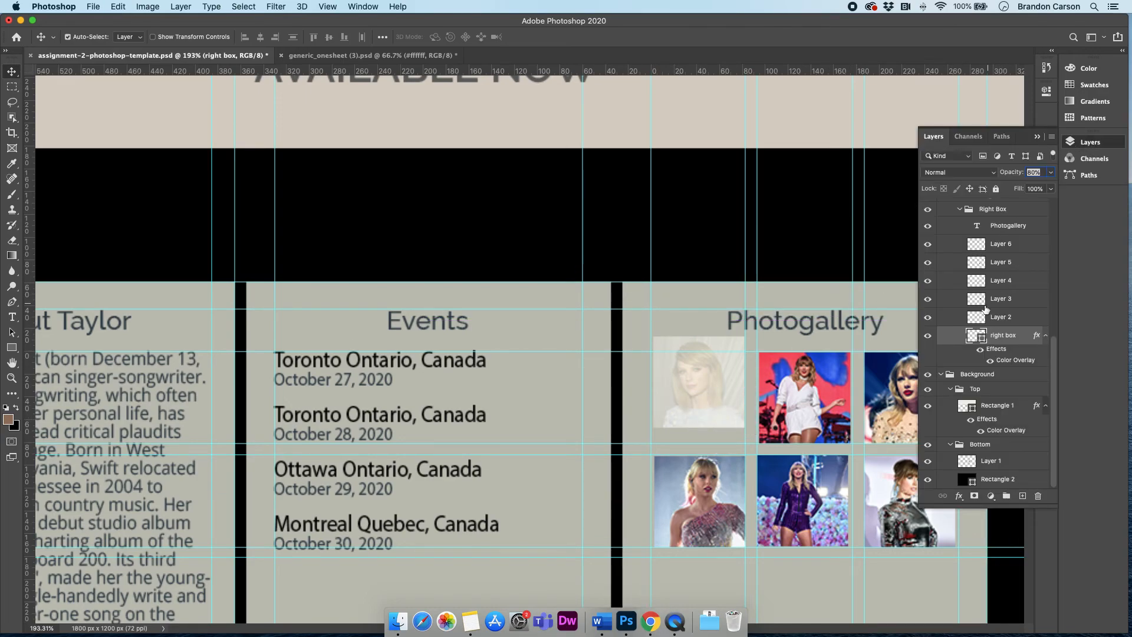
scroll(981, 434, up, 5)
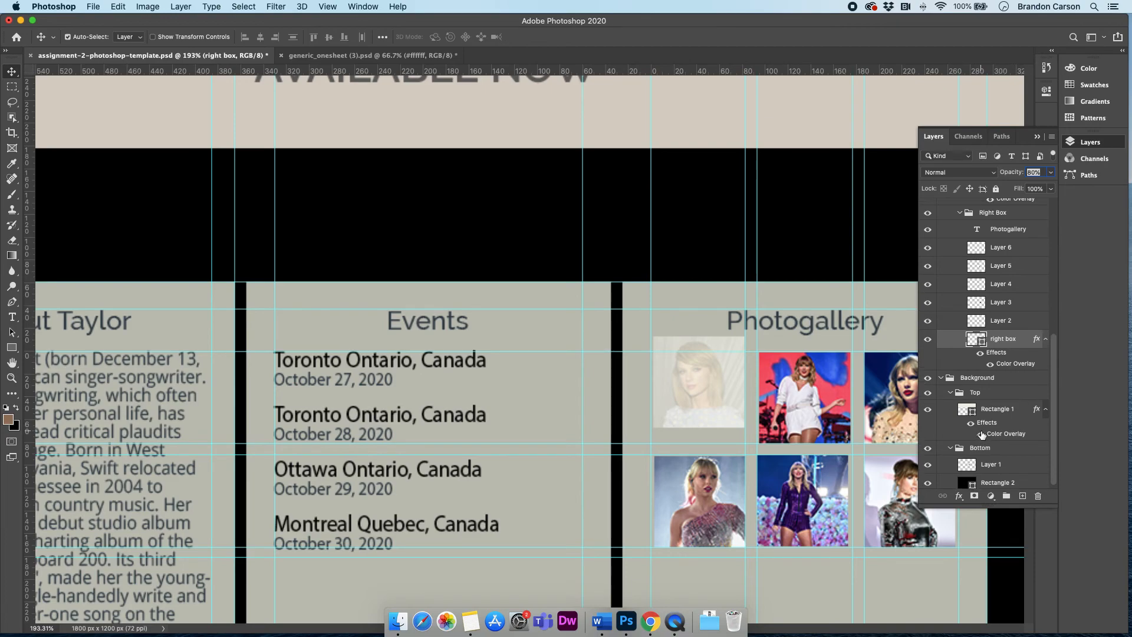
scroll(982, 434, down, 5)
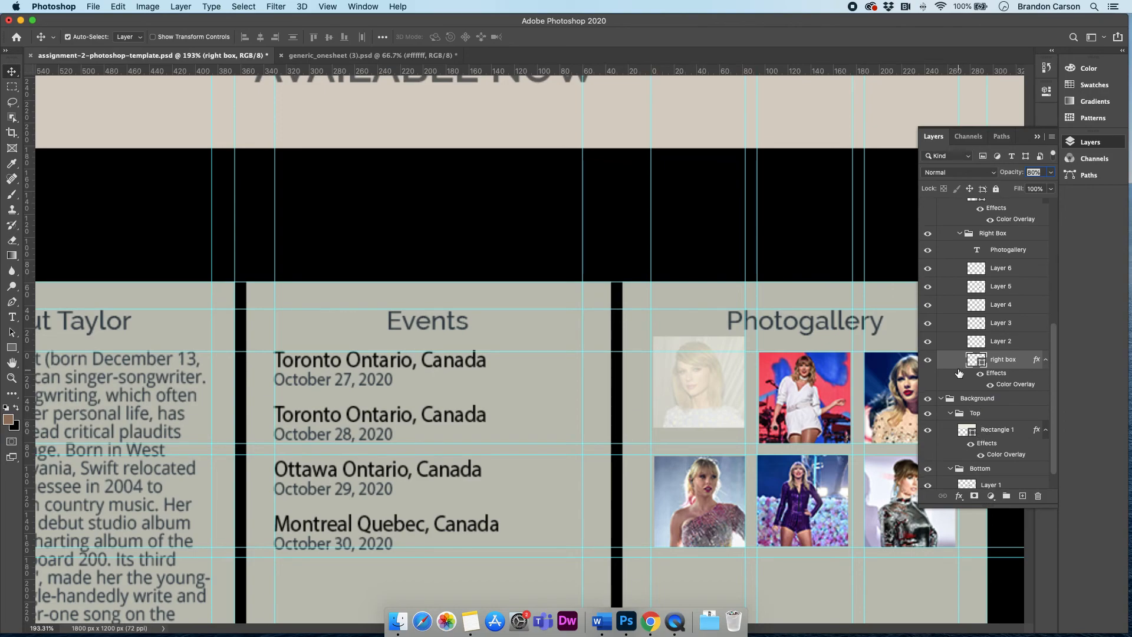
click(927, 359)
drag(700, 381, 714, 388)
drag(1004, 481, 1006, 313)
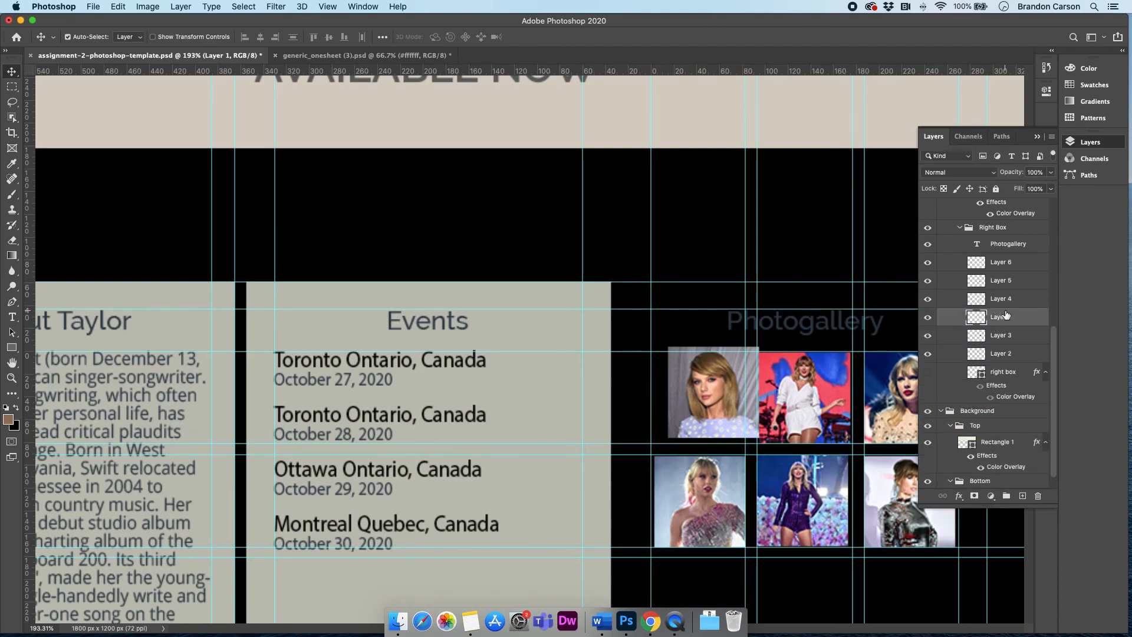
click(927, 372)
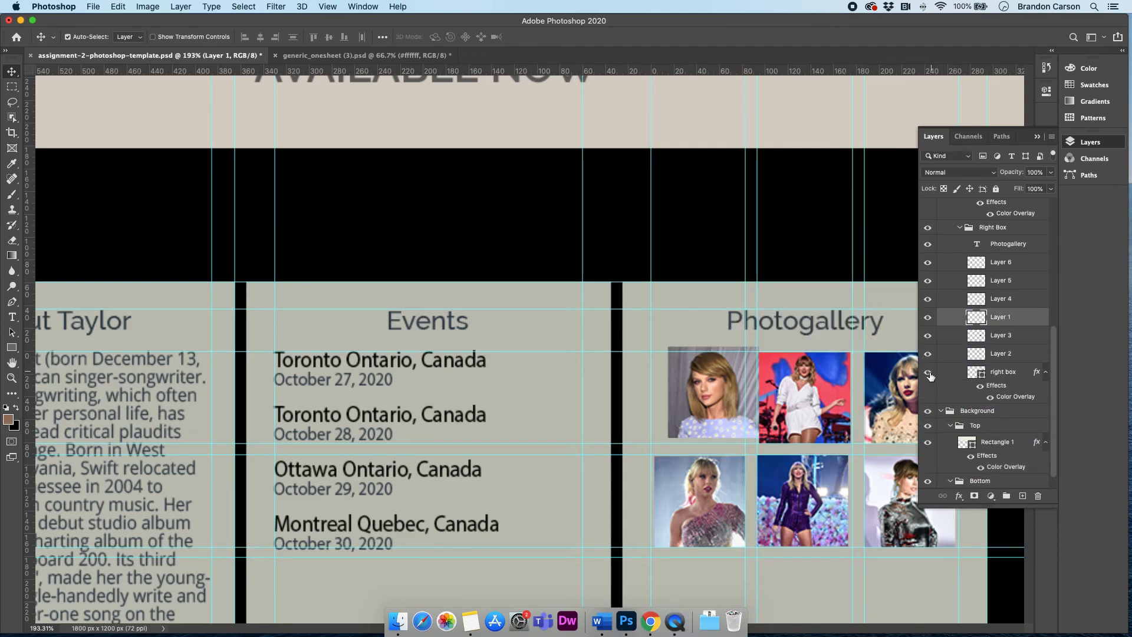
Step: Align the first Photogallery photo with the guides of the upper row's first slot
drag(700, 380, 682, 385)
key(Right)
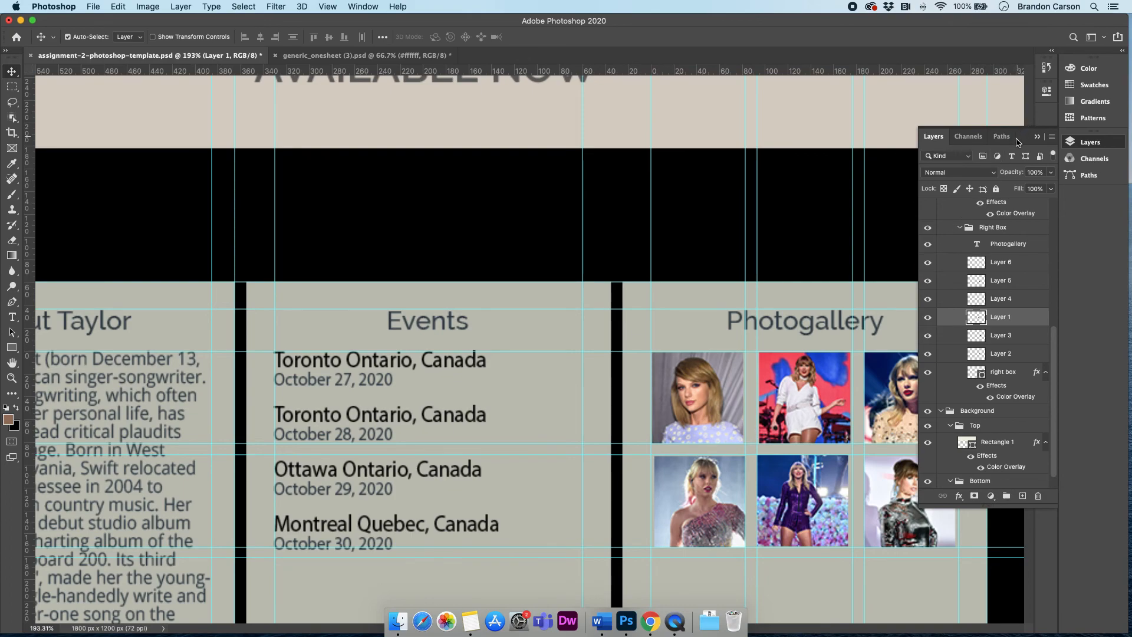
click(1036, 137)
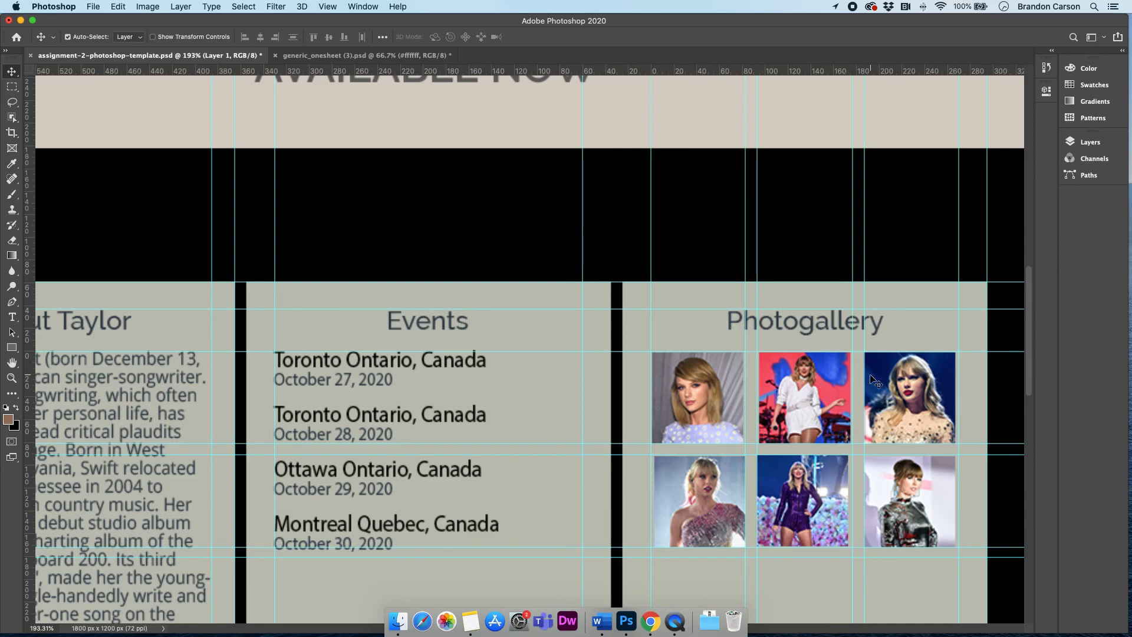
Step: Turn off the extras so the guides are hidden, and show the whole page layout
key(super+minus)
key(super+minus)
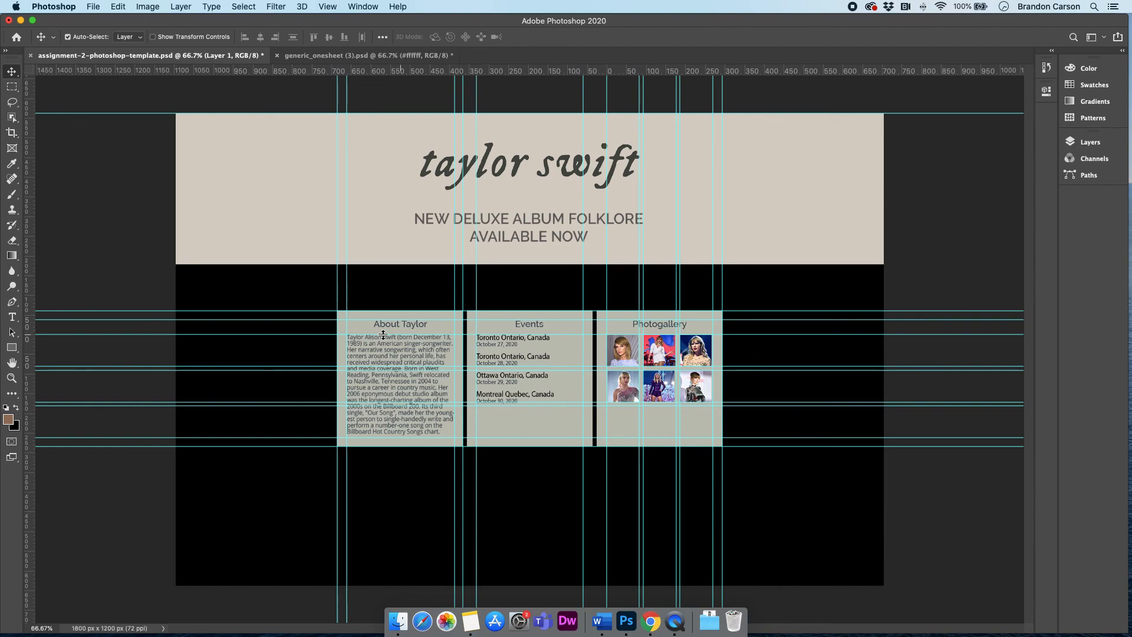
click(327, 6)
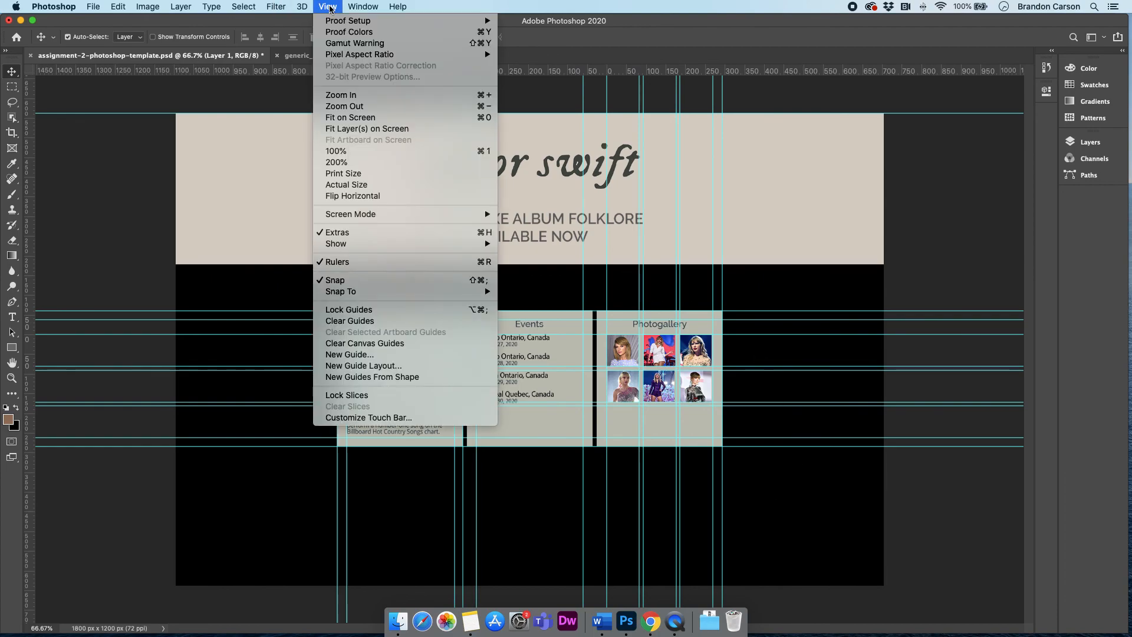
click(376, 233)
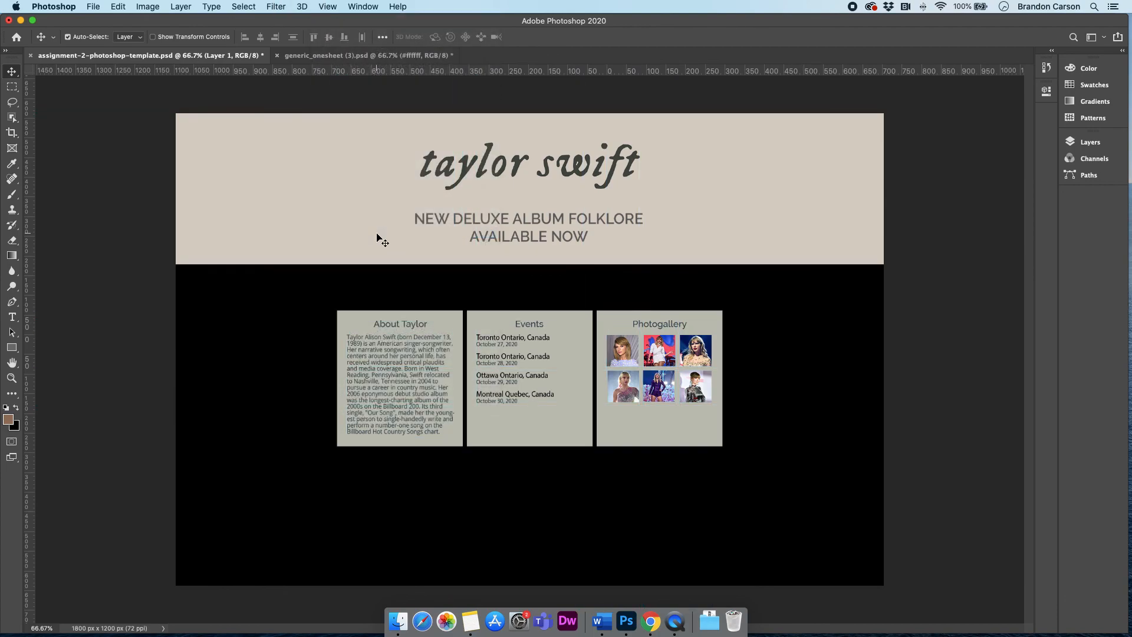